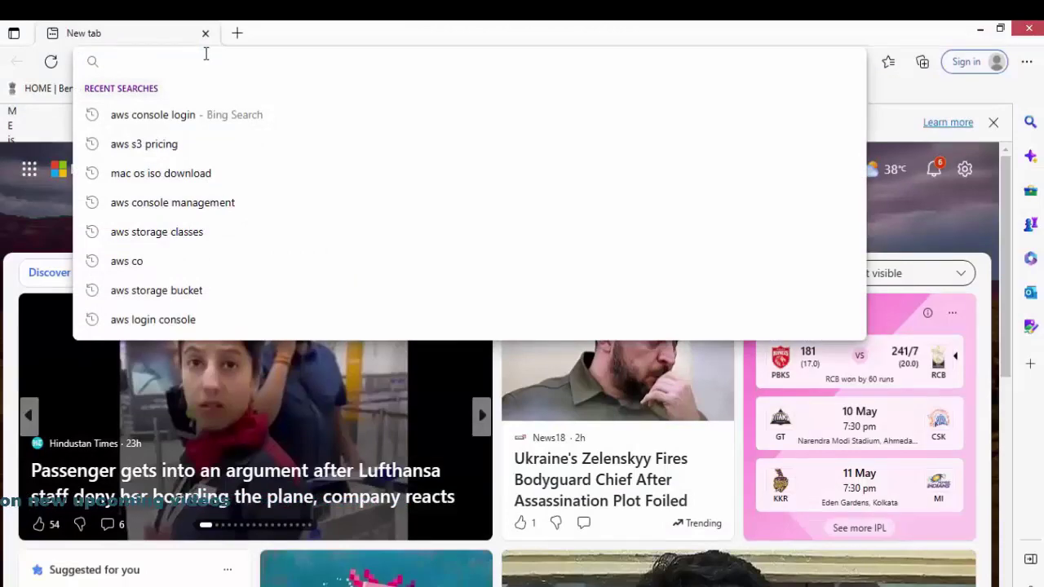
{"action": "left_click", "coordinate": [194, 115]}
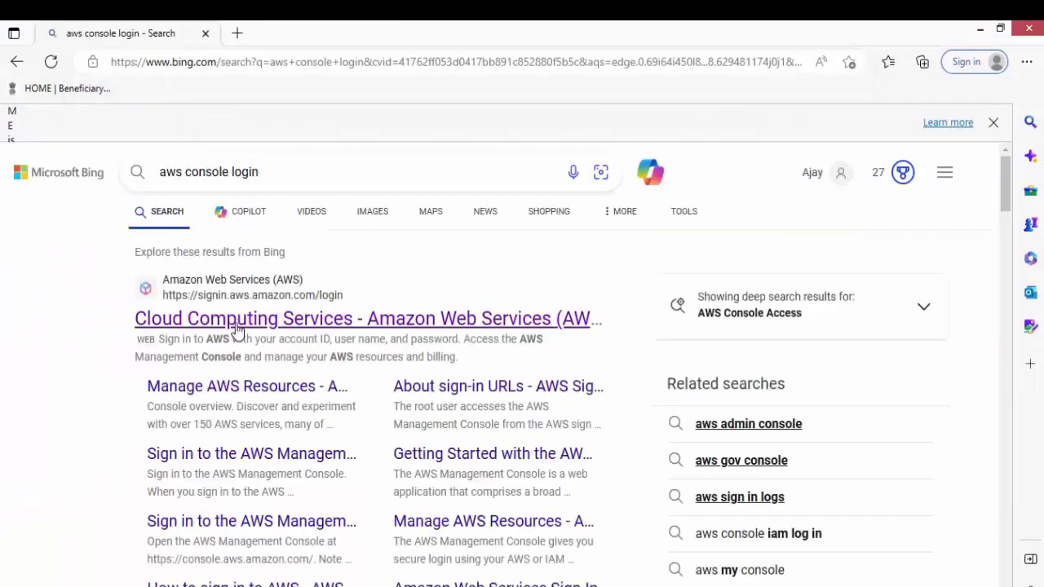
{"action": "left_click", "coordinate": [261, 454]}
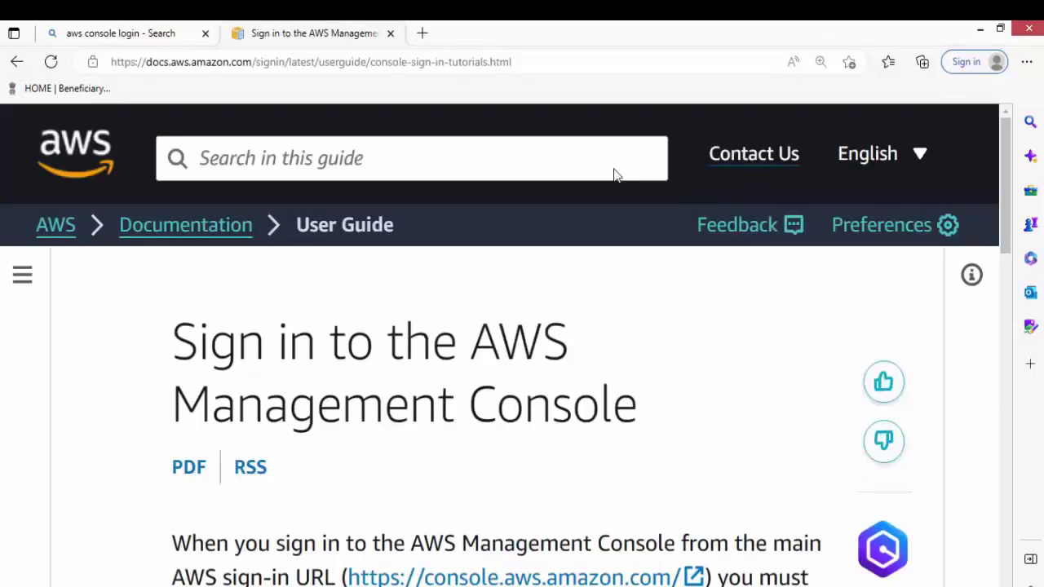
{"action": "left_click", "coordinate": [147, 30]}
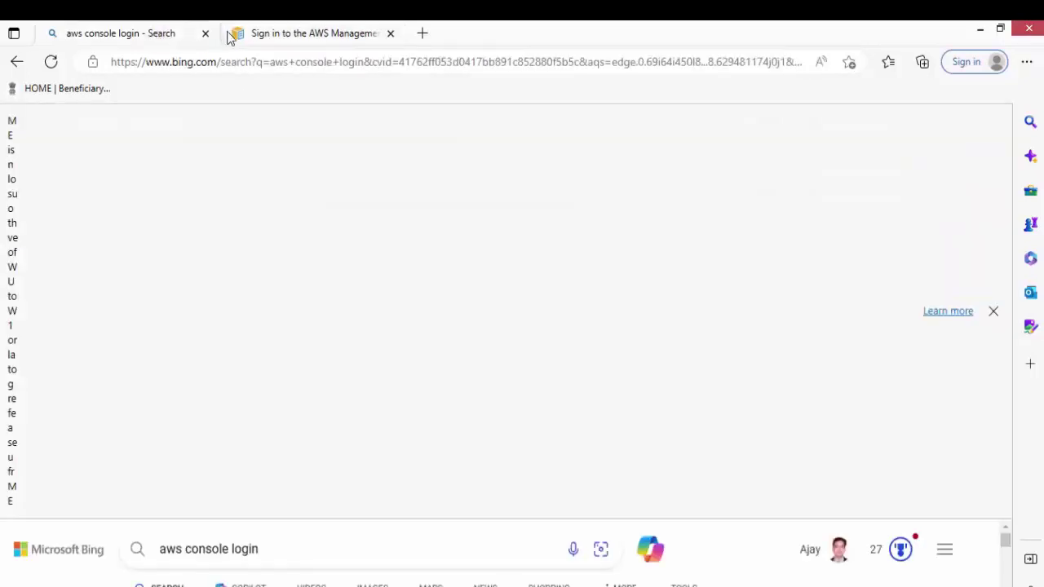
{"action": "left_click", "coordinate": [324, 39]}
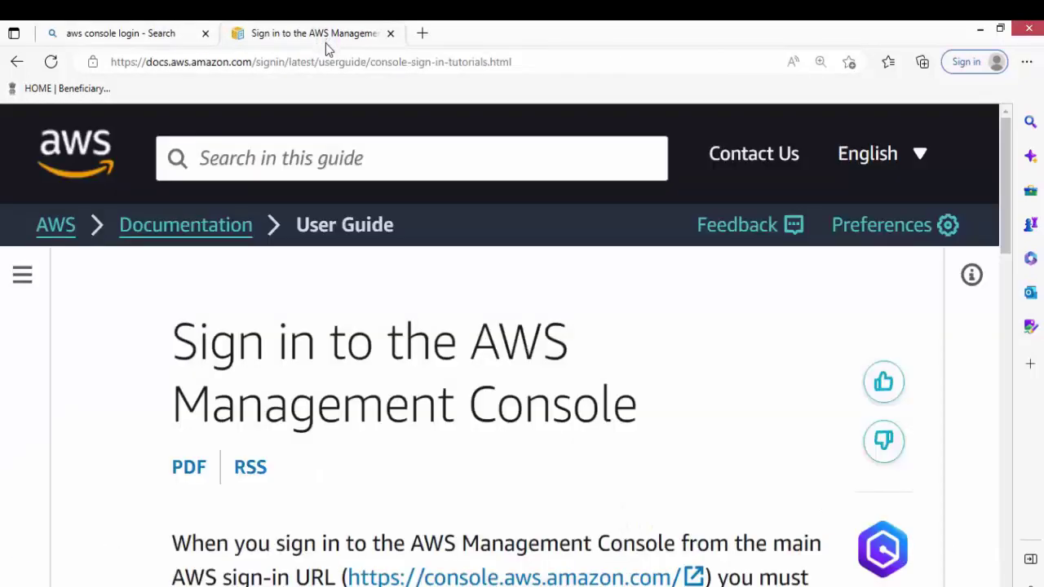
{"action": "left_click", "coordinate": [390, 33]}
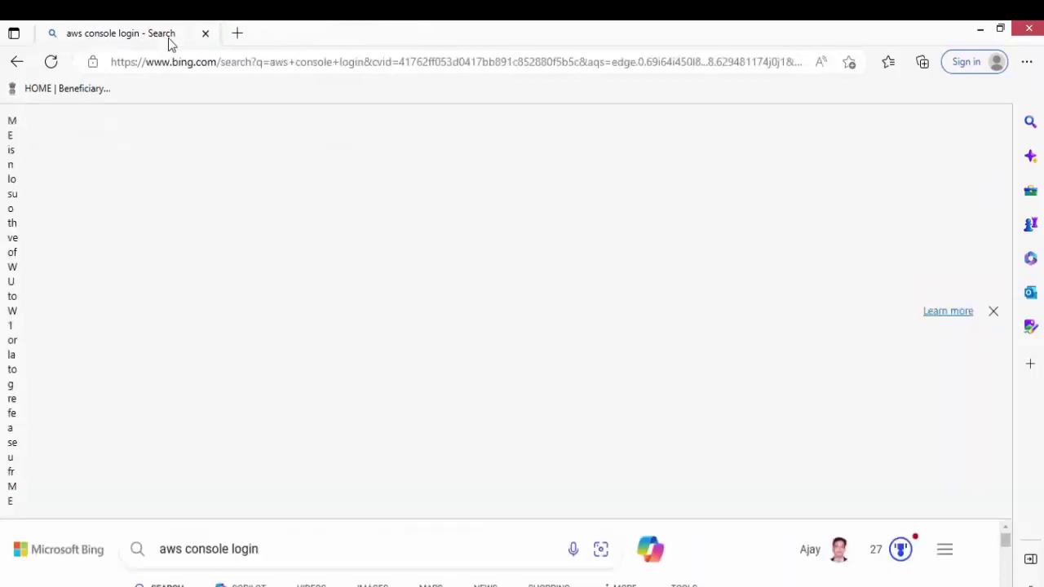
- Search the web for "aws management console login" in a new tab and open the Log Into Console result
{"action": "left_click", "coordinate": [237, 35]}
{"action": "left_click", "coordinate": [309, 121]}
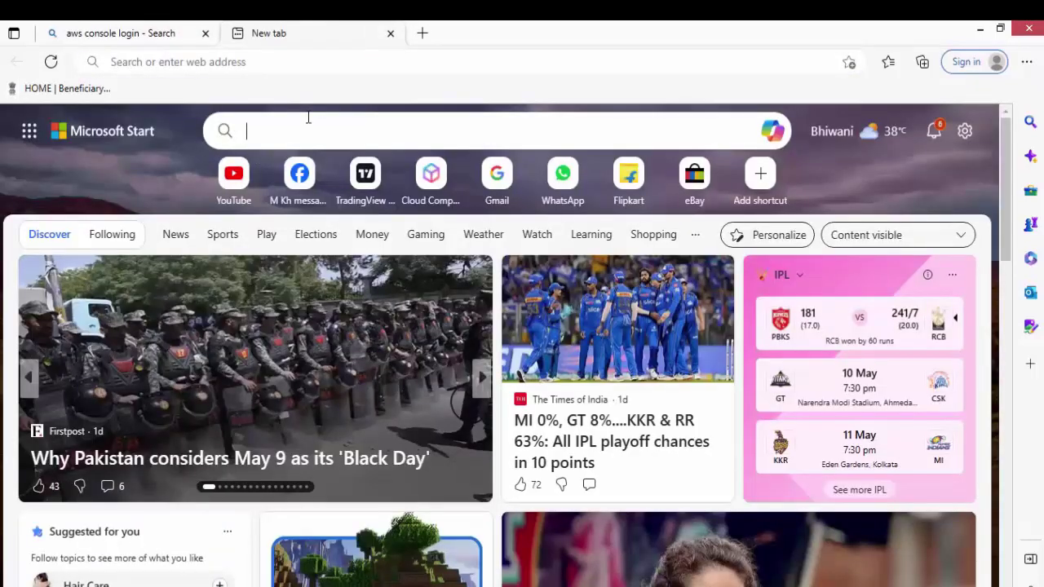
{"action": "type", "text": "aws mana"}
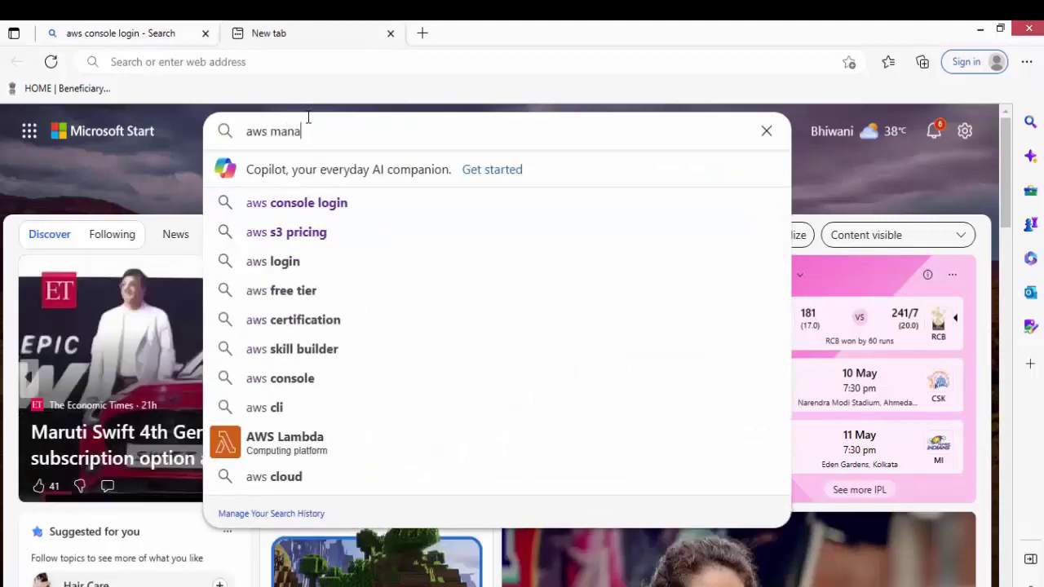
{"action": "type", "text": "gement con"}
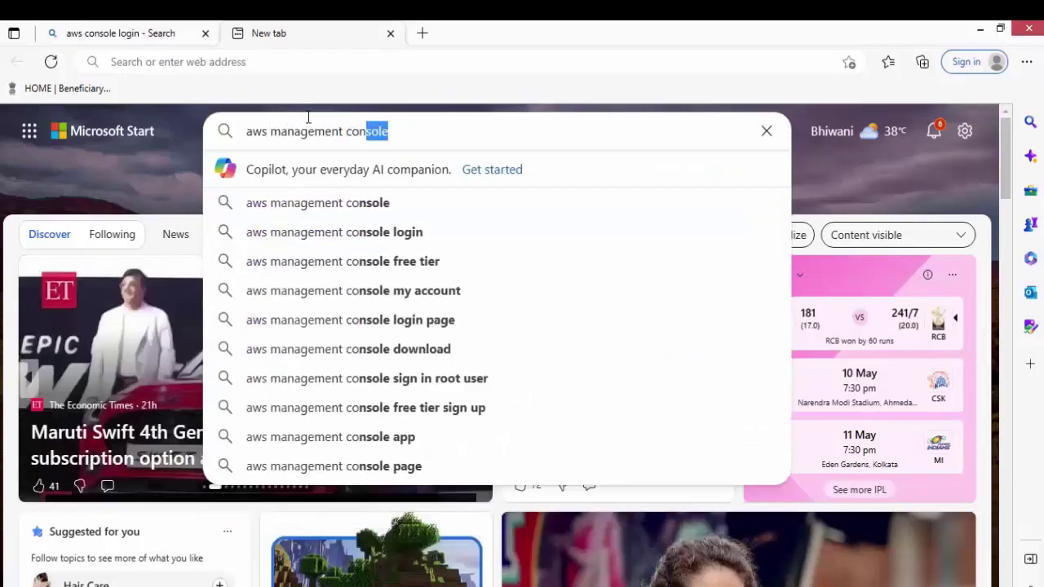
{"action": "type", "text": "sol"}
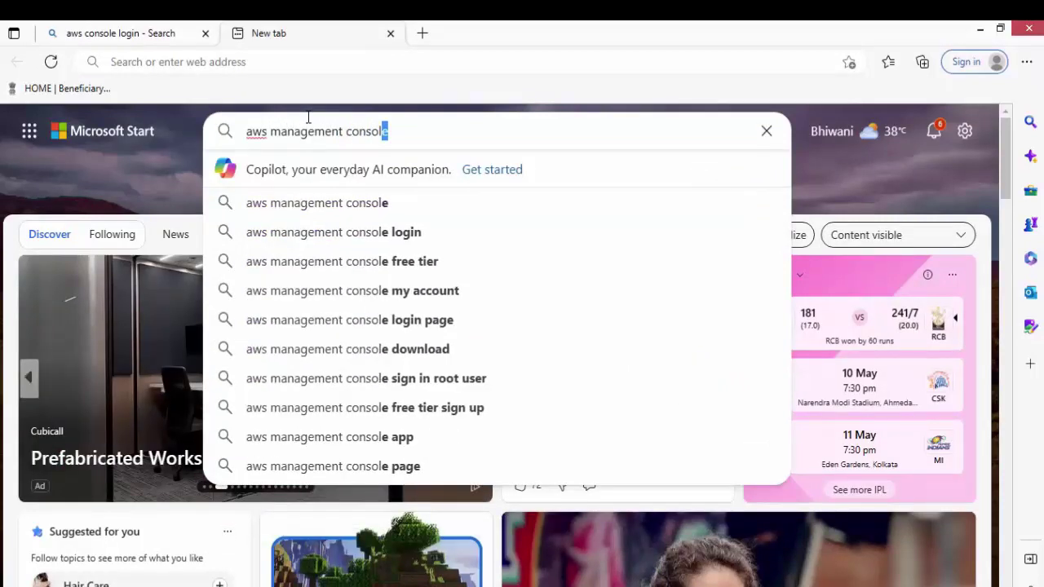
{"action": "left_click", "coordinate": [367, 235]}
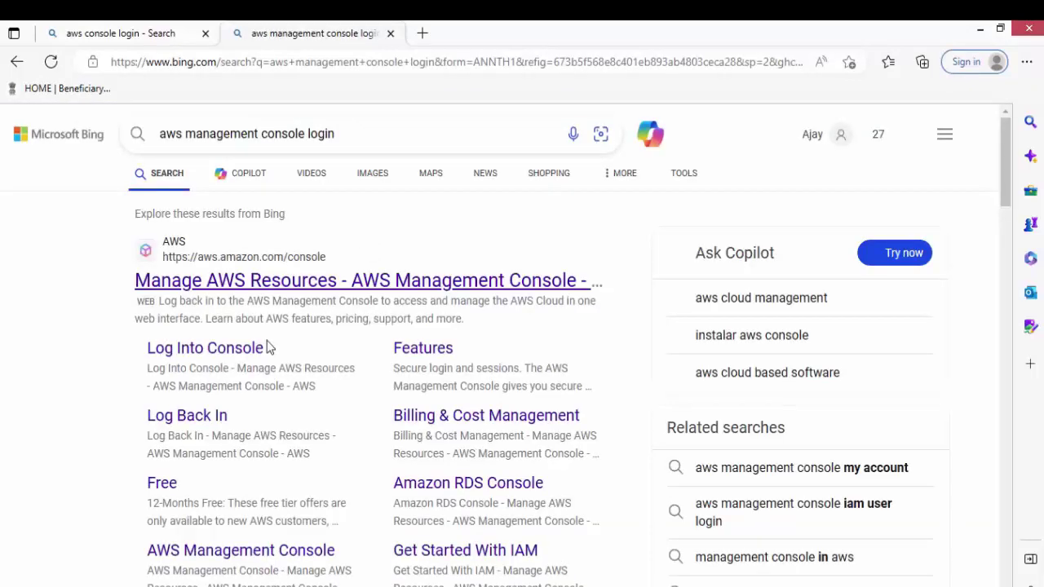
{"action": "left_click", "coordinate": [237, 354]}
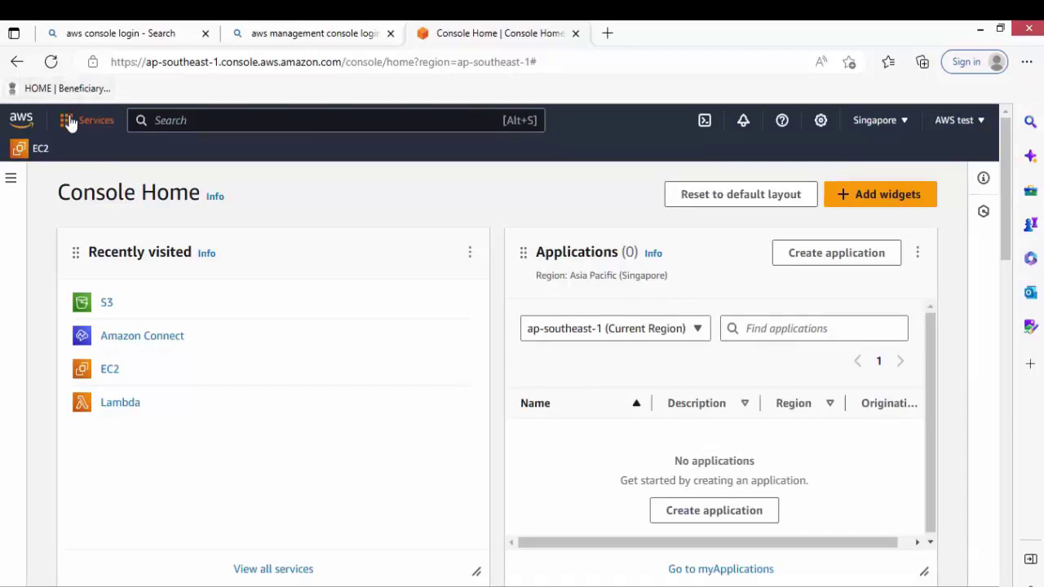
- Switch the console region to Asia Pacific (Mumbai) and open the S3 service from the Storage category
{"action": "left_click", "coordinate": [897, 122]}
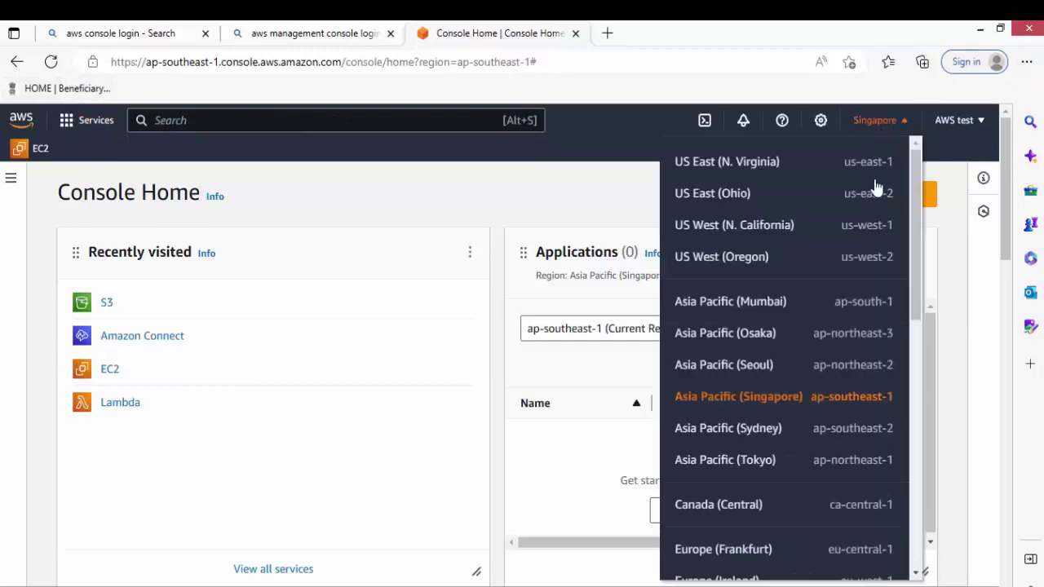
{"action": "left_click", "coordinate": [779, 303]}
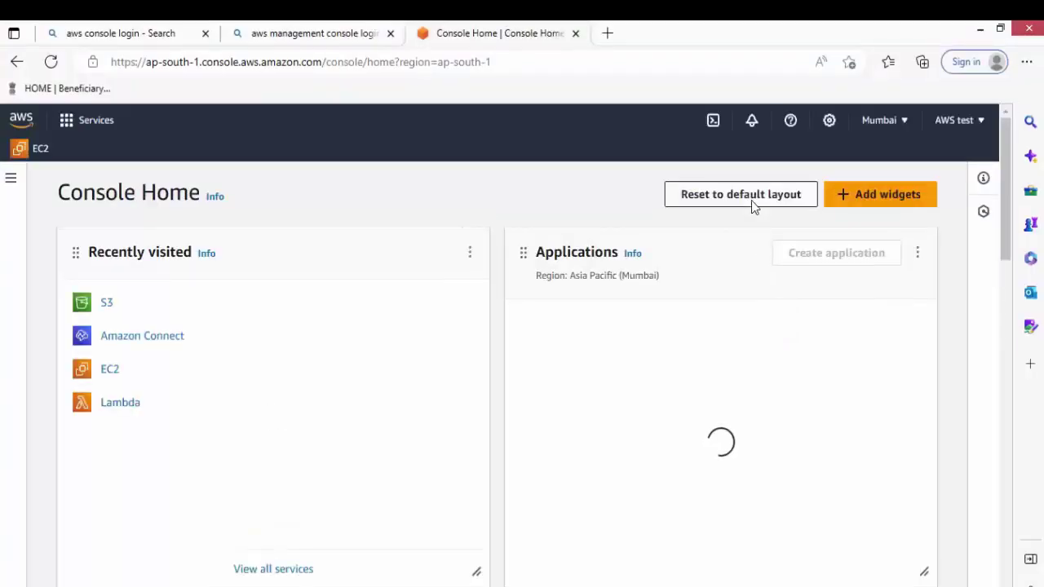
{"action": "left_click", "coordinate": [73, 121]}
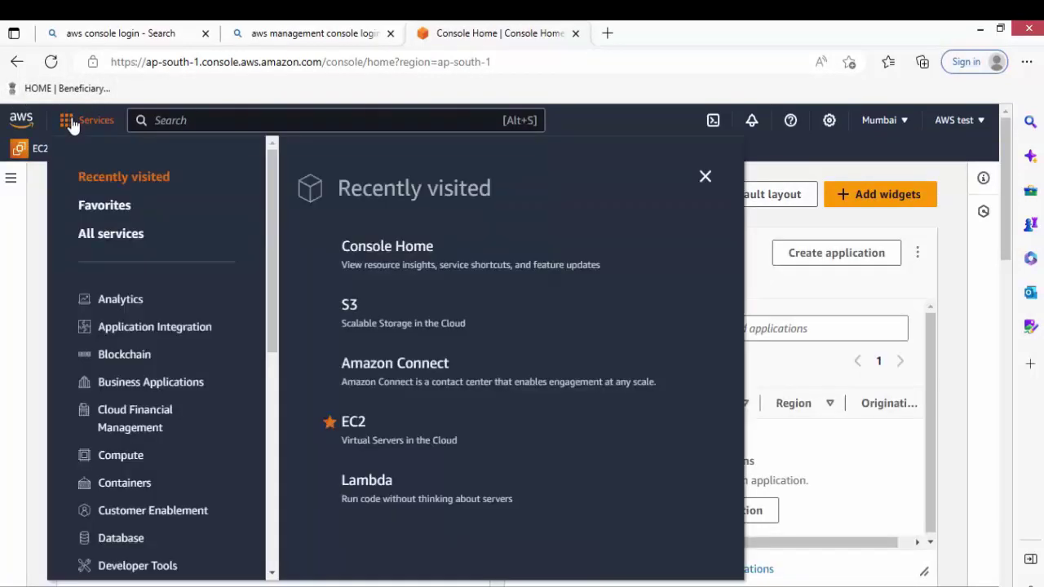
{"action": "scroll", "coordinate": [149, 306], "scroll_direction": "down", "scroll_amount": 2}
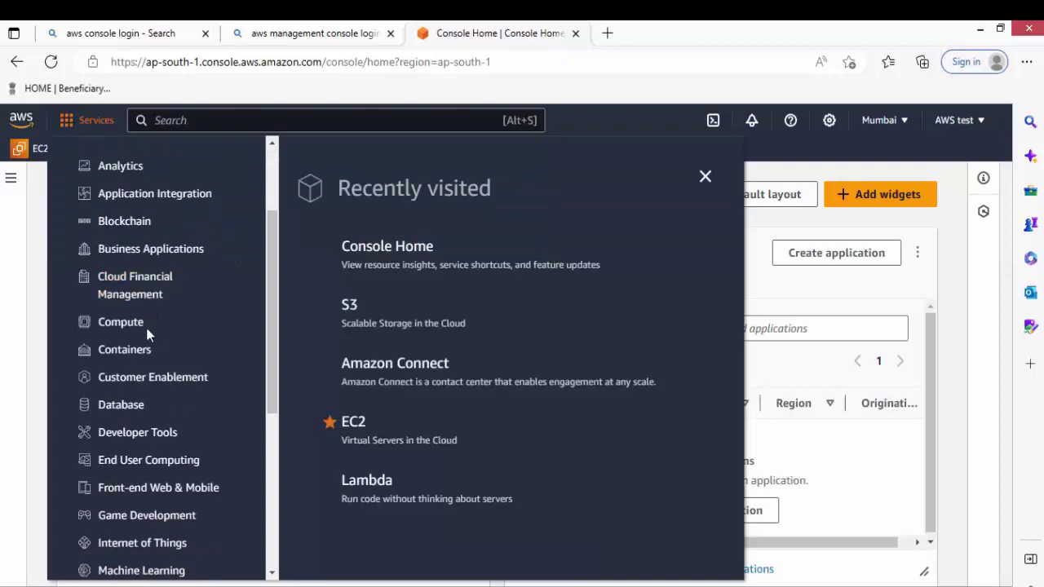
{"action": "scroll", "coordinate": [142, 332], "scroll_direction": "down", "scroll_amount": 5}
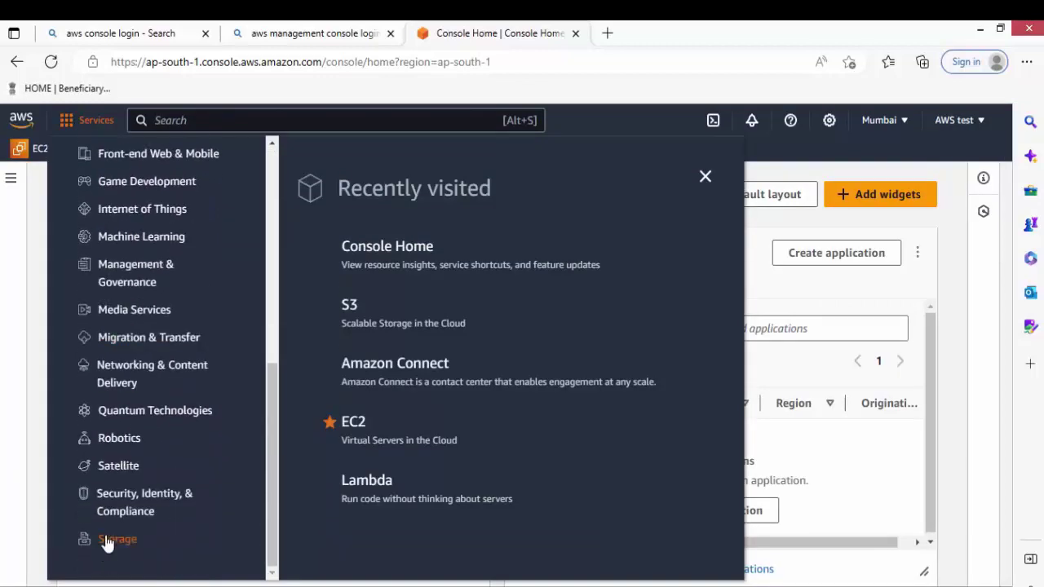
{"action": "left_click", "coordinate": [106, 543]}
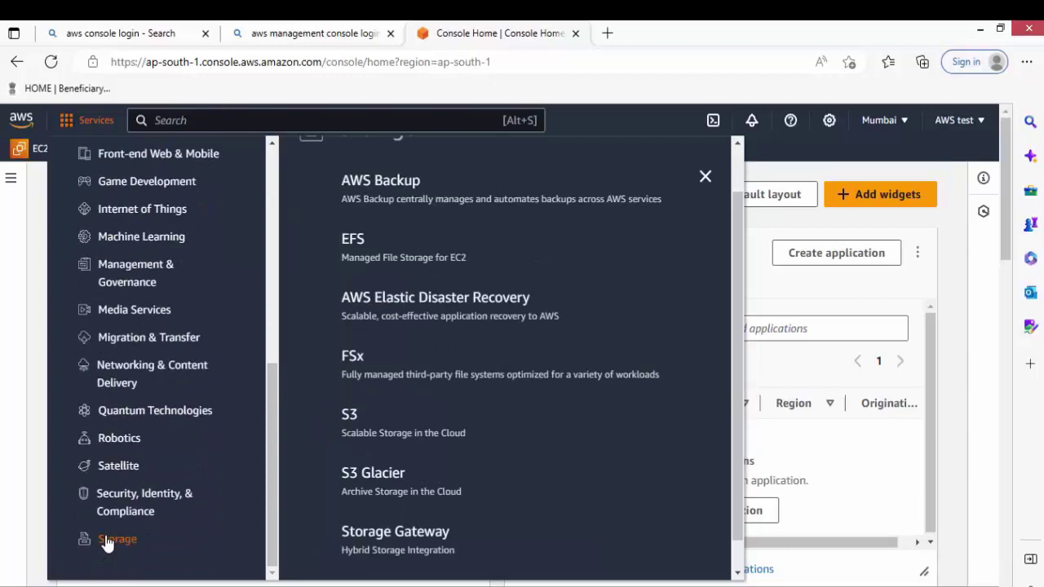
{"action": "left_click", "coordinate": [352, 418]}
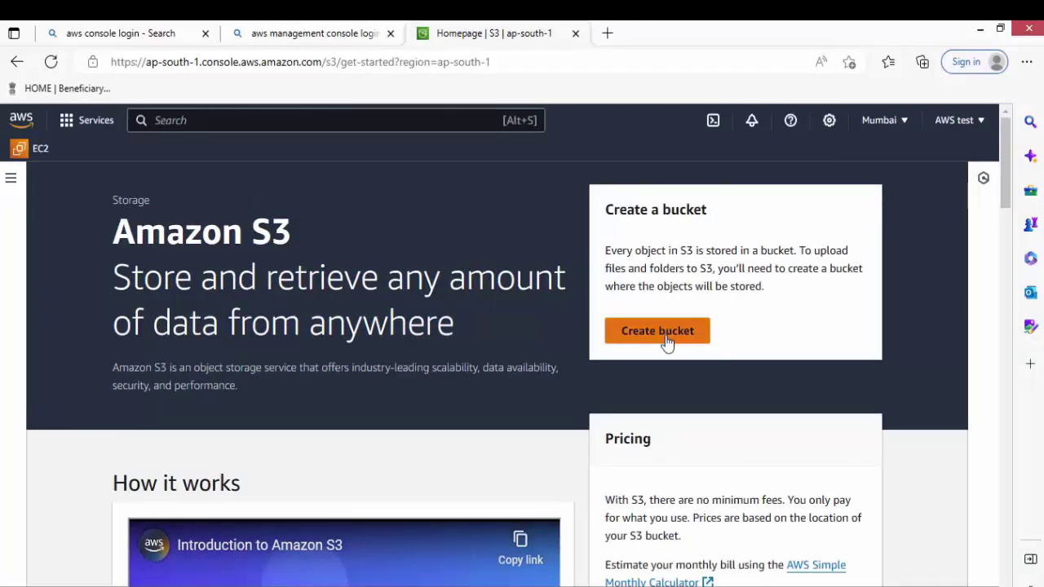
- Open the list of general purpose buckets in Amazon S3
{"action": "left_click", "coordinate": [12, 181]}
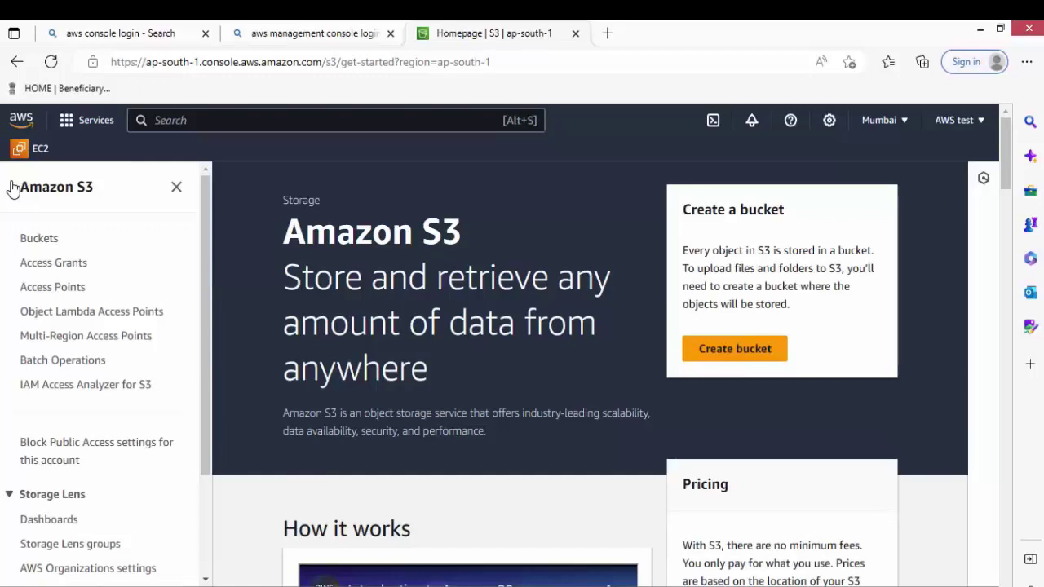
{"action": "left_click", "coordinate": [37, 237]}
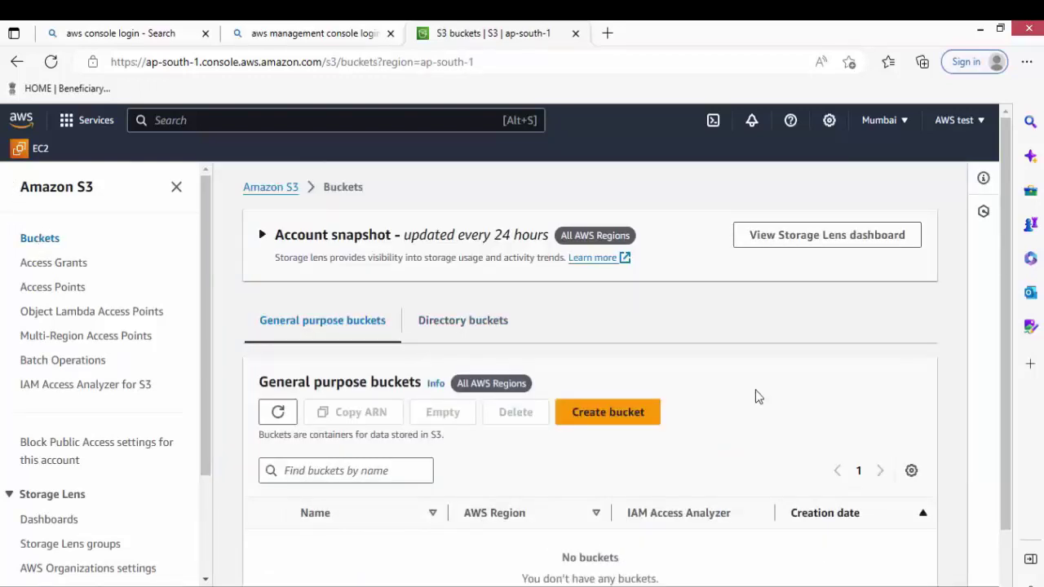
{"action": "scroll", "coordinate": [755, 390], "scroll_direction": "down", "scroll_amount": 2}
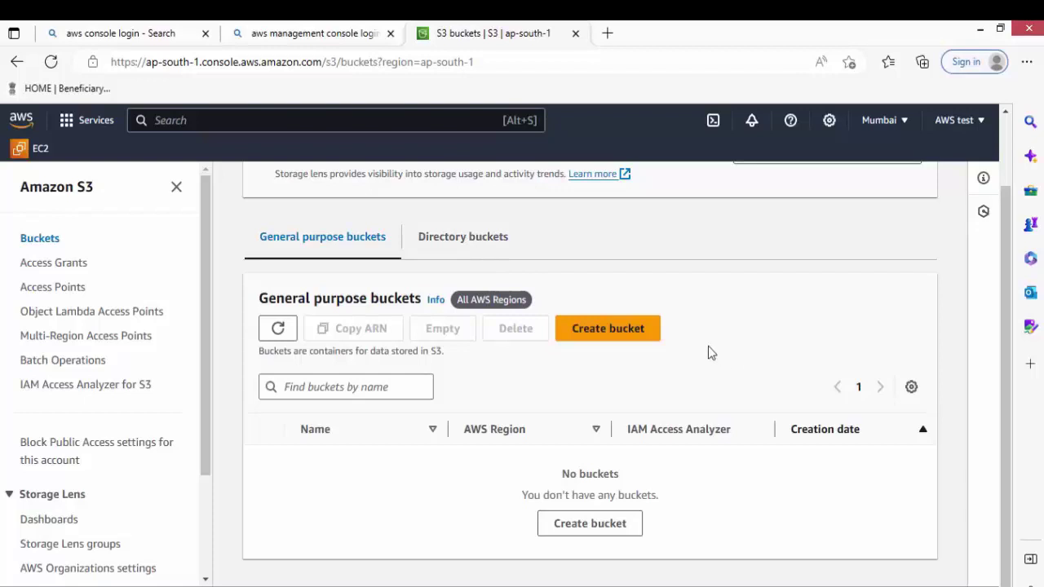
- Start creating a new general purpose bucket and name it netmynd
{"action": "left_click", "coordinate": [638, 336]}
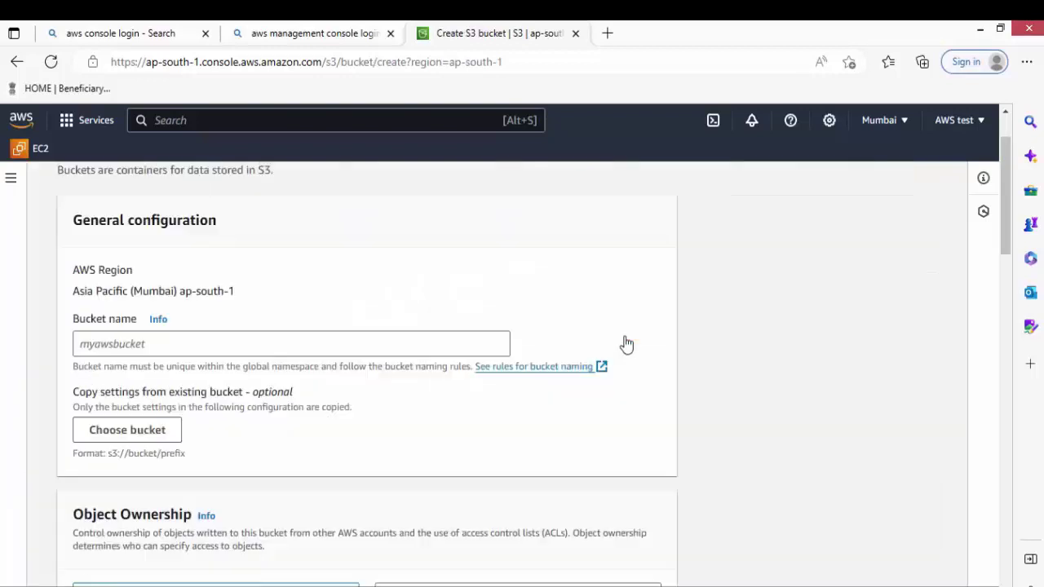
{"action": "left_click", "coordinate": [280, 345]}
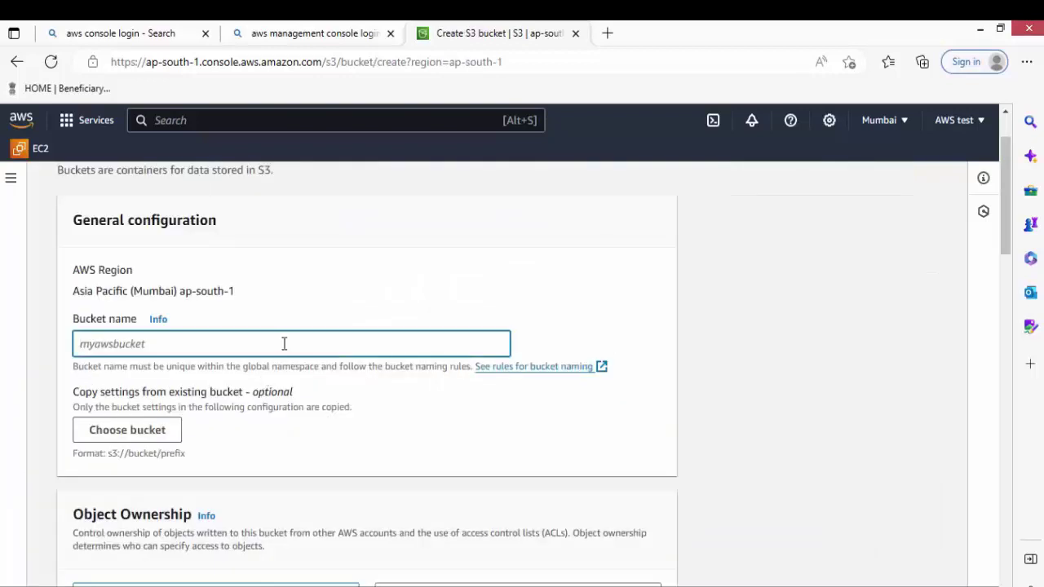
{"action": "type", "text": "nemy"}
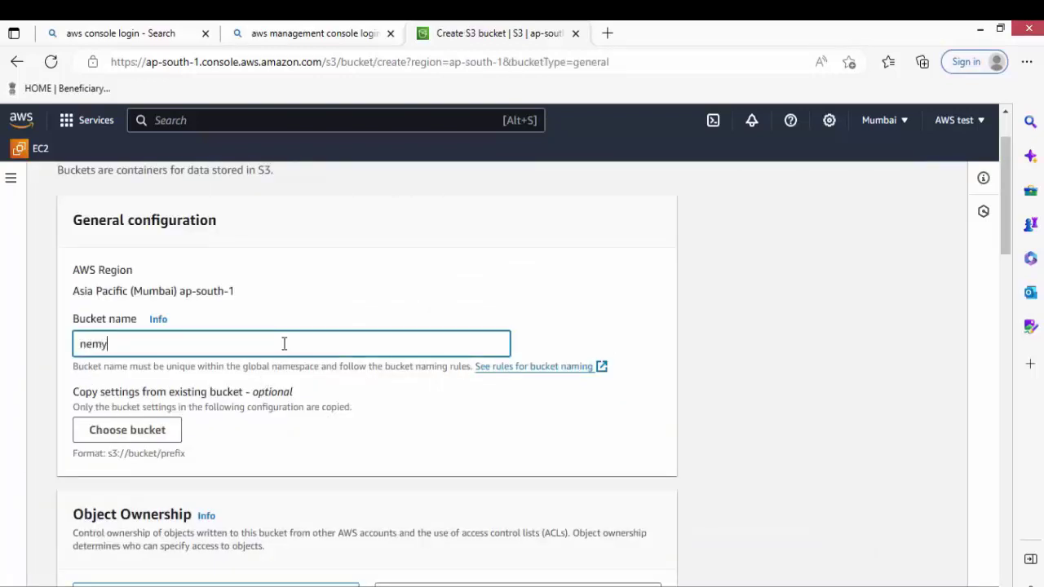
{"action": "type", "text": "nd"}
{"action": "key", "text": "BackSpace"}
{"action": "type", "text": "nd"}
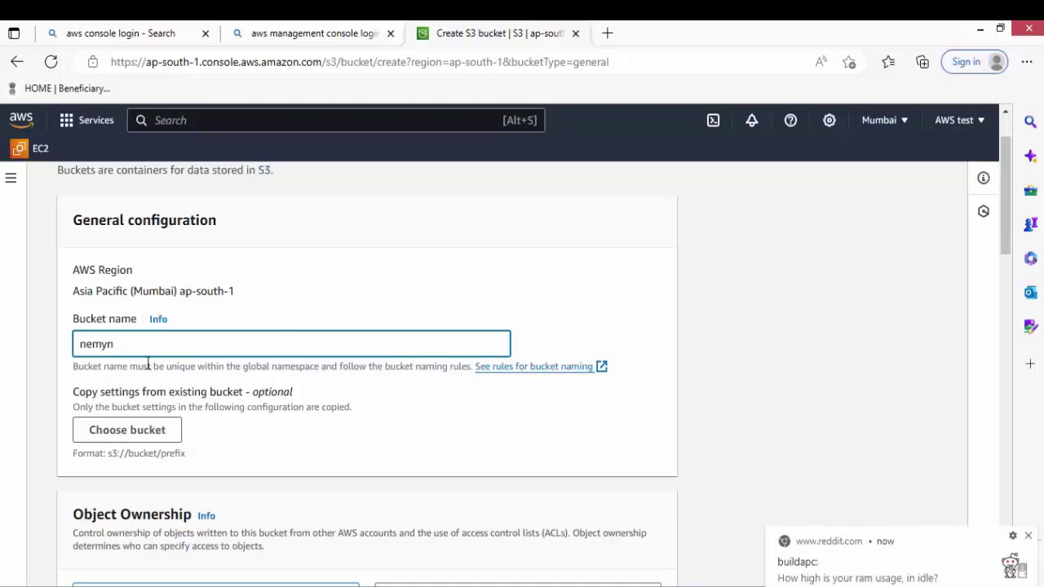
{"action": "key", "text": "BackSpace"}
{"action": "key", "text": "BackSpace"}
{"action": "key", "text": "BackSpace"}
{"action": "type", "text": "tmynd"}
{"action": "left_click", "coordinate": [281, 440]}
- Turn off Block all public access for the bucket and acknowledge that its objects might become public
{"action": "scroll", "coordinate": [277, 441], "scroll_direction": "down", "scroll_amount": 3}
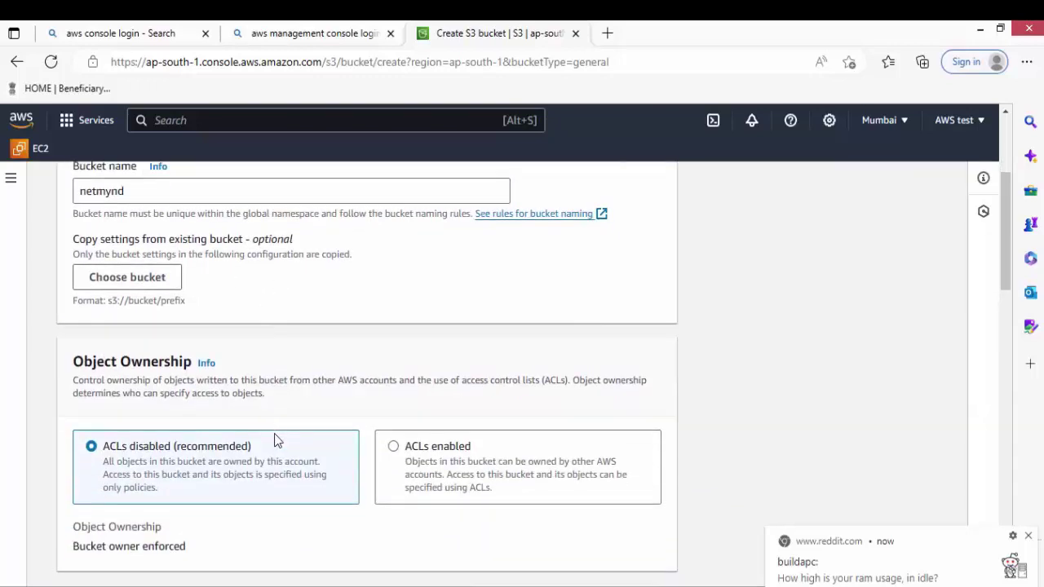
{"action": "scroll", "coordinate": [274, 443], "scroll_direction": "down", "scroll_amount": 3}
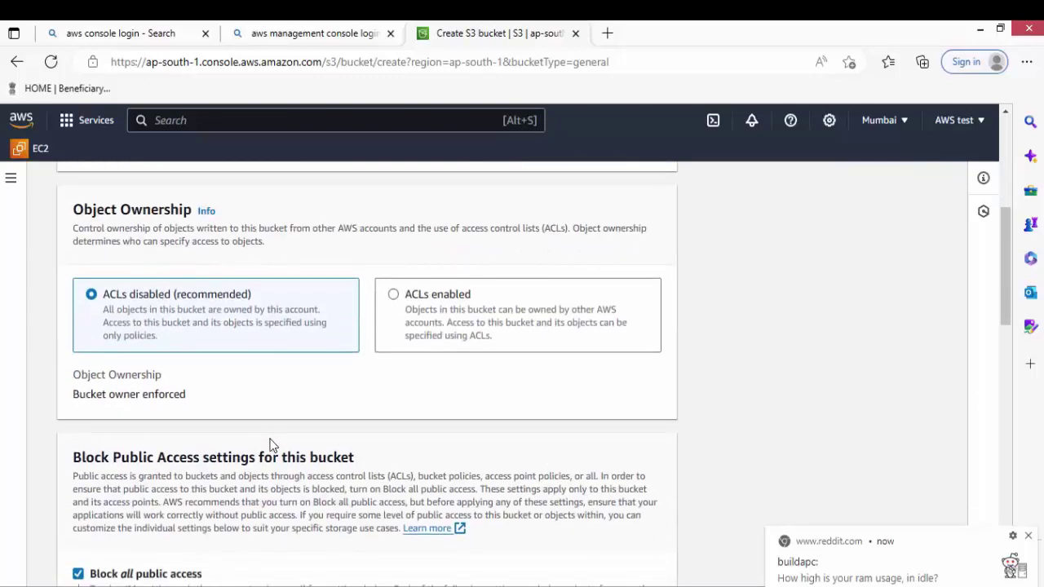
{"action": "scroll", "coordinate": [272, 445], "scroll_direction": "down", "scroll_amount": 3}
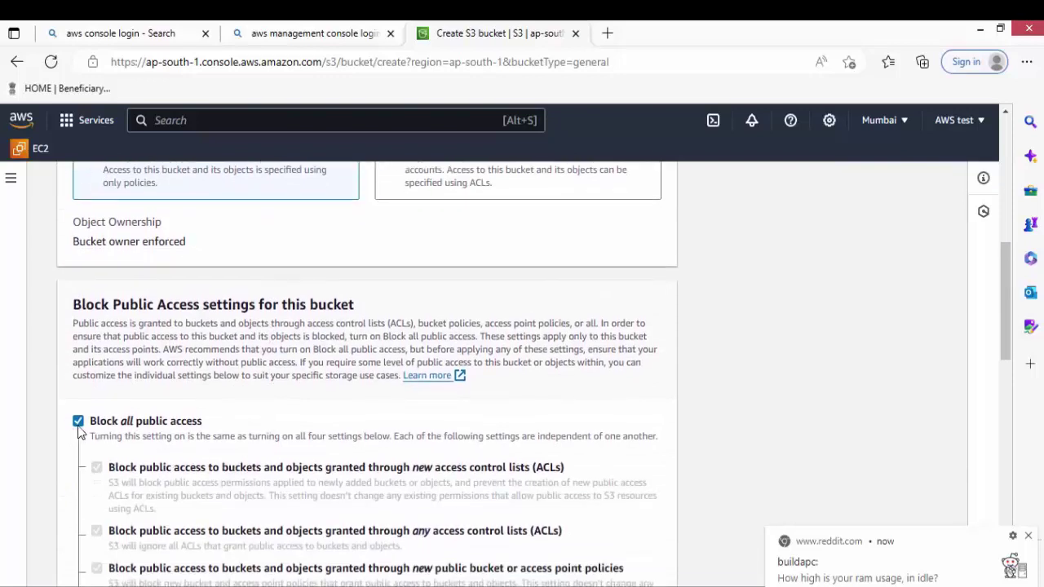
{"action": "left_click", "coordinate": [78, 422]}
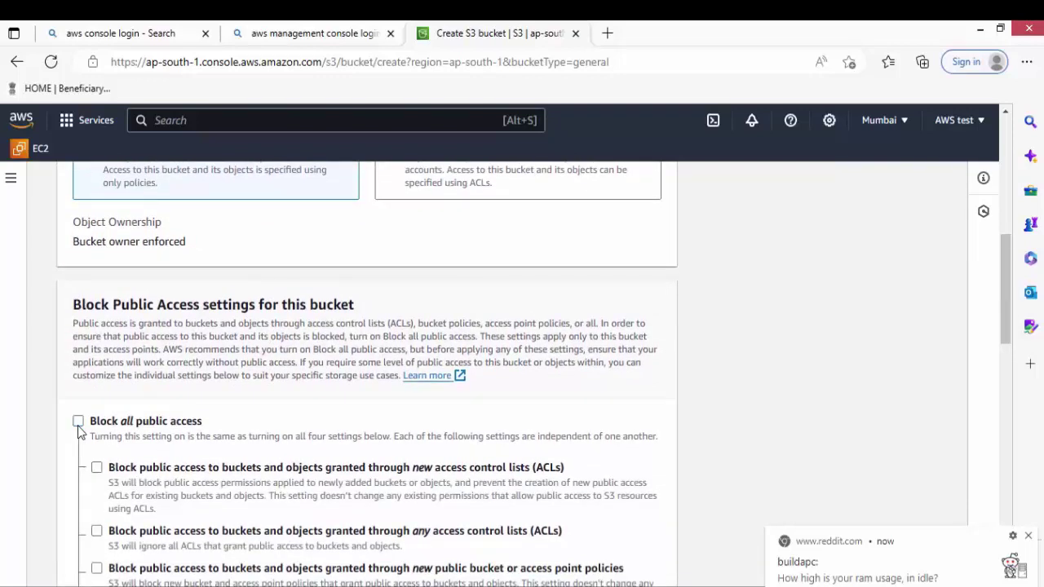
{"action": "scroll", "coordinate": [338, 322], "scroll_direction": "up", "scroll_amount": 1}
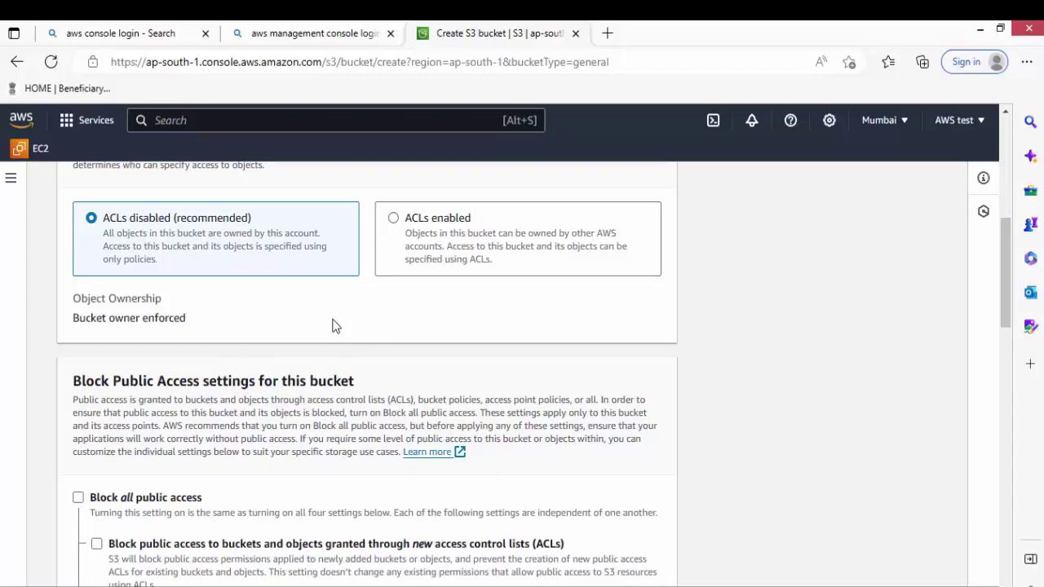
{"action": "scroll", "coordinate": [332, 325], "scroll_direction": "up", "scroll_amount": 3}
{"action": "scroll", "coordinate": [332, 324], "scroll_direction": "down", "scroll_amount": 4}
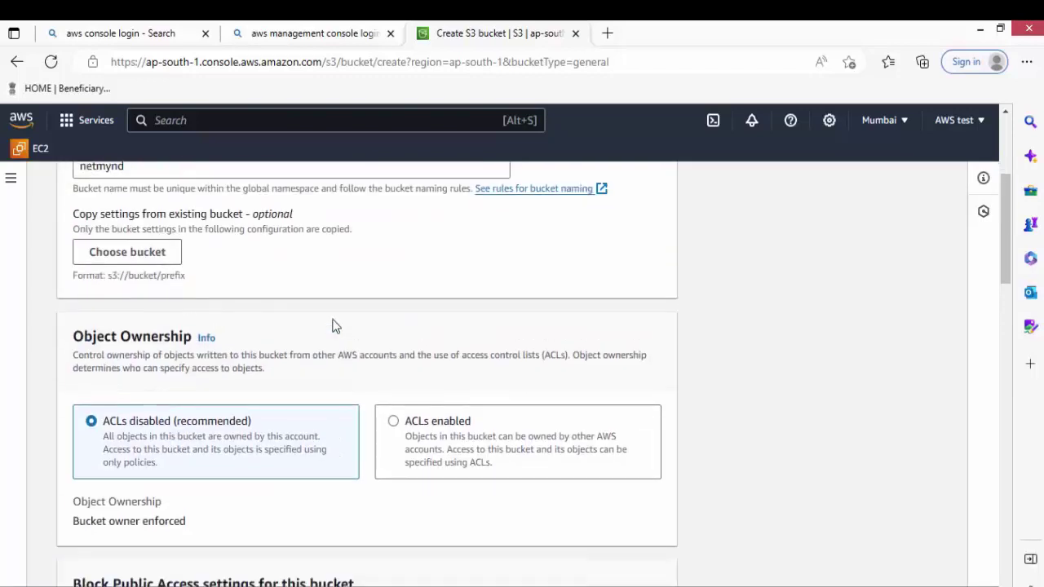
{"action": "scroll", "coordinate": [332, 325], "scroll_direction": "down", "scroll_amount": 5}
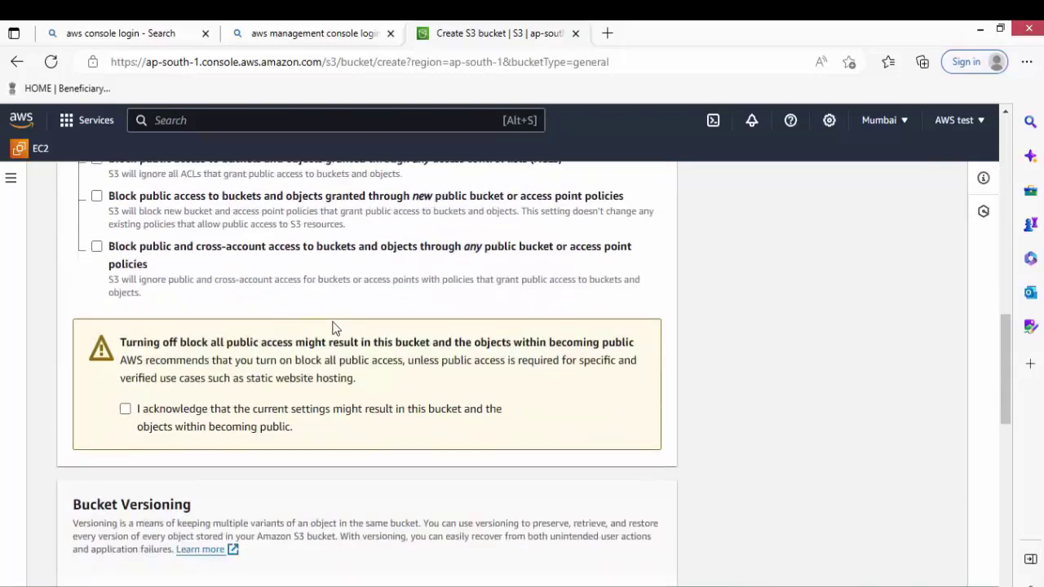
{"action": "left_click", "coordinate": [126, 402]}
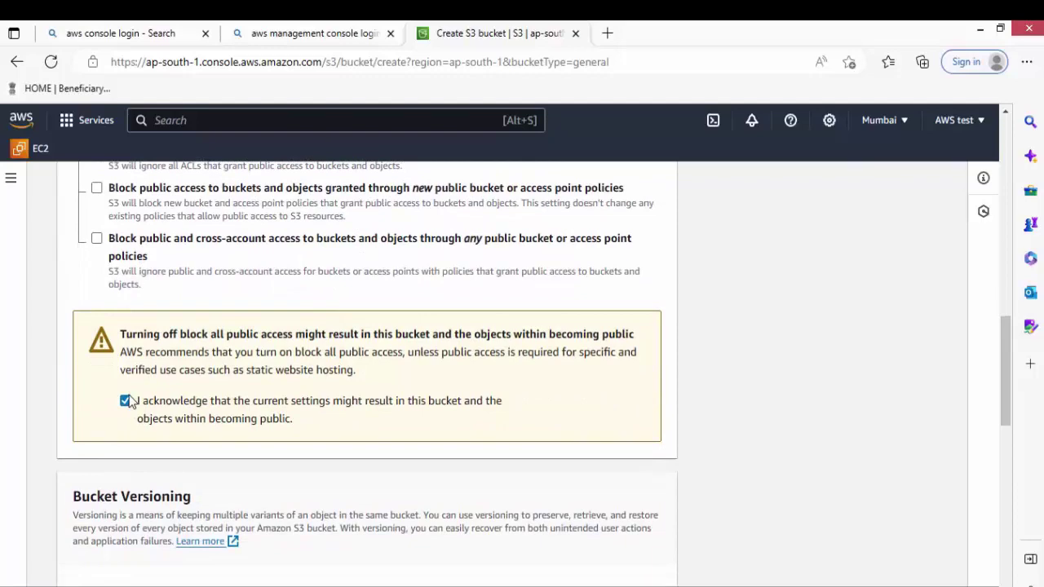
- Create the netmynd bucket with versioning disabled and SSE-S3 default encryption
{"action": "scroll", "coordinate": [129, 401], "scroll_direction": "down", "scroll_amount": 3}
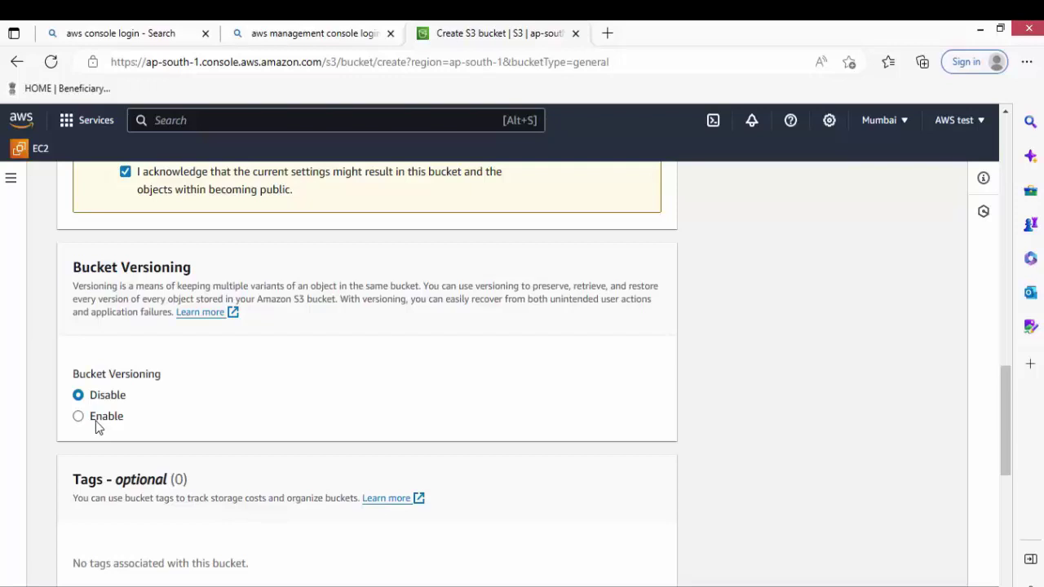
{"action": "scroll", "coordinate": [204, 420], "scroll_direction": "down", "scroll_amount": 6}
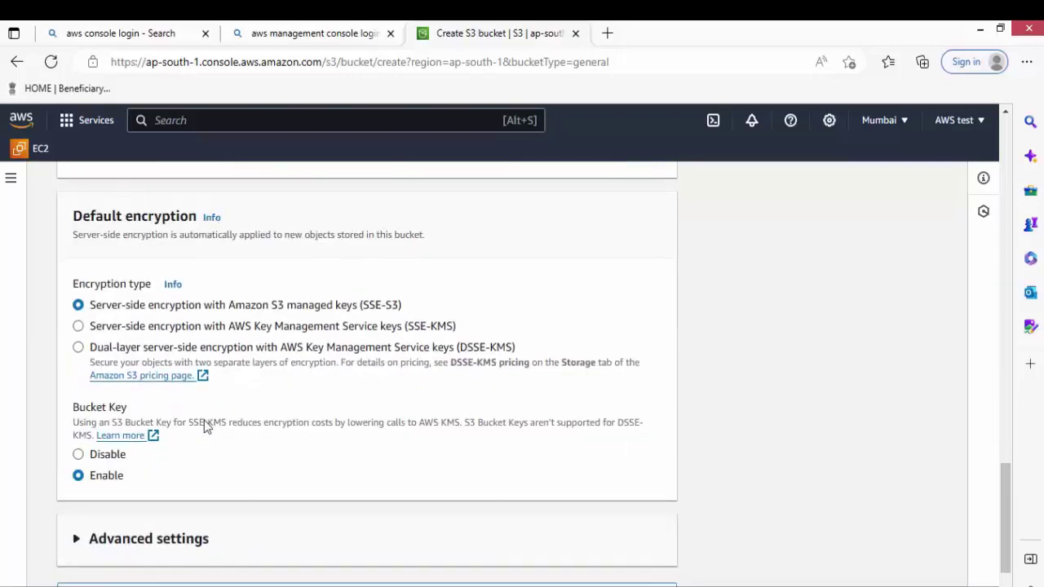
{"action": "scroll", "coordinate": [205, 425], "scroll_direction": "down", "scroll_amount": 2}
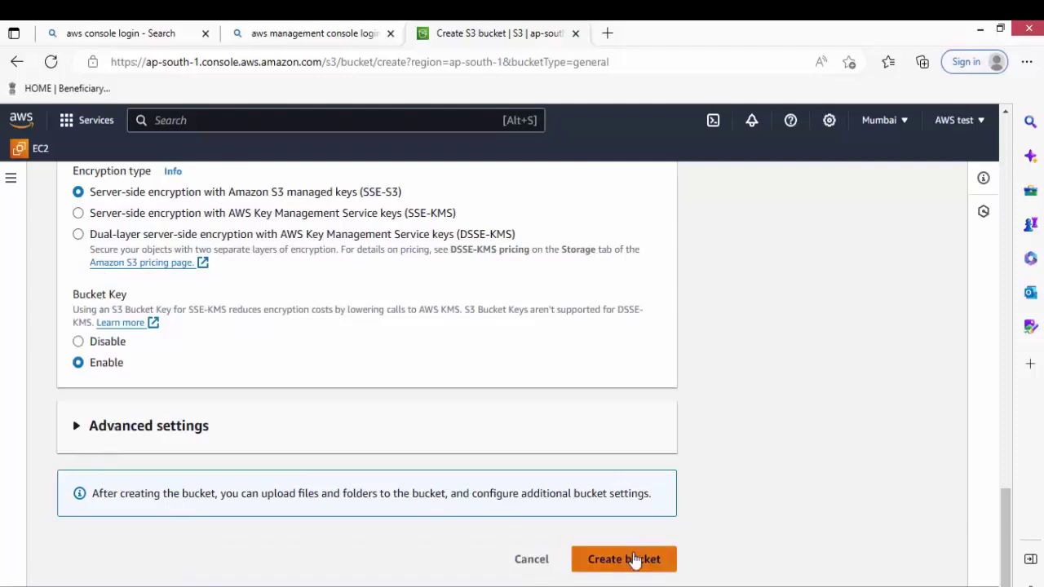
{"action": "left_click", "coordinate": [635, 559]}
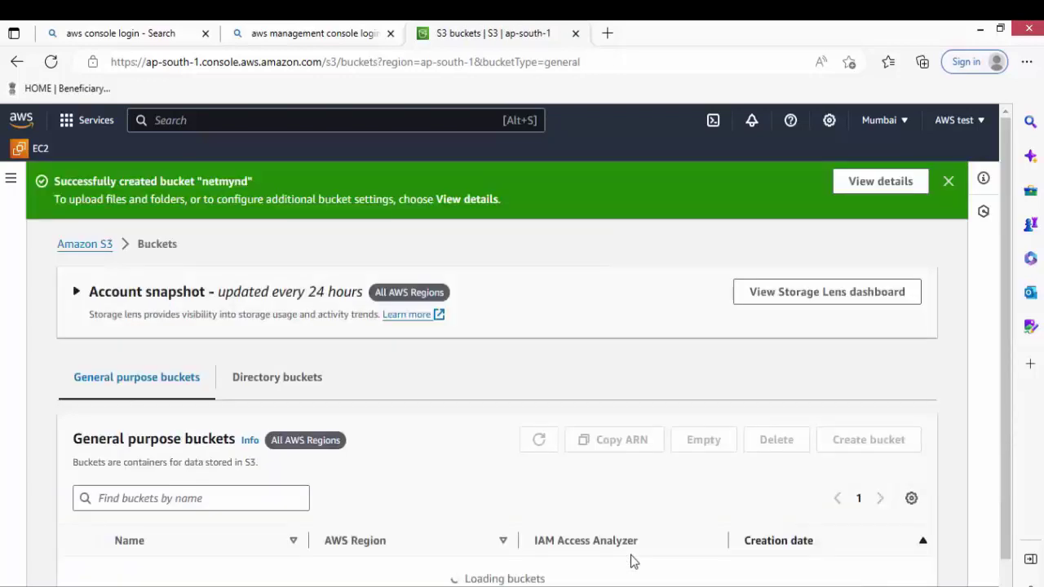
- Open the netmynd bucket from the bucket list and start an upload to it
{"action": "scroll", "coordinate": [524, 359], "scroll_direction": "down", "scroll_amount": 1}
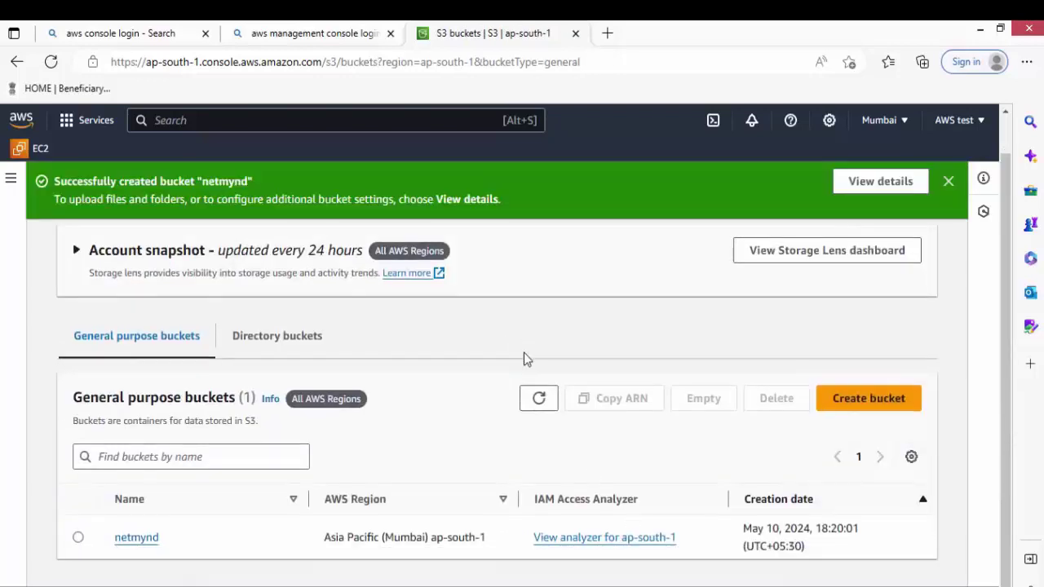
{"action": "left_click", "coordinate": [140, 542]}
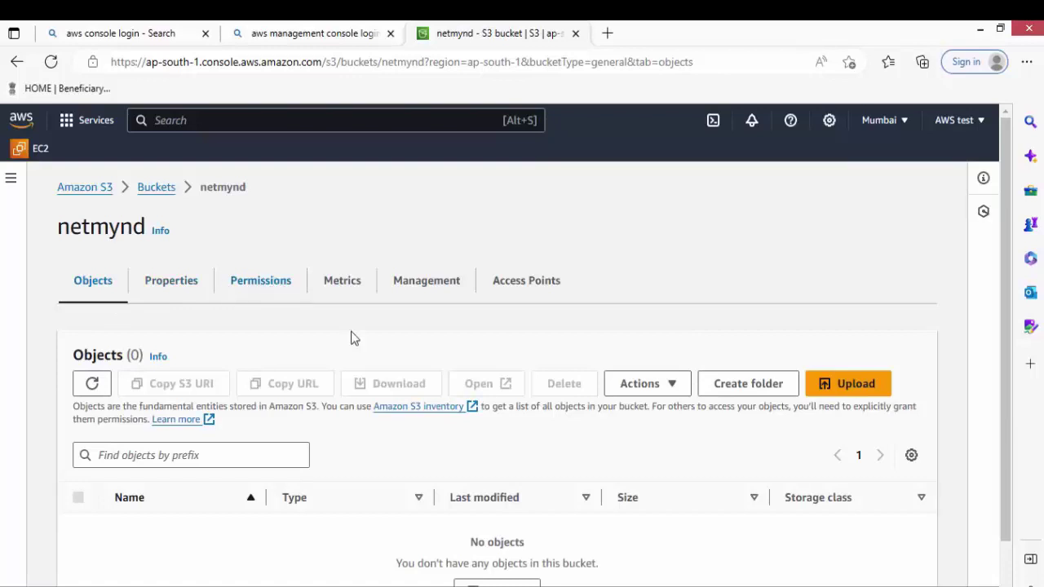
{"action": "scroll", "coordinate": [351, 331], "scroll_direction": "down", "scroll_amount": 2}
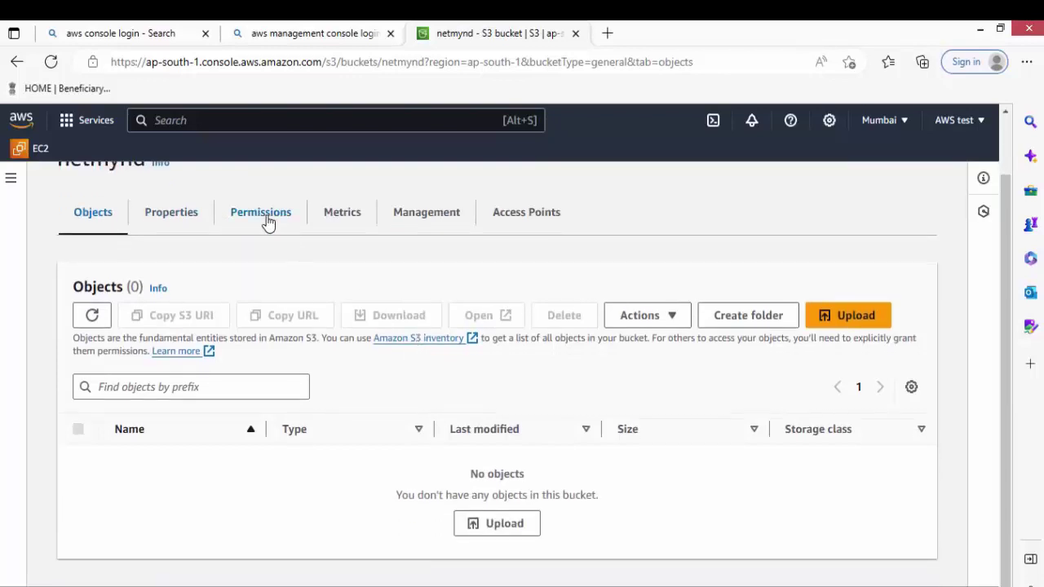
{"action": "left_click", "coordinate": [849, 315]}
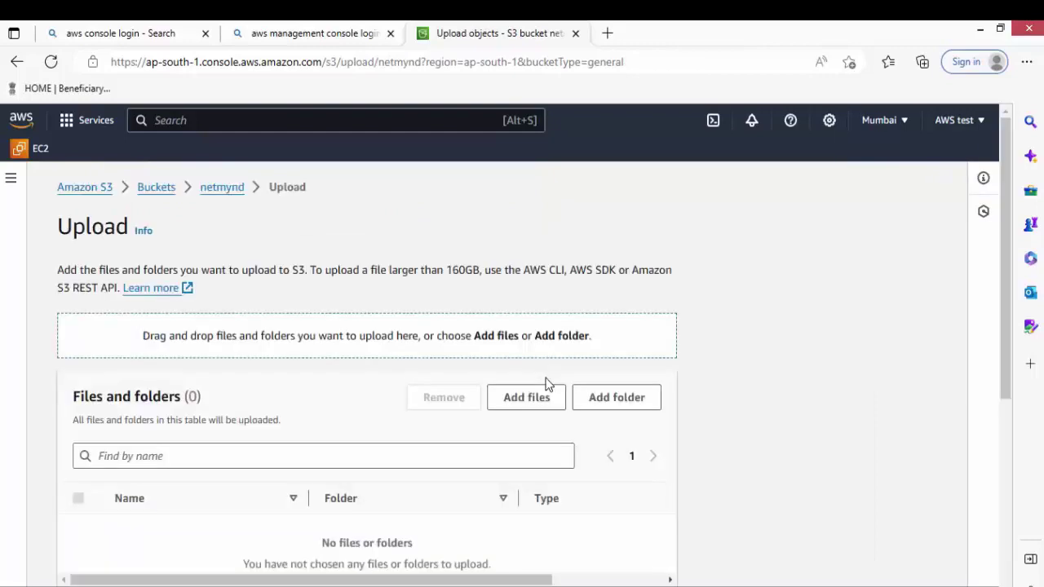
- Add the file S3 Versioning.txt from the Desktop to the upload
{"action": "left_click", "coordinate": [542, 402]}
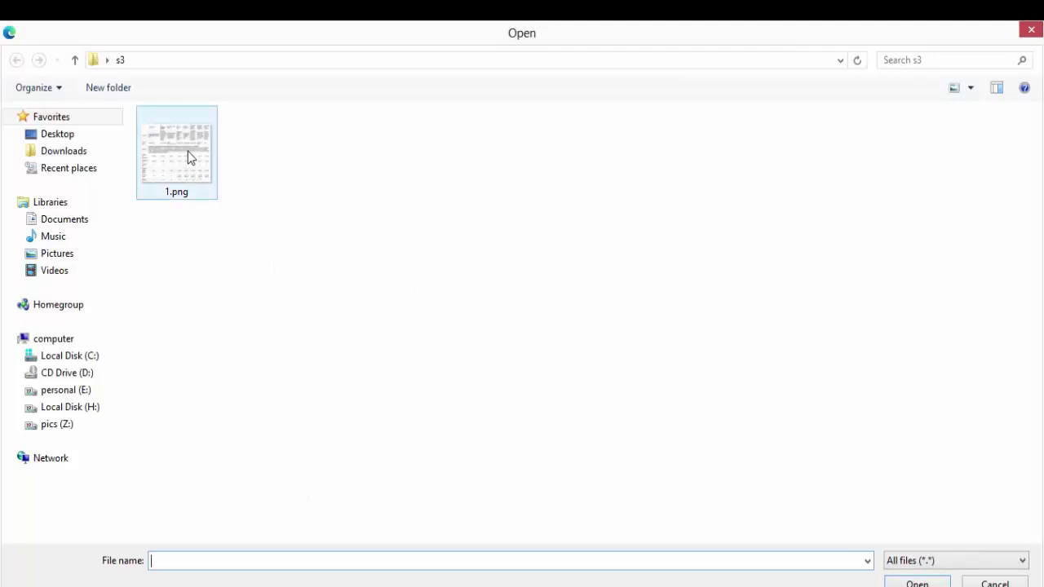
{"action": "left_click", "coordinate": [57, 135]}
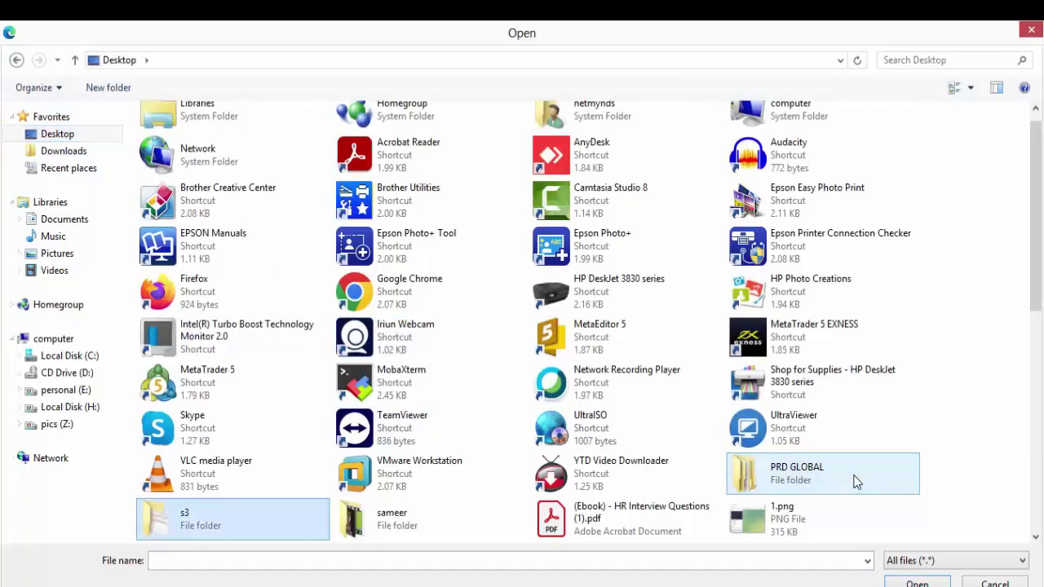
{"action": "key", "text": "Right"}
{"action": "key", "text": "s"}
{"action": "key", "text": "s"}
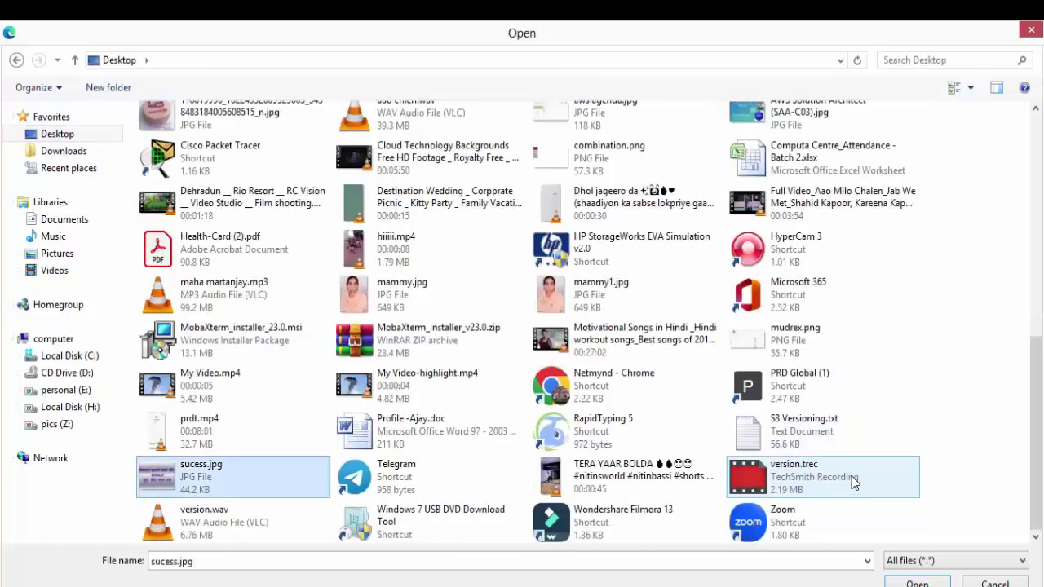
{"action": "double_click", "coordinate": [806, 438]}
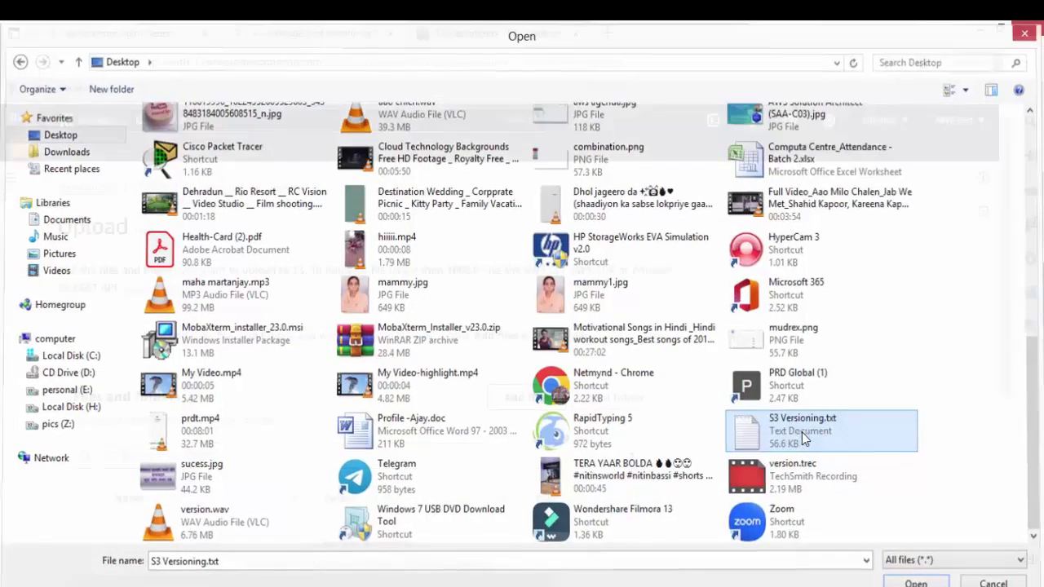
- Upload the added file to the netmynd bucket and close the upload status page
{"action": "scroll", "coordinate": [752, 463], "scroll_direction": "down", "scroll_amount": 3}
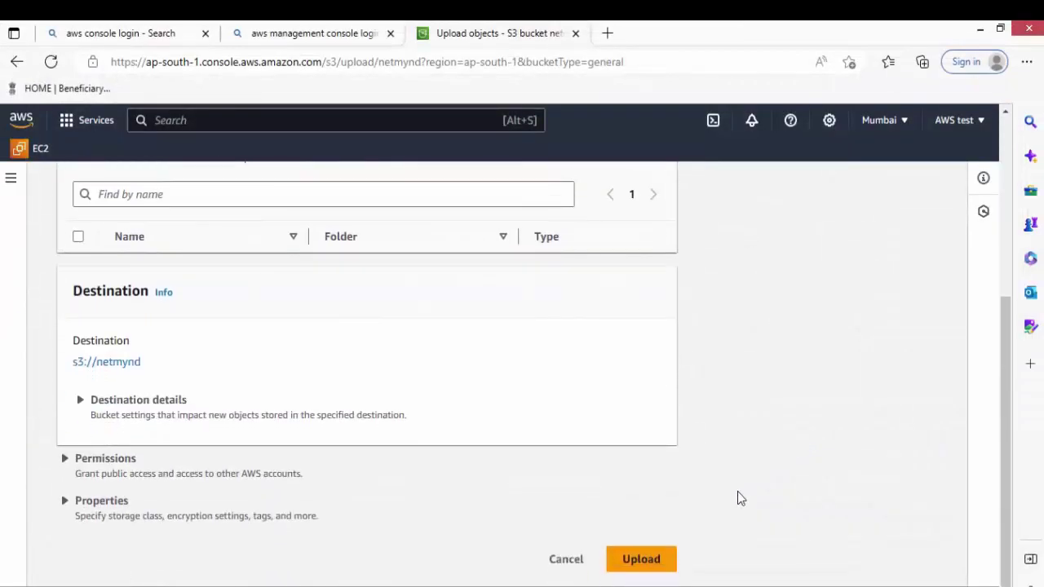
{"action": "left_click", "coordinate": [669, 562]}
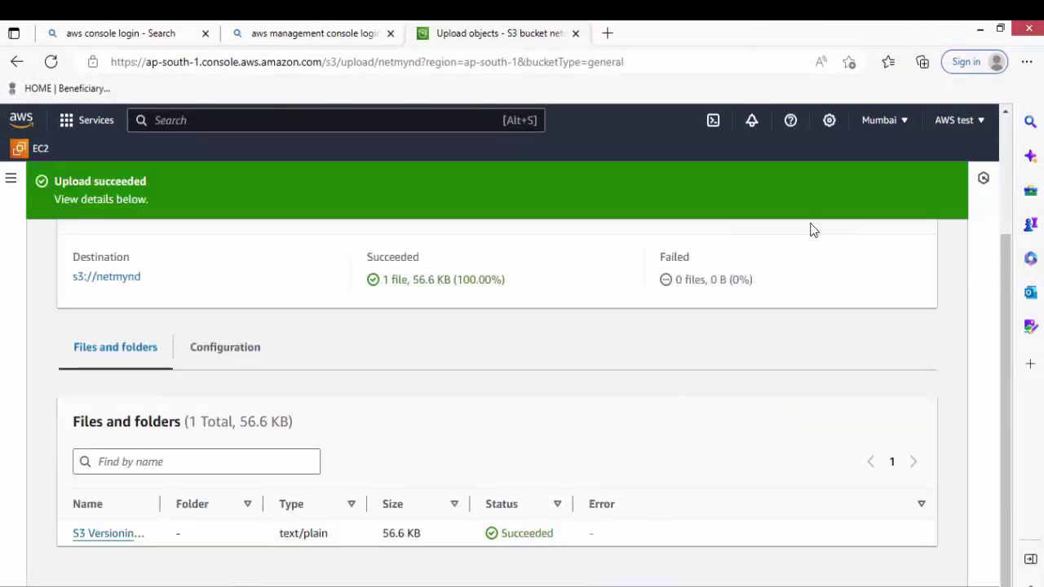
{"action": "scroll", "coordinate": [824, 261], "scroll_direction": "up", "scroll_amount": 2}
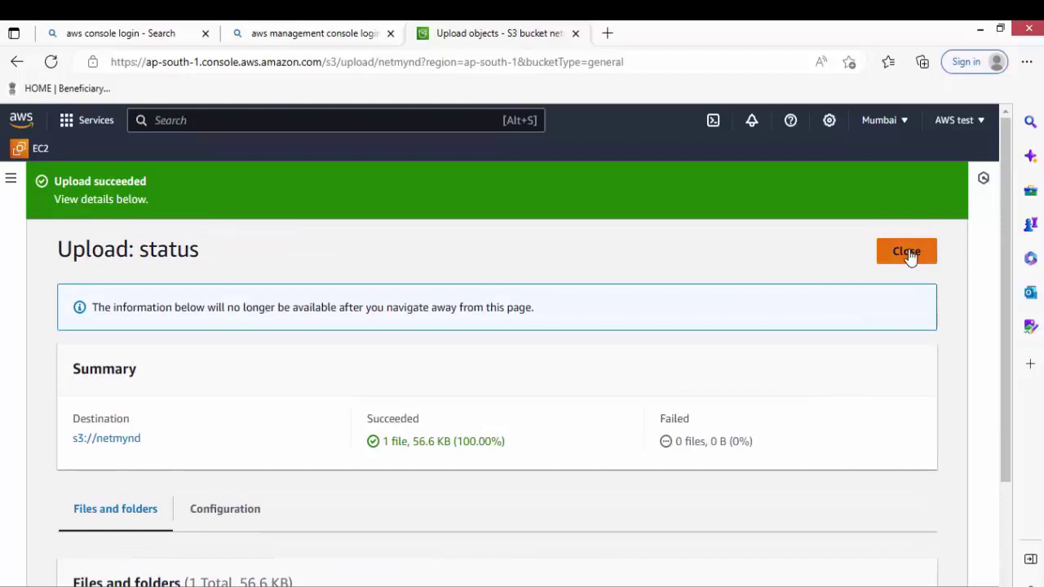
{"action": "left_click", "coordinate": [909, 255]}
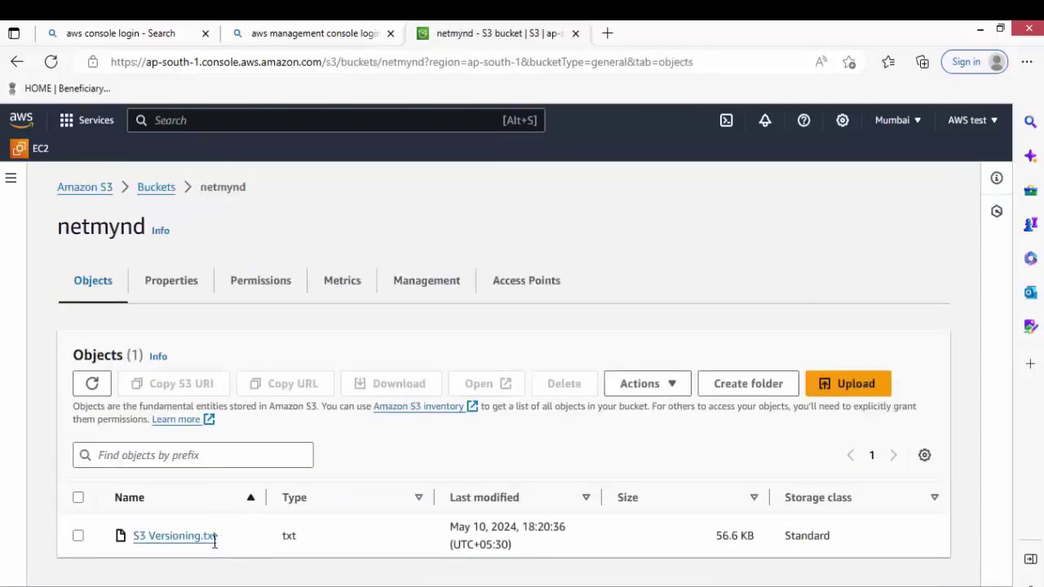
- Open the details of S3 Versioning.txt and copy its object URL
{"action": "left_click", "coordinate": [206, 538]}
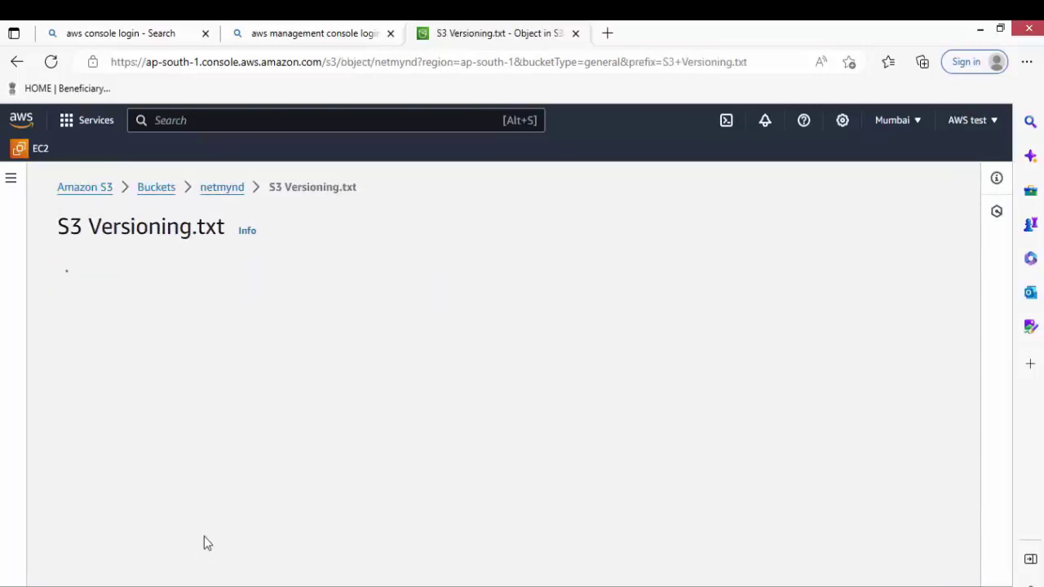
{"action": "scroll", "coordinate": [788, 418], "scroll_direction": "down", "scroll_amount": 2}
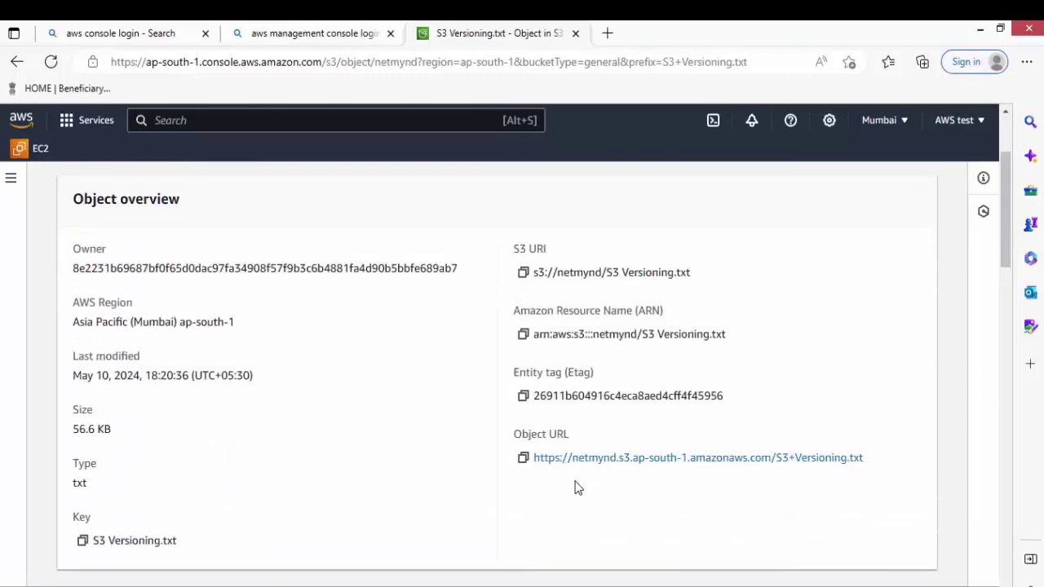
{"action": "left_click", "coordinate": [523, 460]}
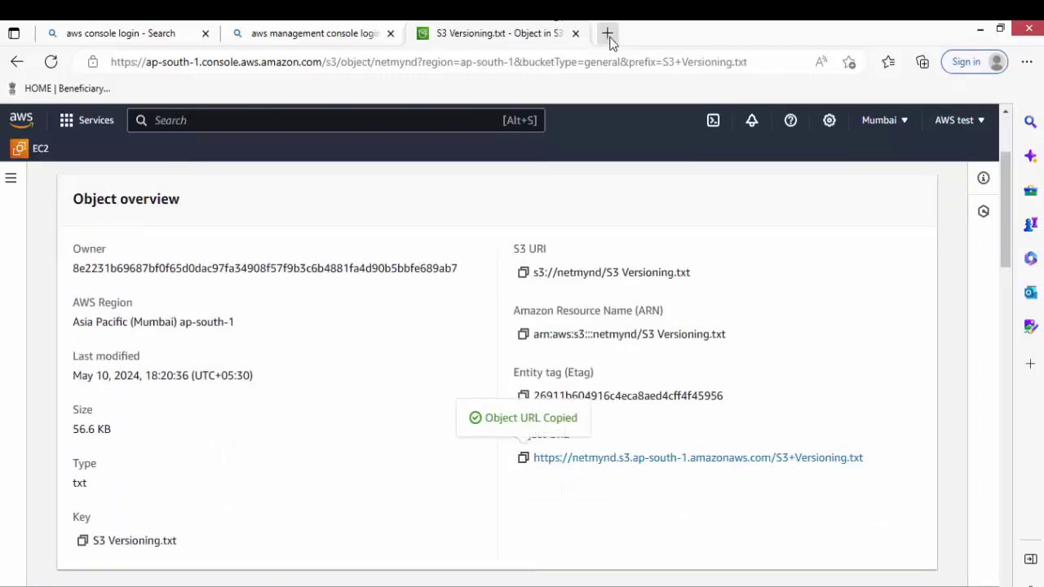
- Open the copied object URL in a new browser tab to test public access to the file
{"action": "left_click", "coordinate": [607, 32]}
{"action": "left_click", "coordinate": [608, 59]}
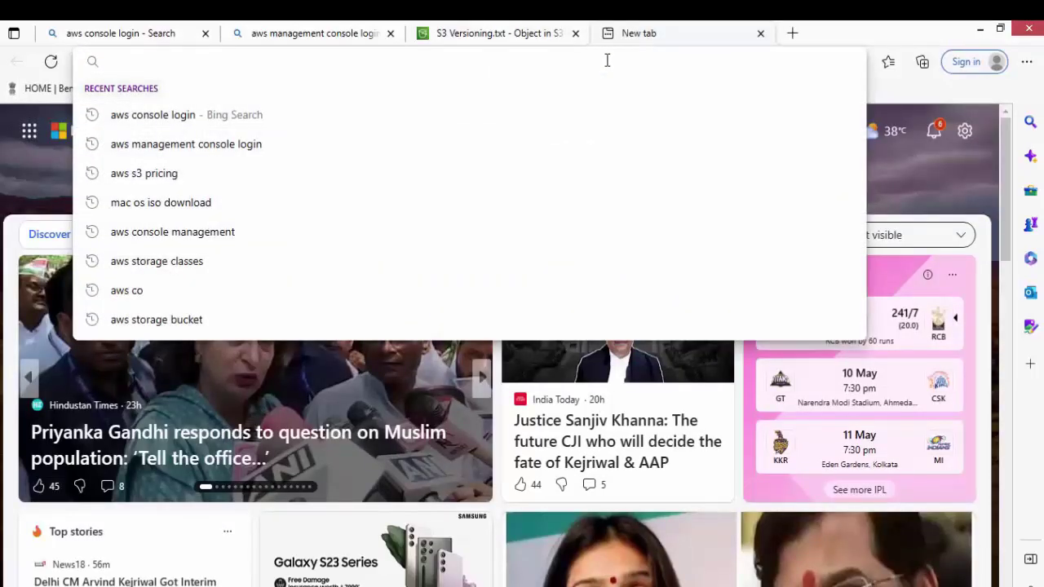
{"action": "key", "text": "ctrl+v"}
{"action": "key", "text": "Return"}
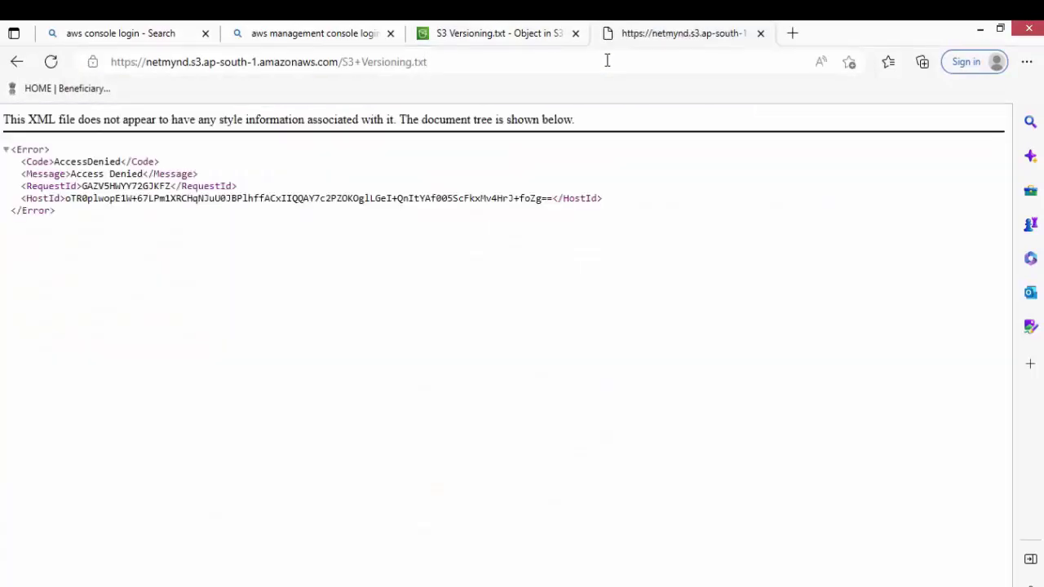
- Return to the netmynd bucket in the console and open its bucket policy for editing from the permissions settings
{"action": "left_click", "coordinate": [503, 33]}
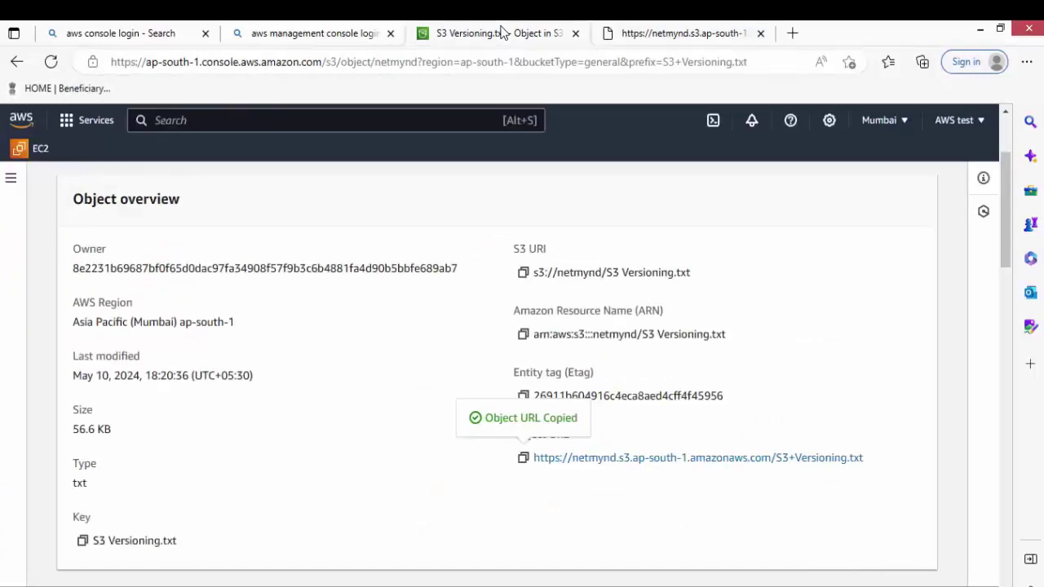
{"action": "scroll", "coordinate": [653, 232], "scroll_direction": "up", "scroll_amount": 2}
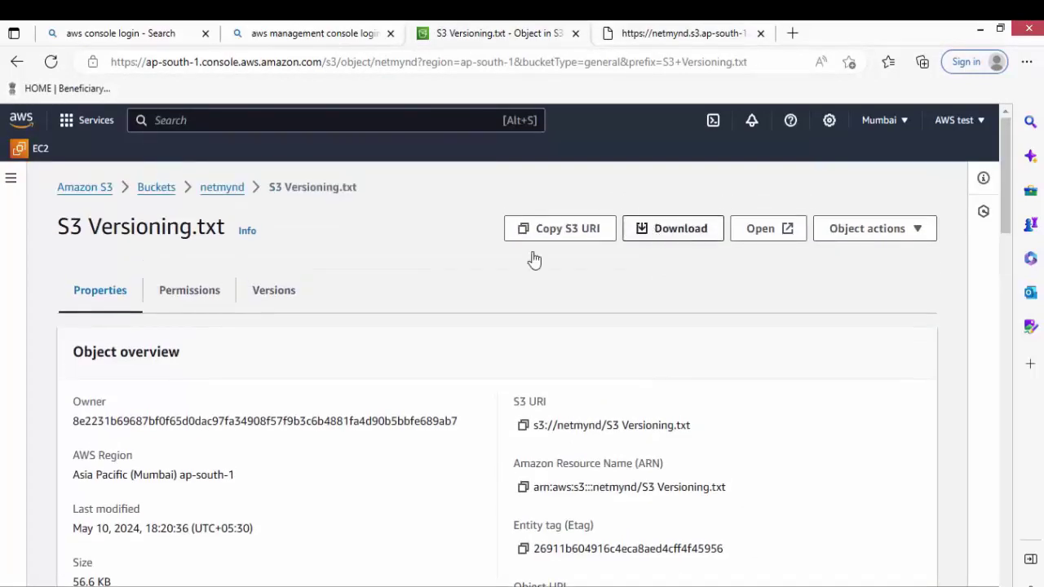
{"action": "left_click", "coordinate": [210, 194]}
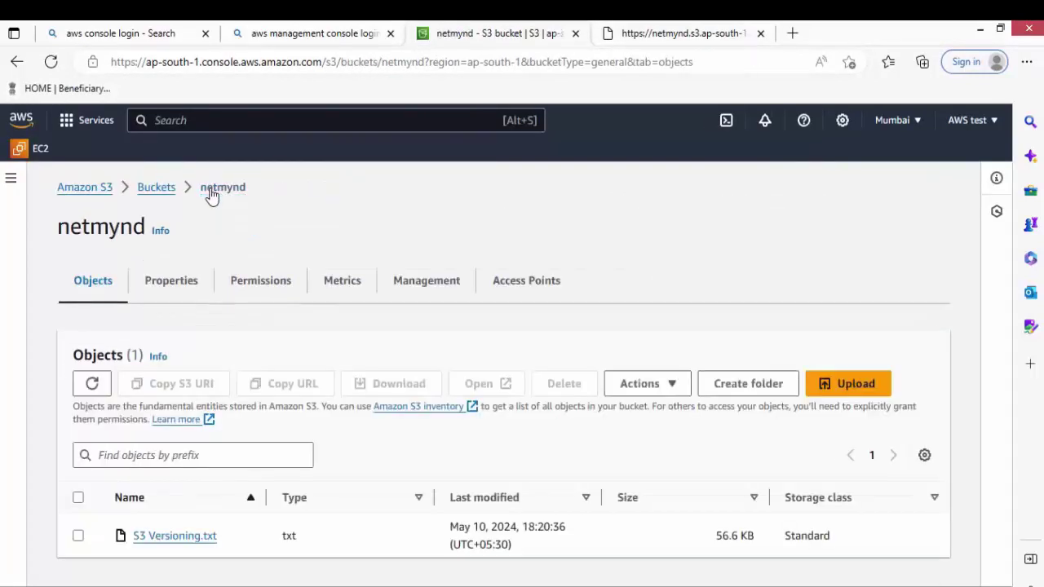
{"action": "left_click", "coordinate": [260, 282]}
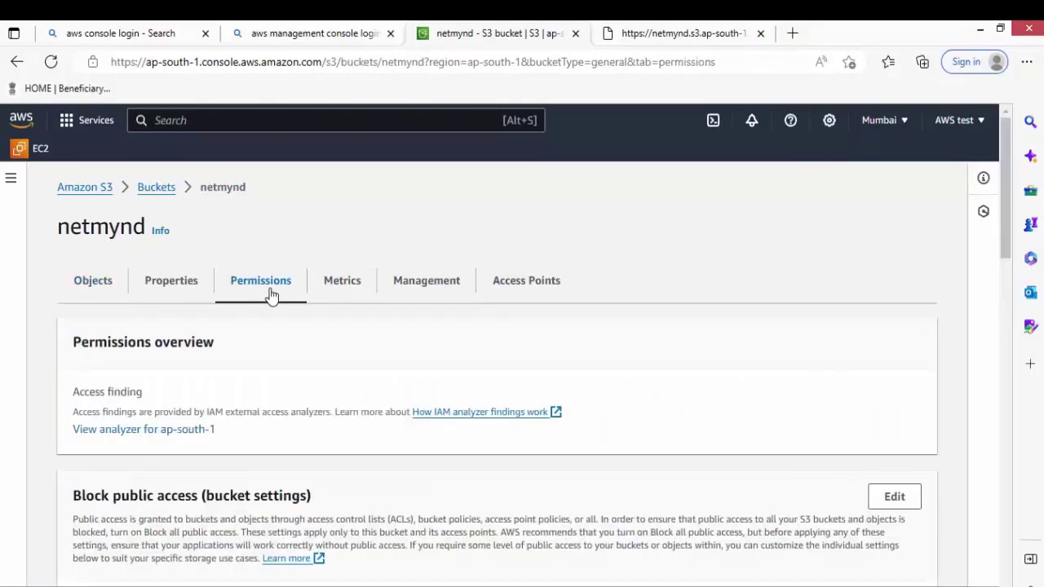
{"action": "scroll", "coordinate": [272, 296], "scroll_direction": "down", "scroll_amount": 2}
{"action": "scroll", "coordinate": [272, 296], "scroll_direction": "down", "scroll_amount": 2}
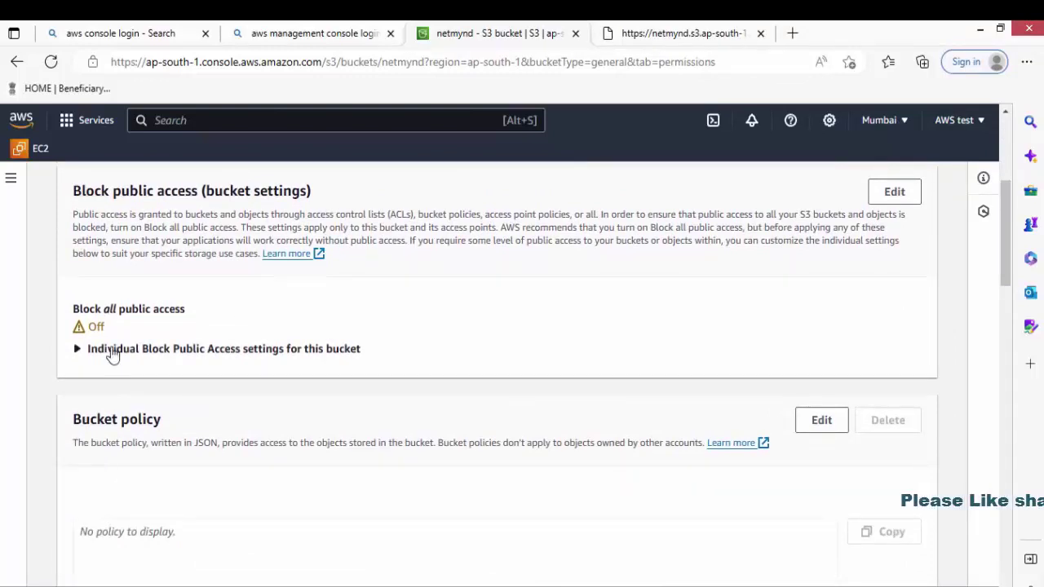
{"action": "scroll", "coordinate": [490, 421], "scroll_direction": "down", "scroll_amount": 2}
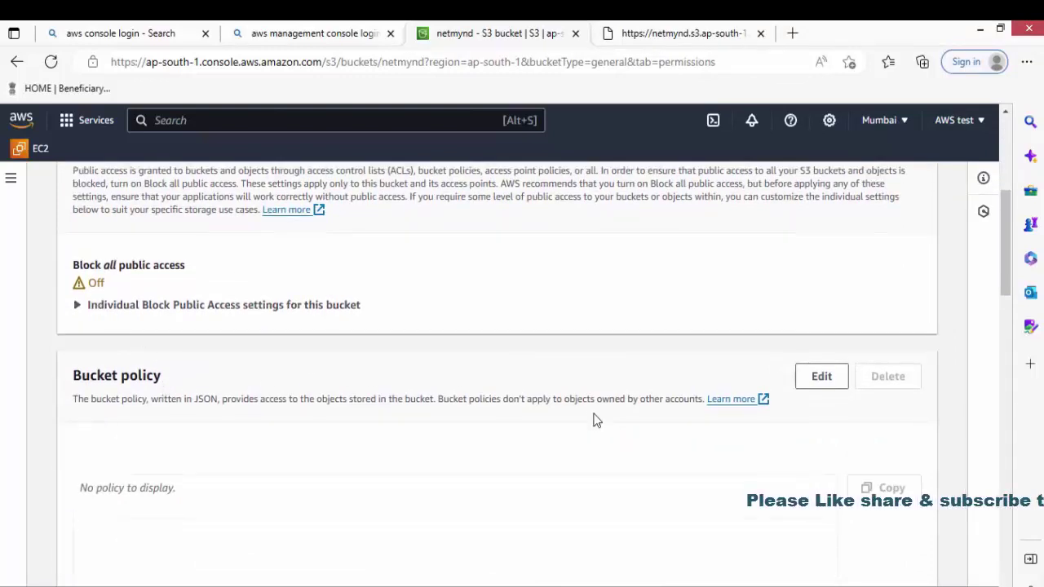
{"action": "left_click", "coordinate": [821, 270]}
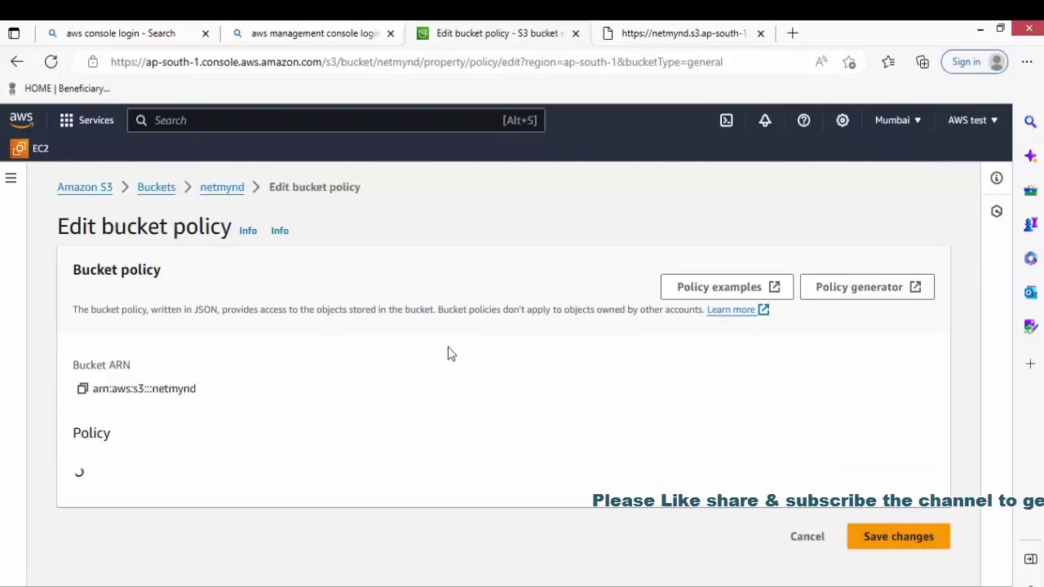
- Copy the bucket ARN and open the AWS Policy Generator with S3 Bucket Policy as the policy type
{"action": "left_click", "coordinate": [82, 390]}
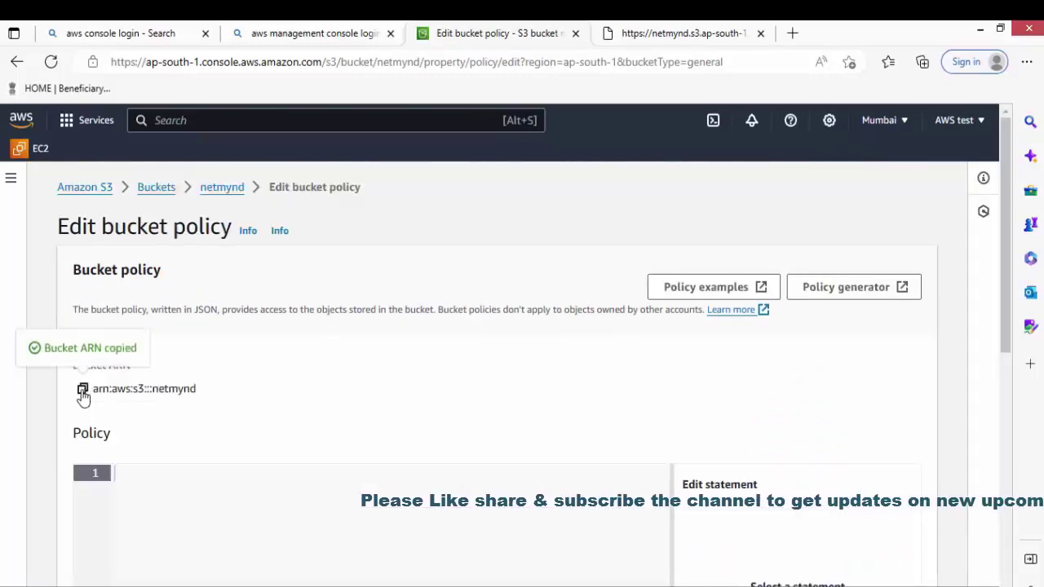
{"action": "left_click", "coordinate": [872, 294]}
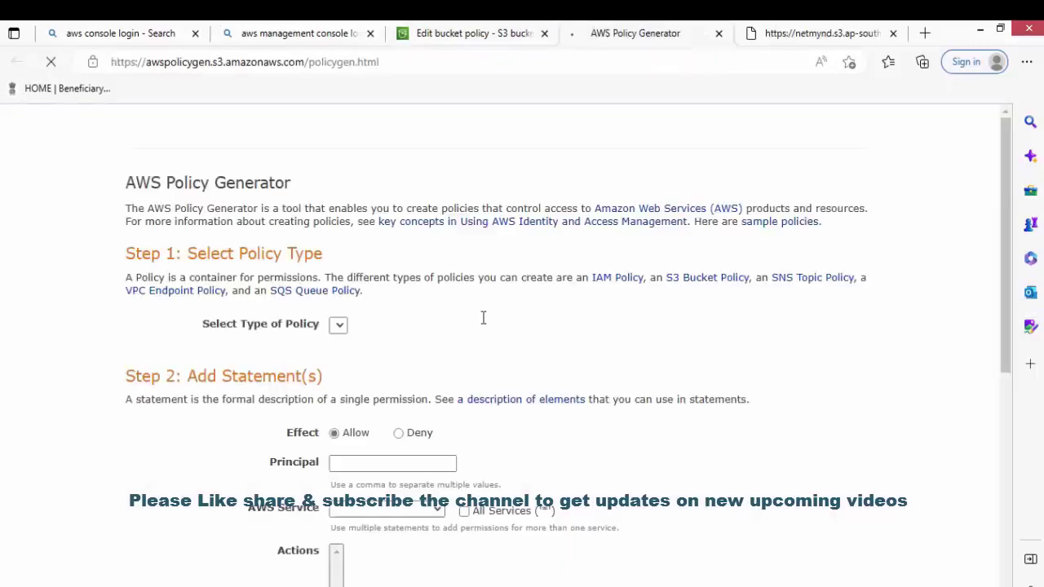
{"action": "left_click", "coordinate": [388, 367]}
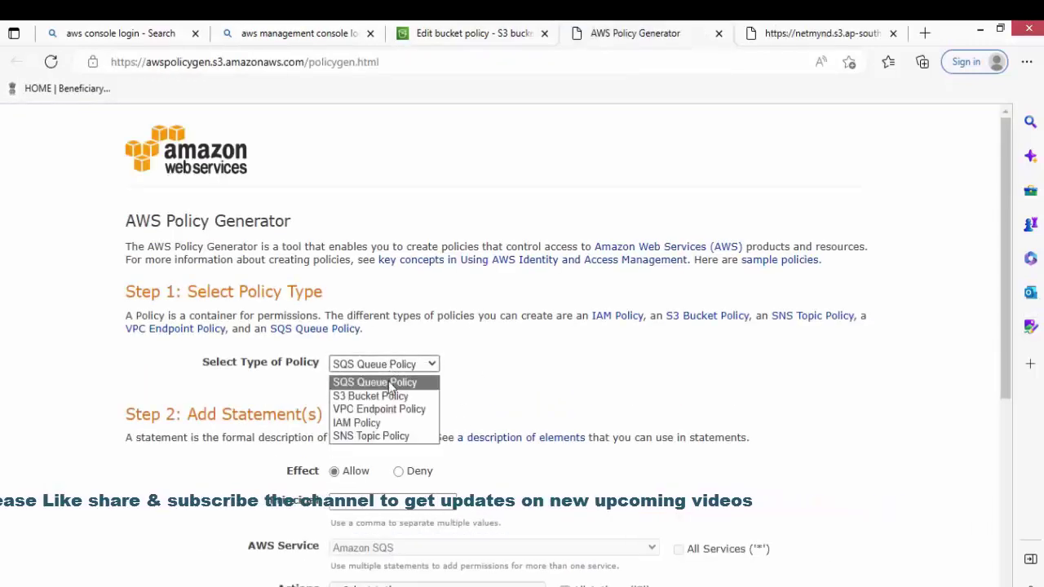
{"action": "left_click", "coordinate": [388, 395]}
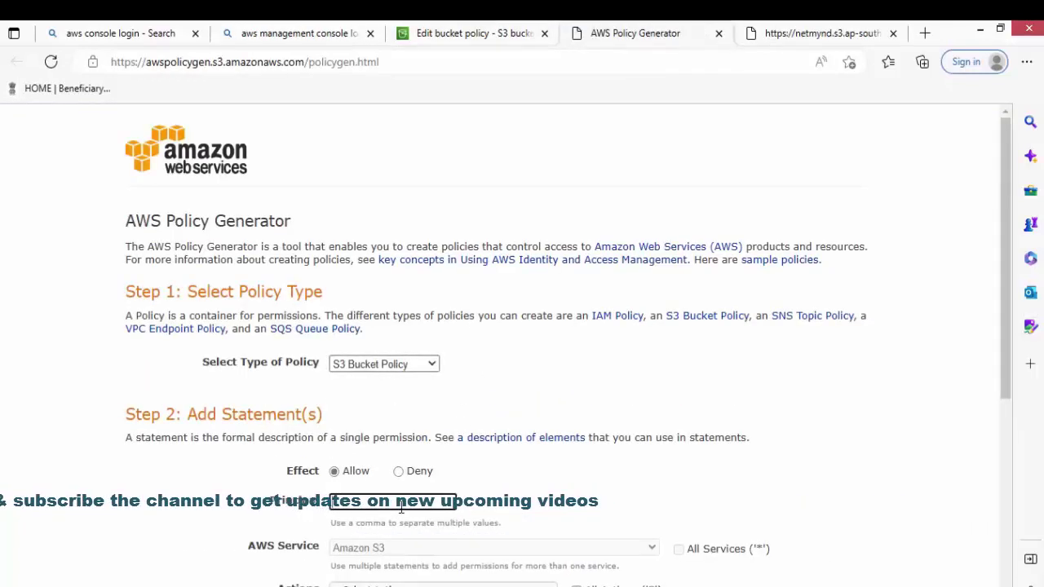
- Fill in the Allow statement with principal *, all Amazon S3 actions and the resource ARN arn:aws:s3:::netmynd
{"action": "type", "text": "*"}
{"action": "scroll", "coordinate": [461, 490], "scroll_direction": "down", "scroll_amount": 2}
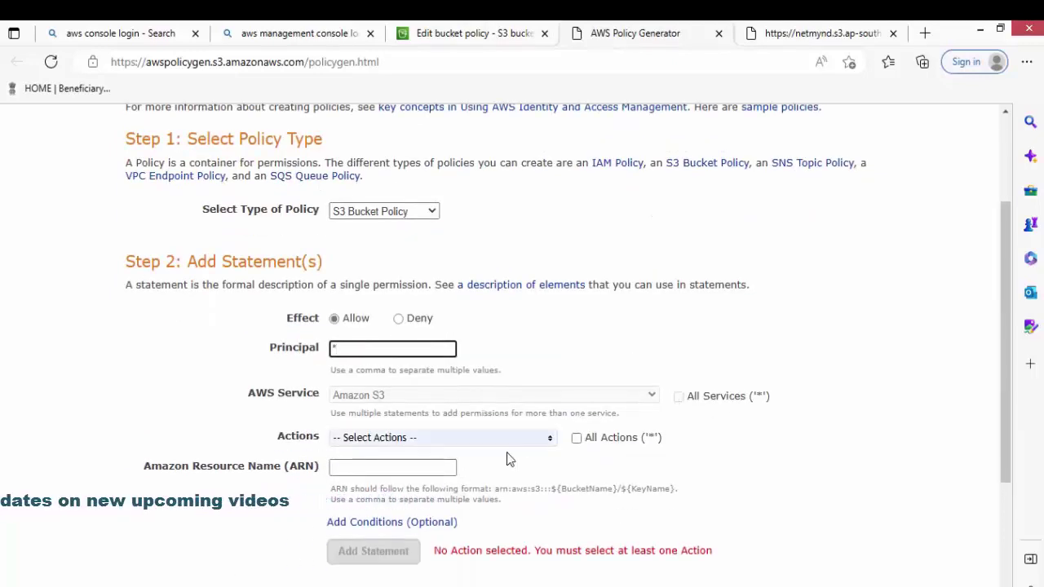
{"action": "left_click", "coordinate": [577, 438]}
{"action": "left_click", "coordinate": [417, 466]}
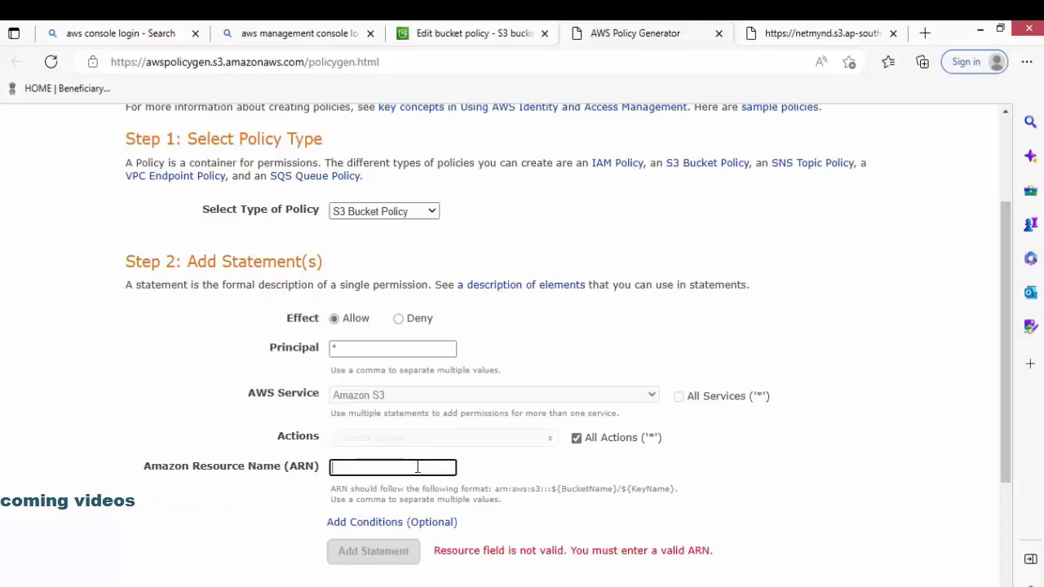
{"action": "key", "text": "ctrl+v"}
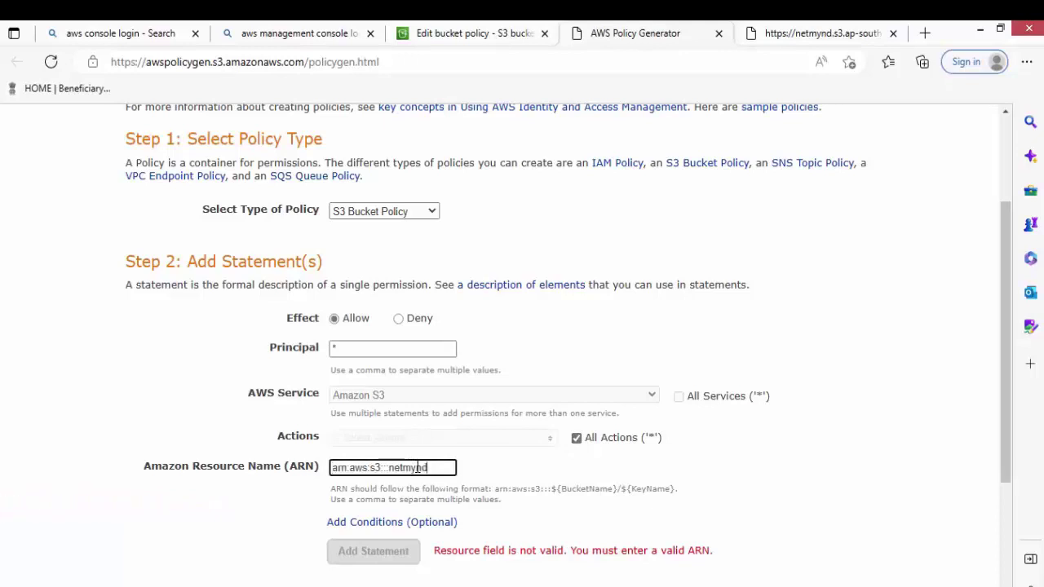
- Check the bucket ARN on the bucket policy editing page and return to the AWS Policy Generator
{"action": "left_click", "coordinate": [505, 35]}
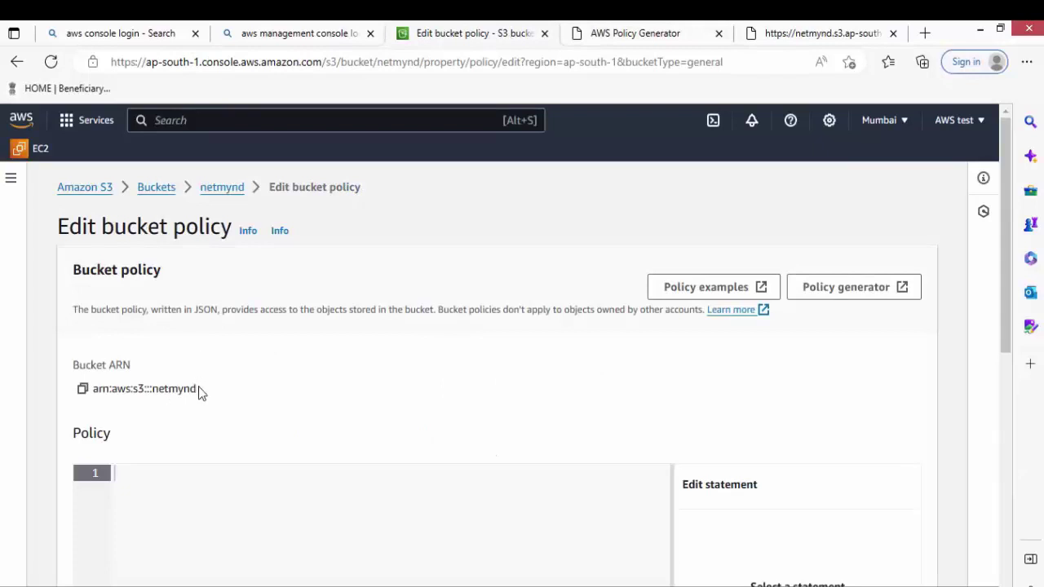
{"action": "left_click_drag", "start_coordinate": [197, 395], "coordinate": [88, 395]}
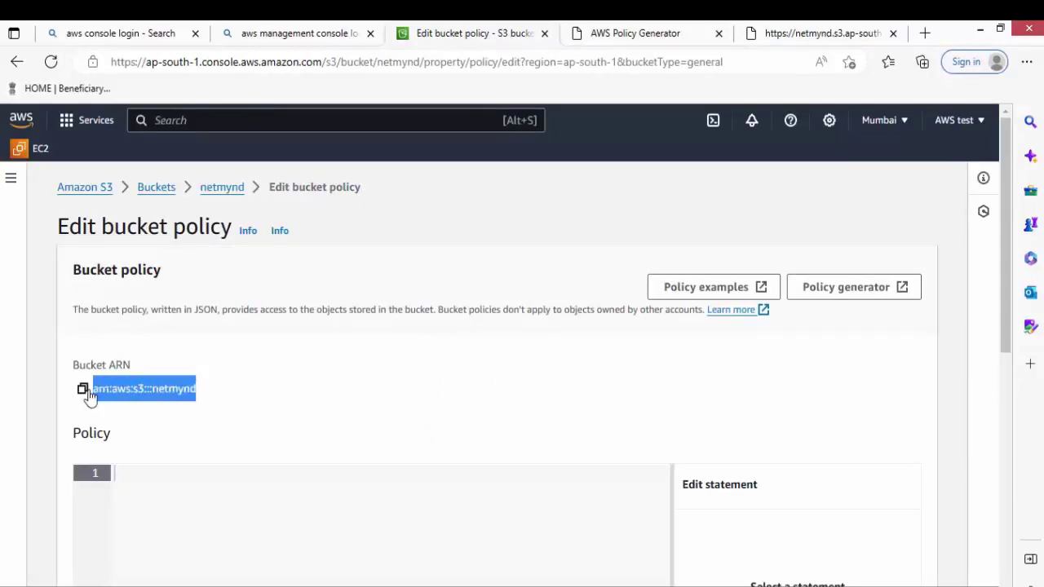
{"action": "left_click", "coordinate": [243, 399]}
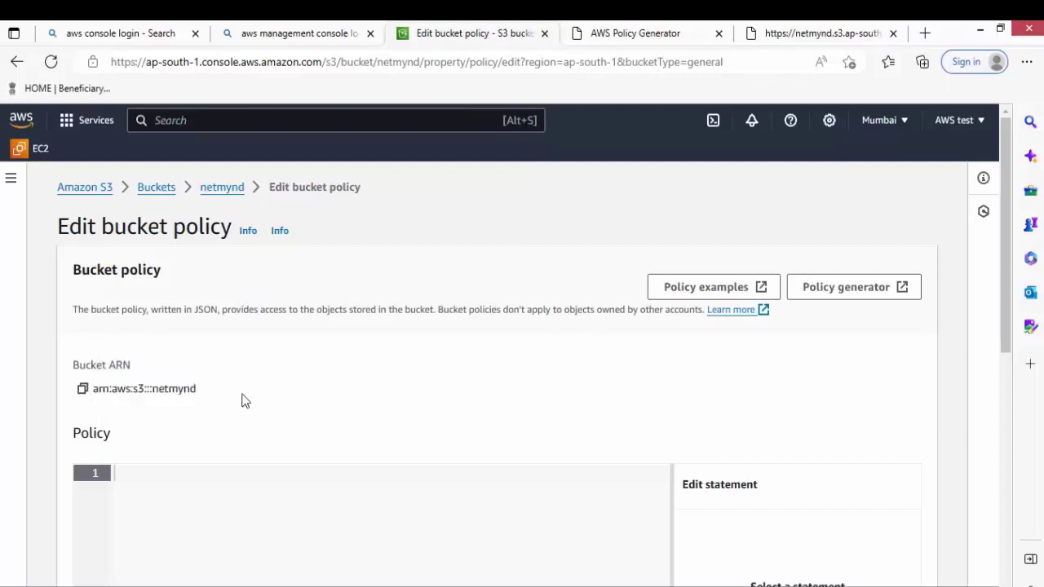
{"action": "left_click", "coordinate": [671, 33]}
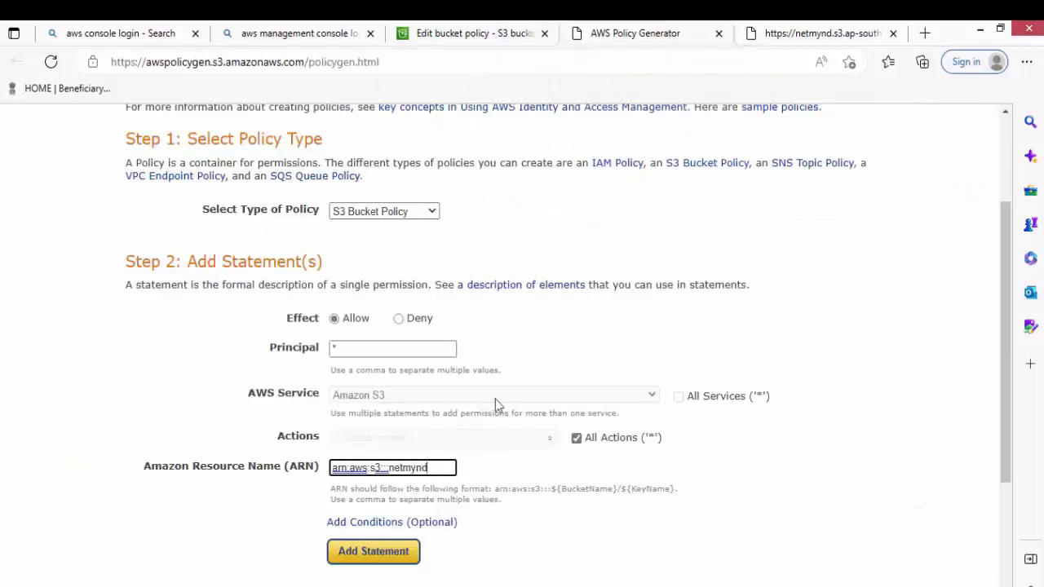
- Add the completed statement and generate the policy JSON document
{"action": "left_click", "coordinate": [405, 551]}
{"action": "scroll", "coordinate": [792, 455], "scroll_direction": "down", "scroll_amount": 4}
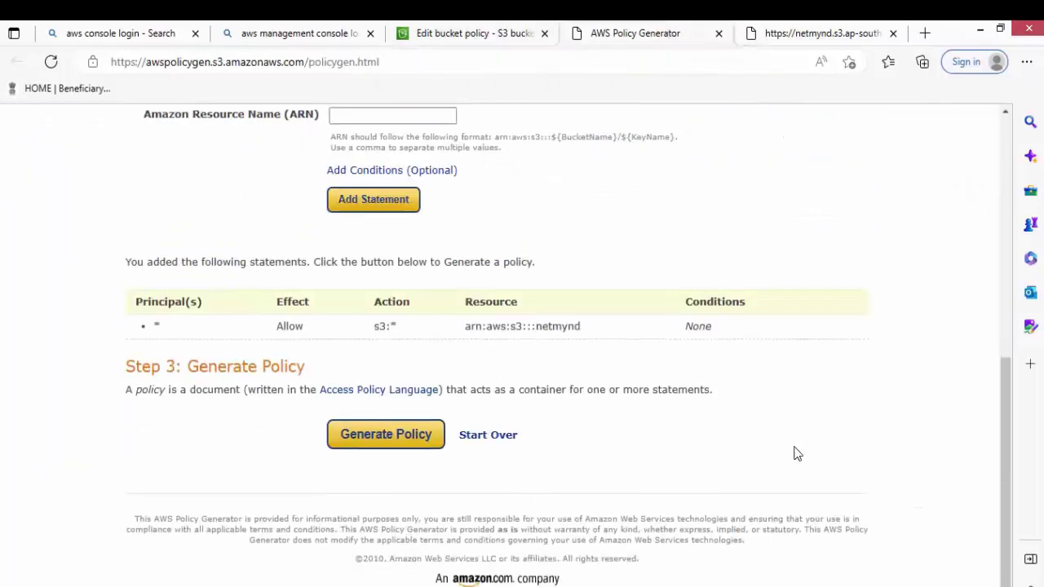
{"action": "left_click", "coordinate": [416, 437]}
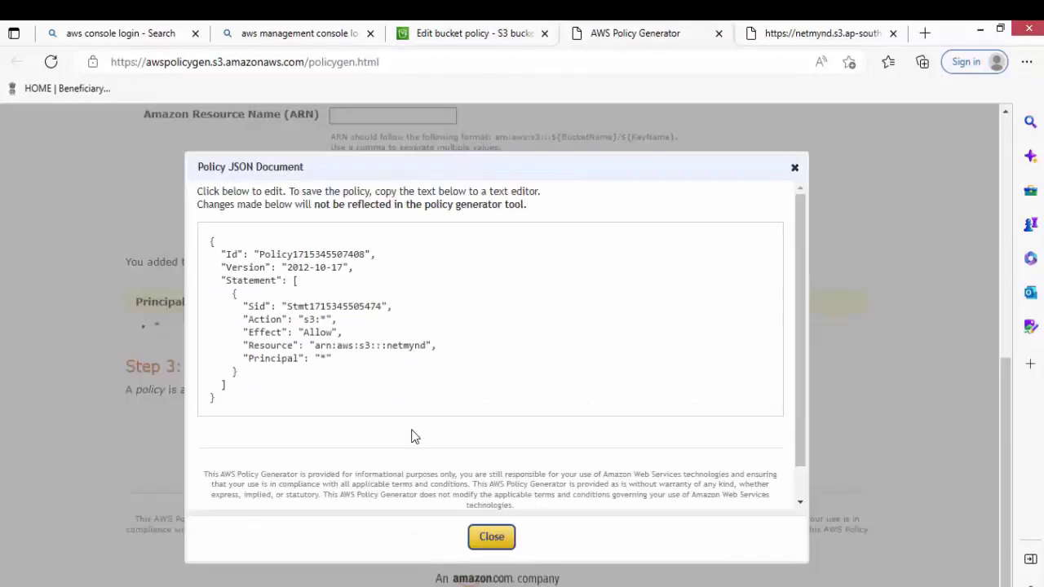
- Copy the entire generated policy JSON and close the document
{"action": "left_click", "coordinate": [372, 338]}
{"action": "key", "text": "ctrl+a"}
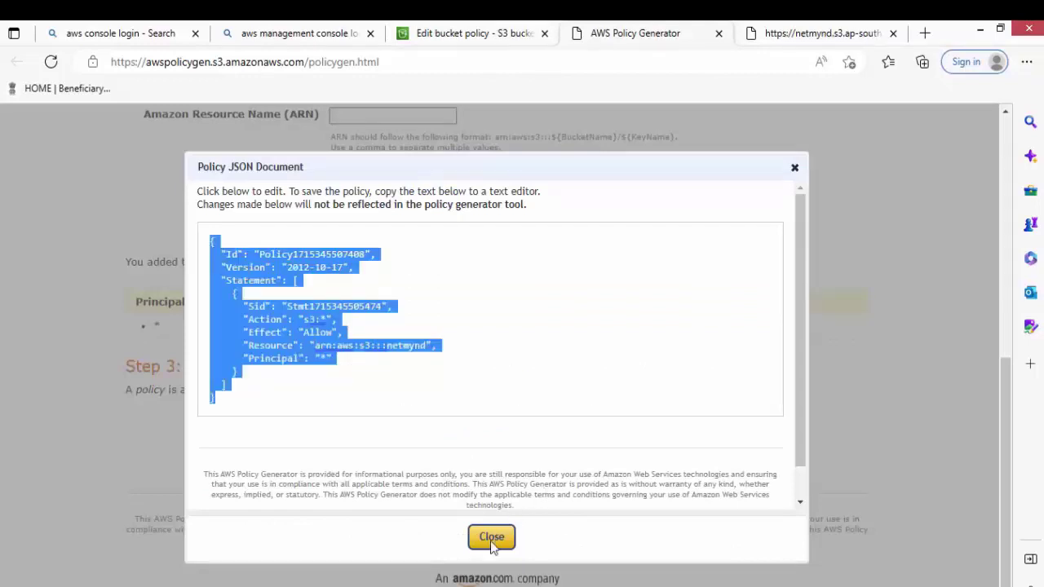
{"action": "right_click", "coordinate": [333, 345]}
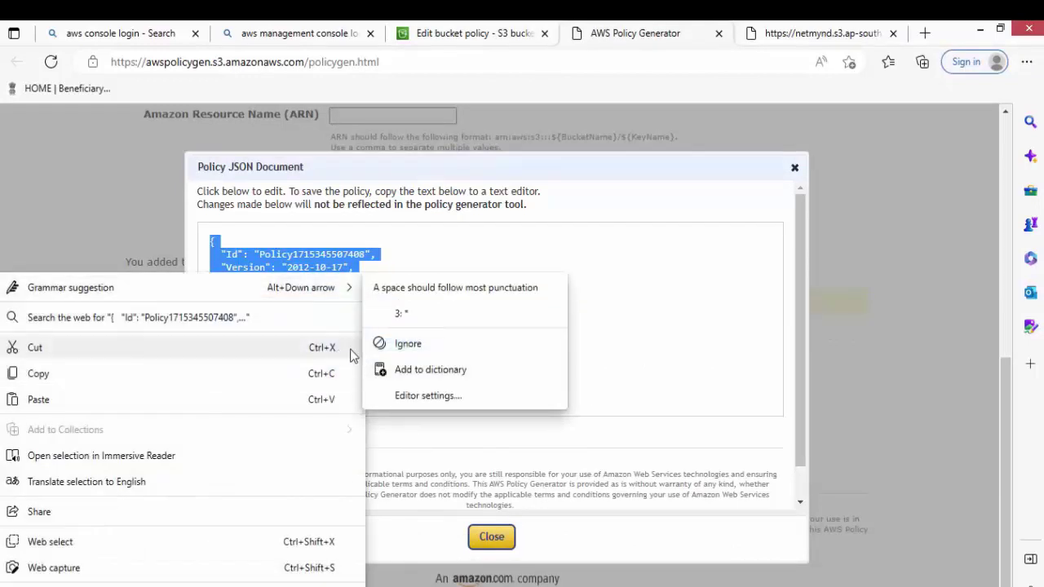
{"action": "left_click", "coordinate": [228, 373]}
{"action": "left_click", "coordinate": [507, 538]}
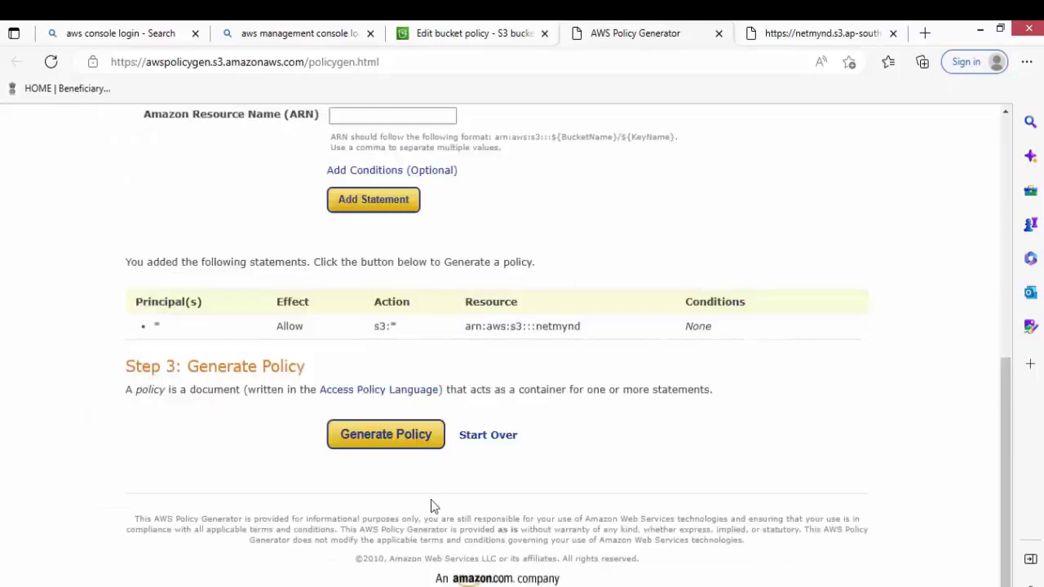
- Save the copied JSON as netmynd's bucket policy with the resource extended to arn:aws:s3:::netmynd/*
{"action": "left_click", "coordinate": [459, 33]}
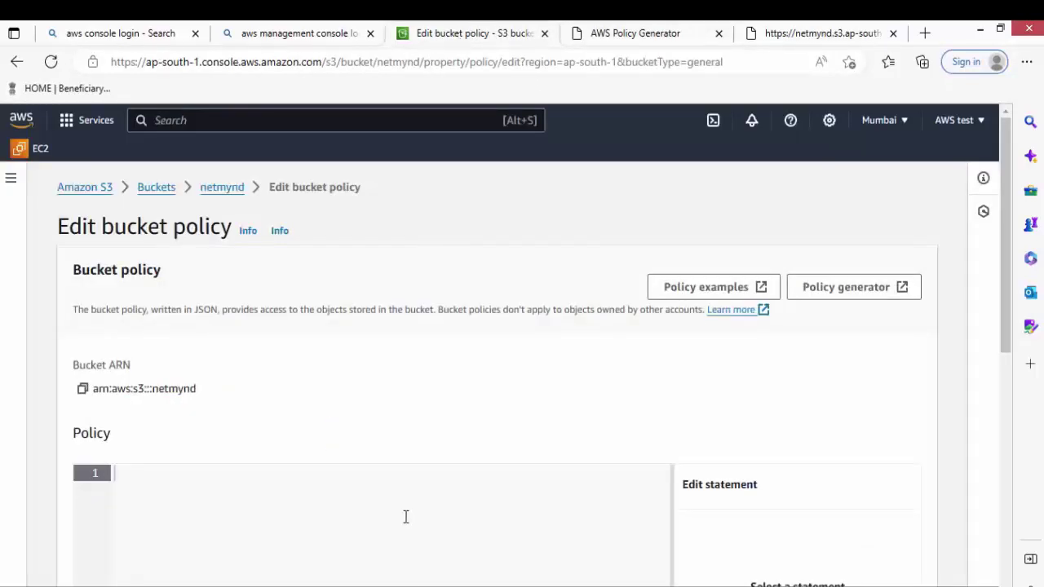
{"action": "key", "text": "ctrl+v"}
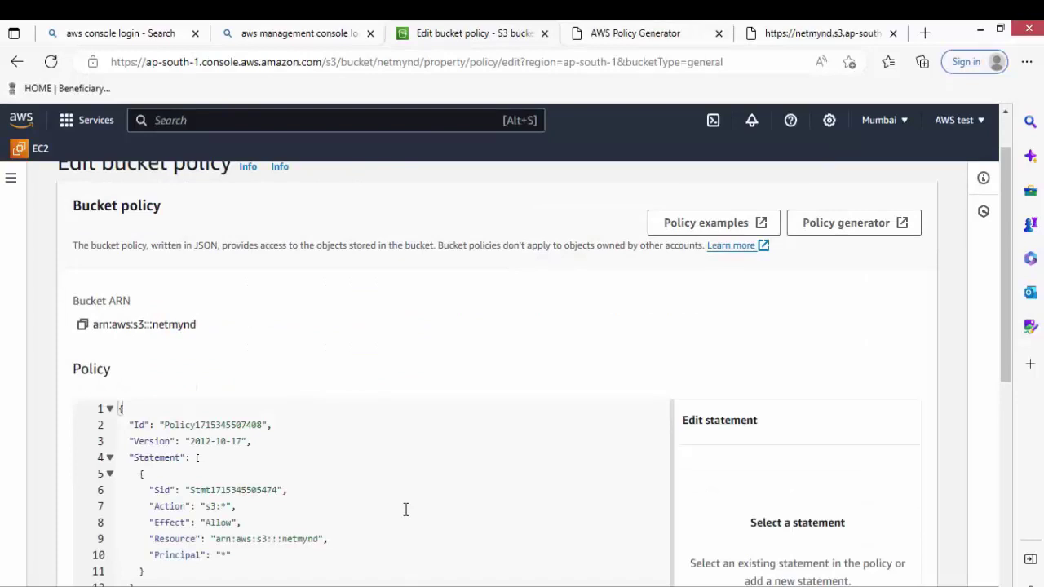
{"action": "scroll", "coordinate": [343, 434], "scroll_direction": "down", "scroll_amount": 2}
{"action": "left_click", "coordinate": [319, 387]}
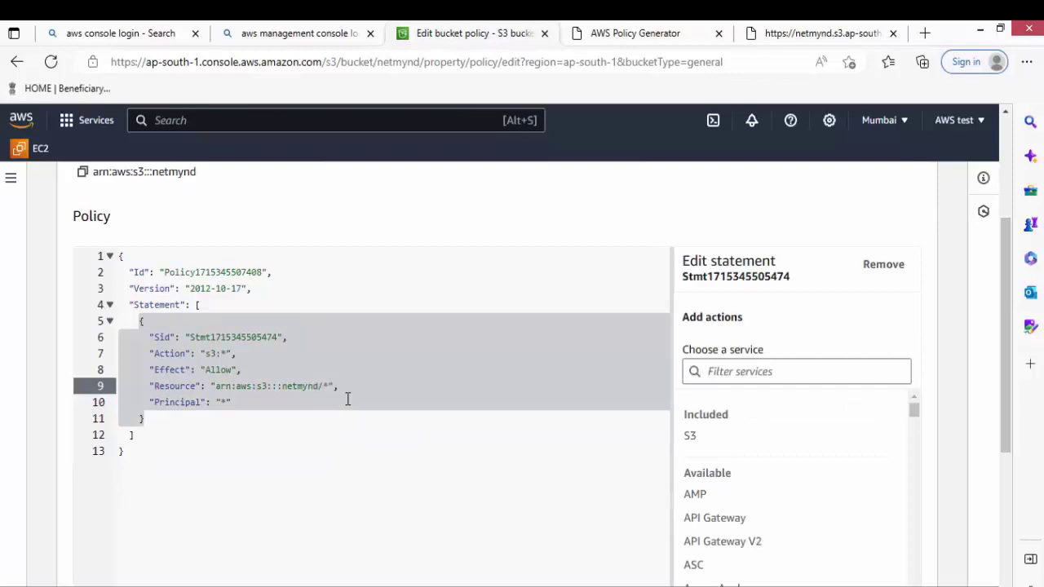
{"action": "scroll", "coordinate": [348, 398], "scroll_direction": "down", "scroll_amount": 5}
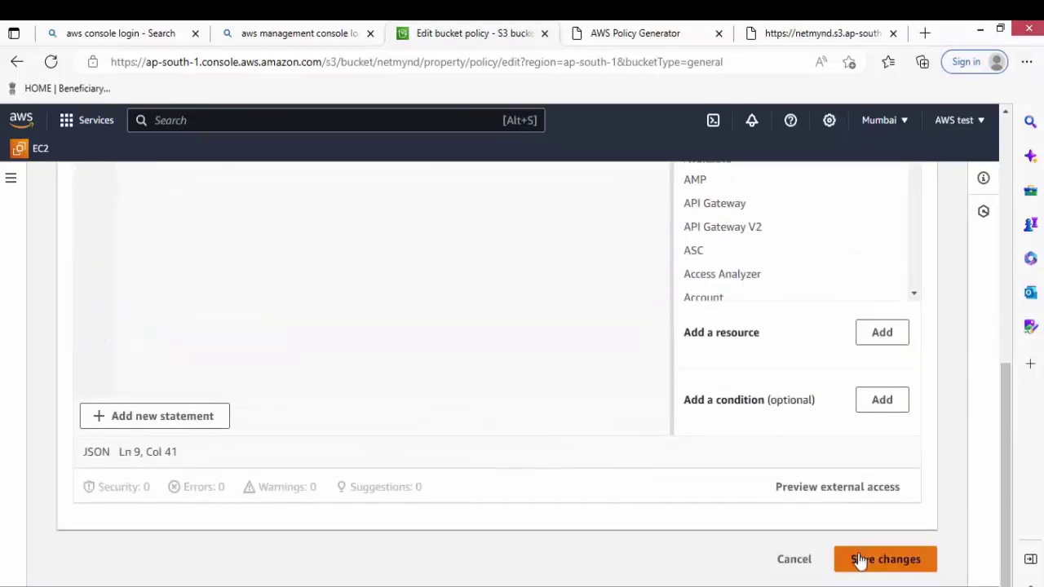
{"action": "left_click", "coordinate": [858, 560]}
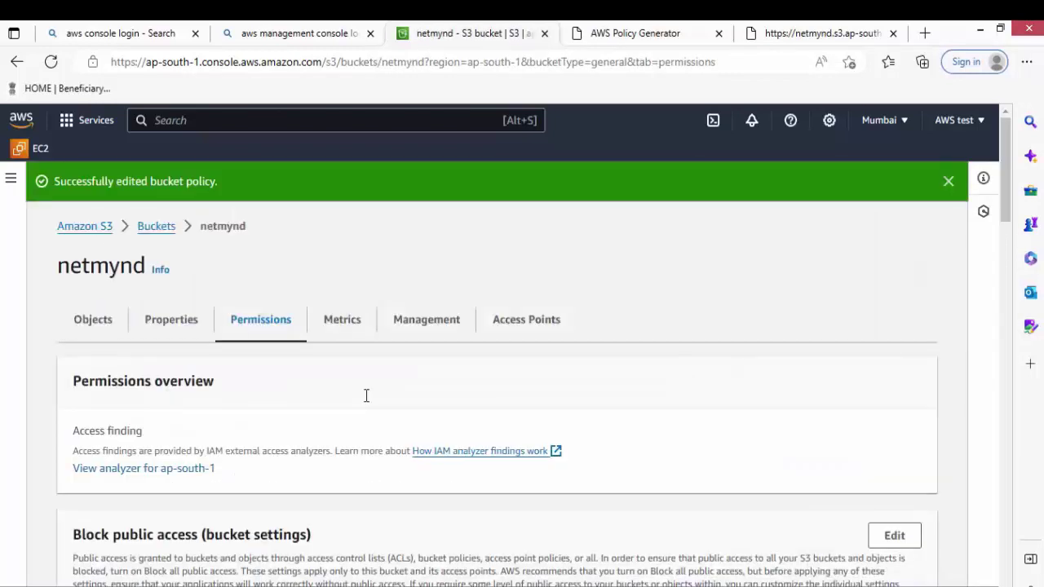
- Reload the S3 Versioning.txt object URL to test public access and look through the file's text
{"action": "scroll", "coordinate": [575, 294], "scroll_direction": "down", "scroll_amount": 5}
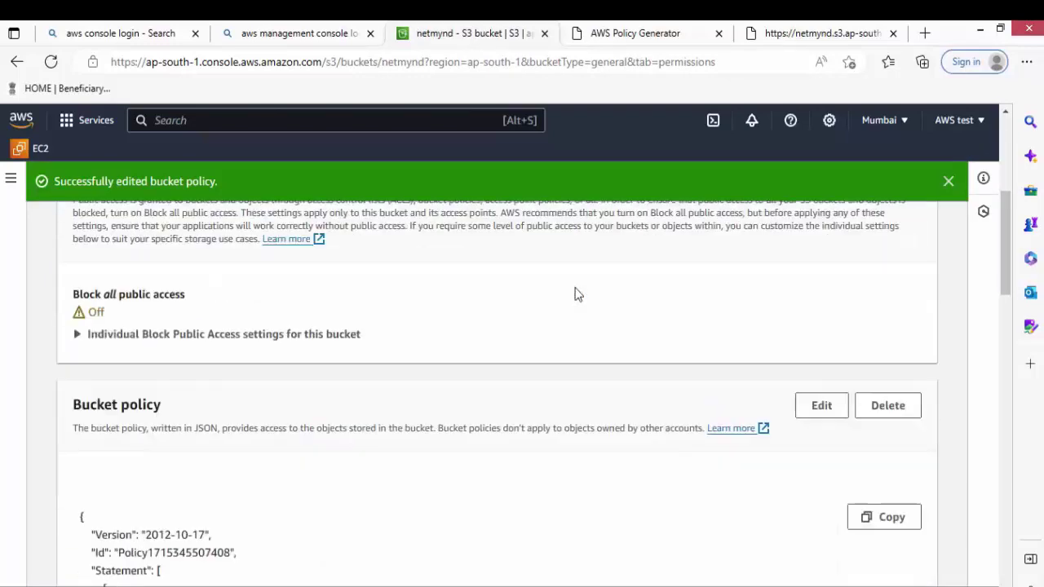
{"action": "scroll", "coordinate": [576, 294], "scroll_direction": "up", "scroll_amount": 5}
{"action": "left_click", "coordinate": [832, 33]}
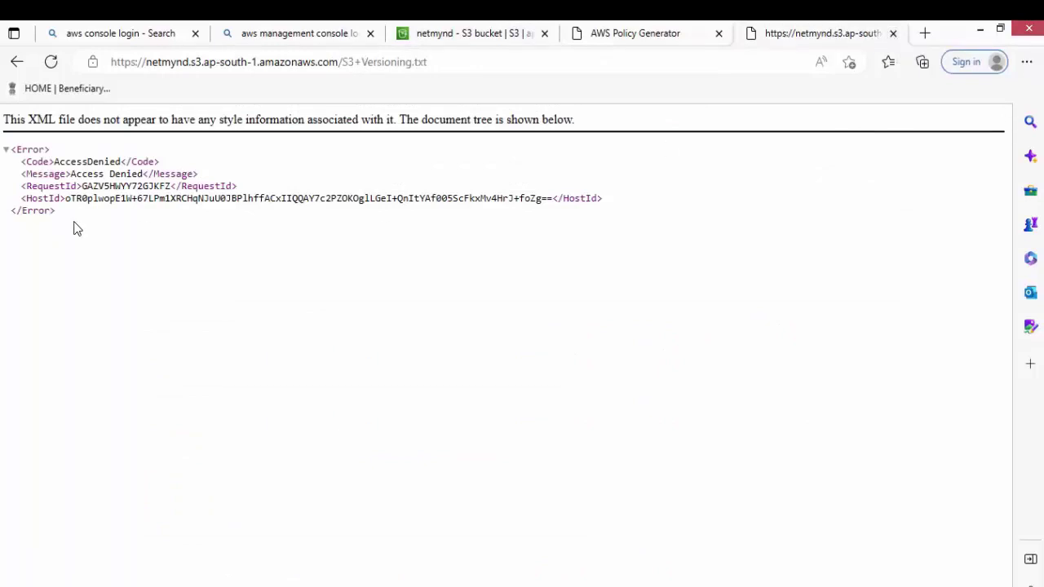
{"action": "key", "text": "F5"}
{"action": "scroll", "coordinate": [144, 294], "scroll_direction": "down", "scroll_amount": 3}
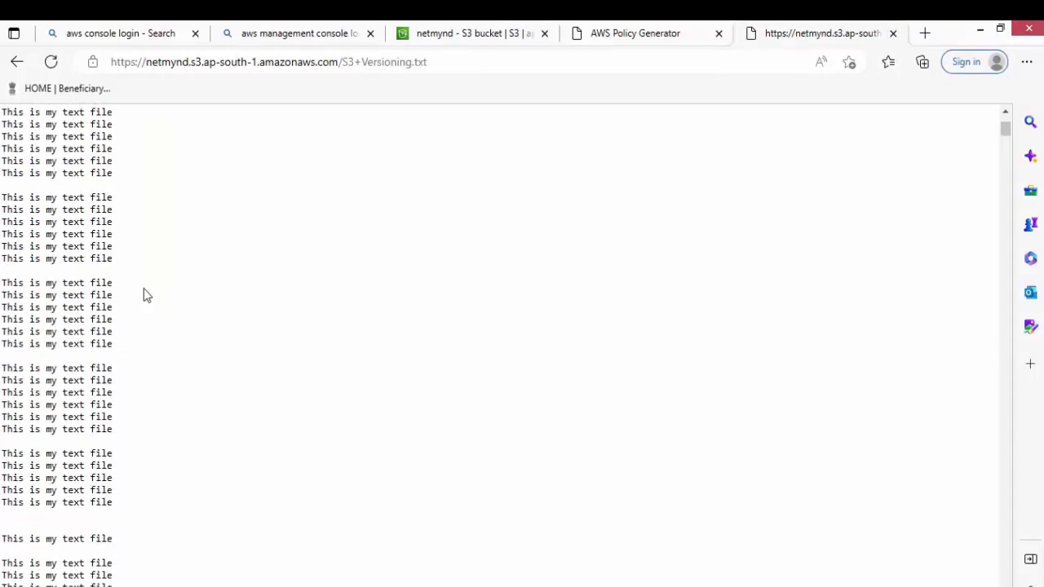
{"action": "scroll", "coordinate": [144, 295], "scroll_direction": "down", "scroll_amount": 5}
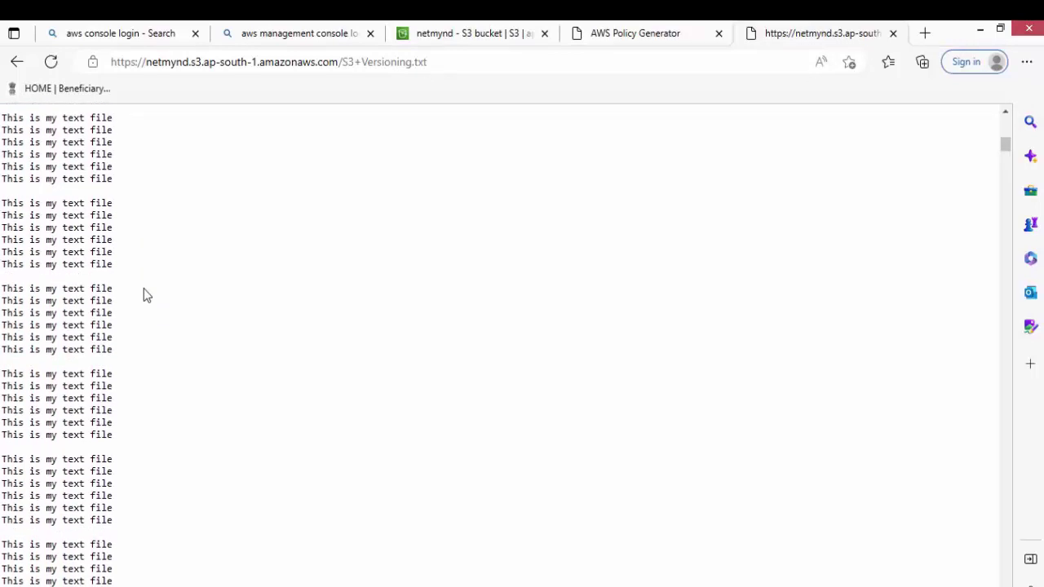
{"action": "scroll", "coordinate": [144, 296], "scroll_direction": "down", "scroll_amount": 1}
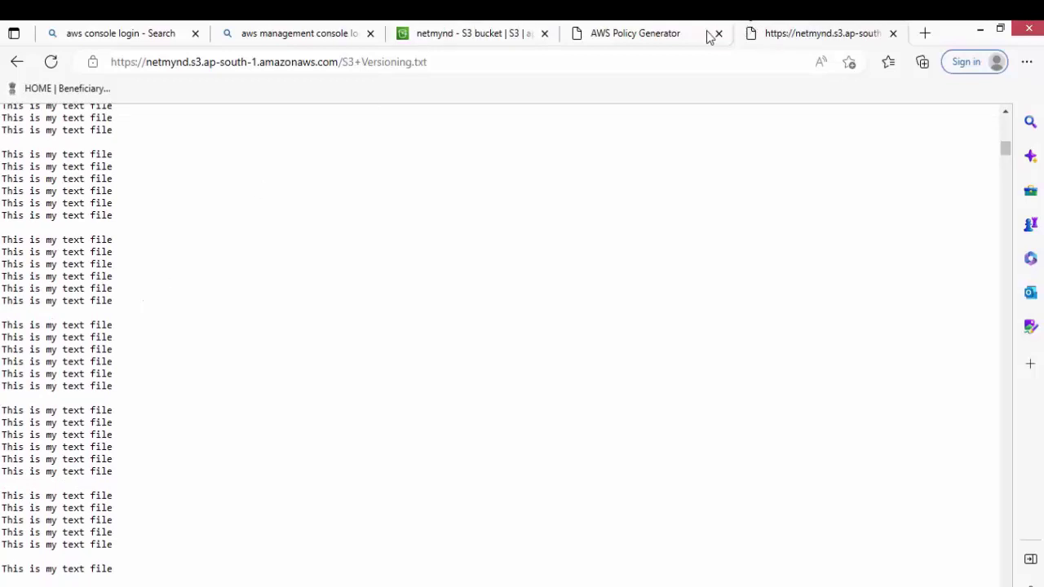
- Close the AWS Policy Generator and return to the netmynd bucket in the console
{"action": "left_click", "coordinate": [644, 36]}
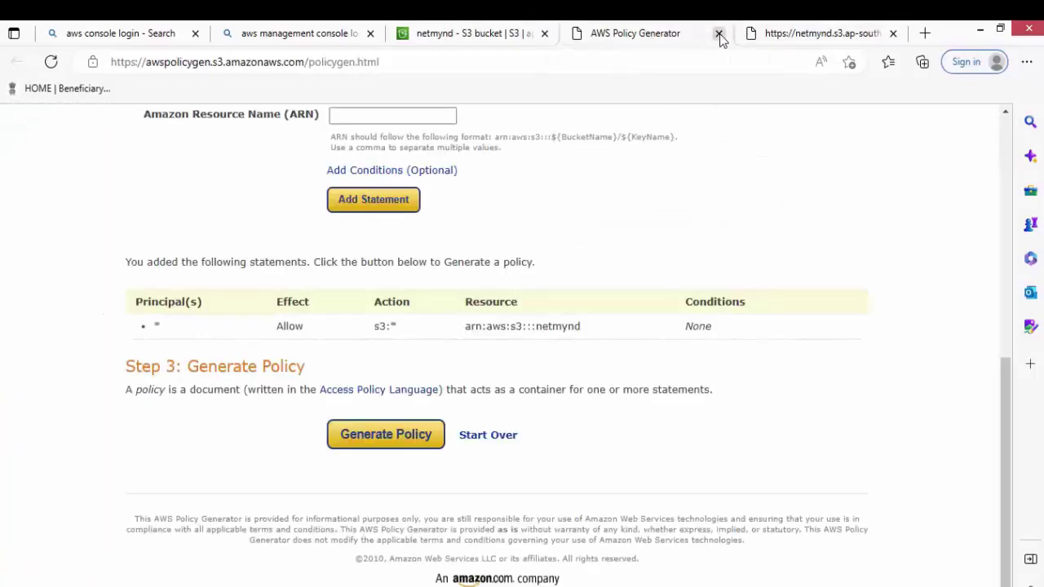
{"action": "left_click", "coordinate": [719, 34]}
{"action": "left_click", "coordinate": [509, 33]}
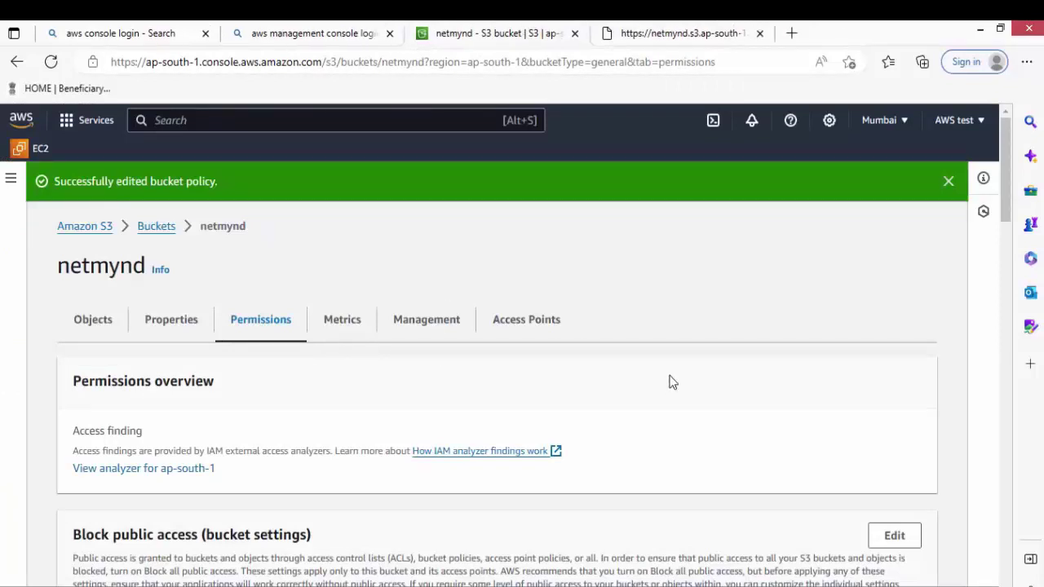
- Review netmynd's permissions settings, including public access blocking, bucket policy, object ownership and access control list
{"action": "scroll", "coordinate": [668, 382], "scroll_direction": "down", "scroll_amount": 1}
{"action": "scroll", "coordinate": [667, 381], "scroll_direction": "down", "scroll_amount": 2}
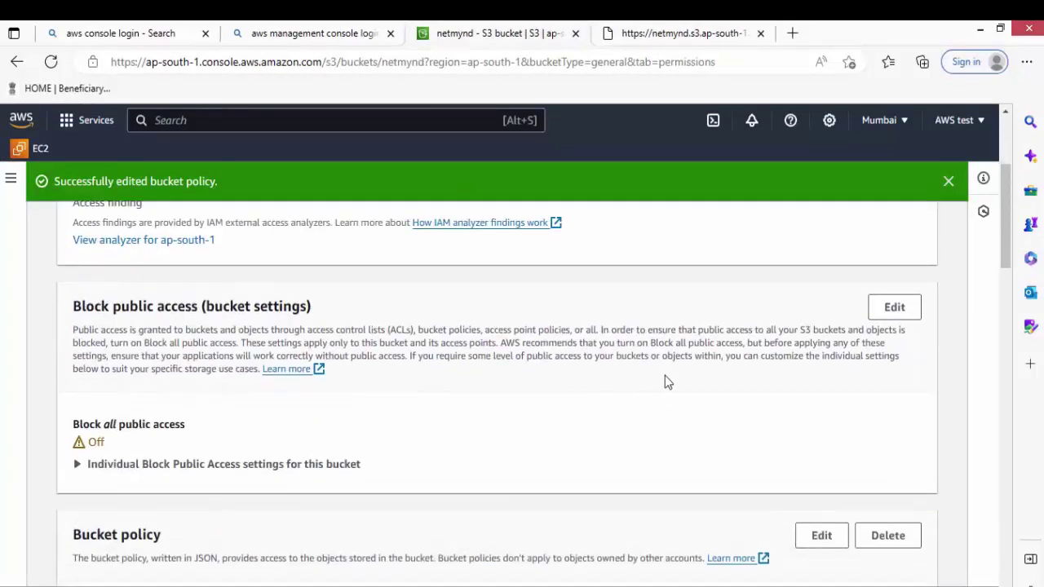
{"action": "scroll", "coordinate": [665, 375], "scroll_direction": "down", "scroll_amount": 4}
{"action": "scroll", "coordinate": [664, 376], "scroll_direction": "down", "scroll_amount": 6}
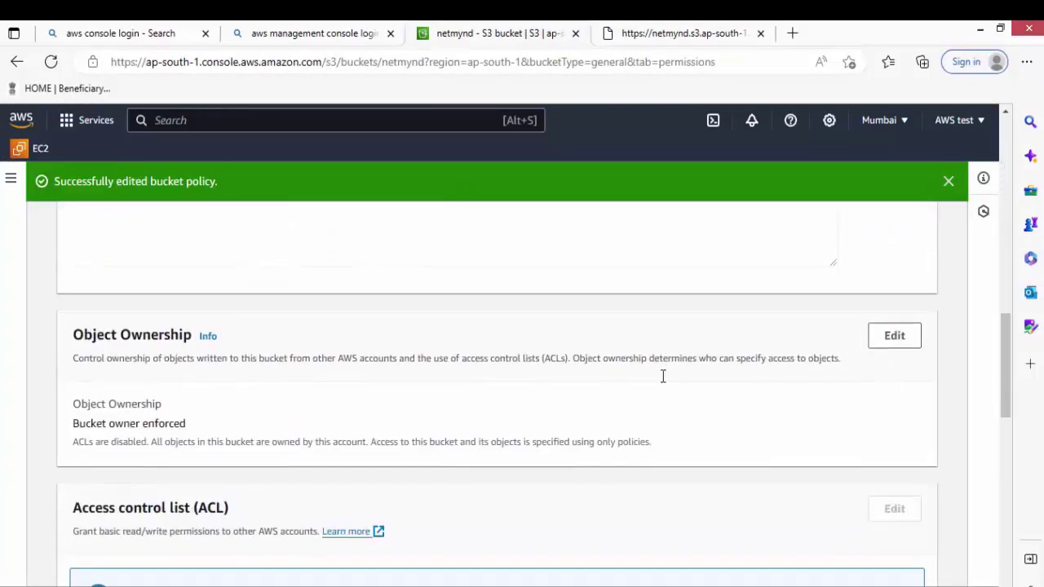
{"action": "scroll", "coordinate": [662, 377], "scroll_direction": "down", "scroll_amount": 7}
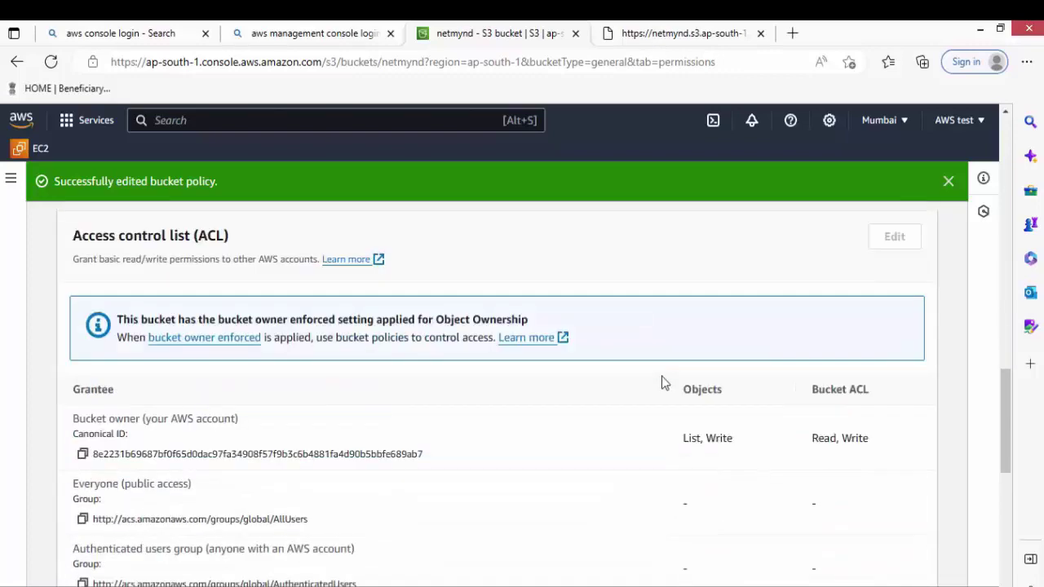
{"action": "scroll", "coordinate": [661, 378], "scroll_direction": "up", "scroll_amount": 12}
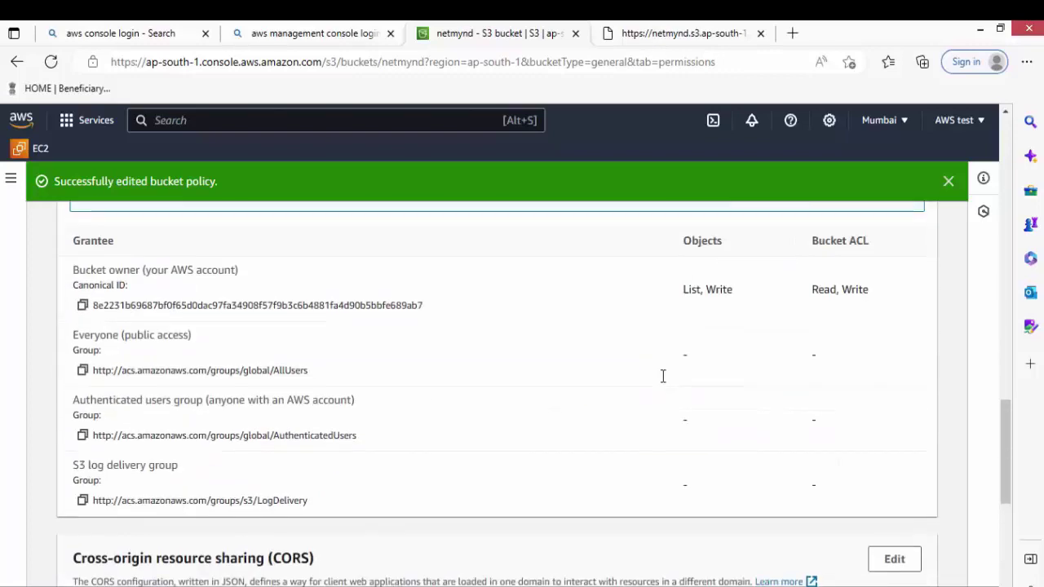
{"action": "scroll", "coordinate": [663, 376], "scroll_direction": "up", "scroll_amount": 4}
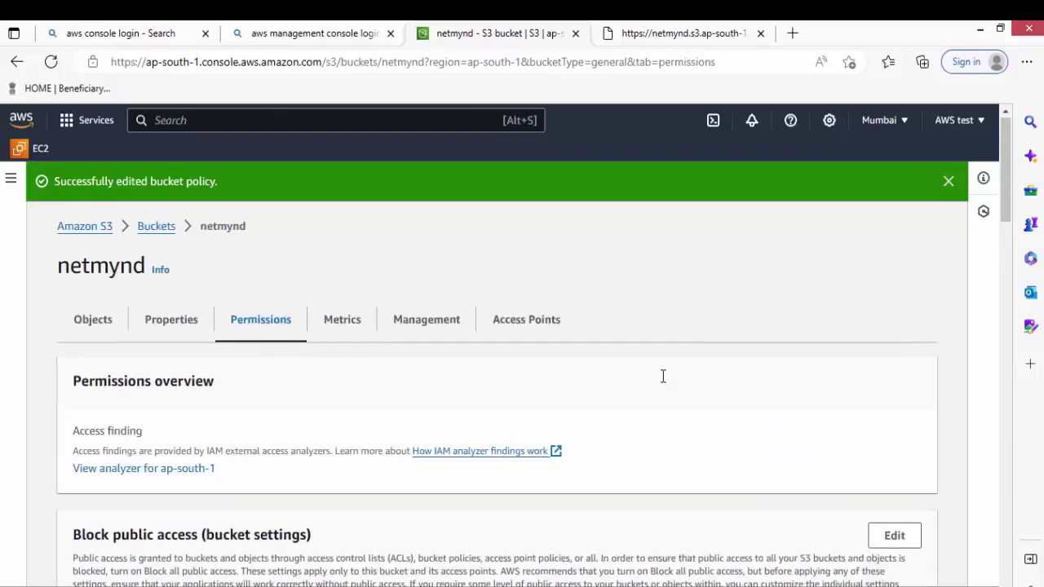
- Open netmynd's properties and examine the Bucket Versioning settings
{"action": "left_click", "coordinate": [190, 330]}
{"action": "scroll", "coordinate": [190, 333], "scroll_direction": "down", "scroll_amount": 4}
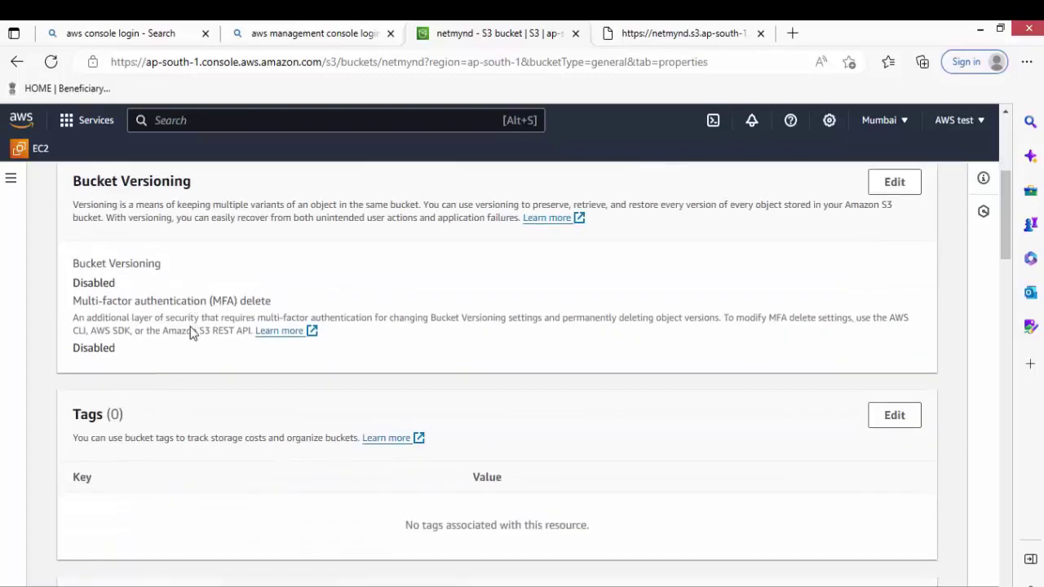
{"action": "scroll", "coordinate": [190, 333], "scroll_direction": "up", "scroll_amount": 3}
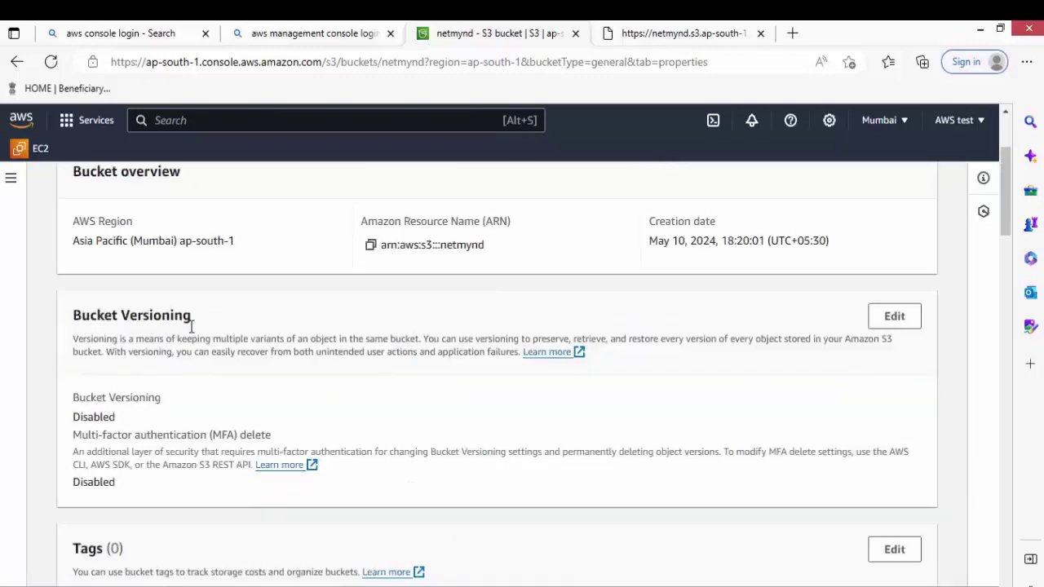
{"action": "scroll", "coordinate": [190, 330], "scroll_direction": "down", "scroll_amount": 2}
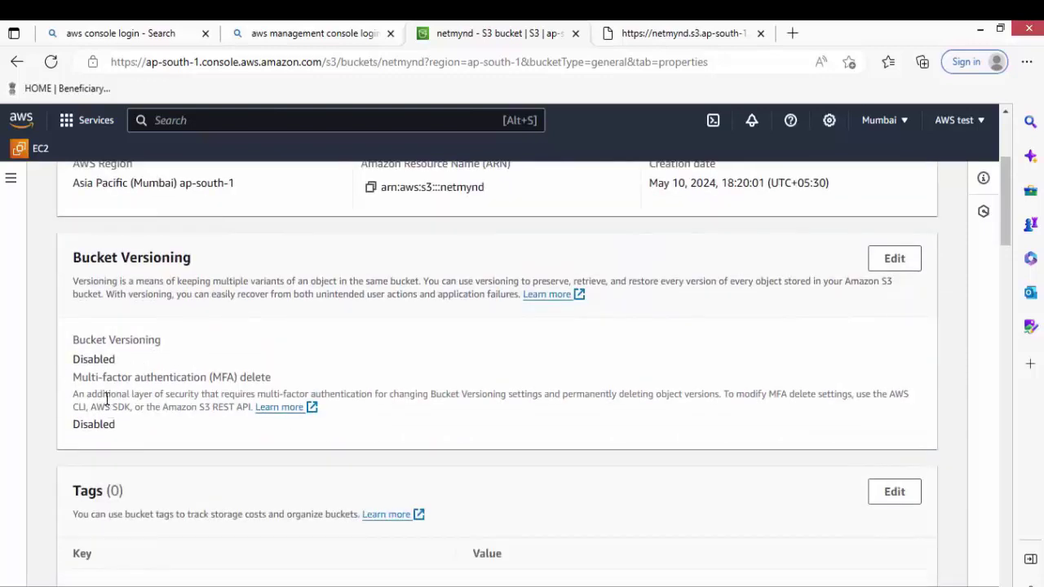
{"action": "left_click_drag", "start_coordinate": [73, 260], "coordinate": [193, 261]}
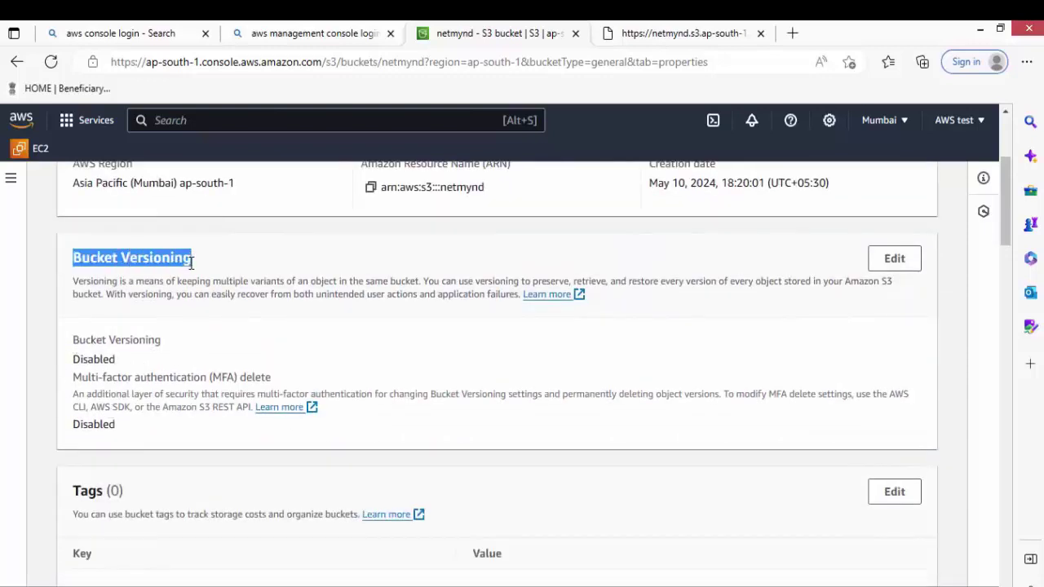
{"action": "left_click_drag", "start_coordinate": [177, 349], "coordinate": [69, 340]}
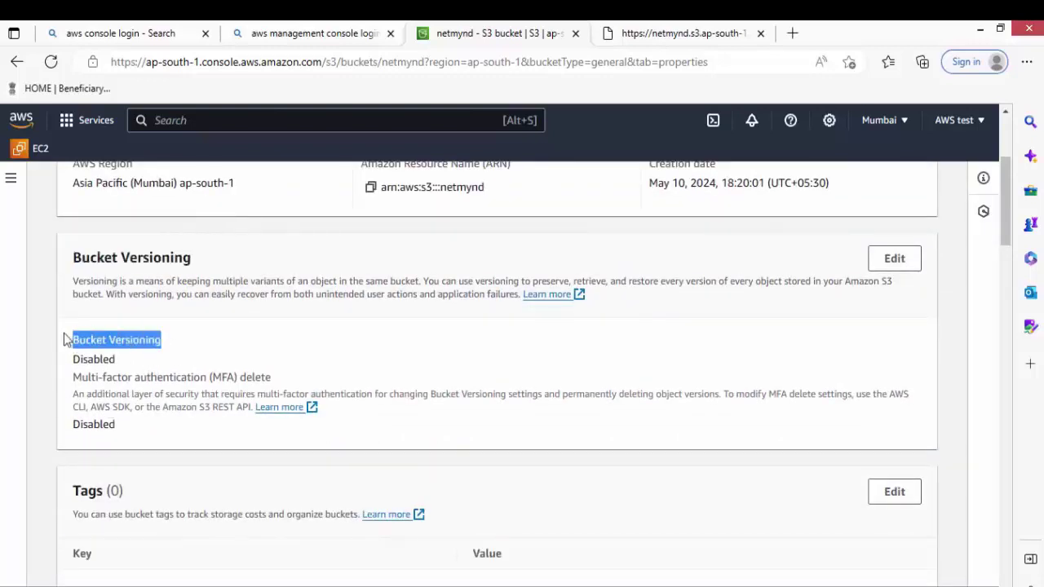
{"action": "left_click", "coordinate": [88, 349]}
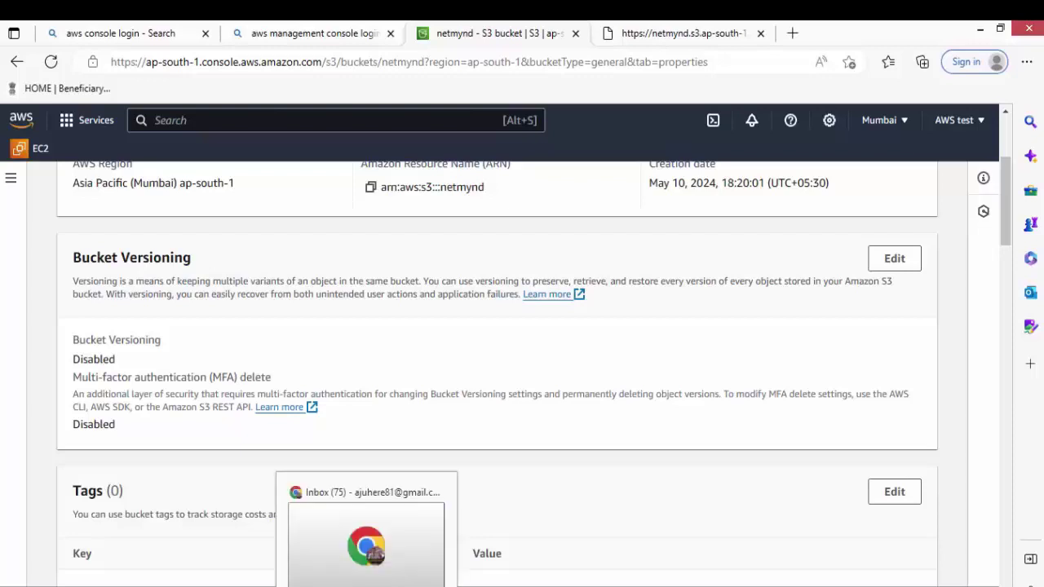
- Examine the properties of S3 Versioning.txt in the netmynd bucket and check its size in the object list
{"action": "left_click", "coordinate": [297, 586]}
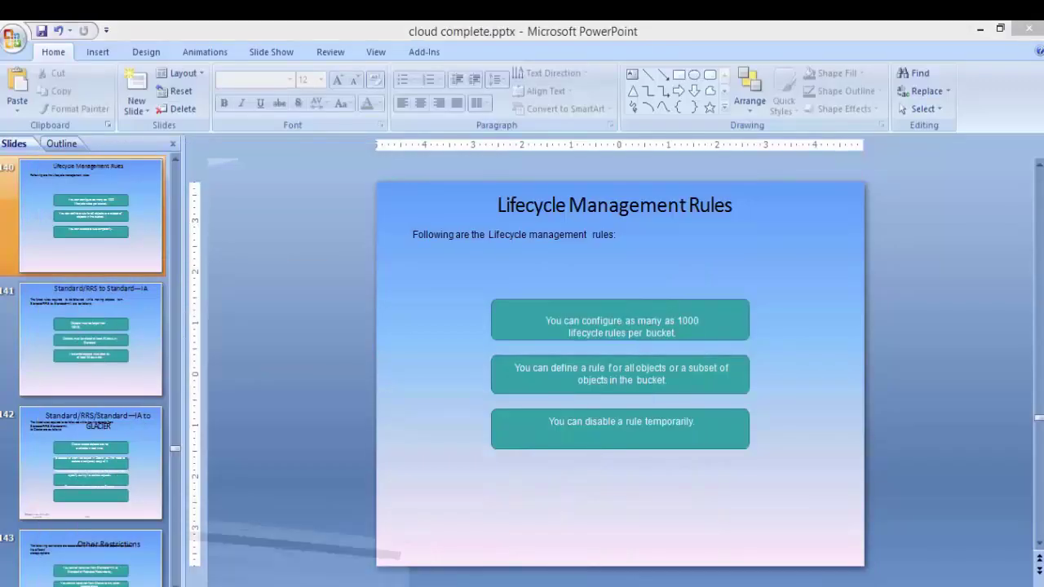
{"action": "left_click", "coordinate": [299, 586]}
{"action": "scroll", "coordinate": [399, 388], "scroll_direction": "up", "scroll_amount": 3}
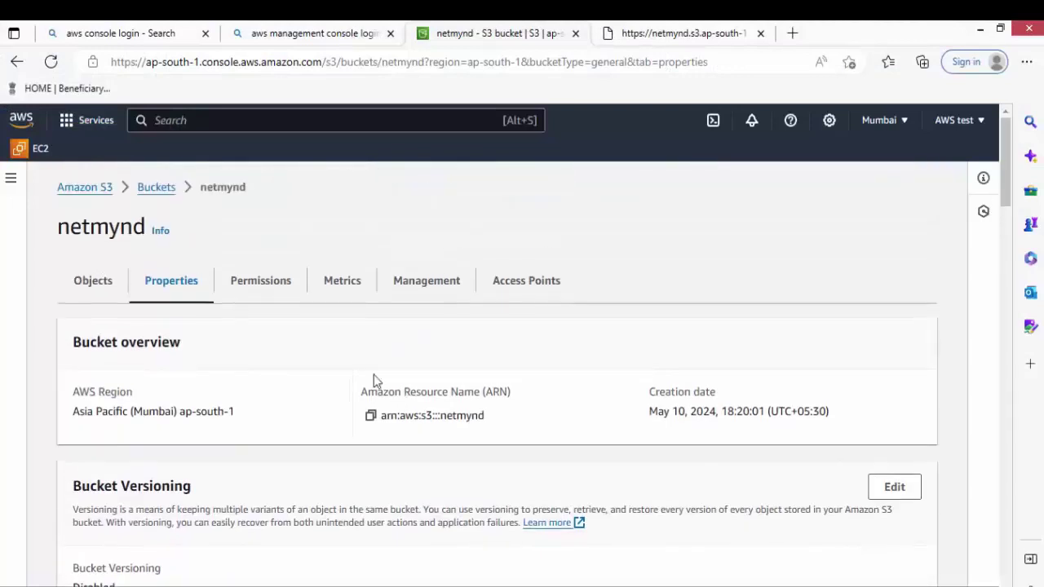
{"action": "left_click", "coordinate": [93, 282]}
{"action": "left_click", "coordinate": [167, 536]}
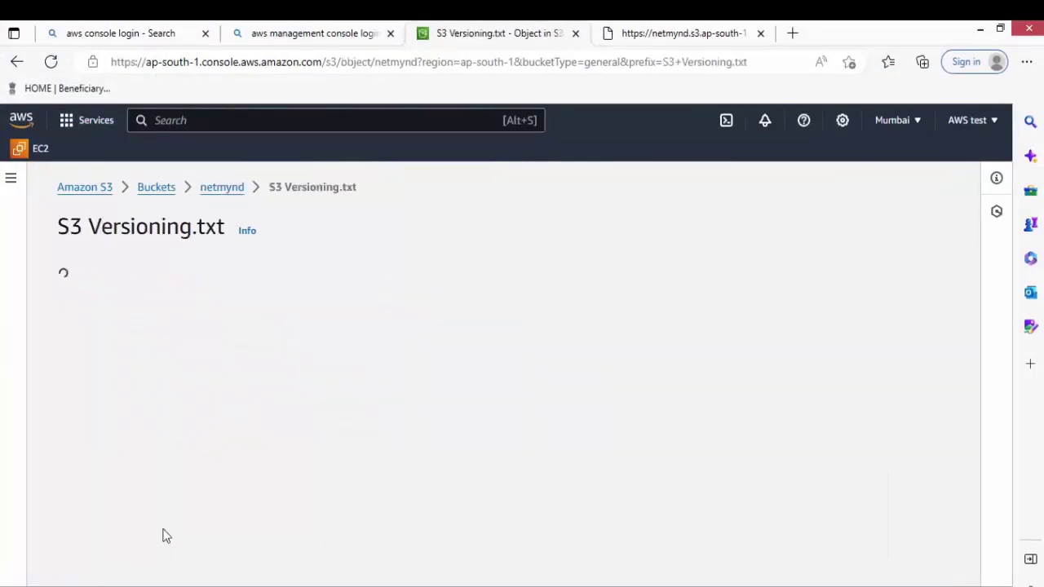
{"action": "scroll", "coordinate": [378, 331], "scroll_direction": "down", "scroll_amount": 1}
{"action": "scroll", "coordinate": [378, 330], "scroll_direction": "down", "scroll_amount": 2}
{"action": "scroll", "coordinate": [376, 329], "scroll_direction": "up", "scroll_amount": 3}
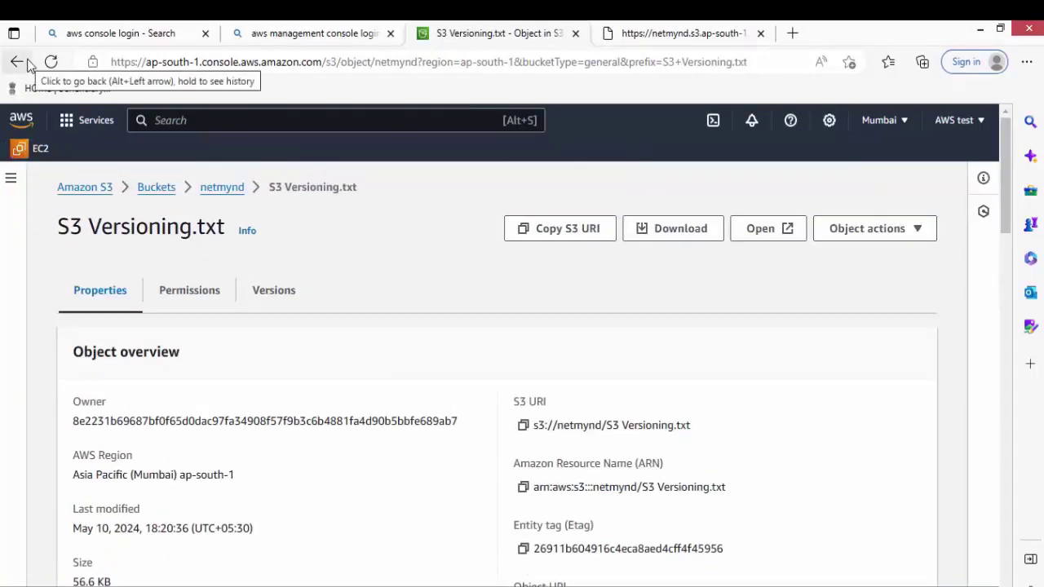
{"action": "left_click", "coordinate": [229, 190]}
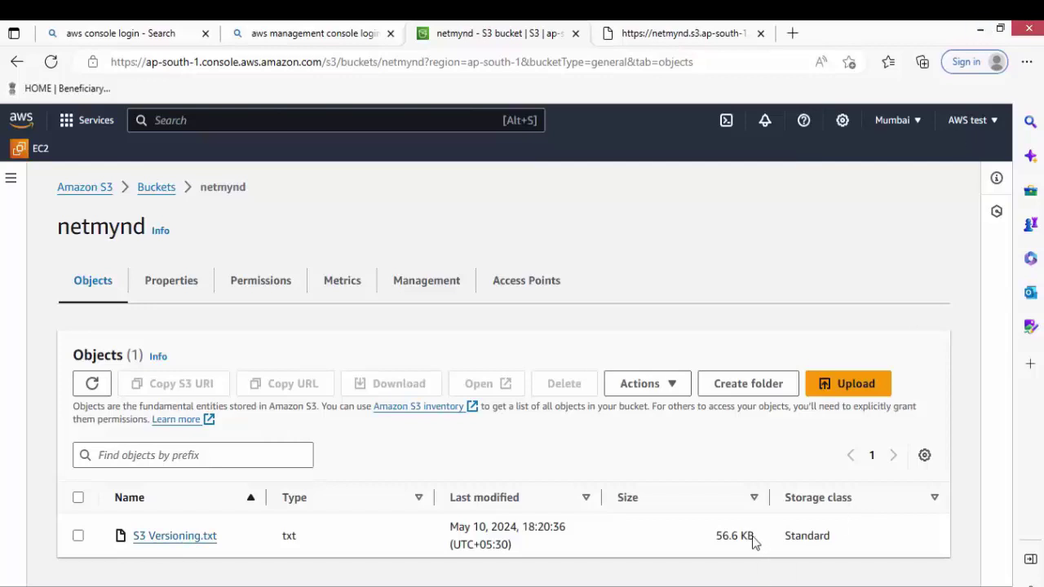
{"action": "left_click_drag", "start_coordinate": [755, 543], "coordinate": [702, 549]}
- Open the desktop file S3 Versioning.txt in Notepad and maximize its window
{"action": "left_click", "coordinate": [979, 29]}
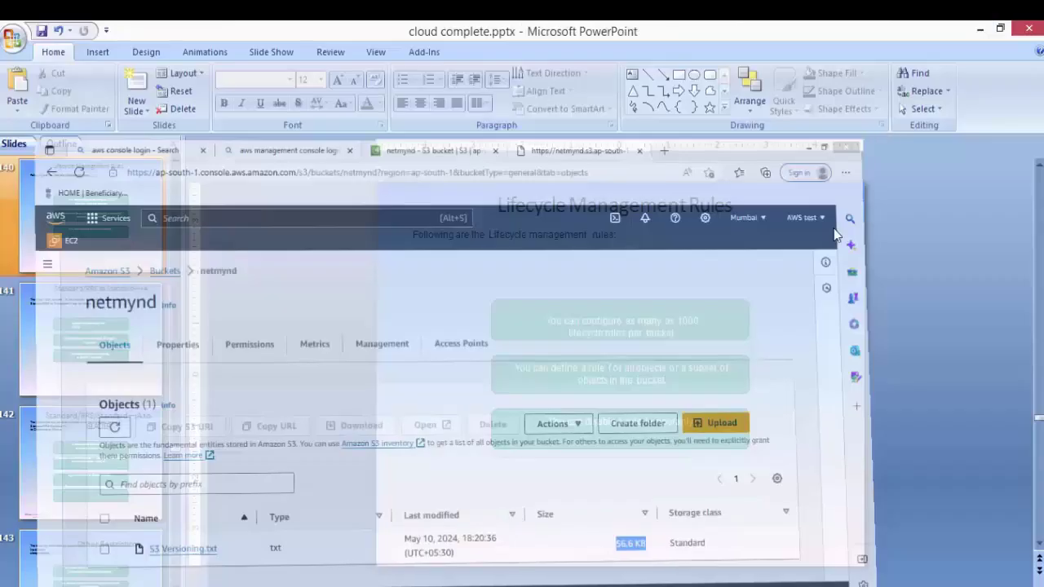
{"action": "left_click", "coordinate": [979, 30]}
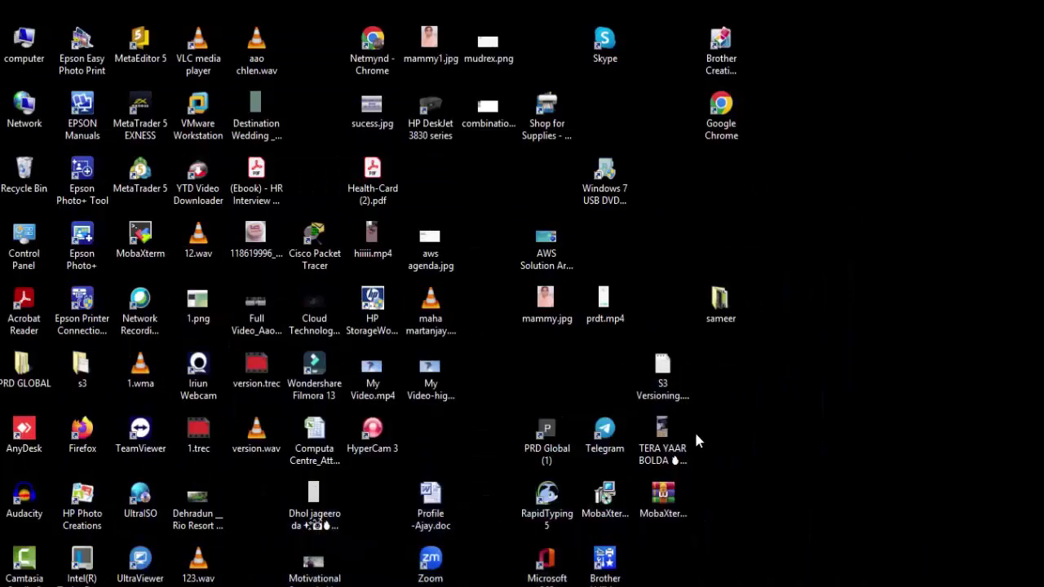
{"action": "double_click", "coordinate": [664, 374]}
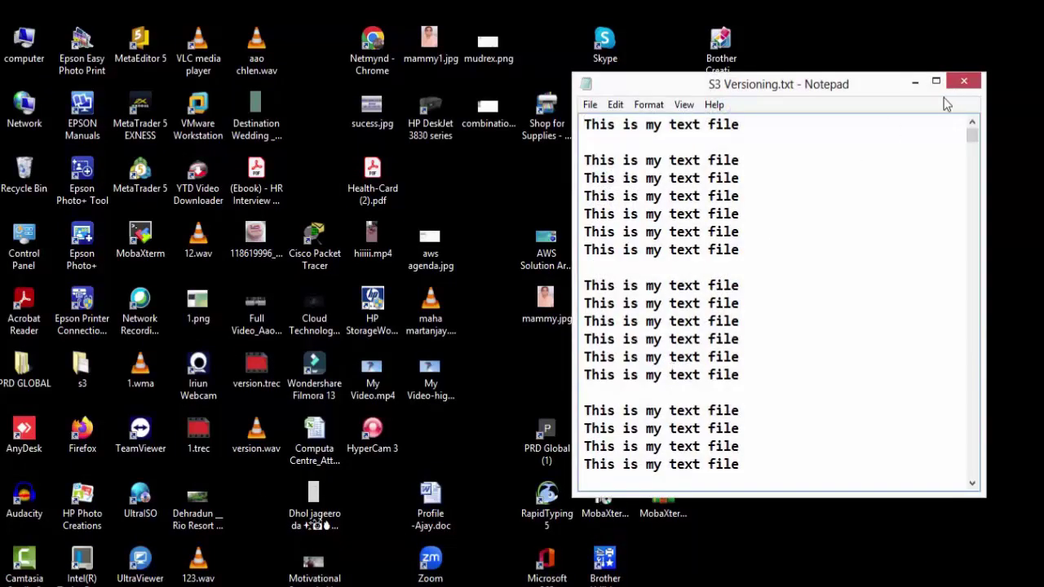
{"action": "left_click", "coordinate": [935, 80]}
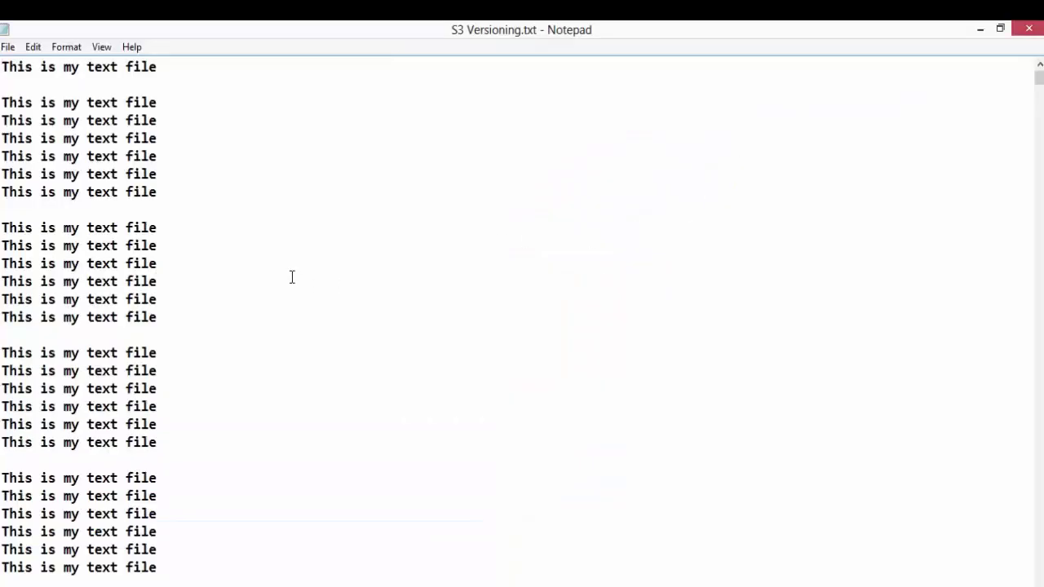
- Enlarge S3 Versioning.txt by pasting repeated copies of its entire text at the end, and close it with the changes saved
{"action": "key", "text": "ctrl+a"}
{"action": "key", "text": "ctrl+c"}
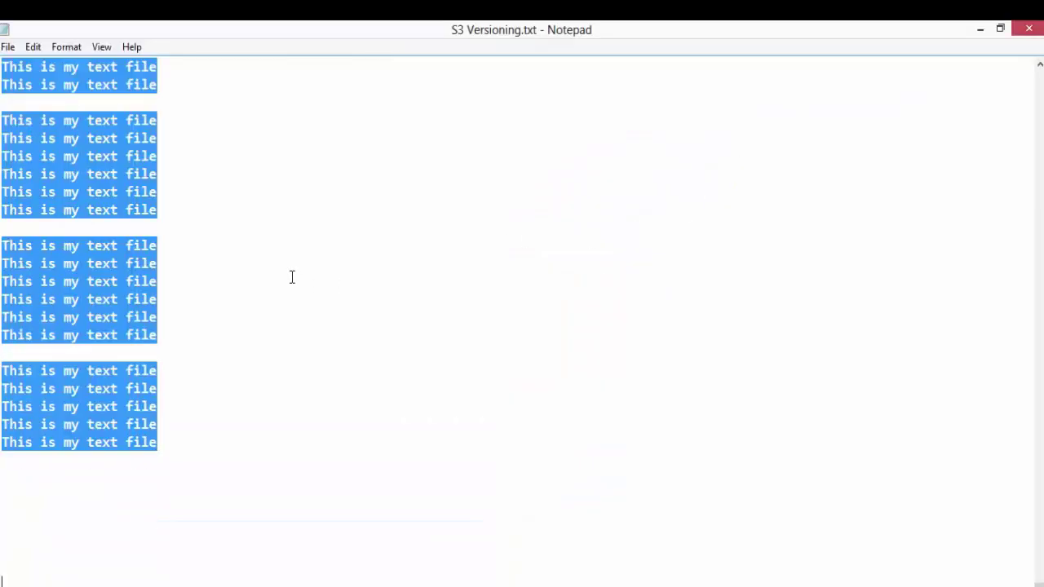
{"action": "left_click", "coordinate": [227, 449]}
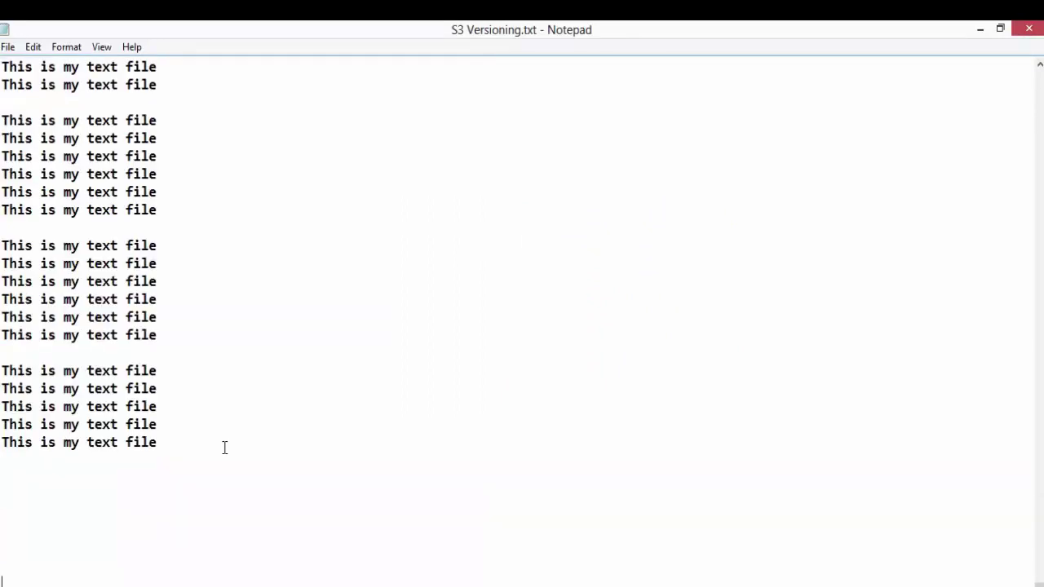
{"action": "key", "text": "ctrl+v"}
{"action": "left_click", "coordinate": [1028, 30]}
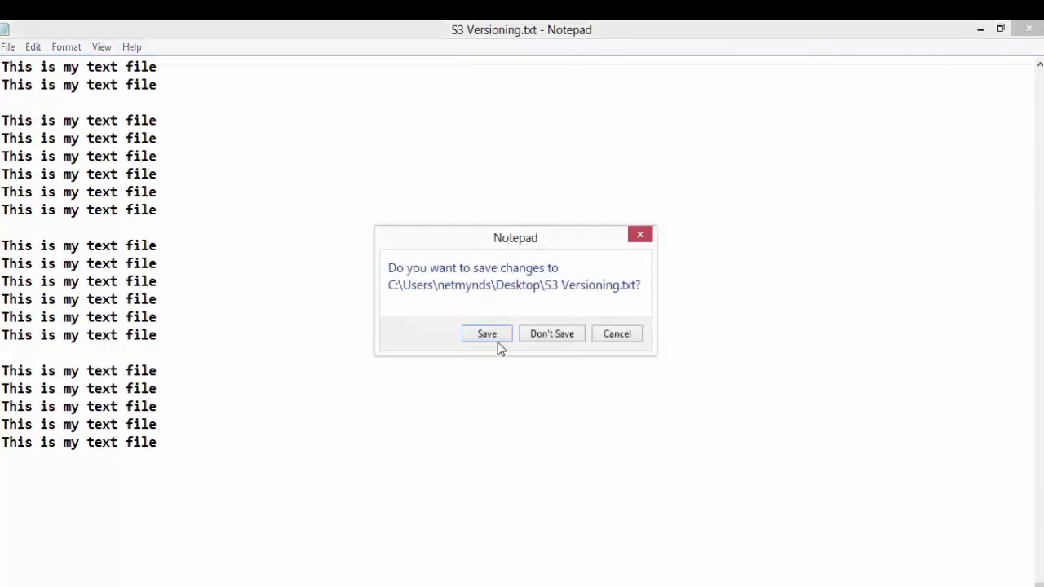
{"action": "left_click", "coordinate": [494, 339]}
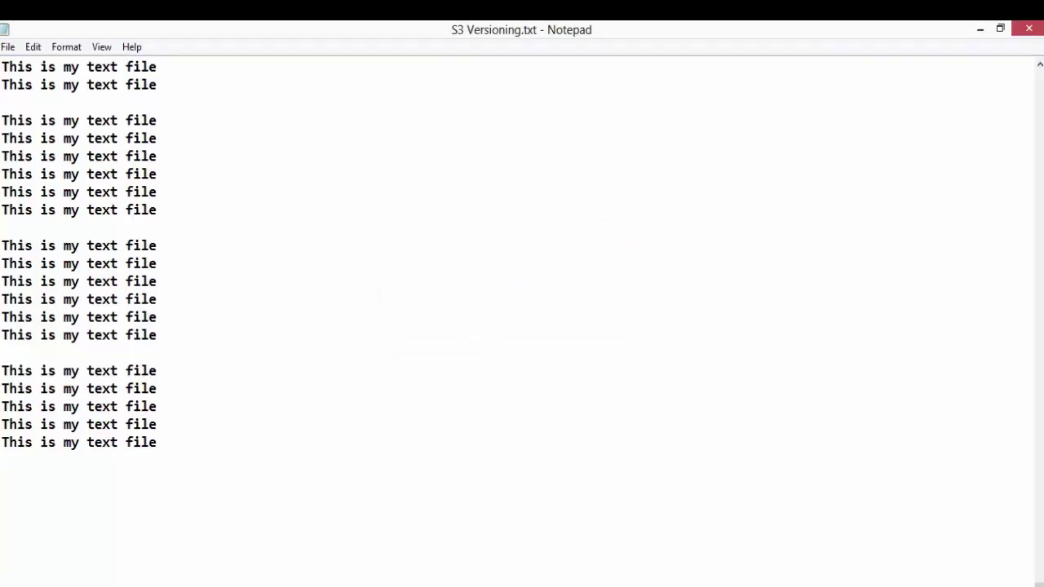
- Switch back to the netmynd bucket in the browser and add the desktop file S3 Versioning.txt to a new upload
{"action": "left_click", "coordinate": [463, 586]}
{"action": "left_click", "coordinate": [222, 586]}
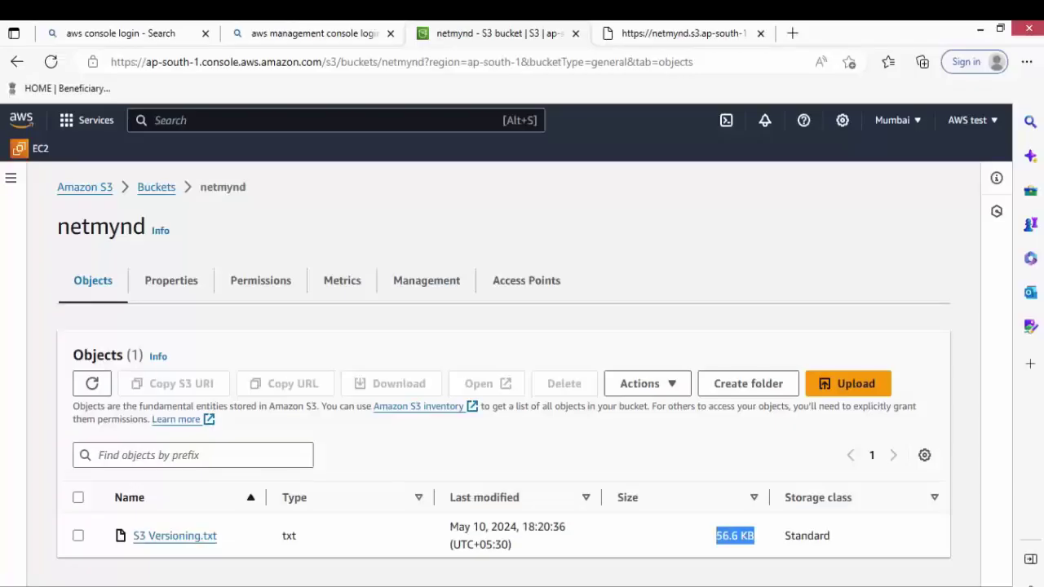
{"action": "left_click", "coordinate": [888, 392]}
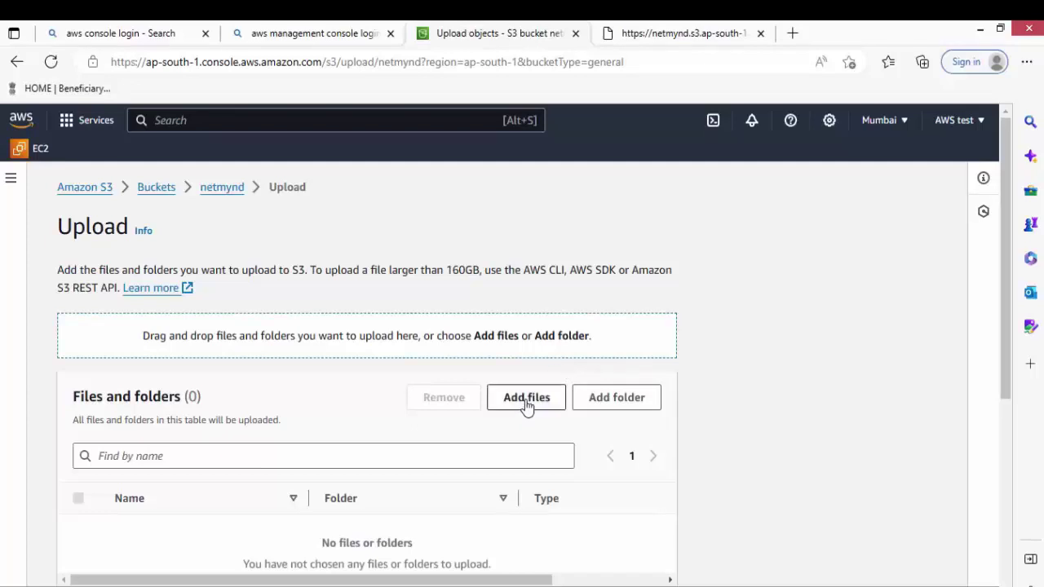
{"action": "left_click", "coordinate": [527, 400]}
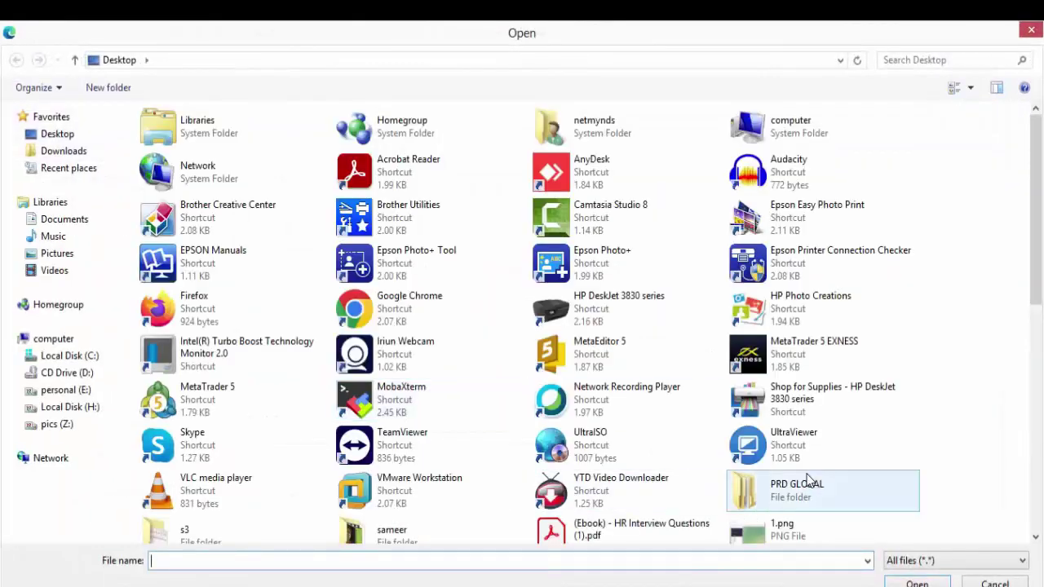
{"action": "left_click", "coordinate": [808, 482]}
{"action": "scroll", "coordinate": [808, 481], "scroll_direction": "down", "scroll_amount": 3}
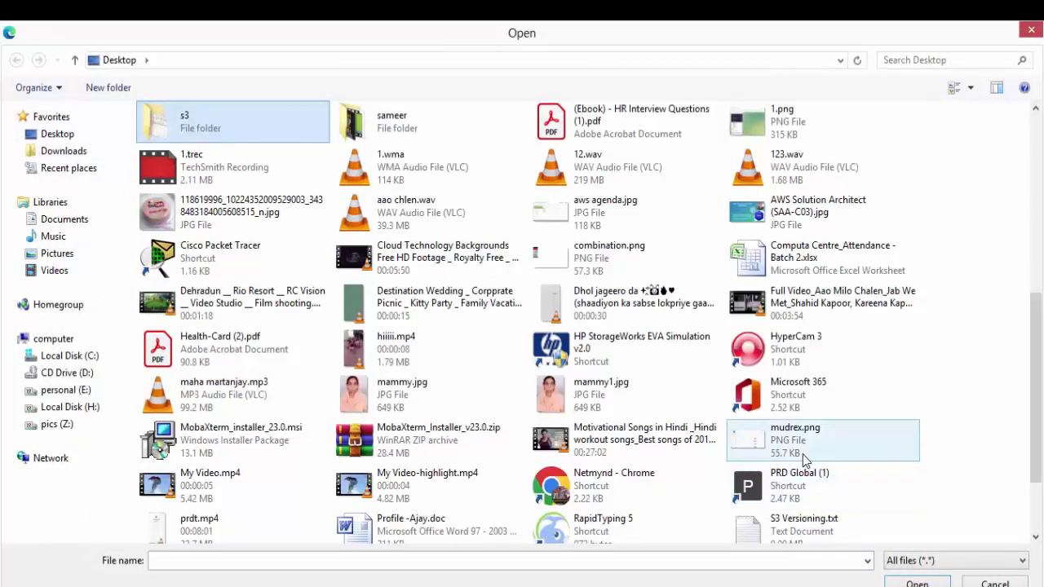
{"action": "key", "text": "s"}
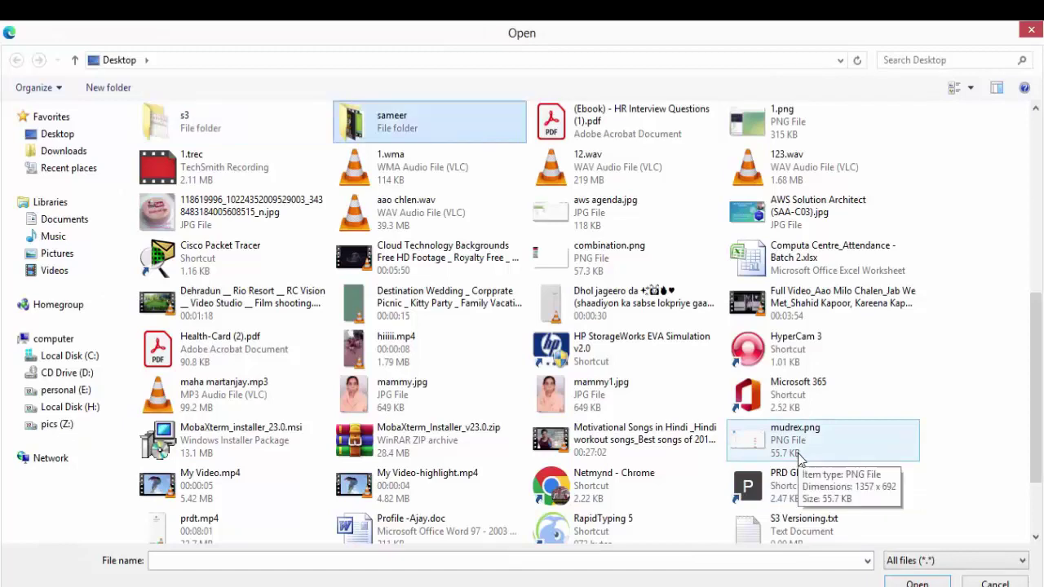
{"action": "left_click", "coordinate": [804, 528]}
{"action": "double_click", "coordinate": [803, 527]}
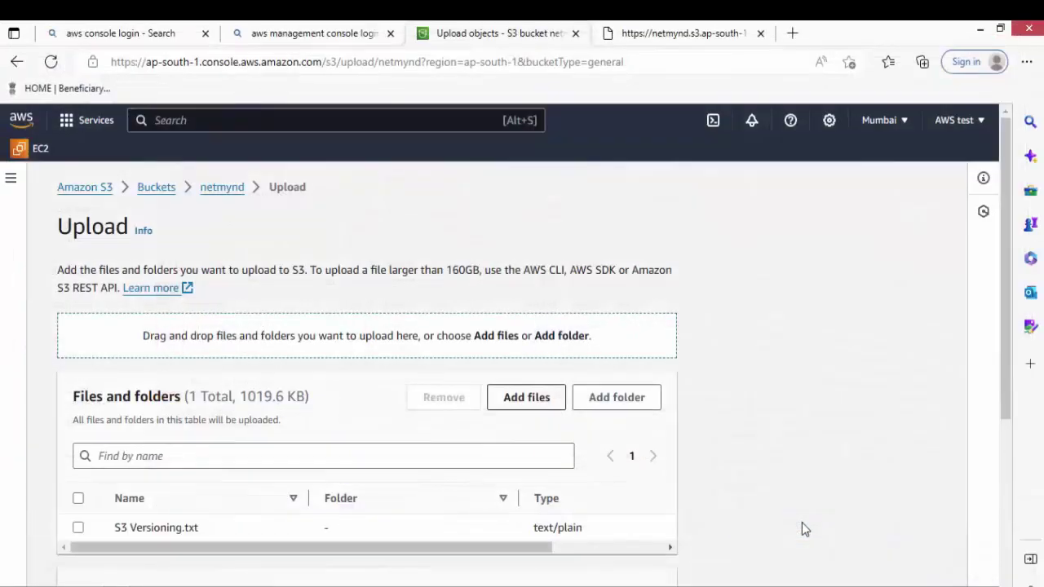
- Upload the edited S3 Versioning.txt to s3://netmynd with the default permissions and properties
{"action": "scroll", "coordinate": [783, 460], "scroll_direction": "down", "scroll_amount": 3}
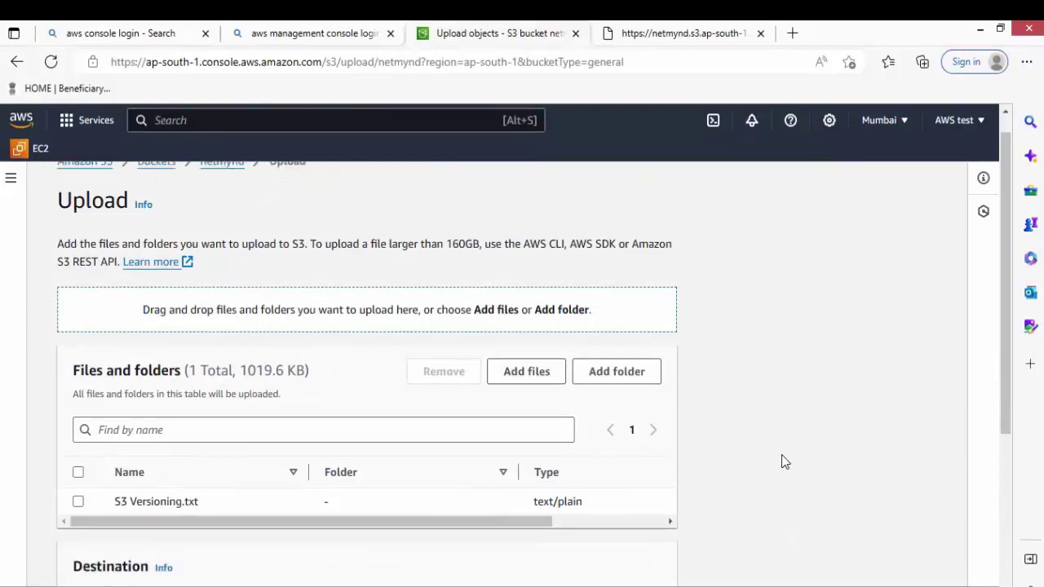
{"action": "scroll", "coordinate": [782, 462], "scroll_direction": "down", "scroll_amount": 1}
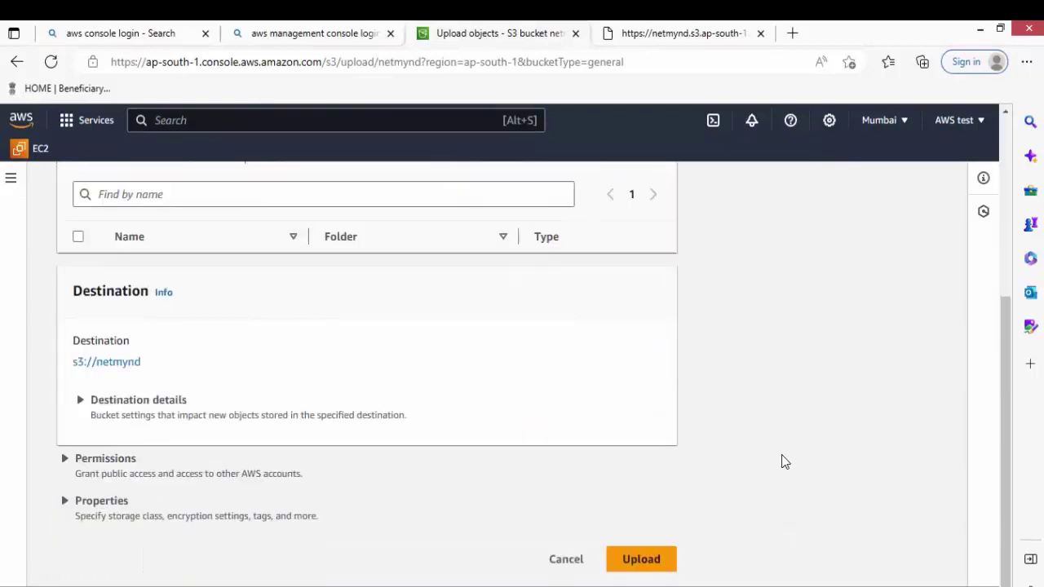
{"action": "left_click", "coordinate": [643, 567]}
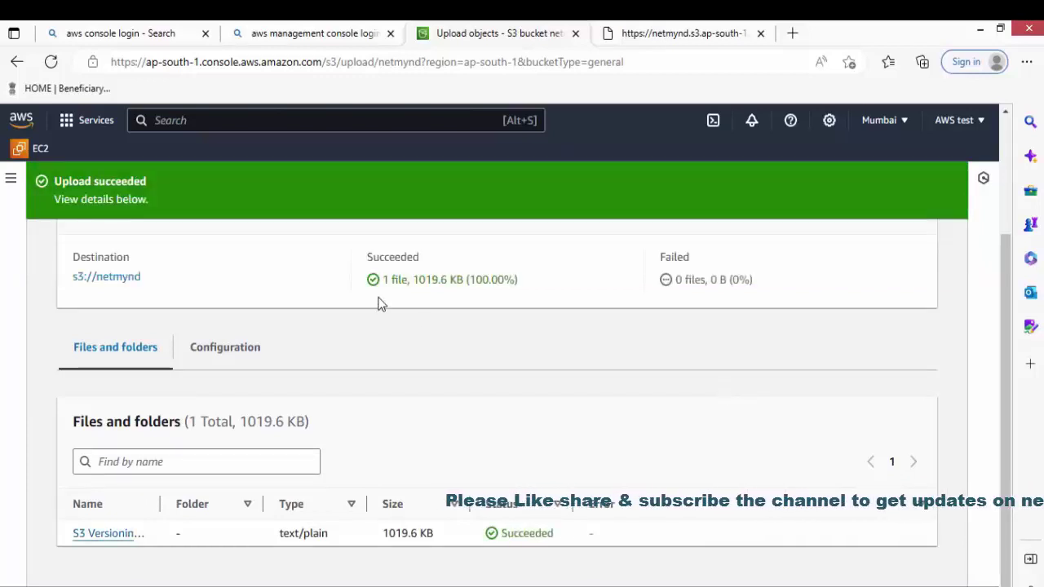
- Check the size of the newly uploaded S3 Versioning.txt in its object properties and return to the netmynd bucket
{"action": "left_click", "coordinate": [115, 539]}
{"action": "scroll", "coordinate": [591, 414], "scroll_direction": "down", "scroll_amount": 3}
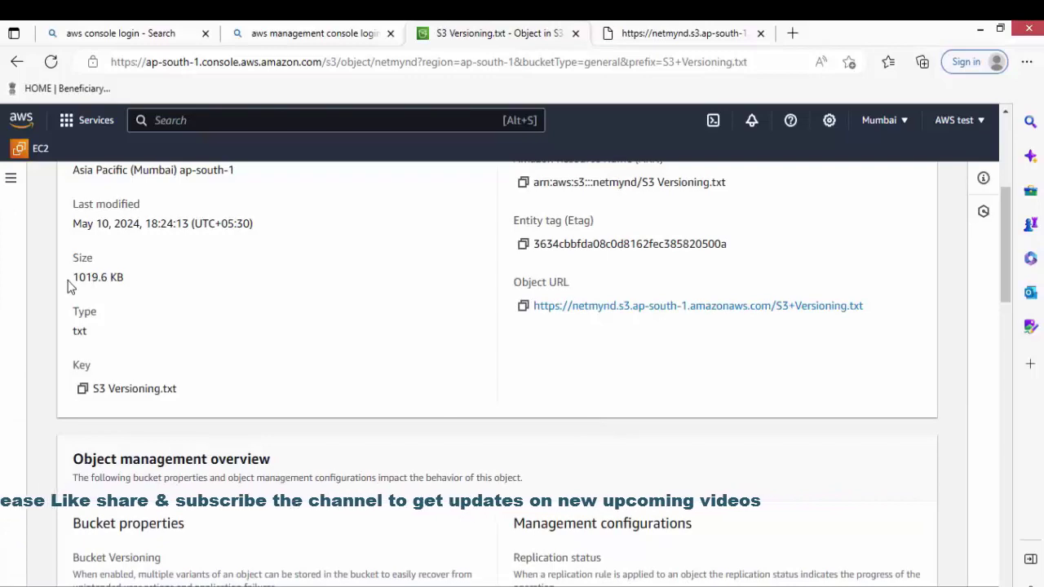
{"action": "left_click_drag", "start_coordinate": [73, 286], "coordinate": [133, 287]}
{"action": "left_click", "coordinate": [215, 310]}
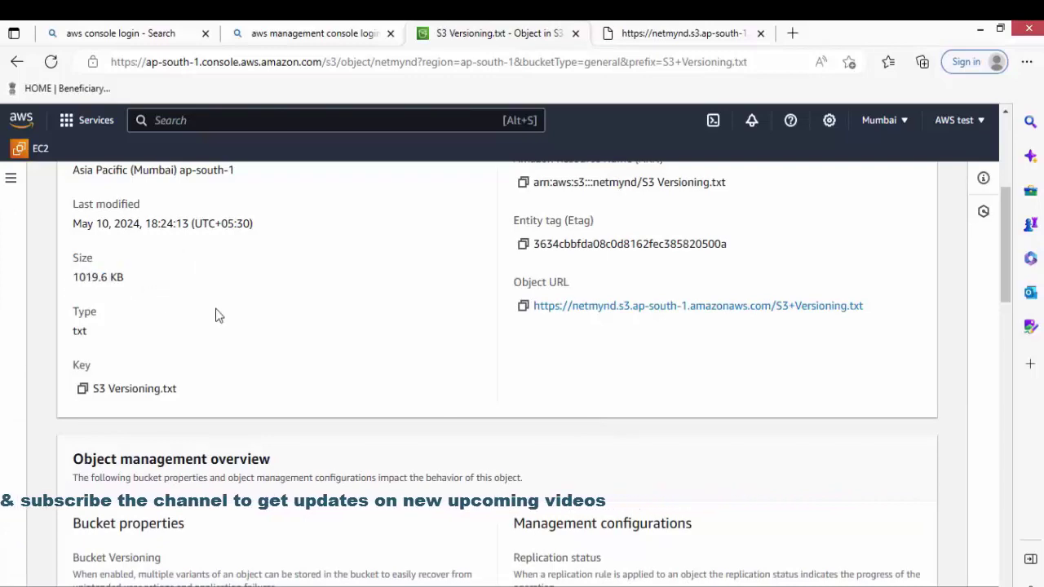
{"action": "scroll", "coordinate": [215, 310], "scroll_direction": "up", "scroll_amount": 3}
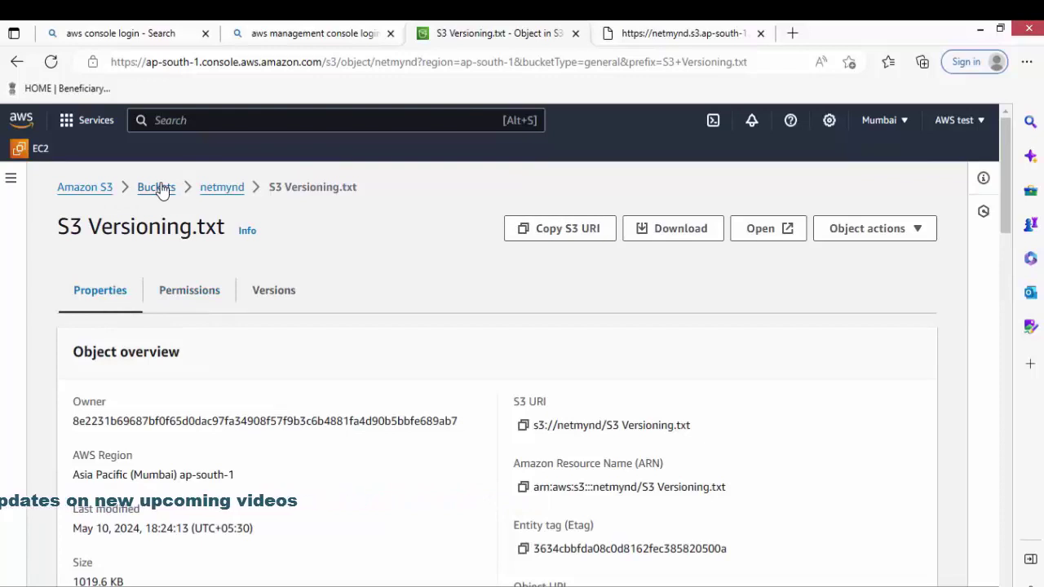
{"action": "left_click", "coordinate": [205, 189]}
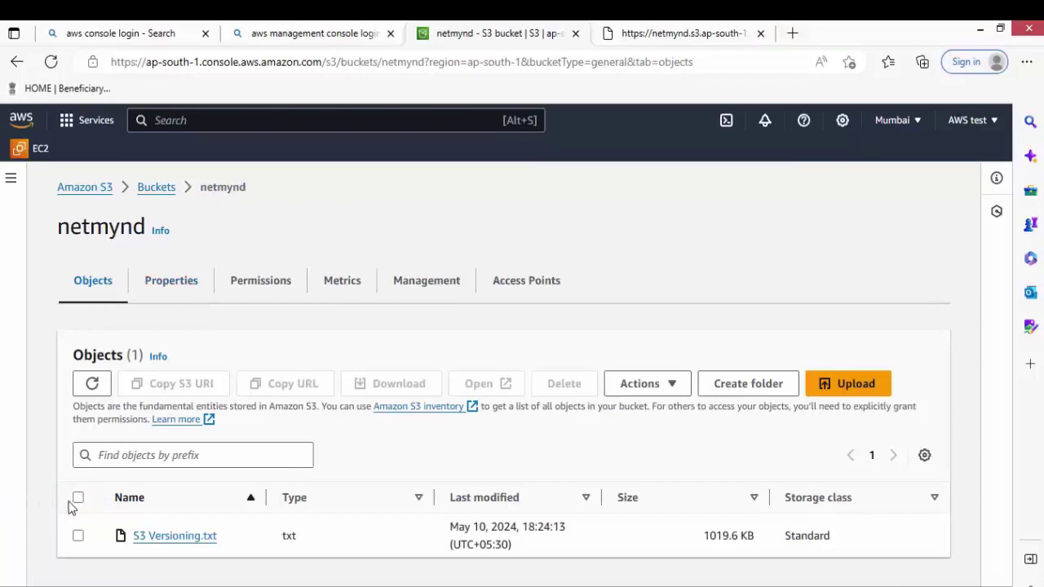
- Delete S3 Versioning.txt from netmynd, confirming with the phrase "permanently delete", and return to the bucket's object list
{"action": "left_click", "coordinate": [78, 536]}
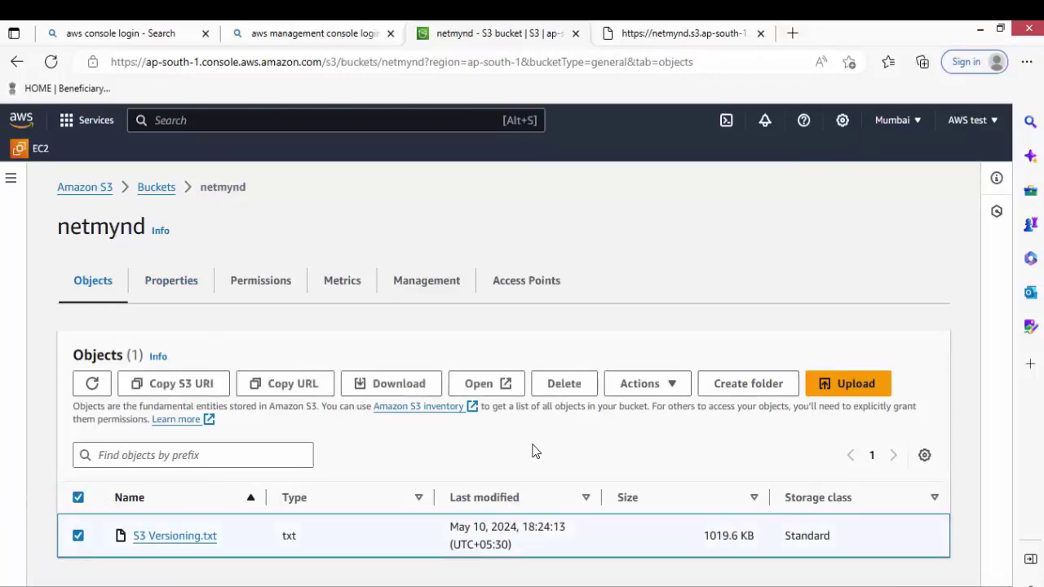
{"action": "left_click", "coordinate": [575, 390]}
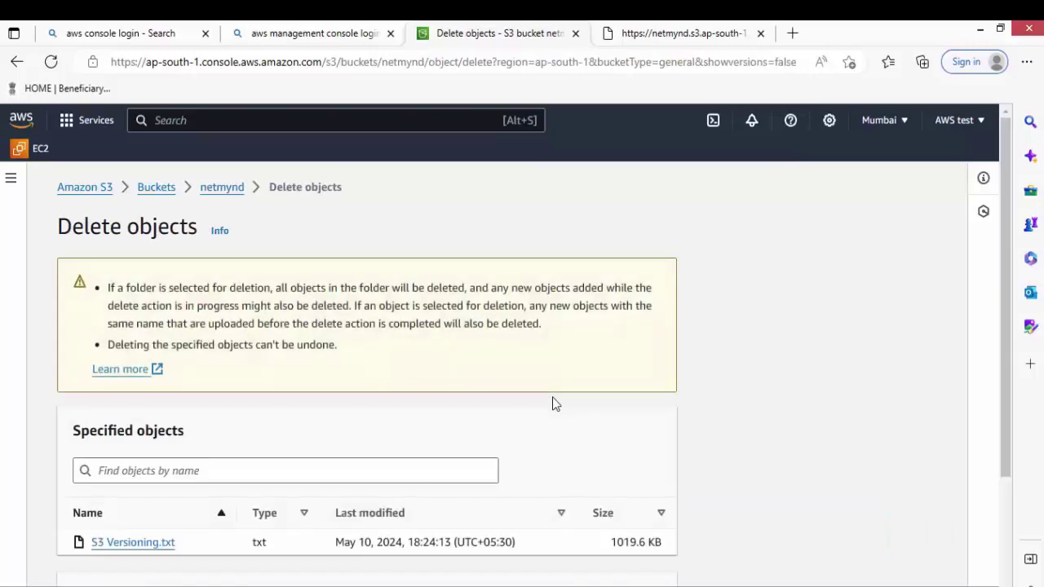
{"action": "scroll", "coordinate": [279, 497], "scroll_direction": "down", "scroll_amount": 2}
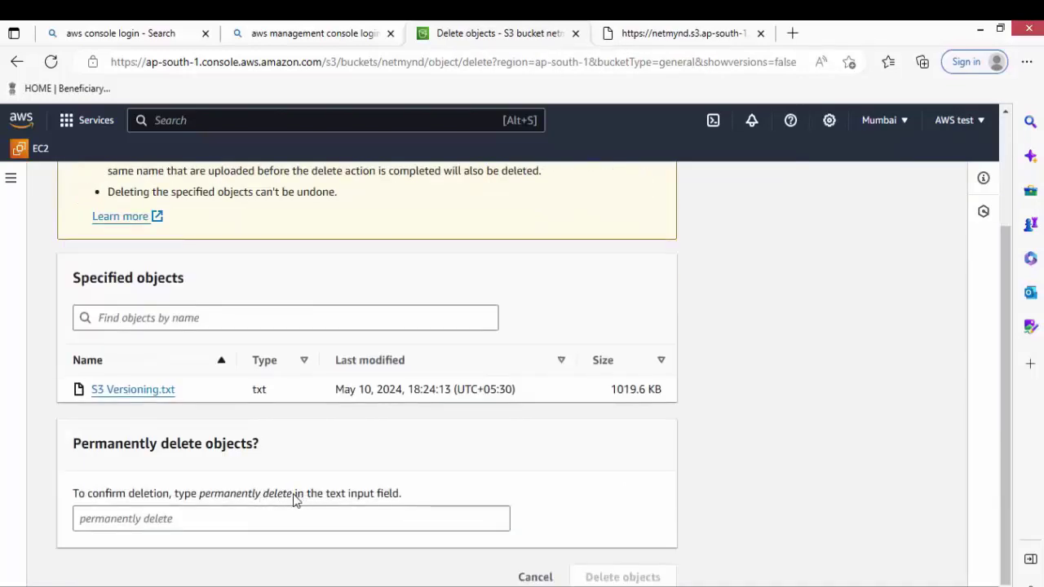
{"action": "left_click_drag", "start_coordinate": [295, 500], "coordinate": [196, 493]}
{"action": "key", "text": "ctrl+c"}
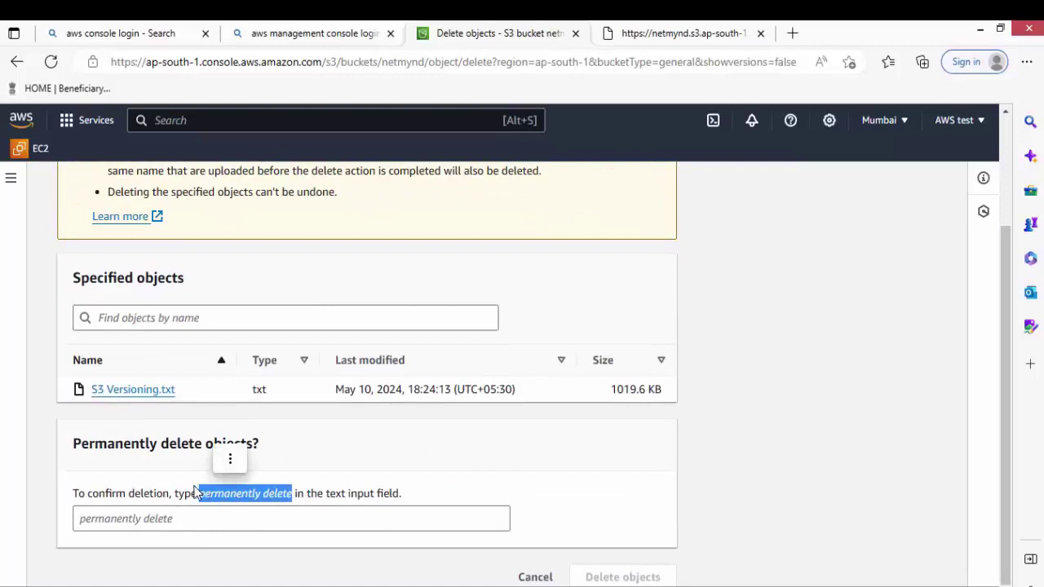
{"action": "left_click", "coordinate": [197, 522]}
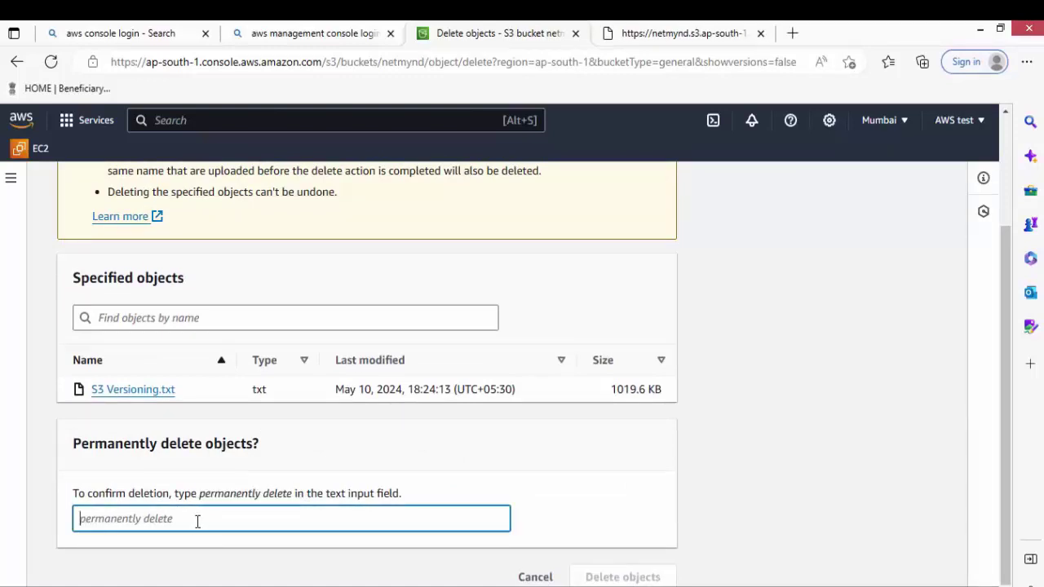
{"action": "key", "text": "ctrl+v"}
{"action": "scroll", "coordinate": [459, 514], "scroll_direction": "down", "scroll_amount": 1}
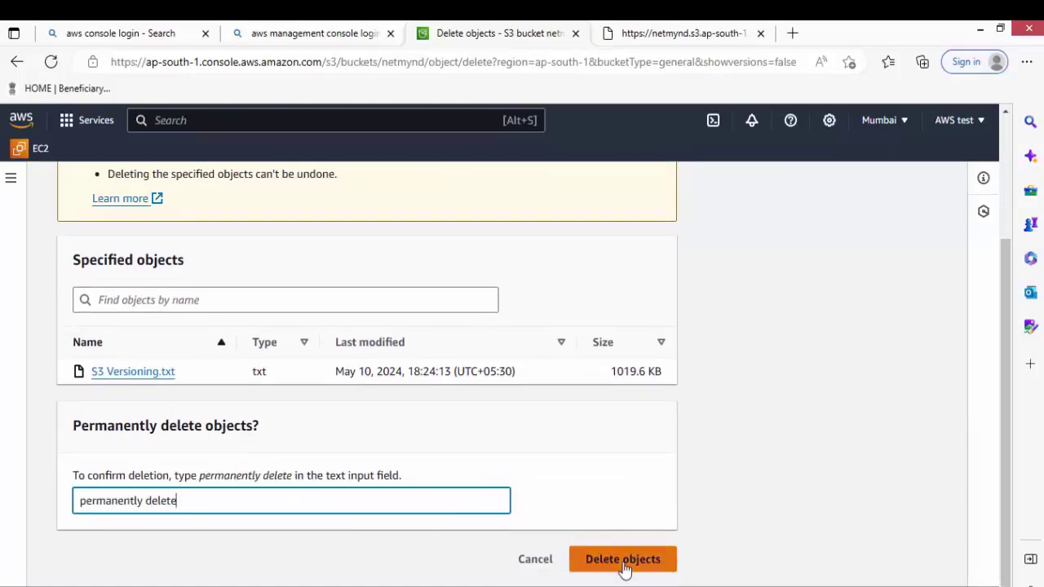
{"action": "left_click", "coordinate": [624, 560]}
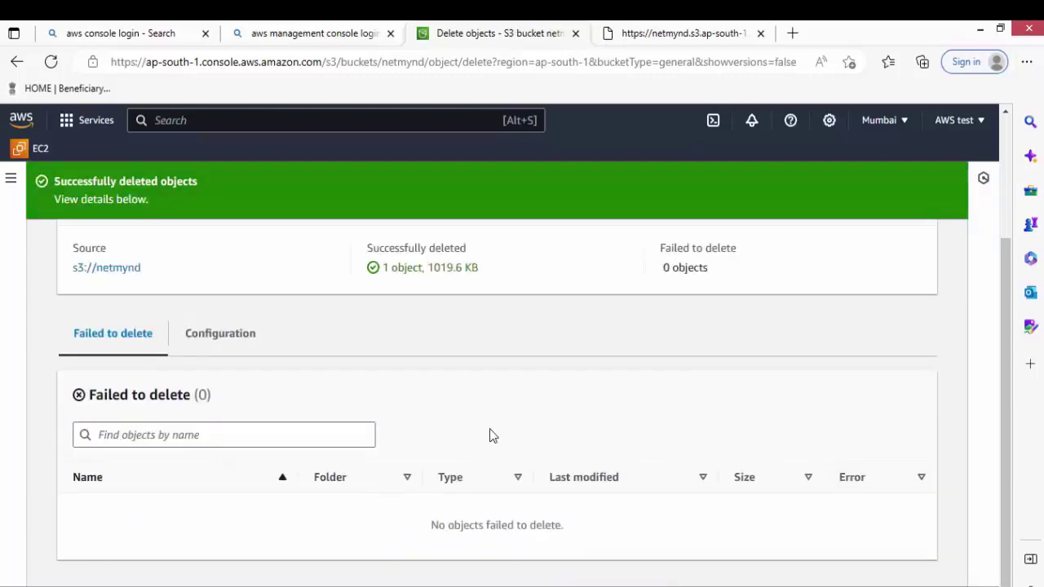
{"action": "scroll", "coordinate": [489, 437], "scroll_direction": "up", "scroll_amount": 2}
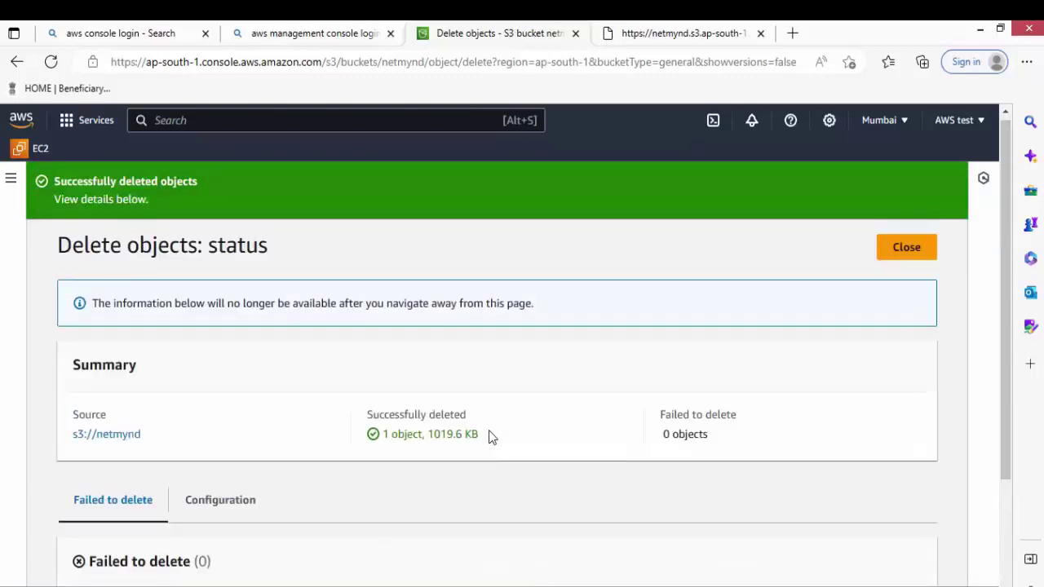
{"action": "left_click", "coordinate": [907, 252]}
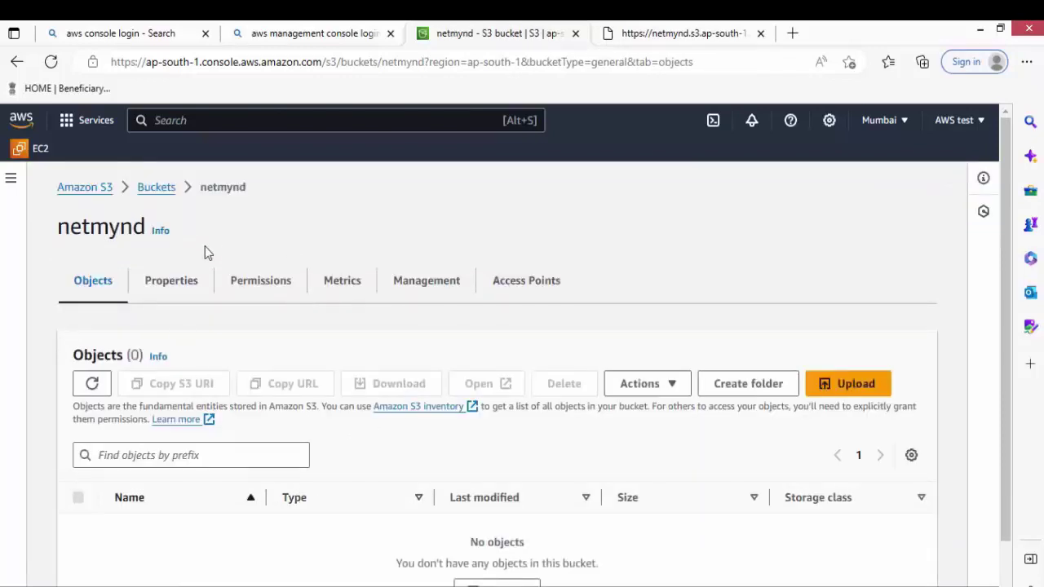
- Enable Bucket Versioning in the properties of the netmynd bucket and save the change
{"action": "left_click", "coordinate": [157, 188]}
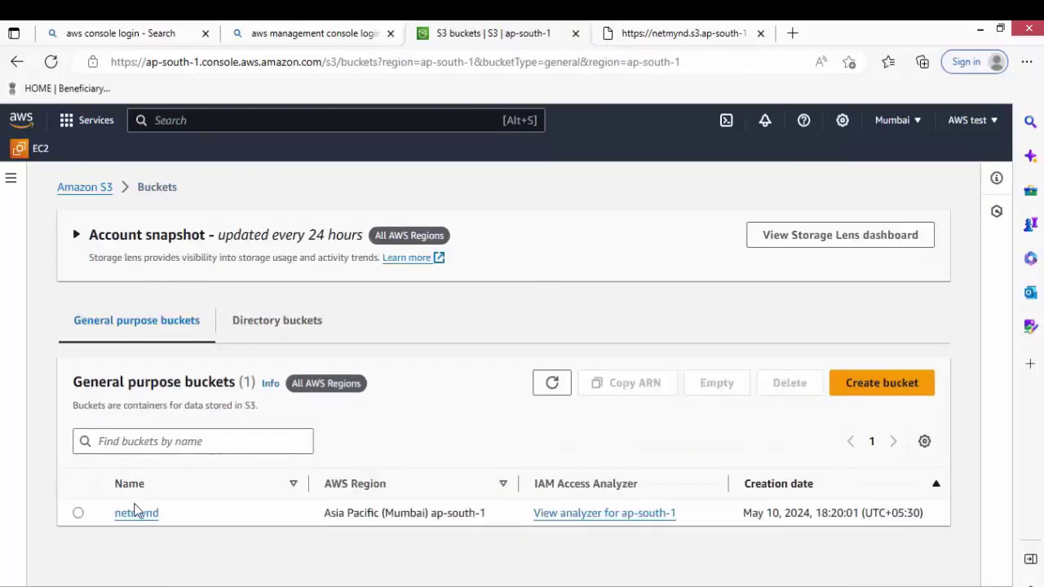
{"action": "left_click", "coordinate": [135, 513]}
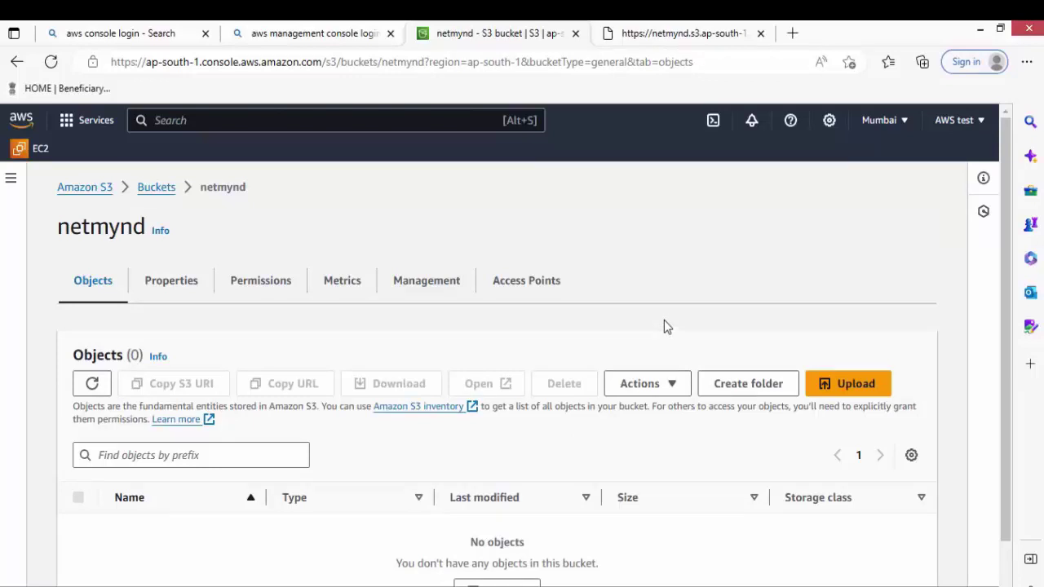
{"action": "left_click", "coordinate": [173, 285]}
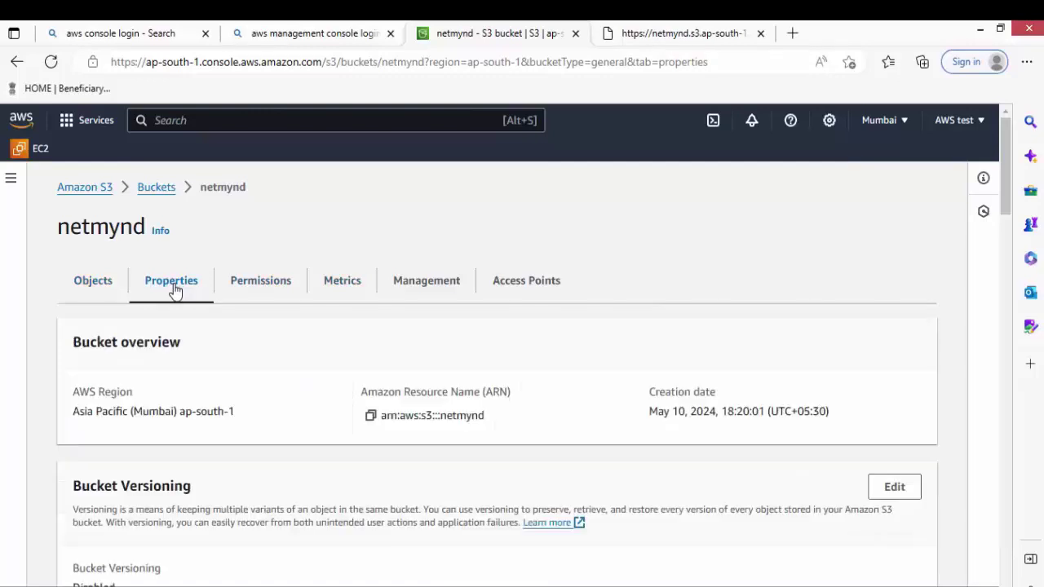
{"action": "scroll", "coordinate": [572, 380], "scroll_direction": "down", "scroll_amount": 3}
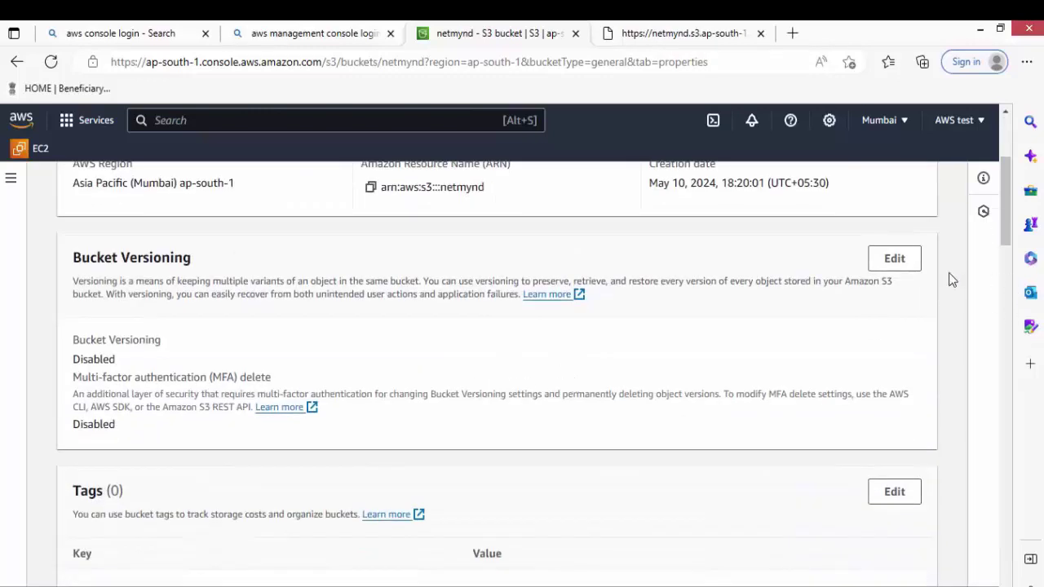
{"action": "left_click", "coordinate": [895, 260]}
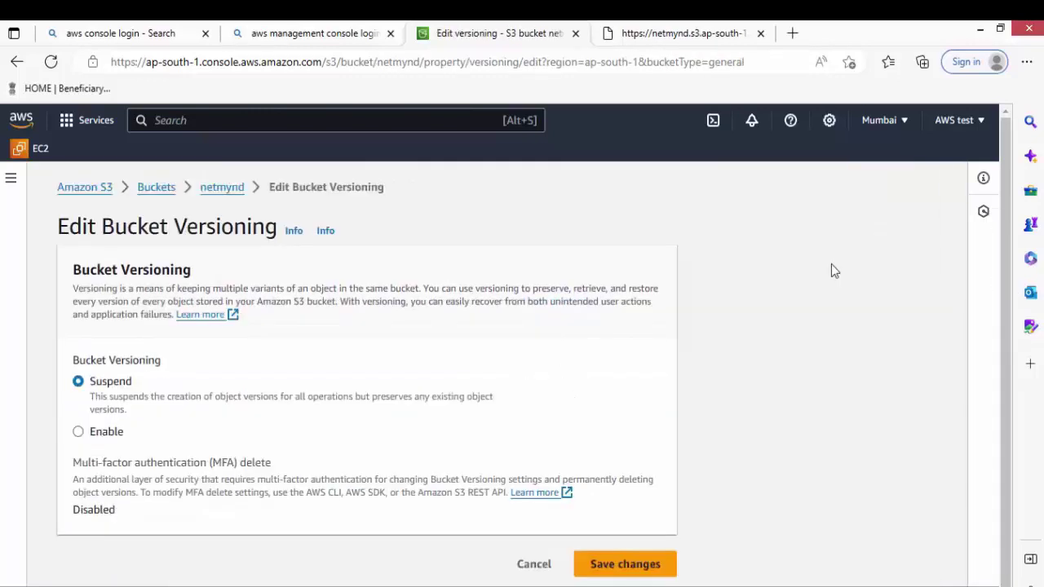
{"action": "left_click", "coordinate": [111, 438]}
{"action": "scroll", "coordinate": [111, 438], "scroll_direction": "down", "scroll_amount": 1}
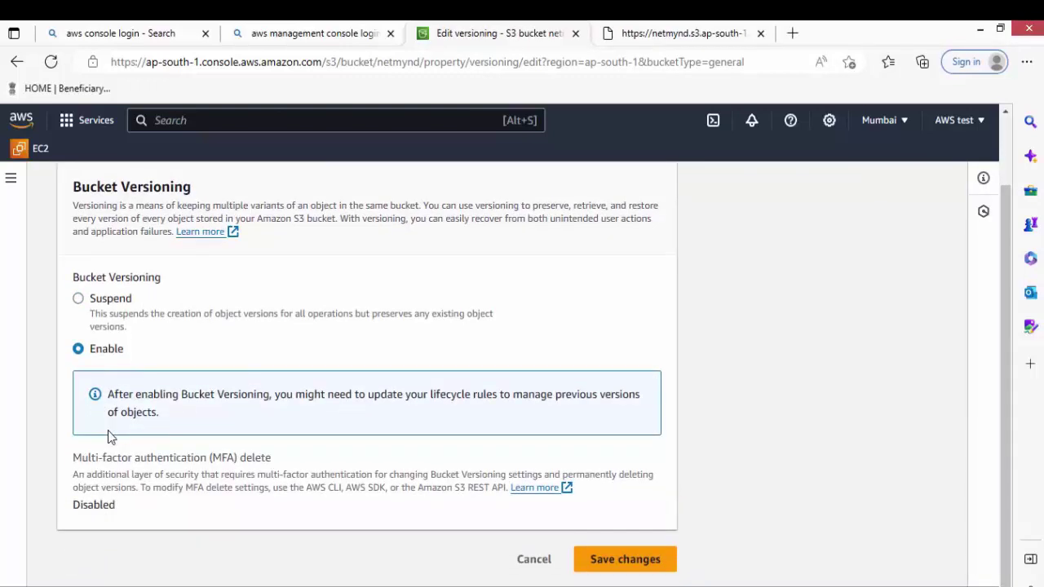
{"action": "left_click", "coordinate": [612, 561]}
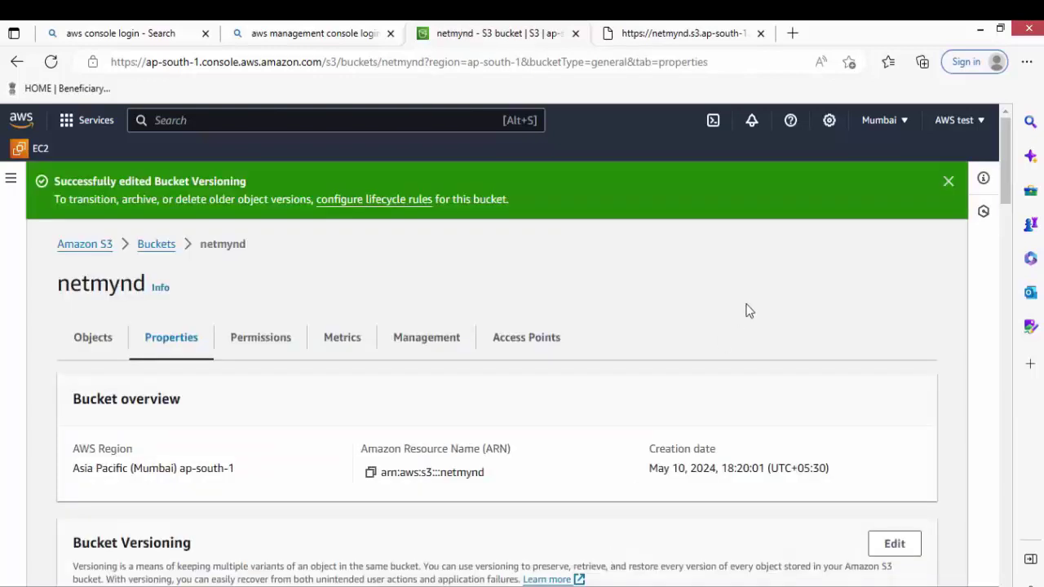
- Reopen the netmynd bucket from the bucket list and add the desktop file S3 Versioning.txt to a new upload
{"action": "left_click", "coordinate": [167, 248]}
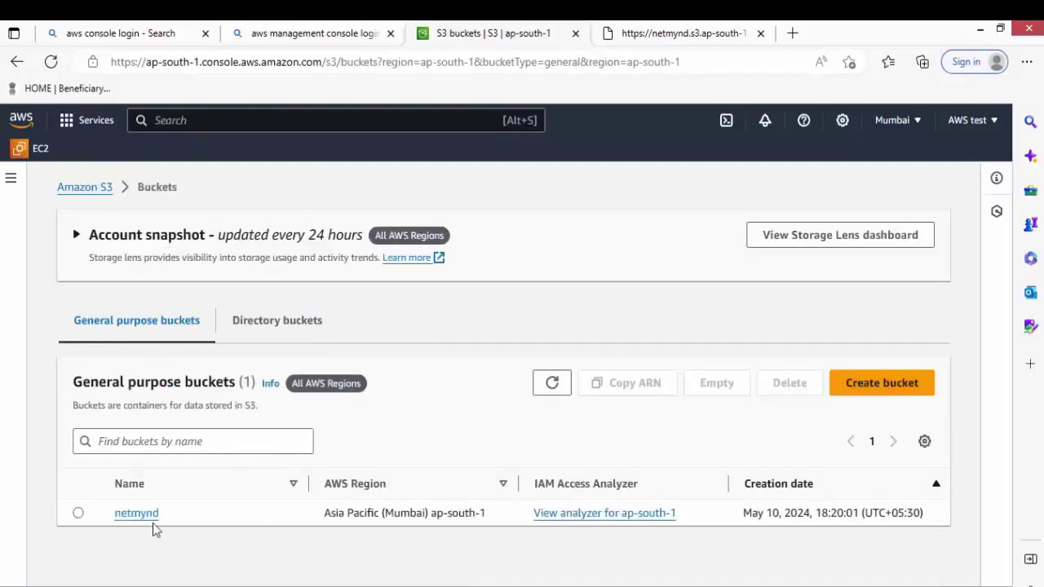
{"action": "left_click", "coordinate": [147, 515]}
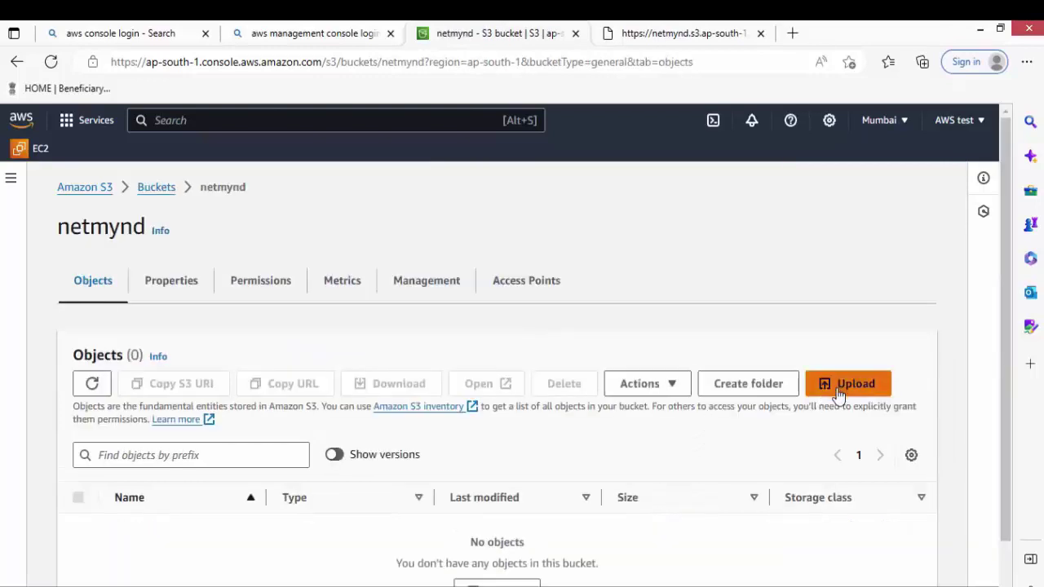
{"action": "left_click", "coordinate": [834, 393]}
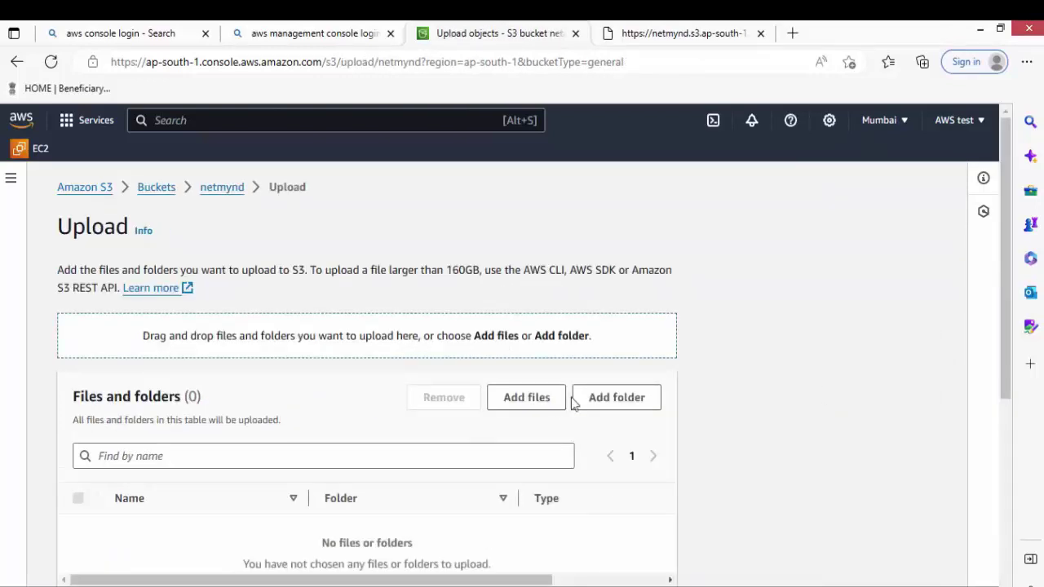
{"action": "left_click", "coordinate": [539, 401]}
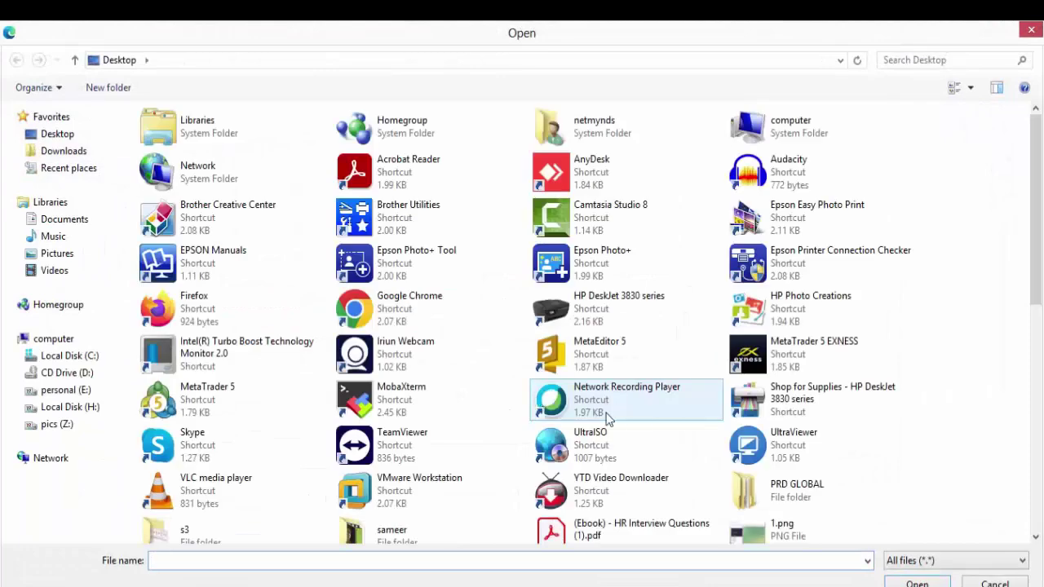
{"action": "left_click", "coordinate": [768, 501]}
{"action": "scroll", "coordinate": [765, 506], "scroll_direction": "down", "scroll_amount": 3}
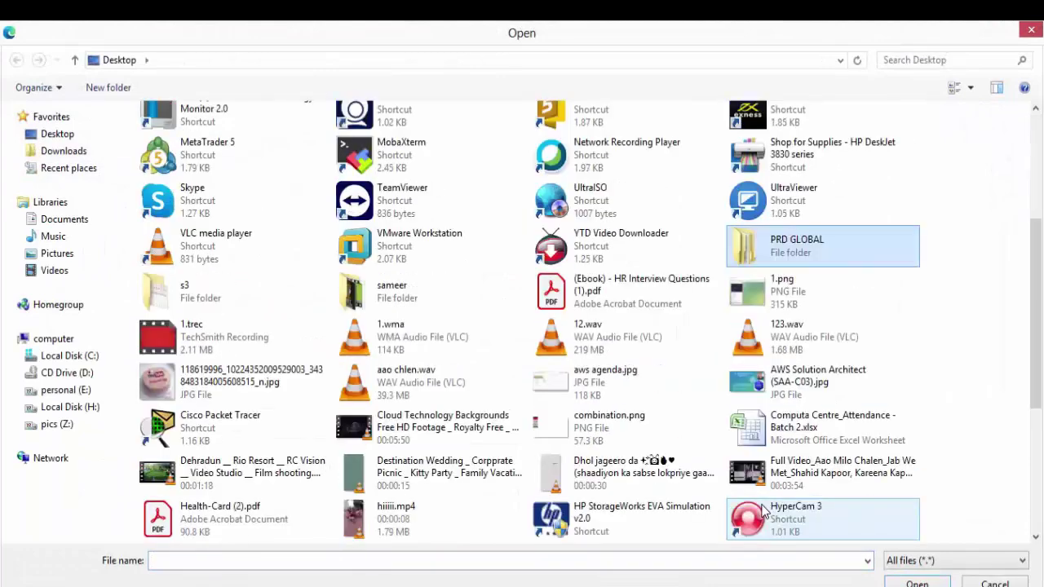
{"action": "left_click", "coordinate": [816, 473]}
{"action": "scroll", "coordinate": [816, 473], "scroll_direction": "down", "scroll_amount": 3}
{"action": "left_click", "coordinate": [838, 437]}
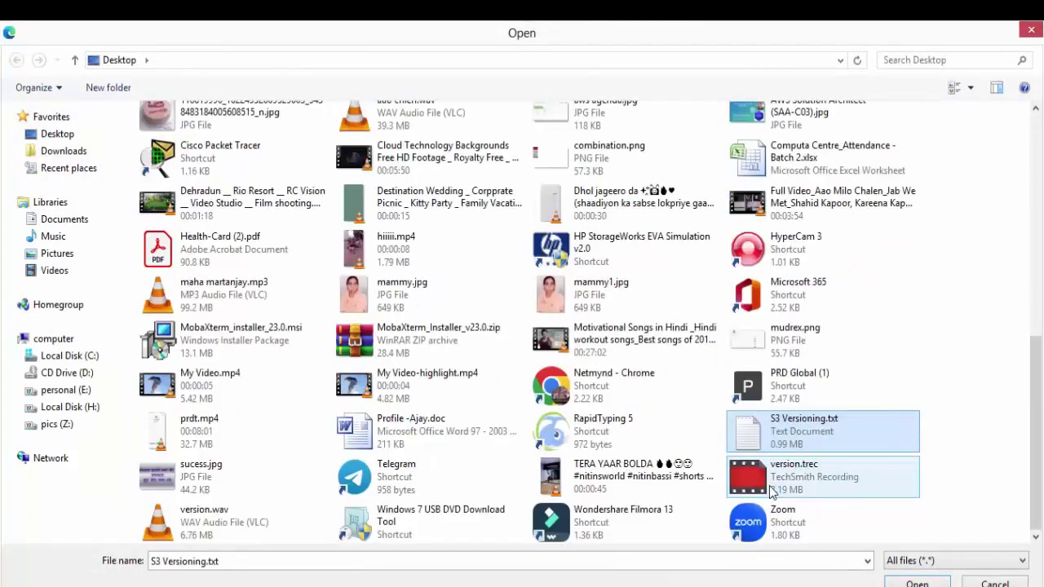
{"action": "double_click", "coordinate": [836, 440]}
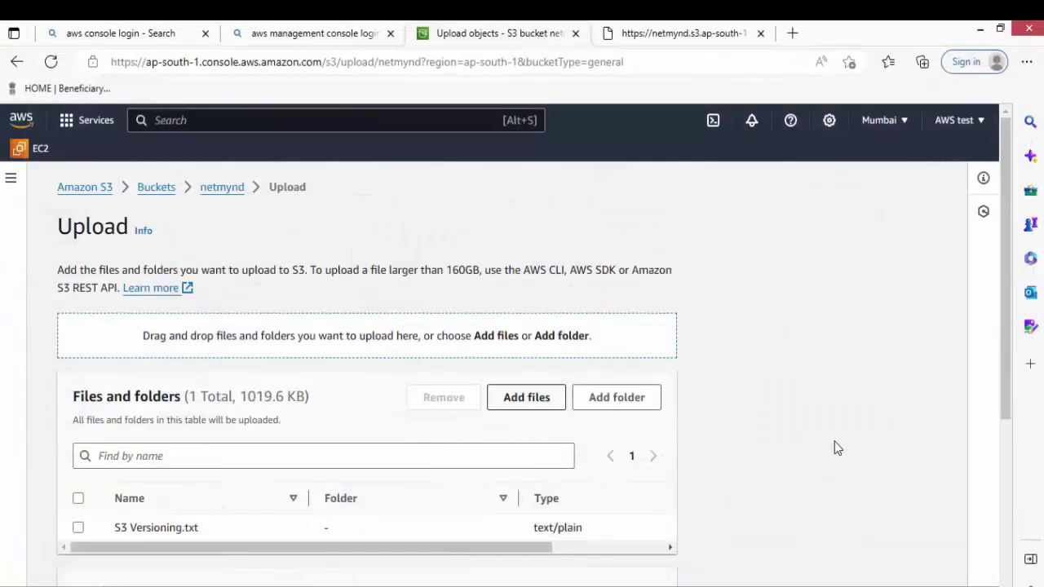
- Upload S3 Versioning.txt to s3://netmynd, keeping the default permissions and properties
{"action": "scroll", "coordinate": [833, 443], "scroll_direction": "down", "scroll_amount": 3}
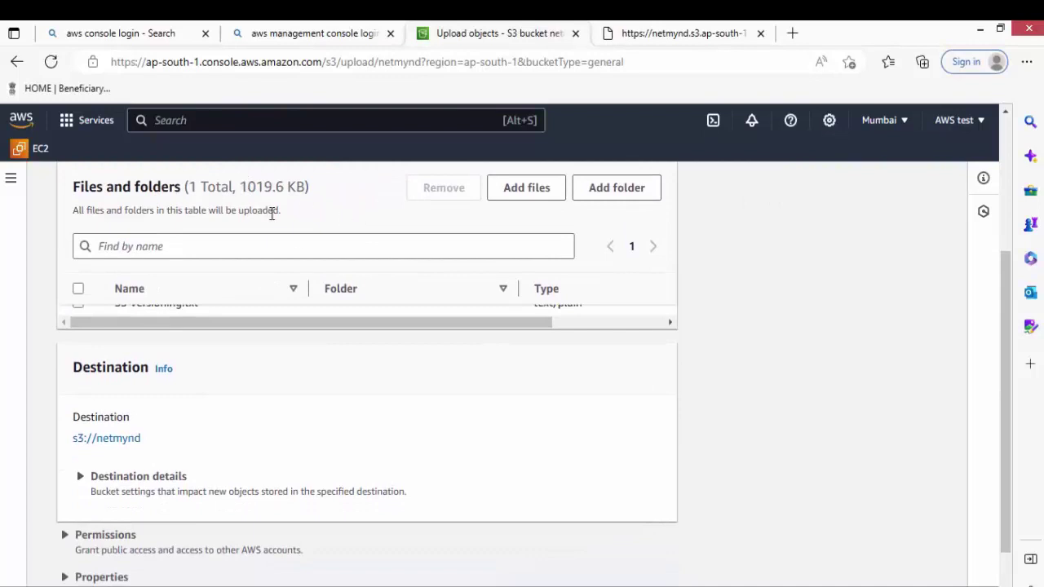
{"action": "scroll", "coordinate": [463, 401], "scroll_direction": "down", "scroll_amount": 1}
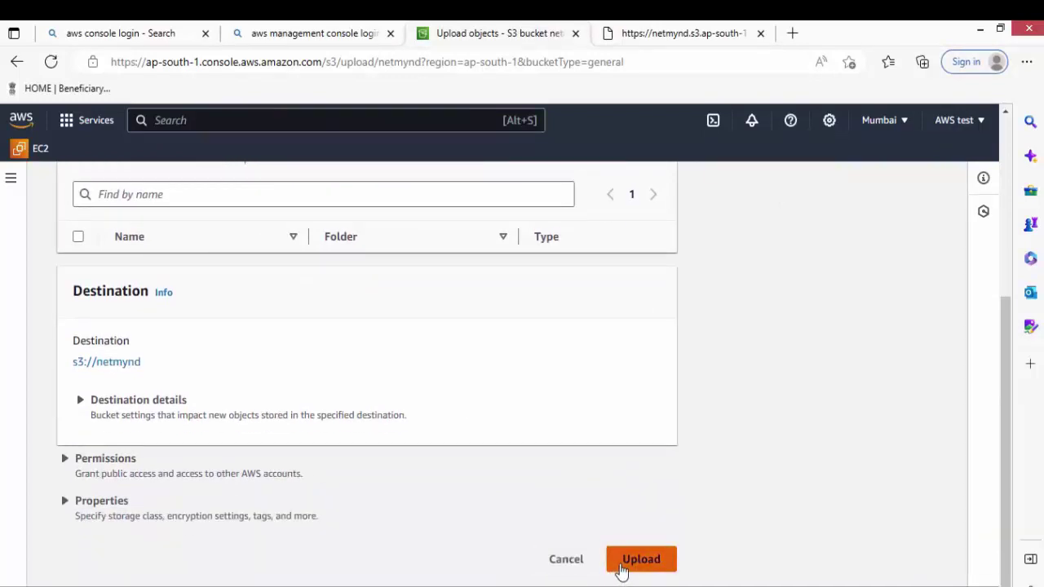
{"action": "left_click", "coordinate": [622, 569]}
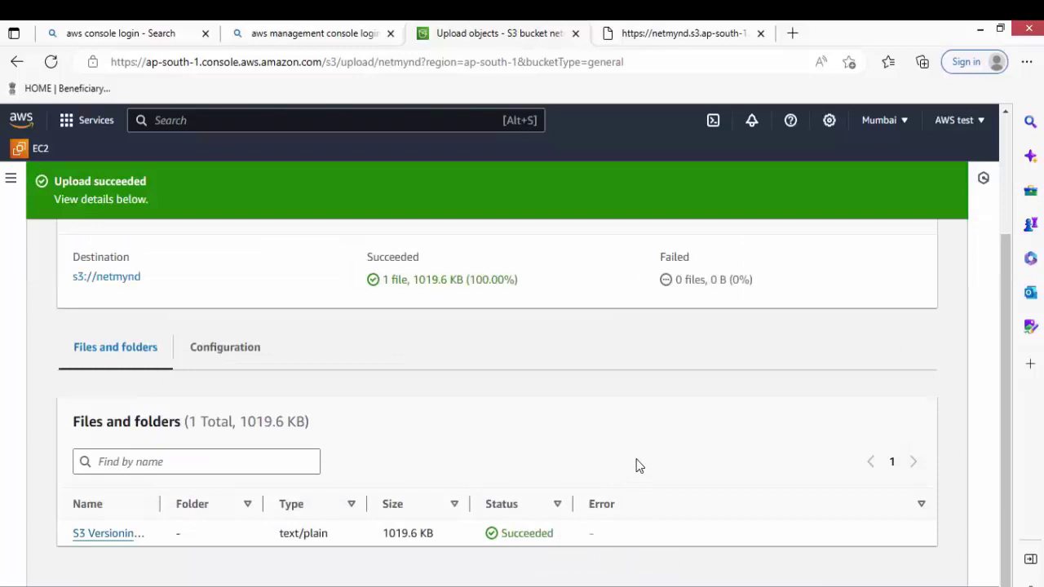
- Copy the object URL of the uploaded S3 Versioning.txt and close the old browser tab showing the file
{"action": "left_click", "coordinate": [117, 534]}
{"action": "scroll", "coordinate": [549, 327], "scroll_direction": "down", "scroll_amount": 3}
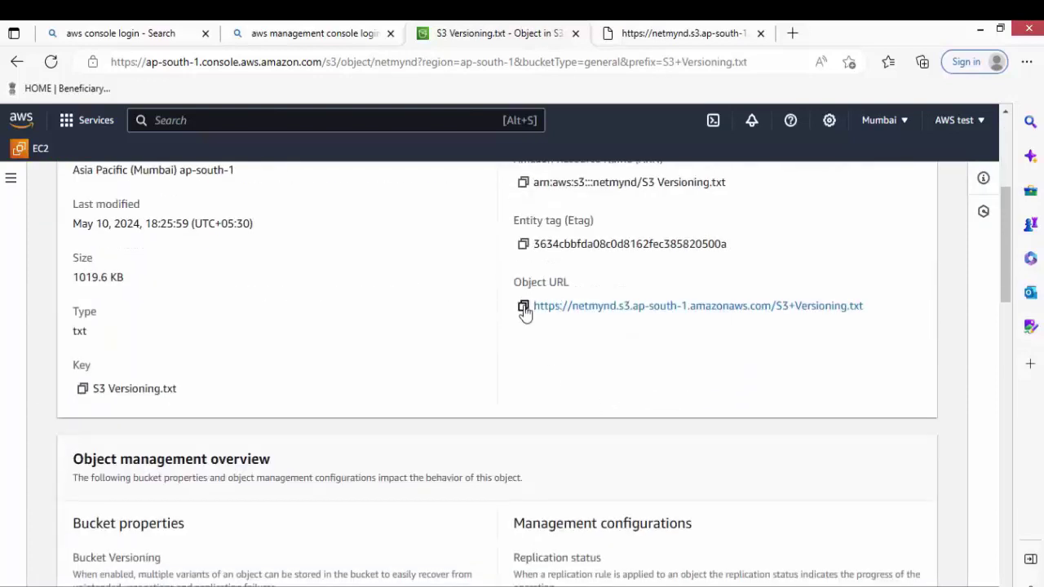
{"action": "left_click", "coordinate": [524, 309]}
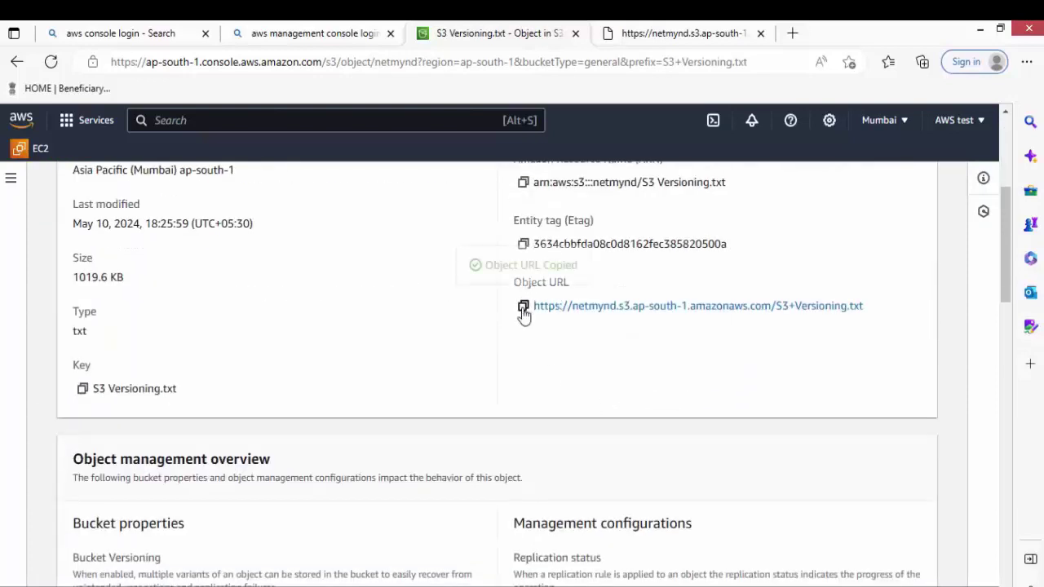
{"action": "left_click", "coordinate": [732, 41]}
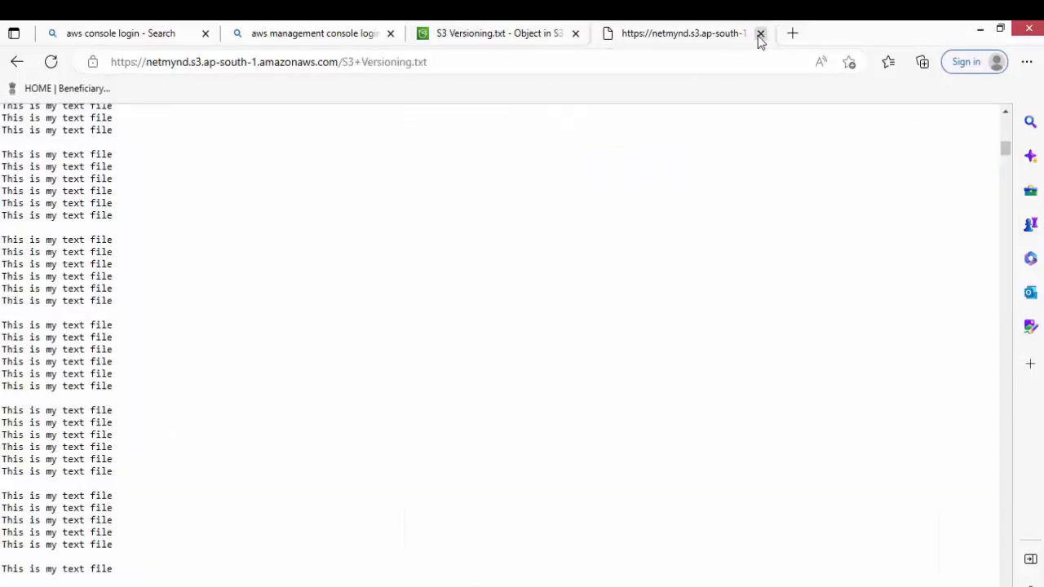
{"action": "left_click", "coordinate": [760, 34]}
- Load the copied object URL in a new browser tab, look through the file's text, and close that tab
{"action": "left_click", "coordinate": [608, 34]}
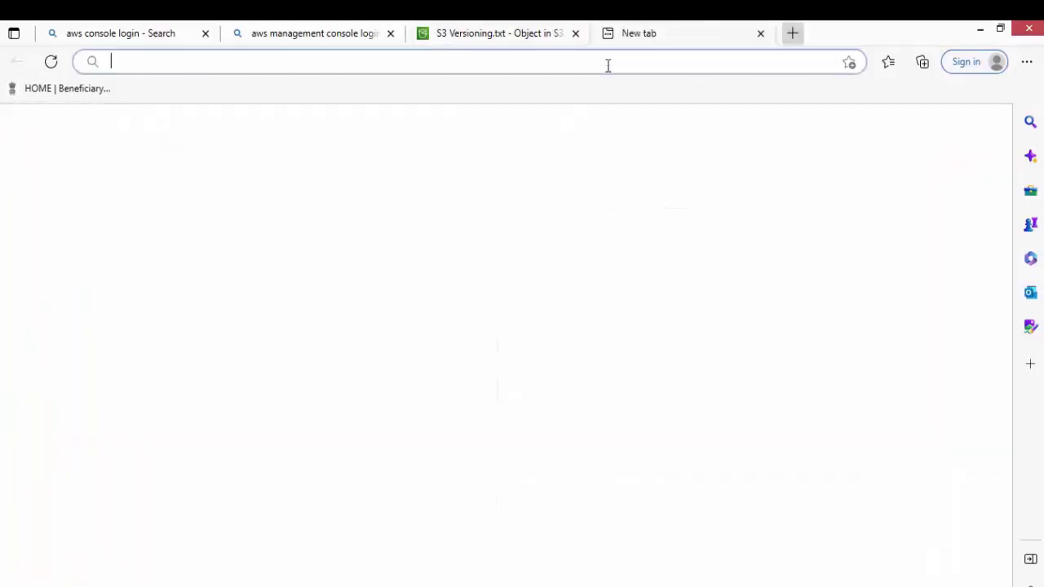
{"action": "left_click", "coordinate": [608, 62]}
{"action": "key", "text": "ctrl+v"}
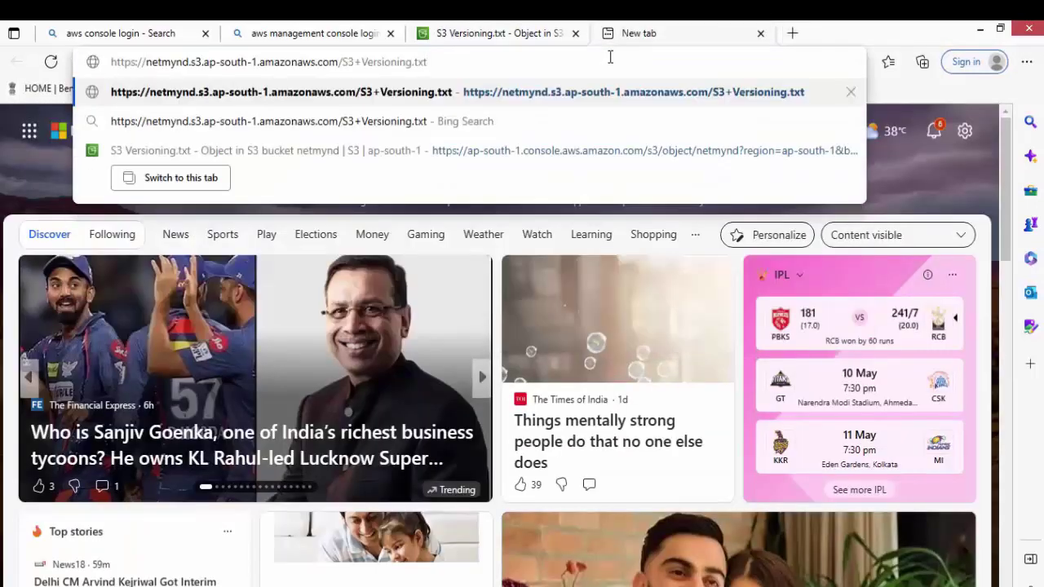
{"action": "key", "text": "Return"}
{"action": "scroll", "coordinate": [435, 249], "scroll_direction": "down", "scroll_amount": 5}
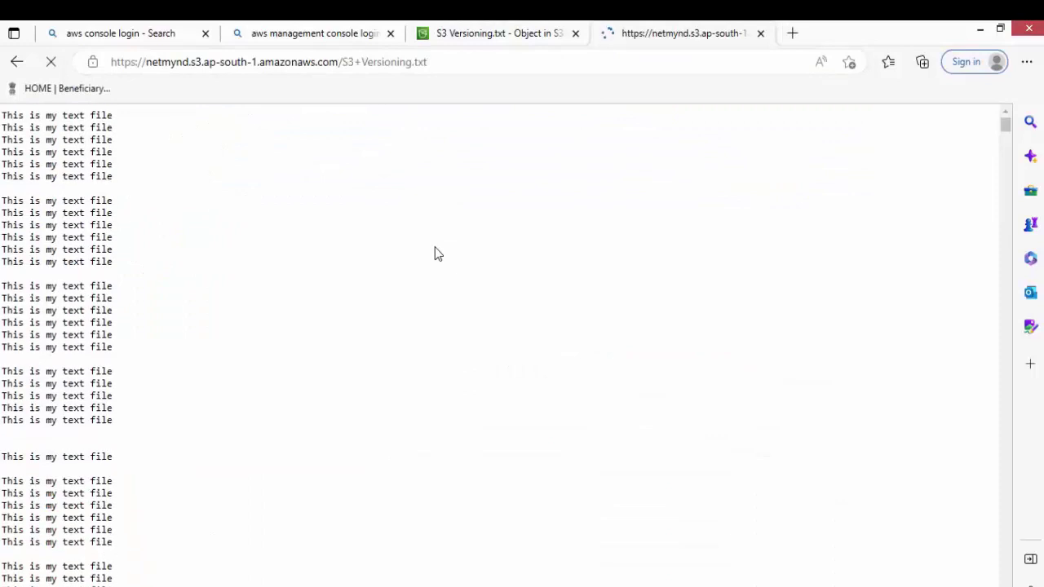
{"action": "scroll", "coordinate": [436, 253], "scroll_direction": "up", "scroll_amount": 5}
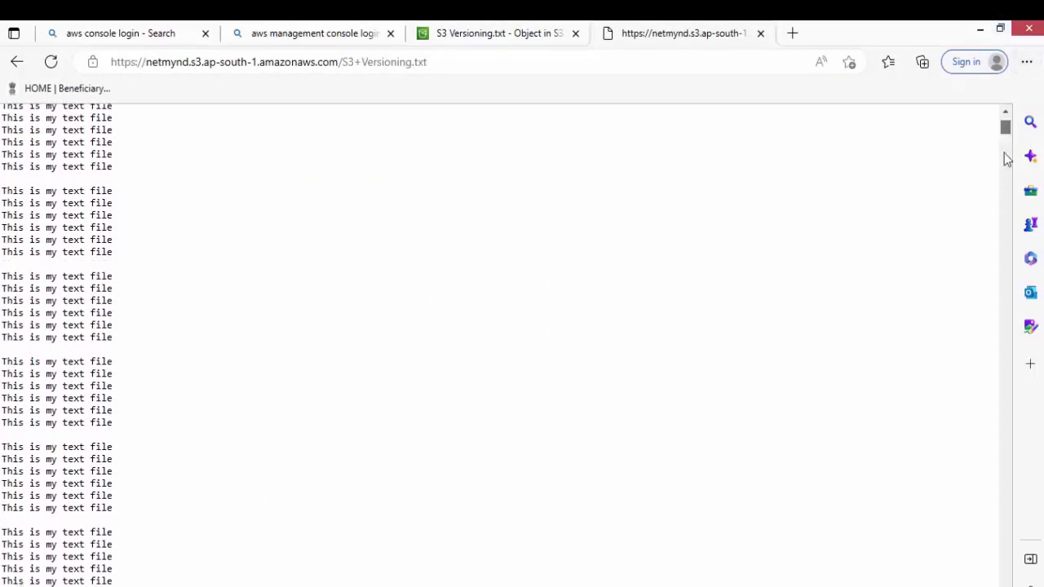
{"action": "left_click_drag", "start_coordinate": [1007, 158], "coordinate": [984, 534]}
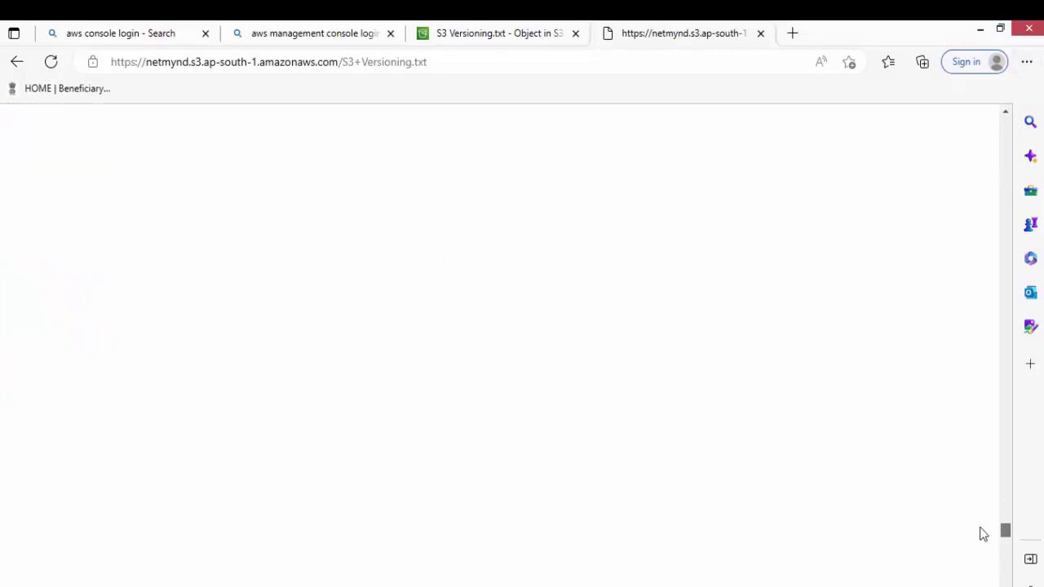
{"action": "left_click", "coordinate": [760, 34]}
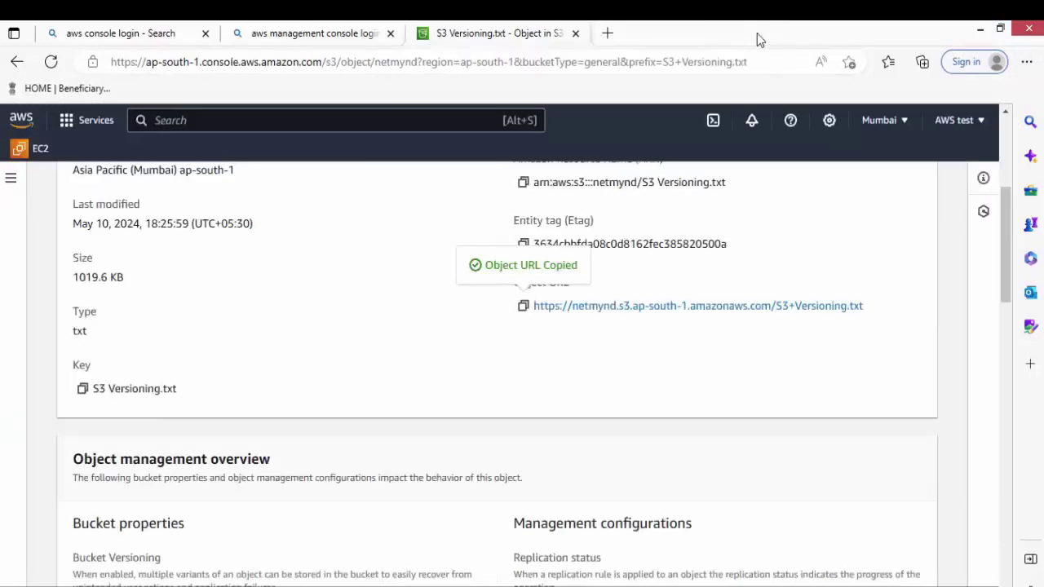
- Open S3 Versioning.txt from the desktop in Notepad and append "after enable versioning" to its first line
{"action": "left_click", "coordinate": [980, 30]}
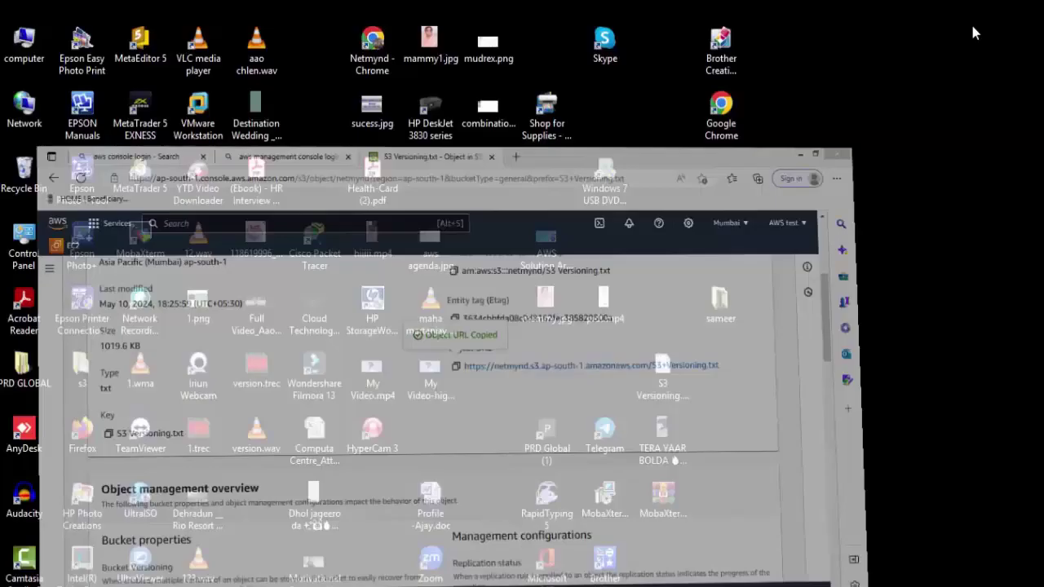
{"action": "double_click", "coordinate": [662, 395]}
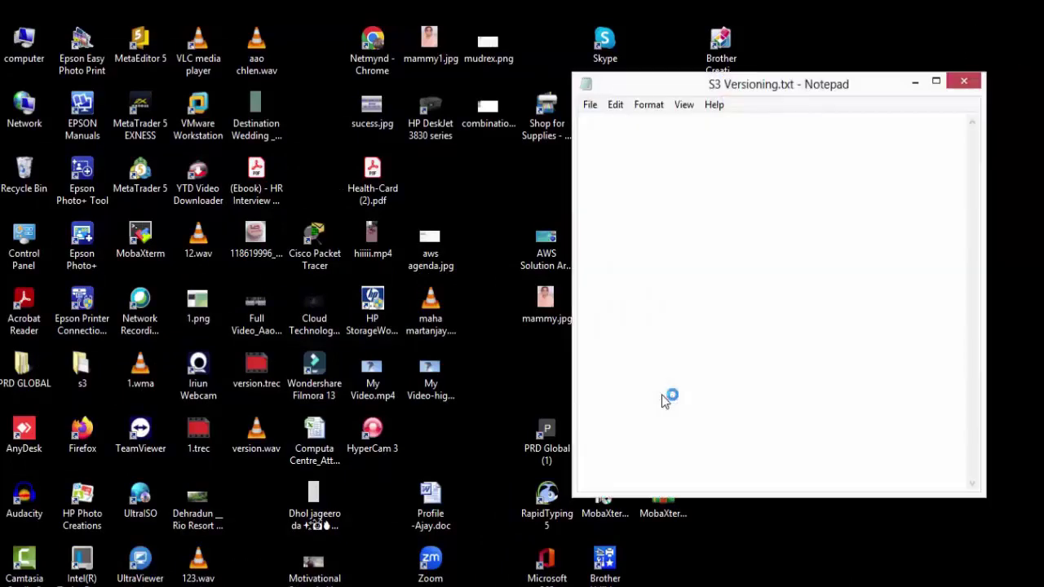
{"action": "left_click", "coordinate": [936, 83]}
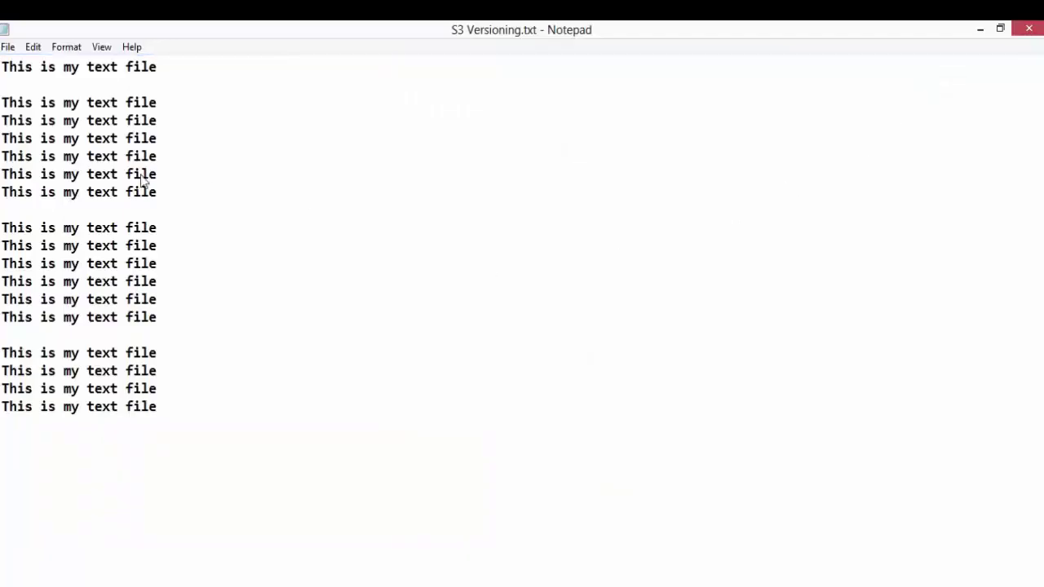
{"action": "left_click", "coordinate": [212, 67]}
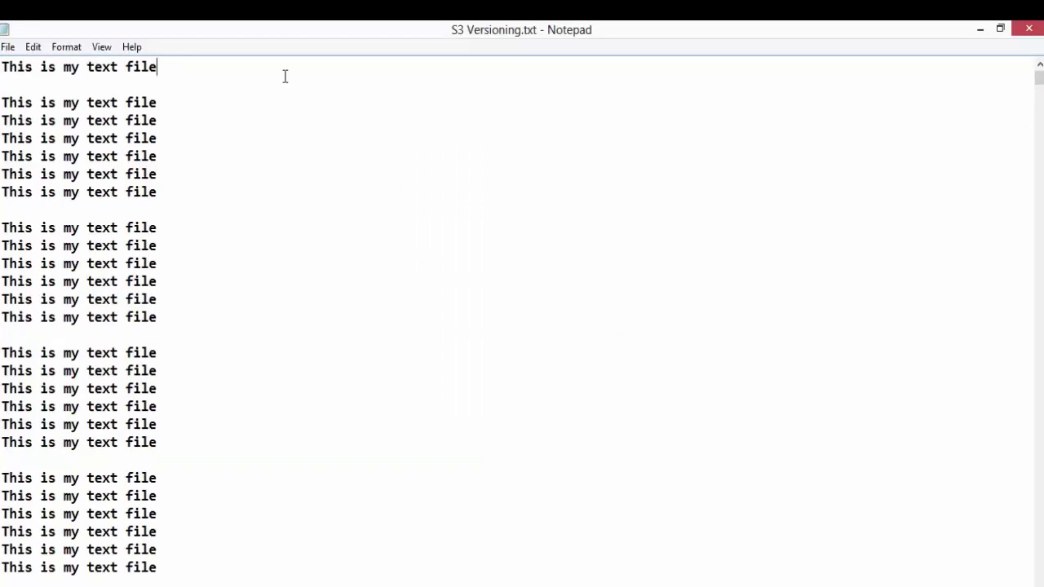
{"action": "type", "text": "after enable versioning"}
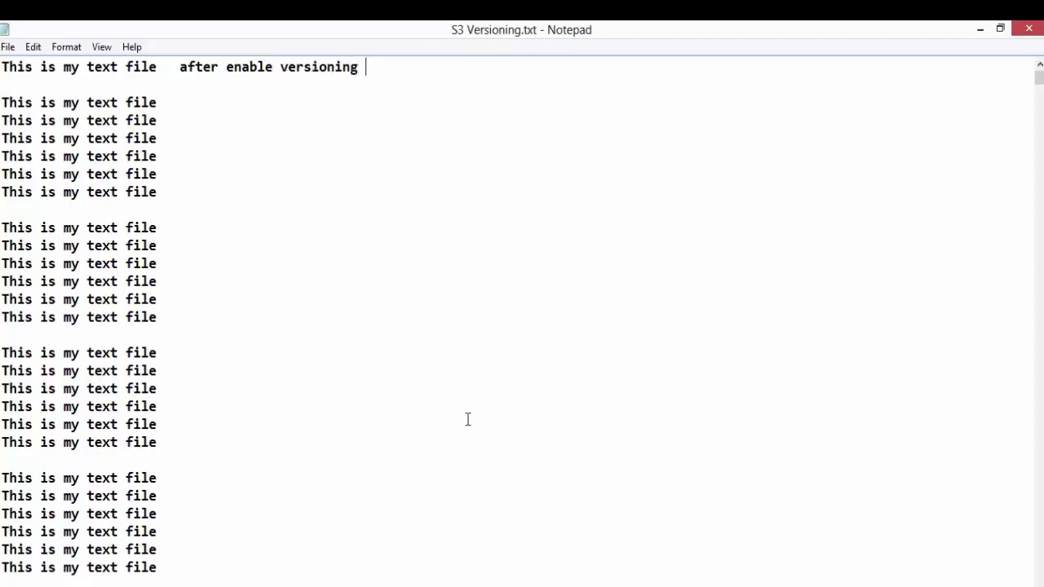
- Copy "after enable versioning" to the end of the second text line and insert a line break after it
{"action": "left_click_drag", "start_coordinate": [367, 67], "coordinate": [180, 68]}
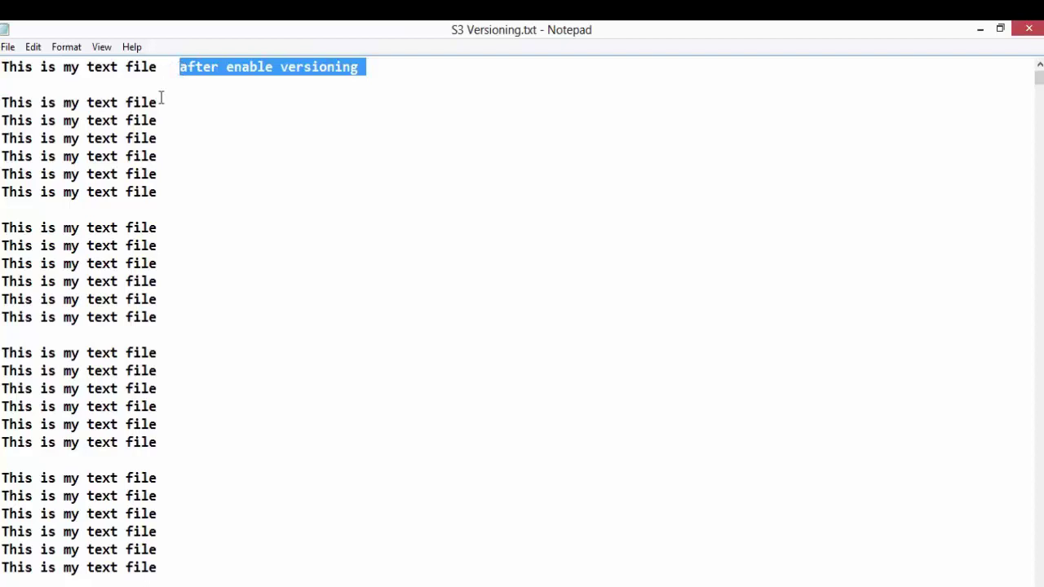
{"action": "left_click", "coordinate": [191, 99]}
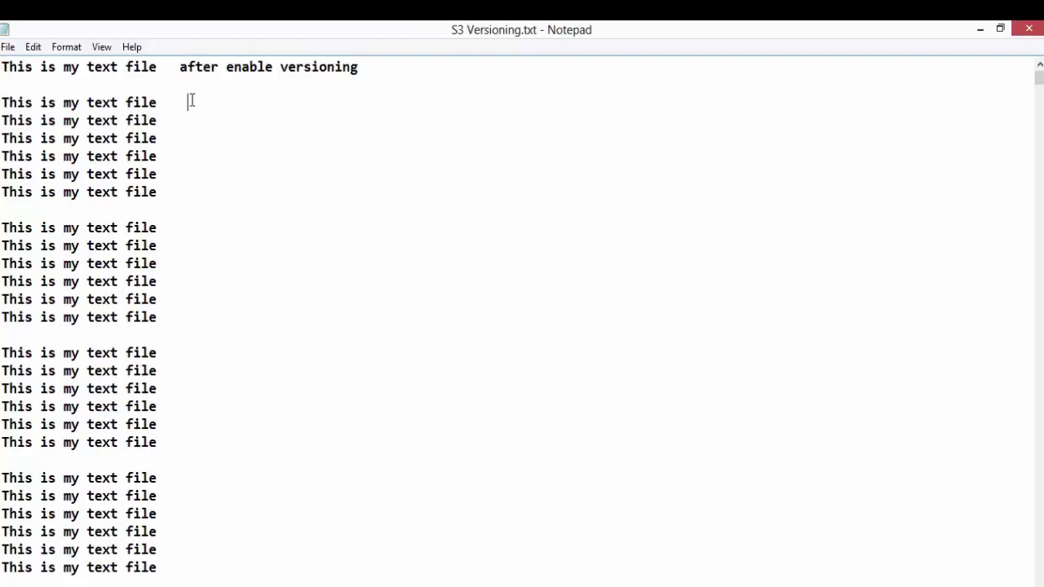
{"action": "key", "text": "ctrl+v"}
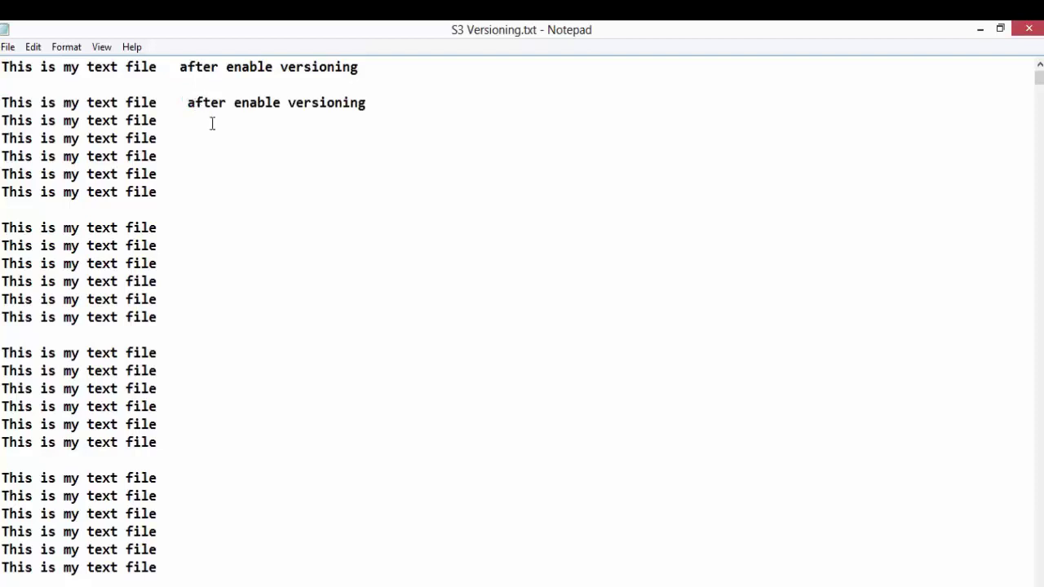
{"action": "key", "text": "Return"}
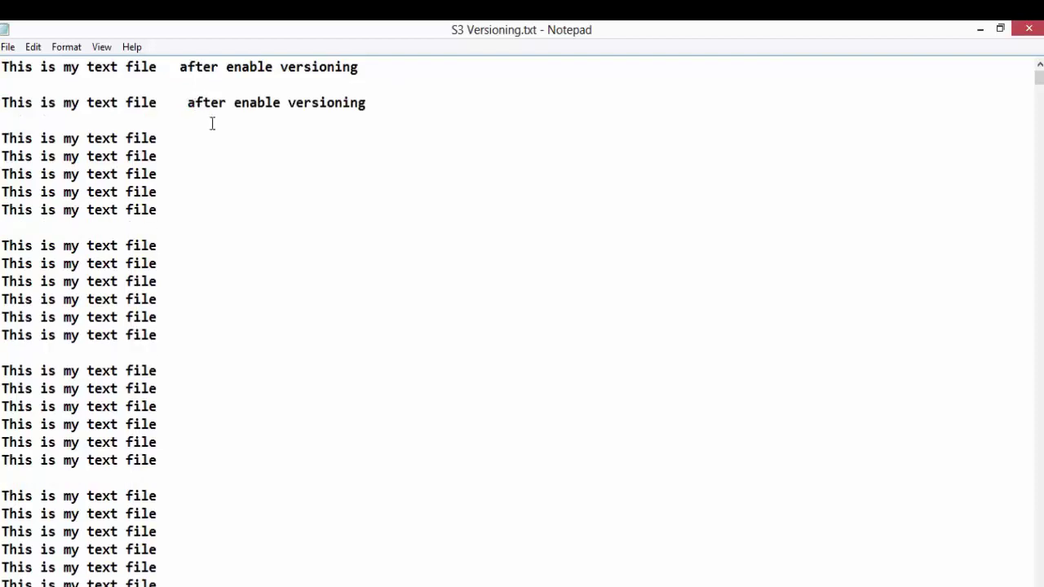
- Paste "after enable versioning" four times on the line below the second text line
{"action": "key", "text": "ctrl+v"}
{"action": "key", "text": "ctrl+v"}
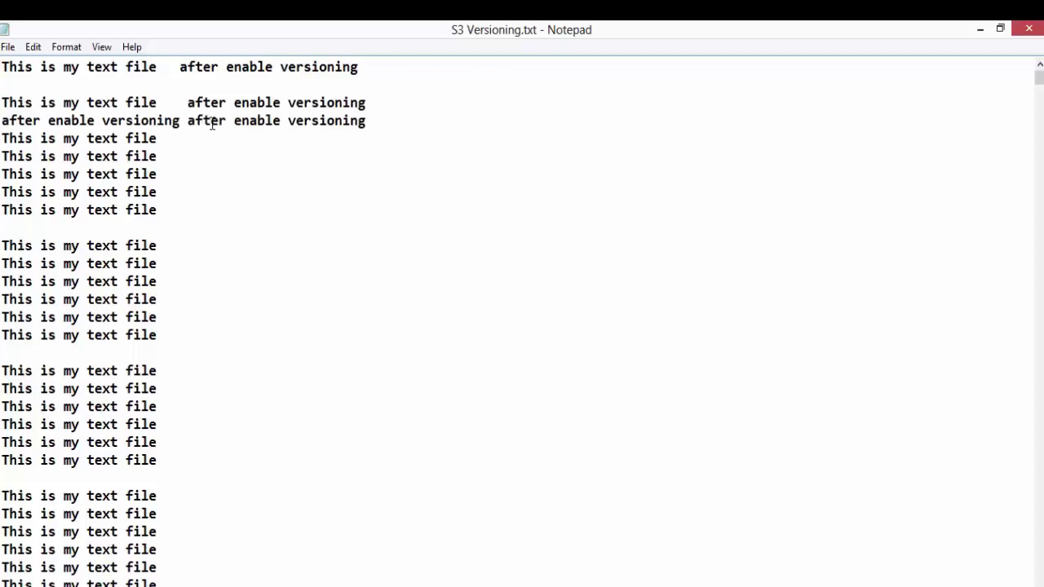
{"action": "key", "text": "ctrl+v"}
{"action": "key", "text": "ctrl+v"}
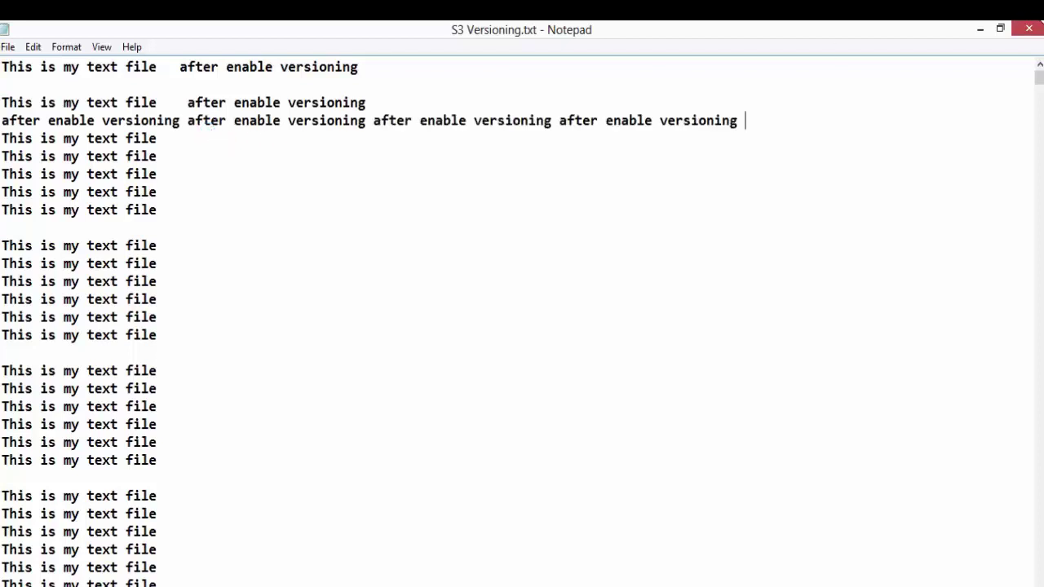
{"action": "mouse_move", "coordinate": [1030, 31]}
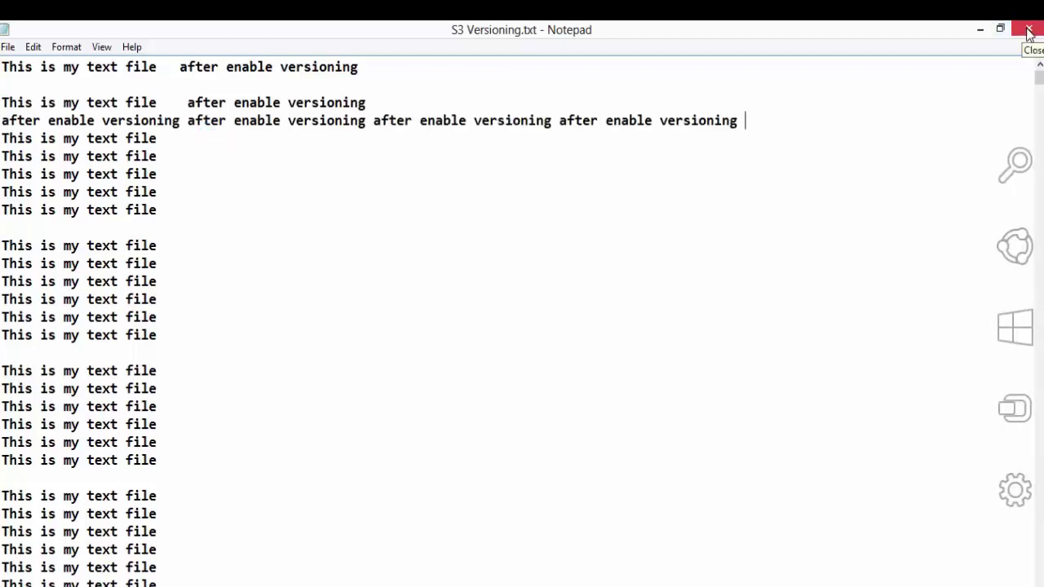
- Copy the opening lines, paste them five times below the next two "This is my text file" lines, and close the file with changes saved
{"action": "left_click_drag", "start_coordinate": [3, 244], "coordinate": [168, 351]}
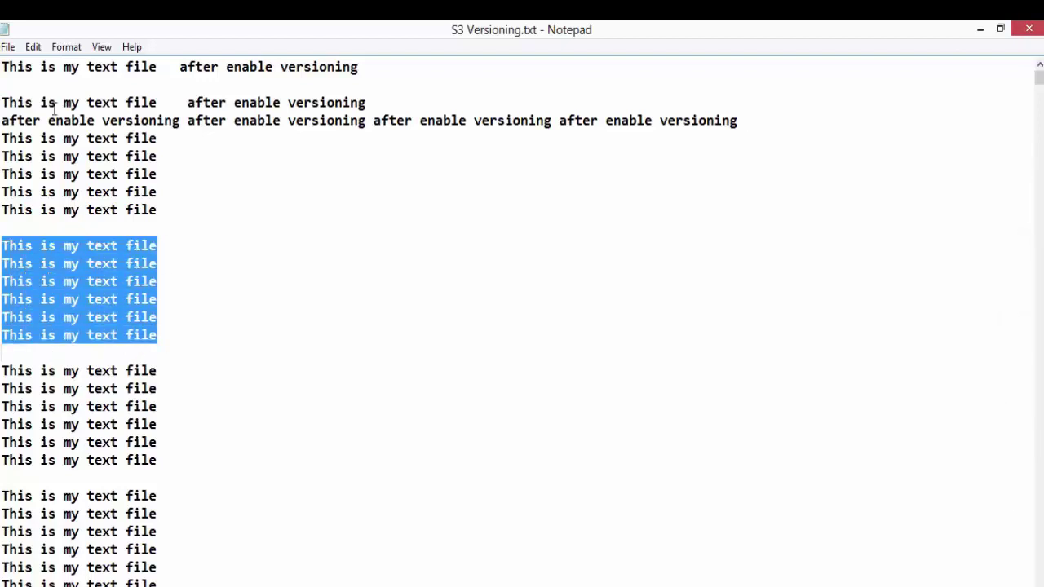
{"action": "left_click_drag", "start_coordinate": [40, 66], "coordinate": [713, 145]}
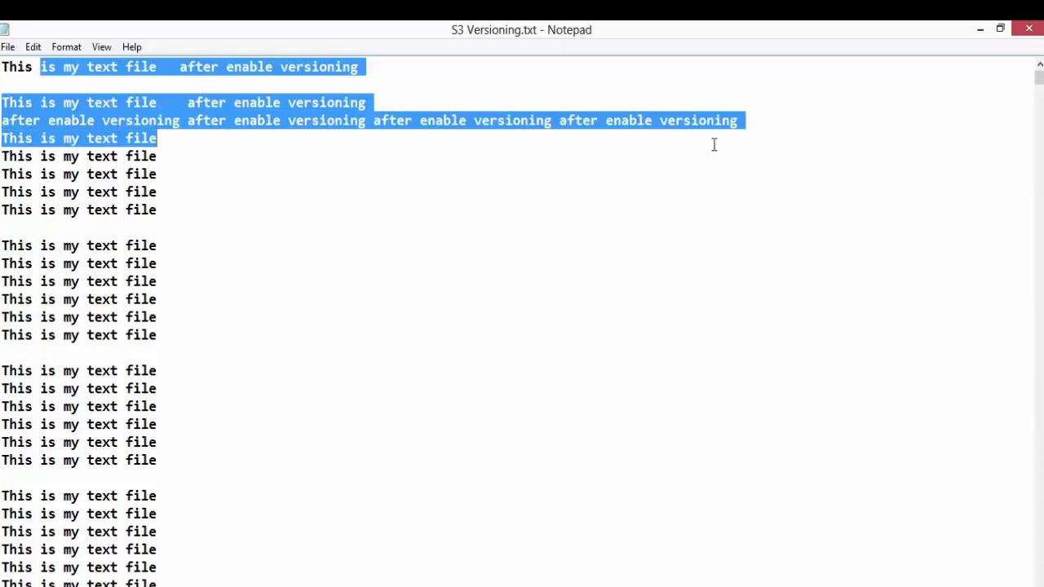
{"action": "left_click", "coordinate": [225, 155]}
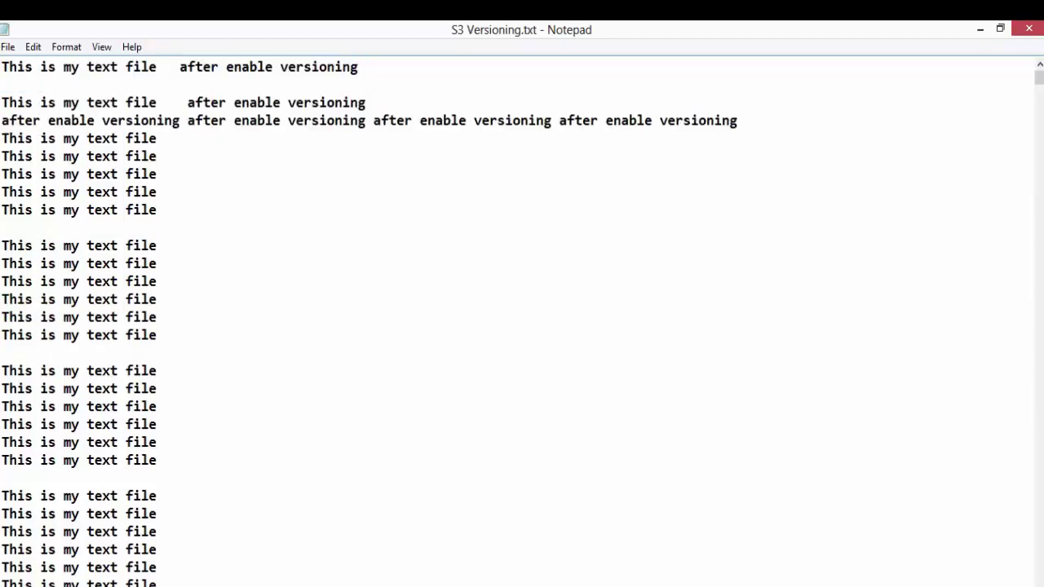
{"action": "key", "text": "Return"}
{"action": "key", "text": "Return"}
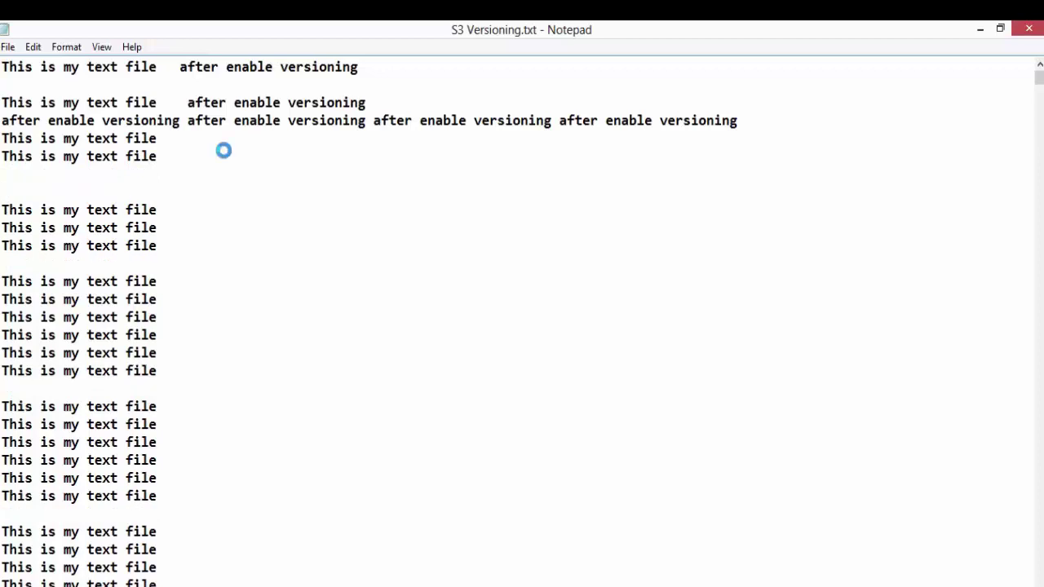
{"action": "key", "text": "ctrl+v"}
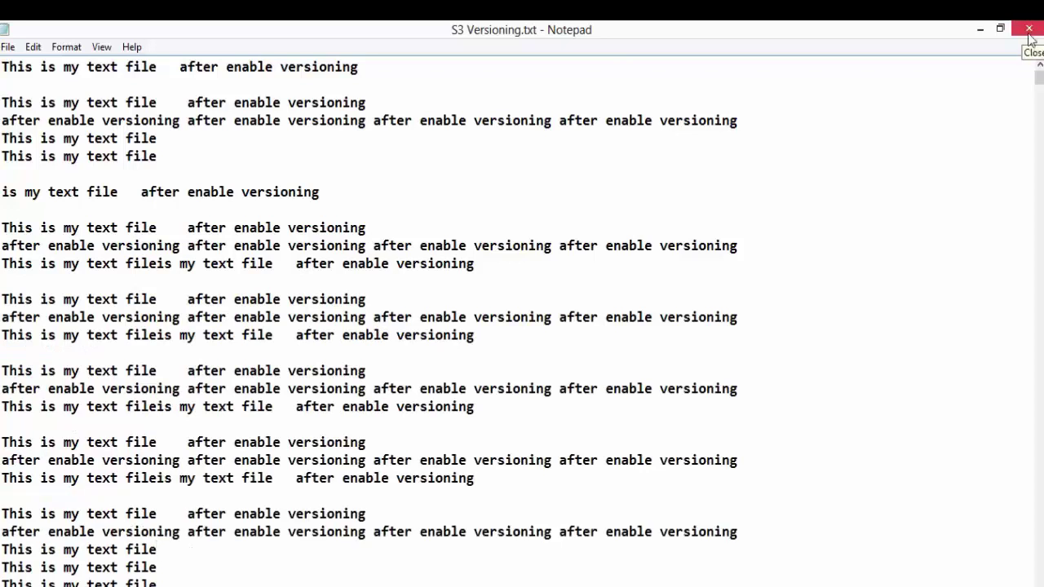
{"action": "left_click", "coordinate": [1031, 30]}
{"action": "left_click", "coordinate": [509, 334]}
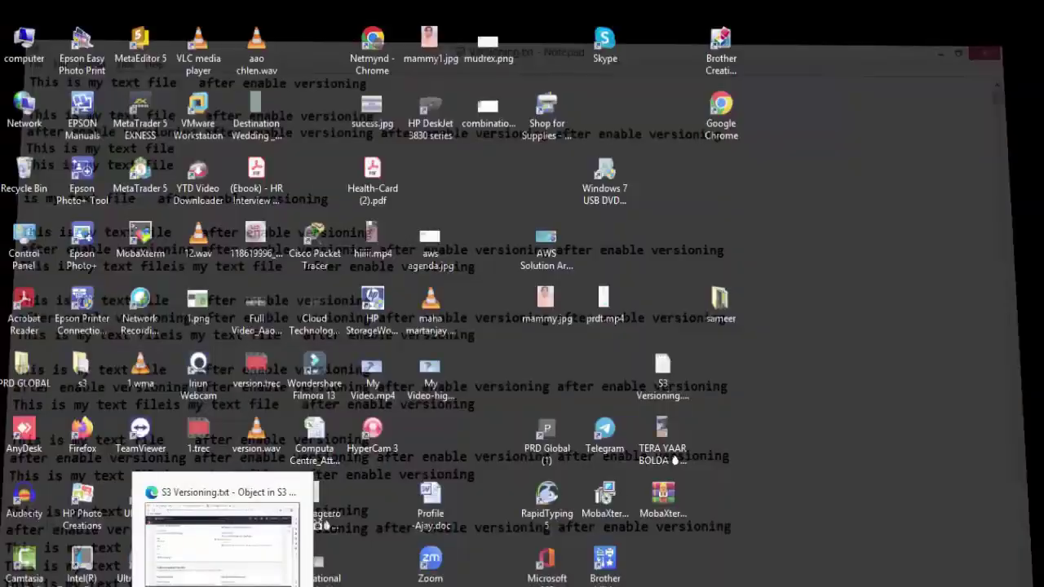
- Switch to the browser, save the netmynd bucket's Bucket Versioning with Enable selected, and check the versioning status in its properties
{"action": "left_click", "coordinate": [223, 586]}
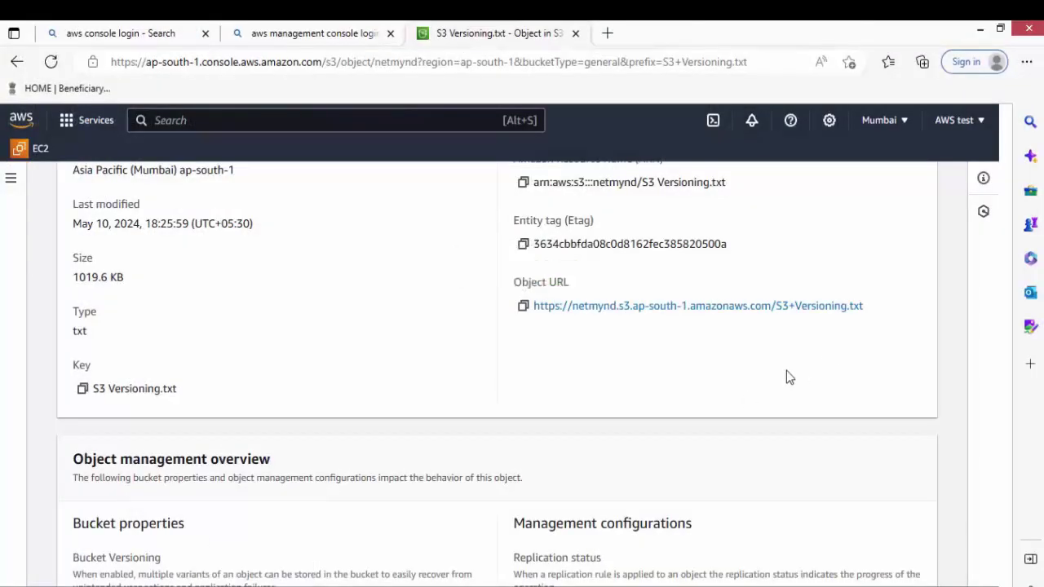
{"action": "scroll", "coordinate": [787, 376], "scroll_direction": "up", "scroll_amount": 4}
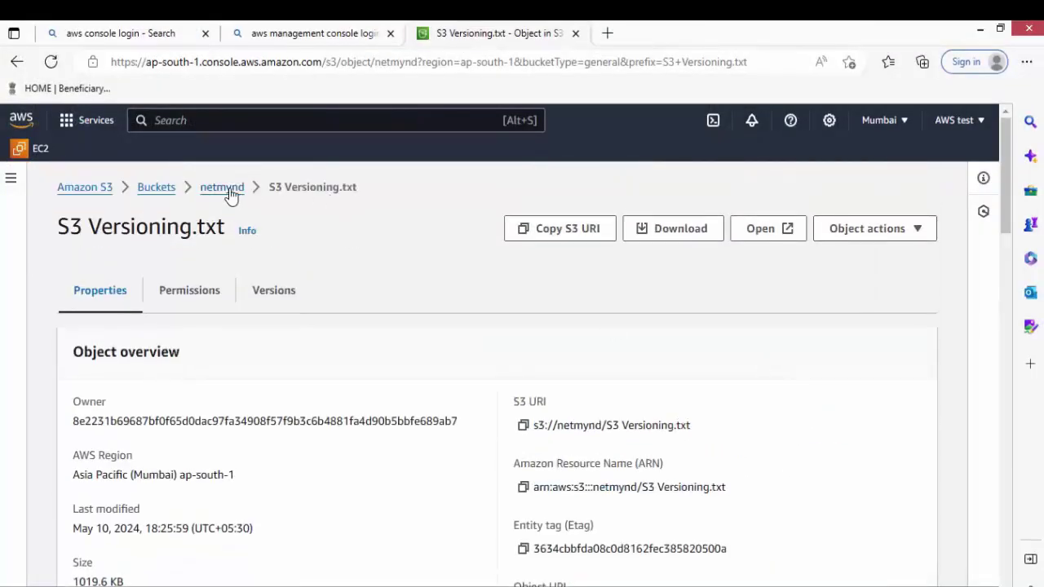
{"action": "left_click", "coordinate": [225, 187]}
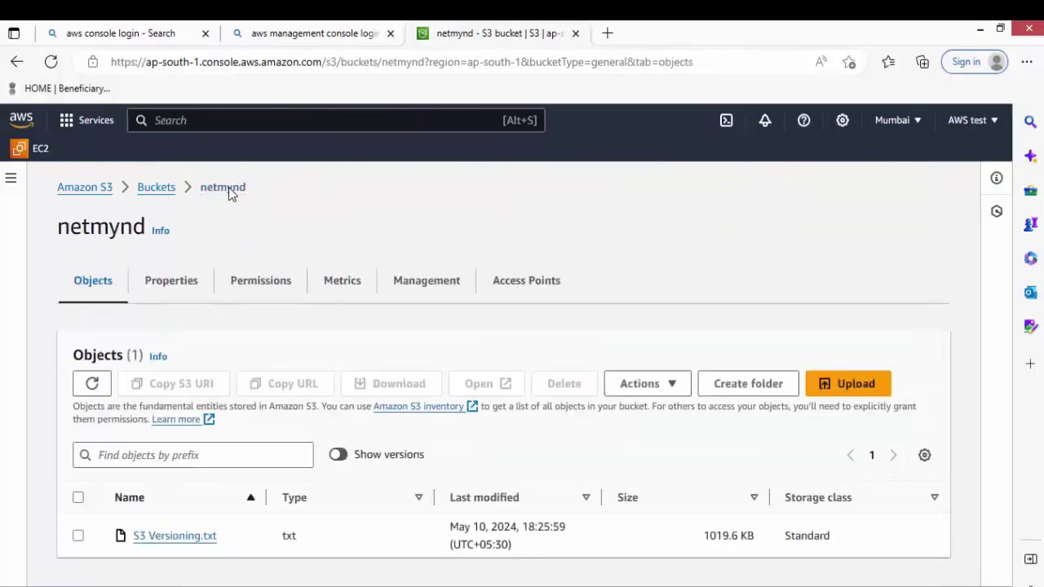
{"action": "left_click", "coordinate": [177, 282]}
{"action": "scroll", "coordinate": [178, 283], "scroll_direction": "down", "scroll_amount": 2}
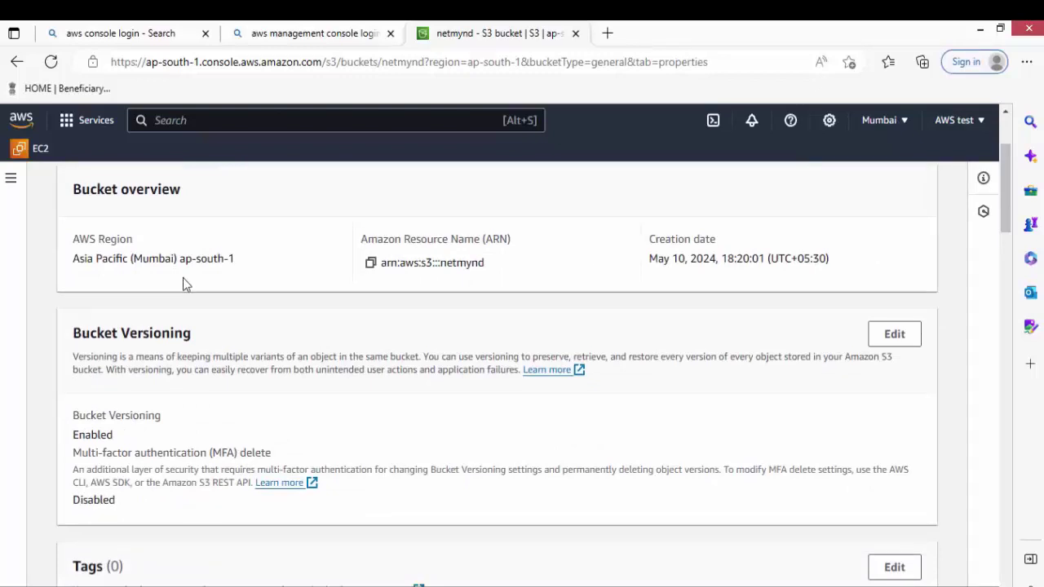
{"action": "left_click", "coordinate": [897, 336]}
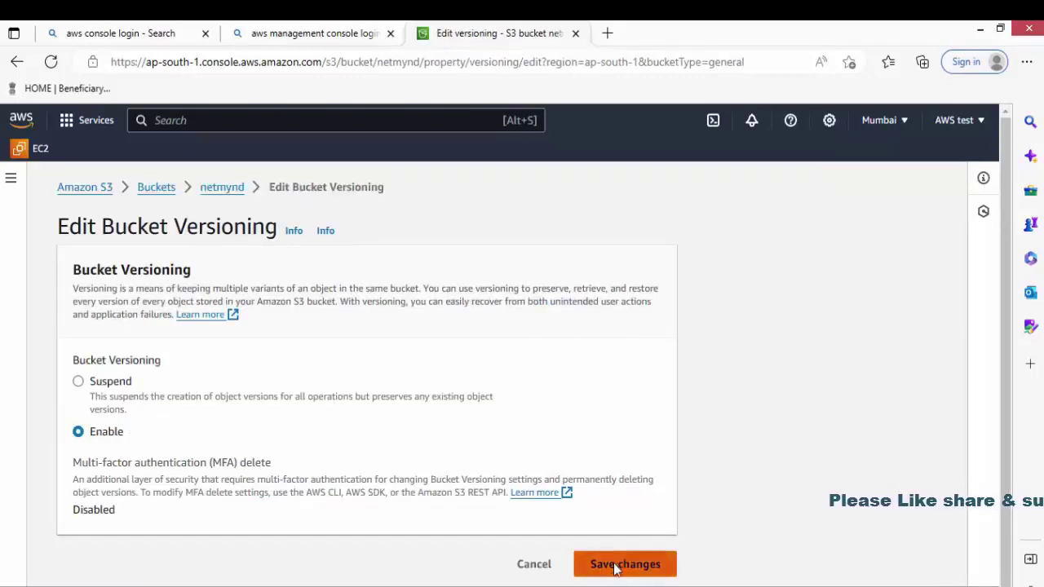
{"action": "left_click", "coordinate": [614, 565]}
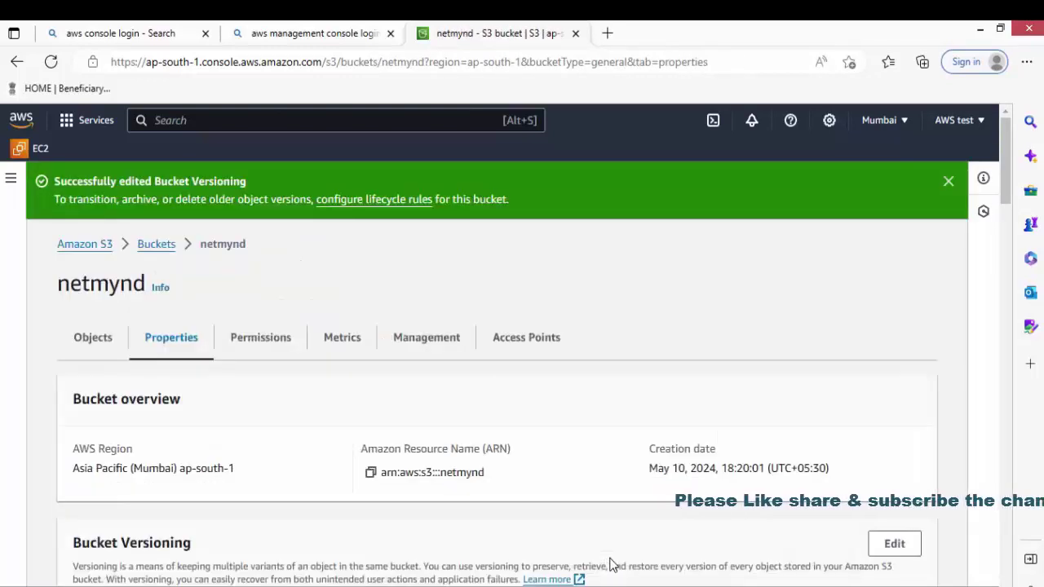
{"action": "scroll", "coordinate": [571, 538], "scroll_direction": "down", "scroll_amount": 3}
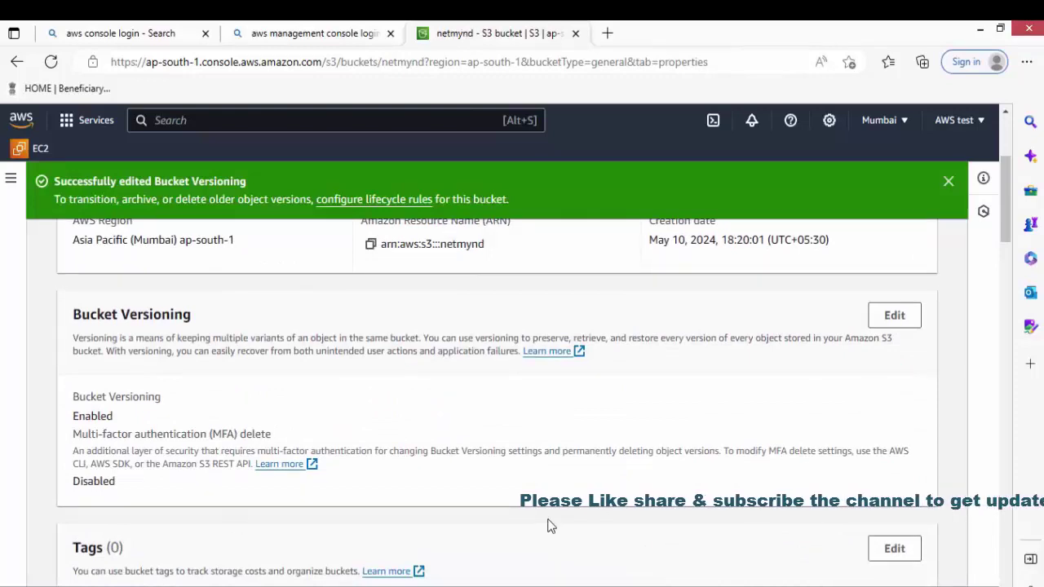
{"action": "left_click_drag", "start_coordinate": [114, 417], "coordinate": [67, 419]}
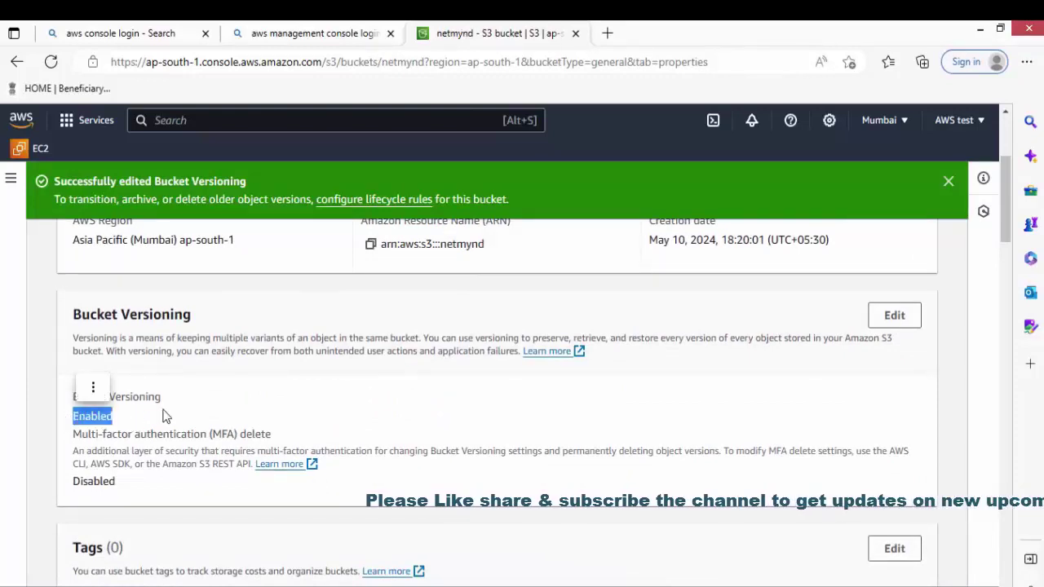
{"action": "left_click", "coordinate": [88, 392]}
{"action": "scroll", "coordinate": [163, 413], "scroll_direction": "up", "scroll_amount": 3}
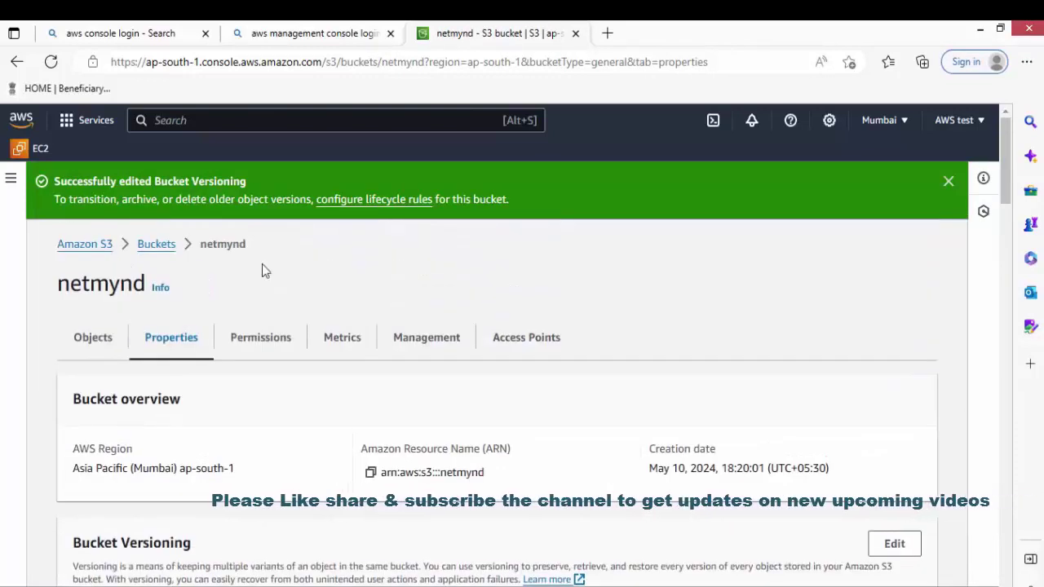
- Upload the edited S3 Versioning.txt from the desktop to the netmynd bucket and close the upload status
{"action": "left_click", "coordinate": [79, 352]}
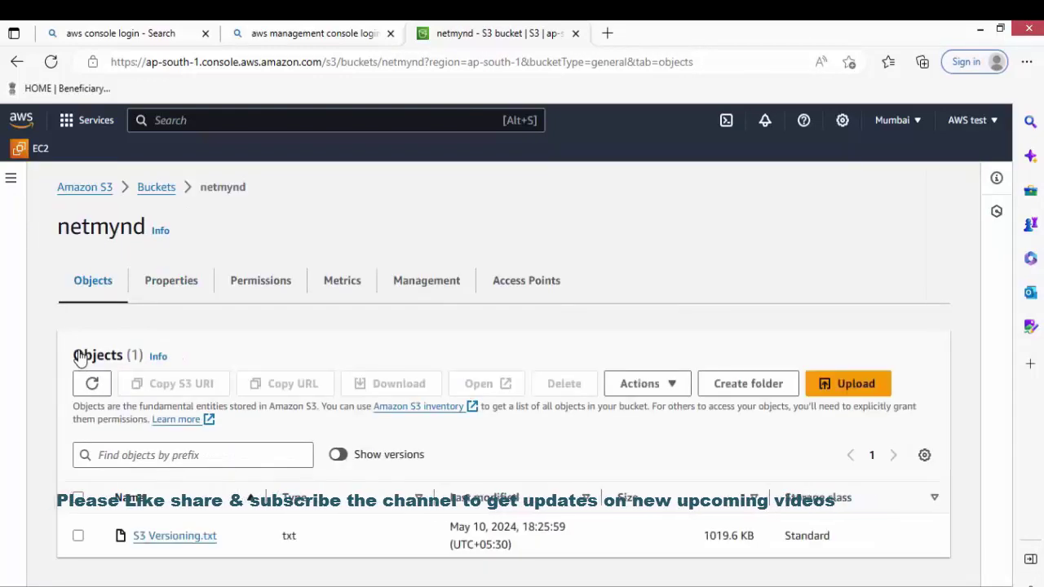
{"action": "left_click", "coordinate": [832, 385]}
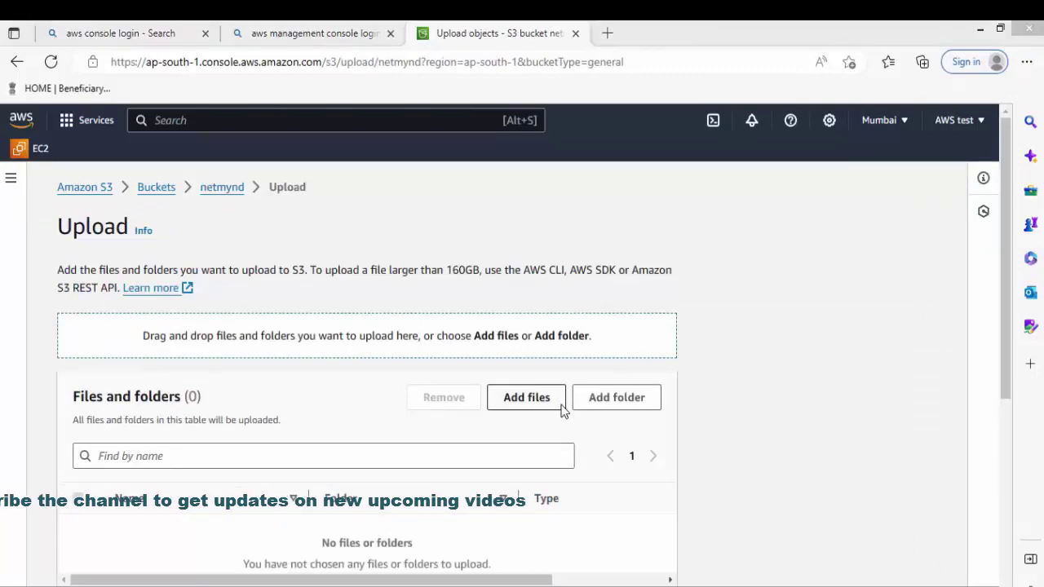
{"action": "left_click", "coordinate": [562, 410]}
{"action": "left_click", "coordinate": [561, 411]}
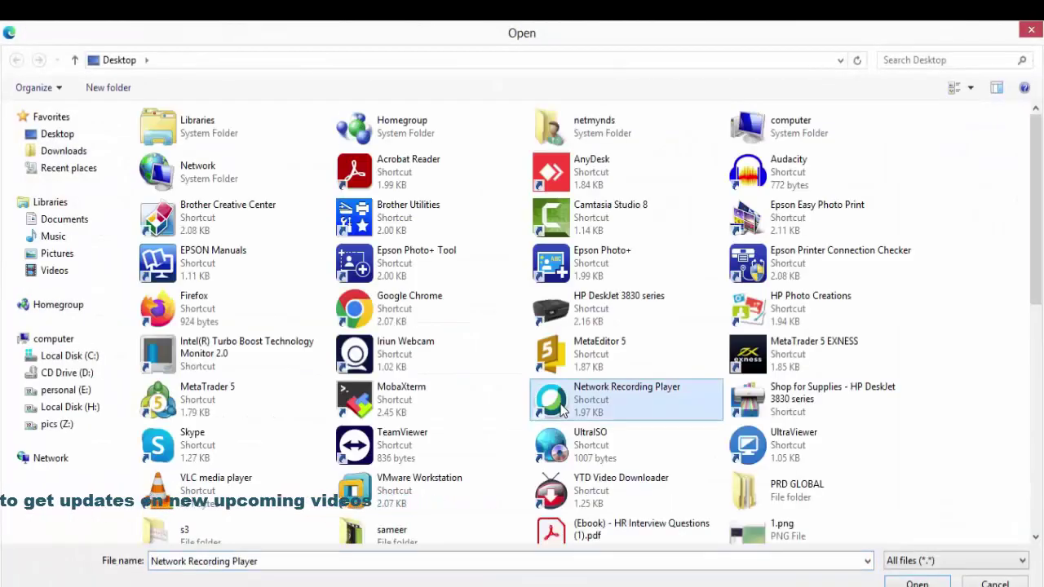
{"action": "type", "text": "sk"}
{"action": "scroll", "coordinate": [1018, 434], "scroll_direction": "down", "scroll_amount": 5}
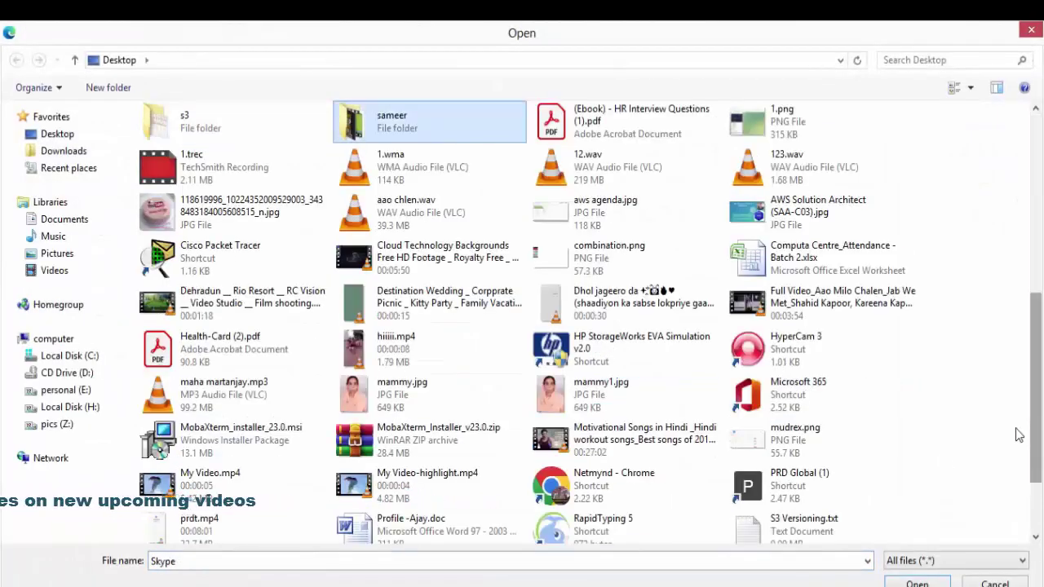
{"action": "double_click", "coordinate": [833, 523]}
{"action": "scroll", "coordinate": [834, 523], "scroll_direction": "down", "scroll_amount": 3}
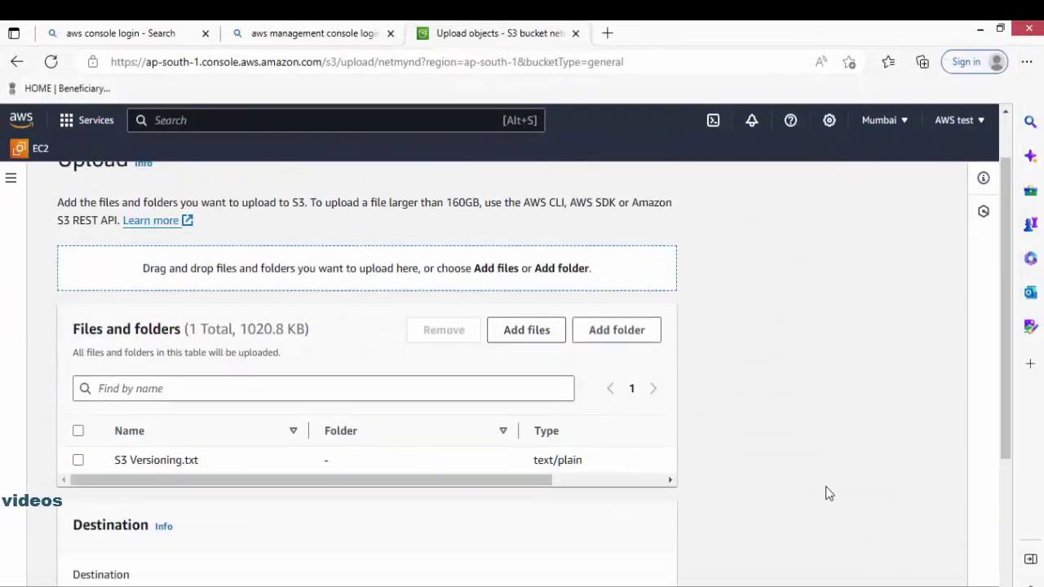
{"action": "left_click", "coordinate": [666, 561]}
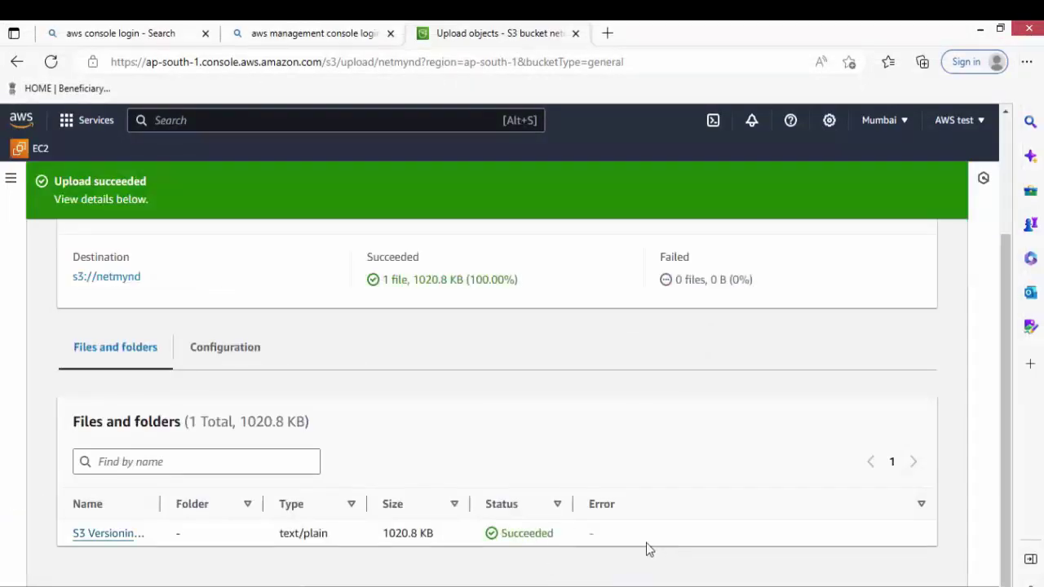
{"action": "scroll", "coordinate": [523, 475], "scroll_direction": "up", "scroll_amount": 2}
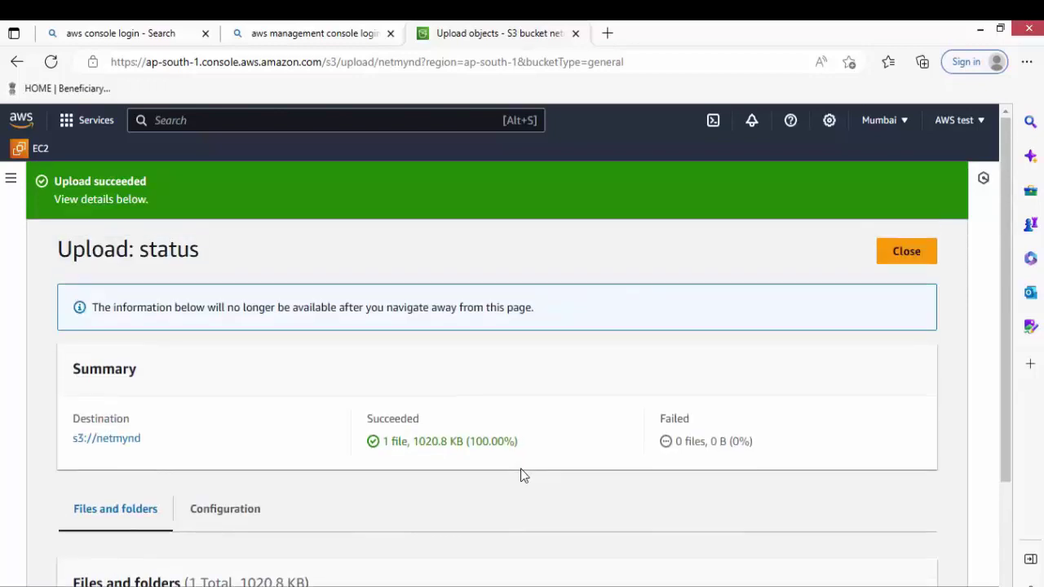
{"action": "left_click", "coordinate": [896, 258]}
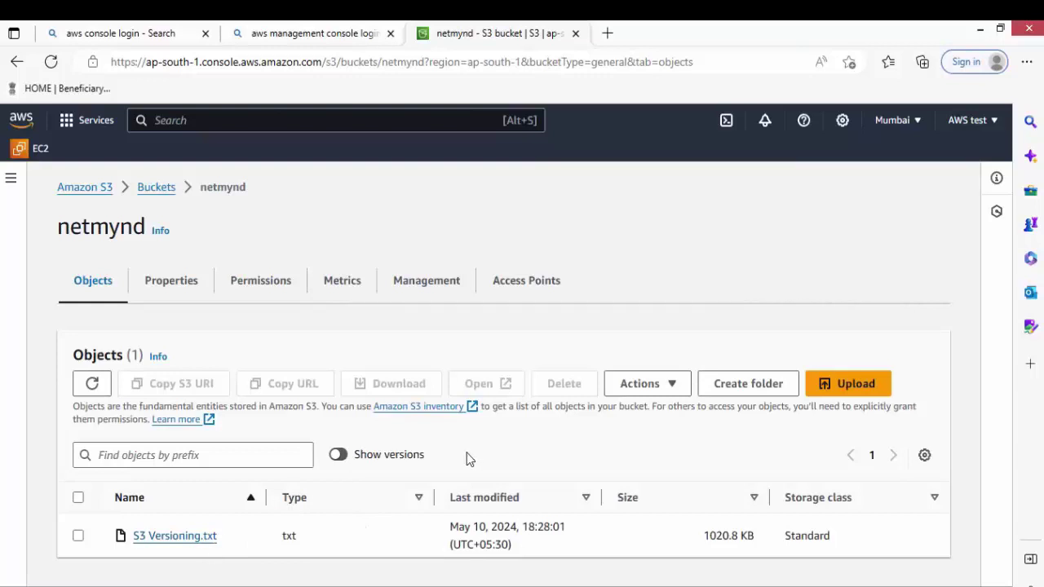
- Open the S3 Versioning.txt object in the netmynd bucket and copy its object URL
{"action": "left_click_drag", "start_coordinate": [422, 456], "coordinate": [354, 459]}
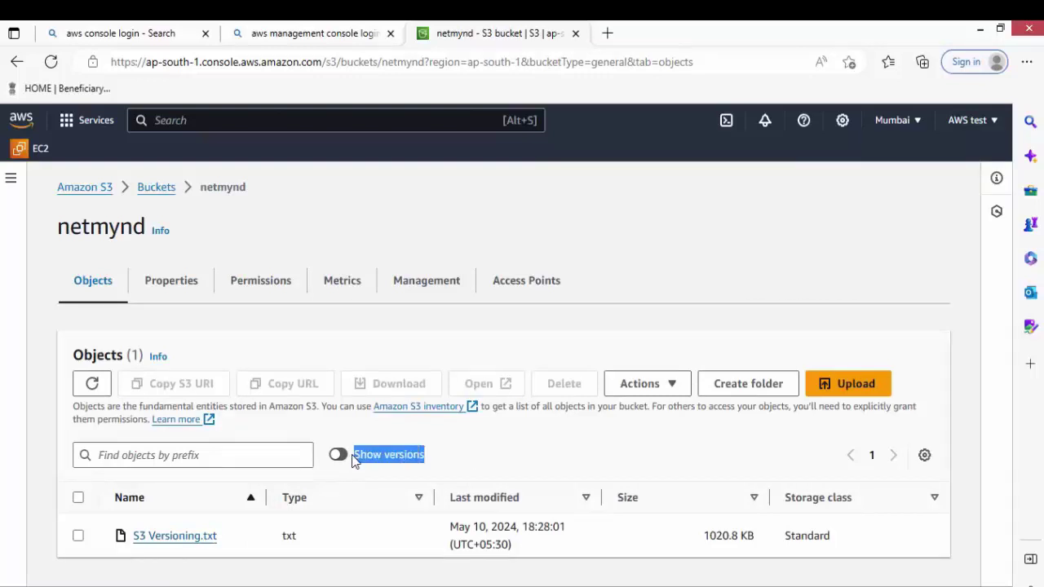
{"action": "left_click", "coordinate": [432, 473]}
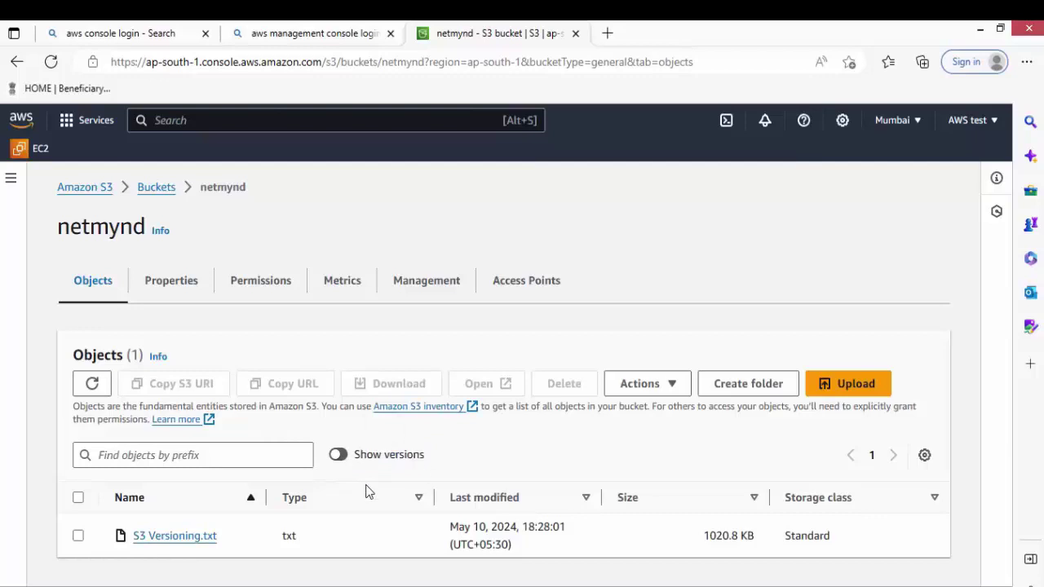
{"action": "left_click", "coordinate": [202, 540]}
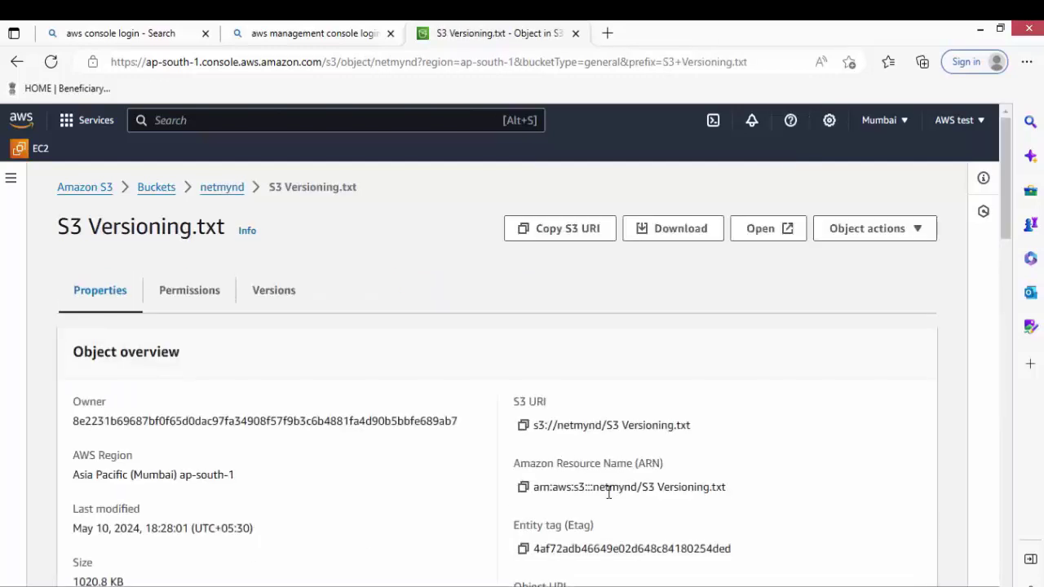
{"action": "scroll", "coordinate": [612, 506], "scroll_direction": "down", "scroll_amount": 1}
{"action": "left_click", "coordinate": [523, 537]}
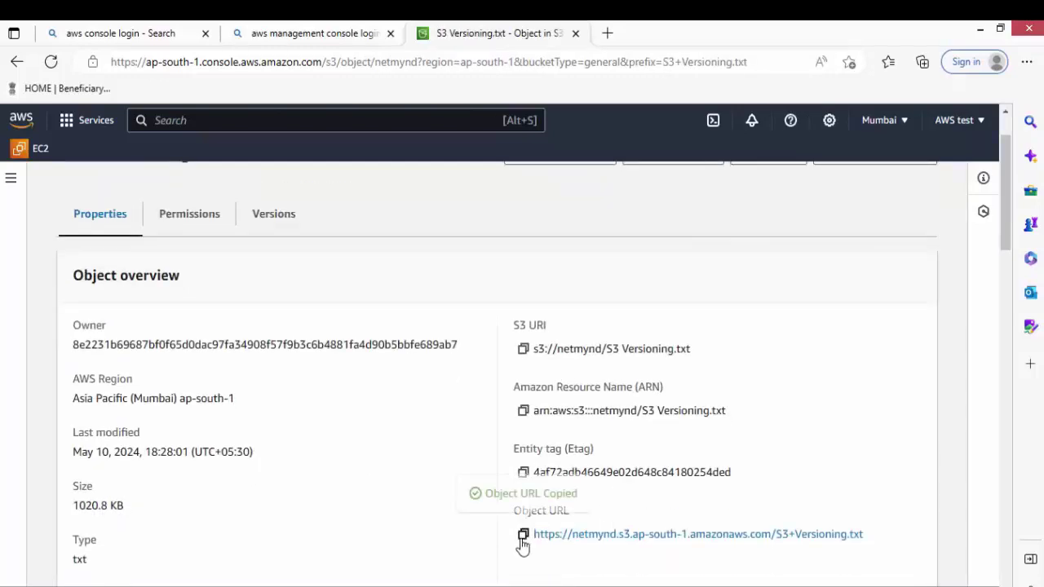
- Load the object URL in a new browser tab, examine the repeated versioning text, and return to the object's console tab
{"action": "left_click", "coordinate": [607, 32]}
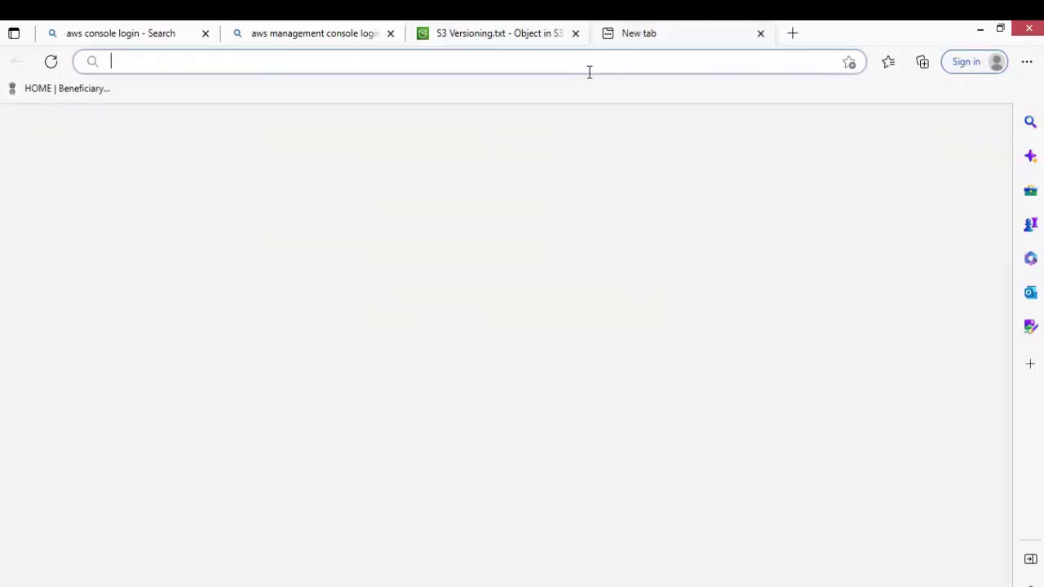
{"action": "left_click", "coordinate": [592, 63]}
{"action": "key", "text": "ctrl+v"}
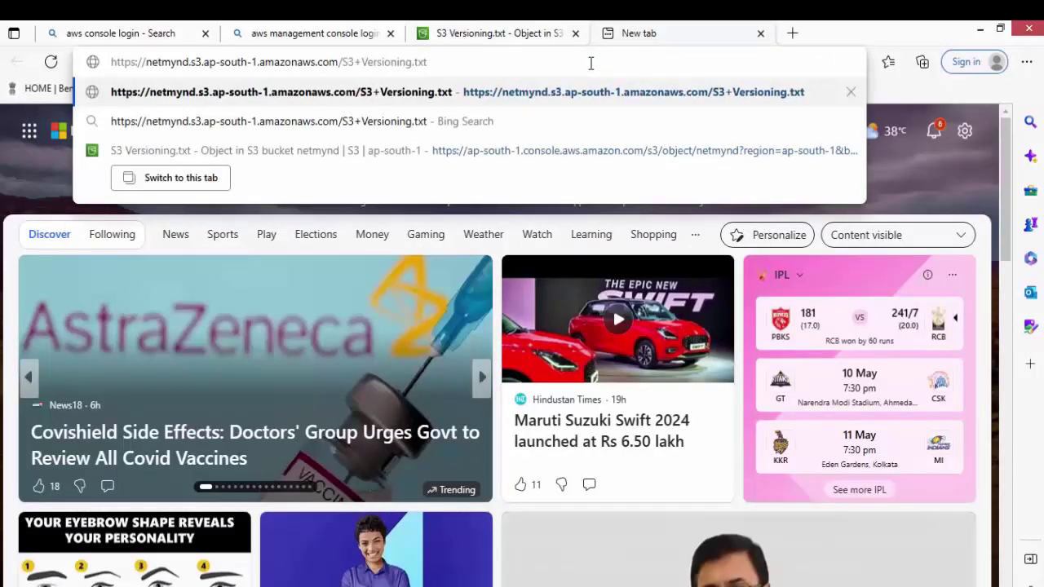
{"action": "key", "text": "Return"}
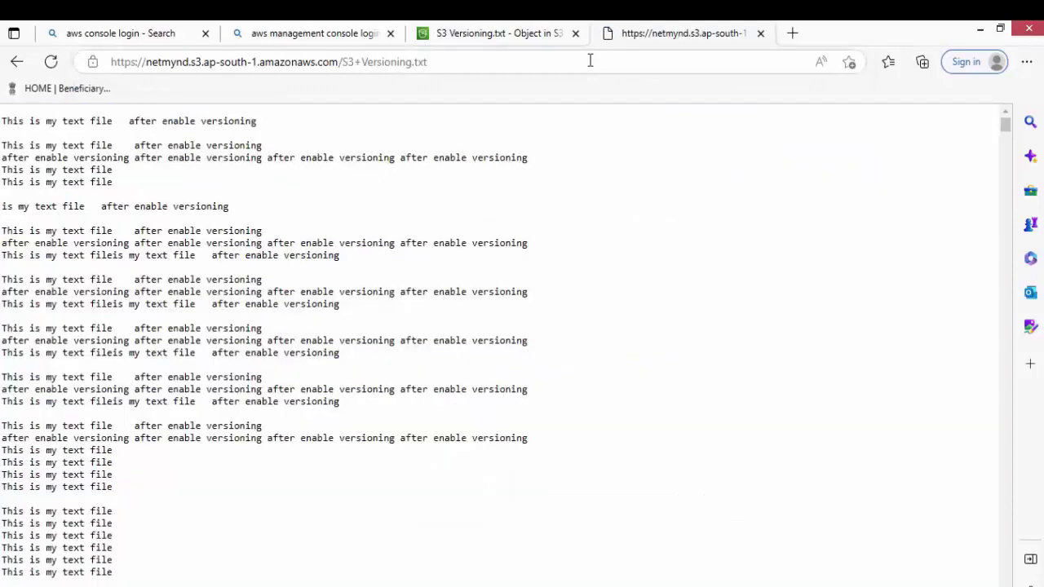
{"action": "left_click_drag", "start_coordinate": [269, 156], "coordinate": [589, 161]}
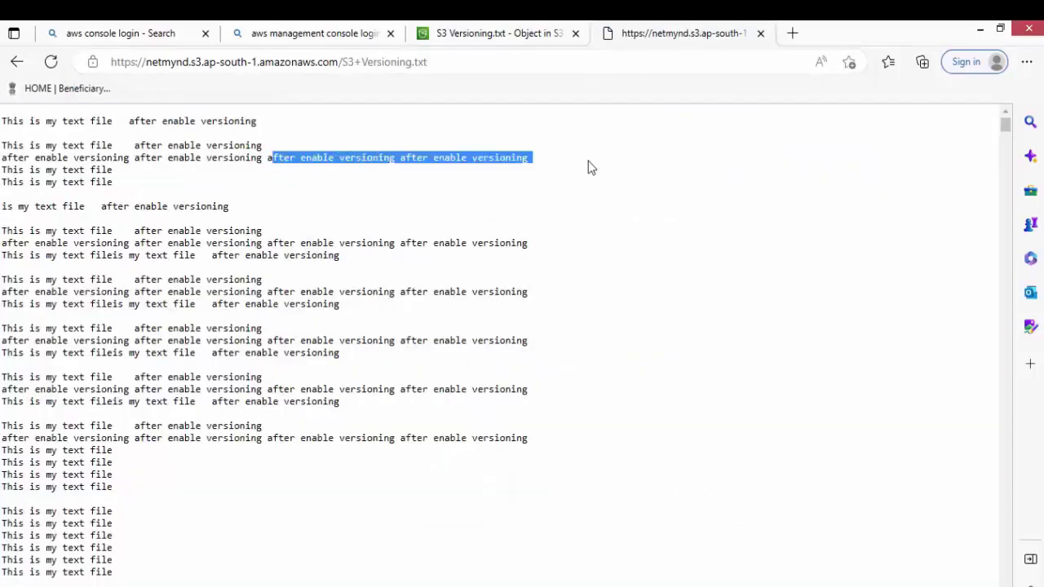
{"action": "left_click", "coordinate": [504, 34]}
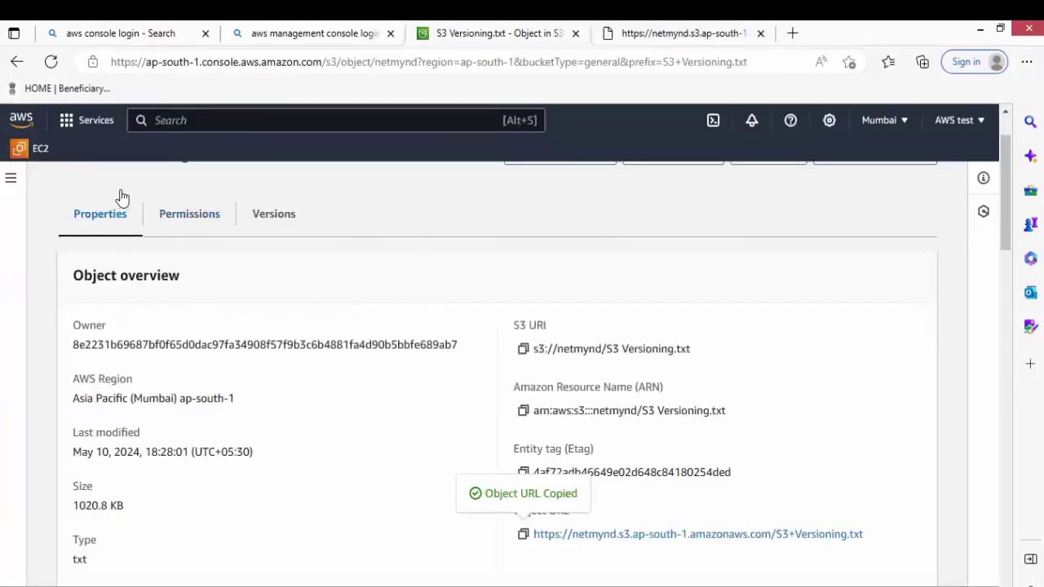
- Return to the netmynd bucket, show its object versions, and examine the current S3 Versioning.txt version's properties
{"action": "scroll", "coordinate": [190, 206], "scroll_direction": "up", "scroll_amount": 1}
{"action": "left_click", "coordinate": [231, 188]}
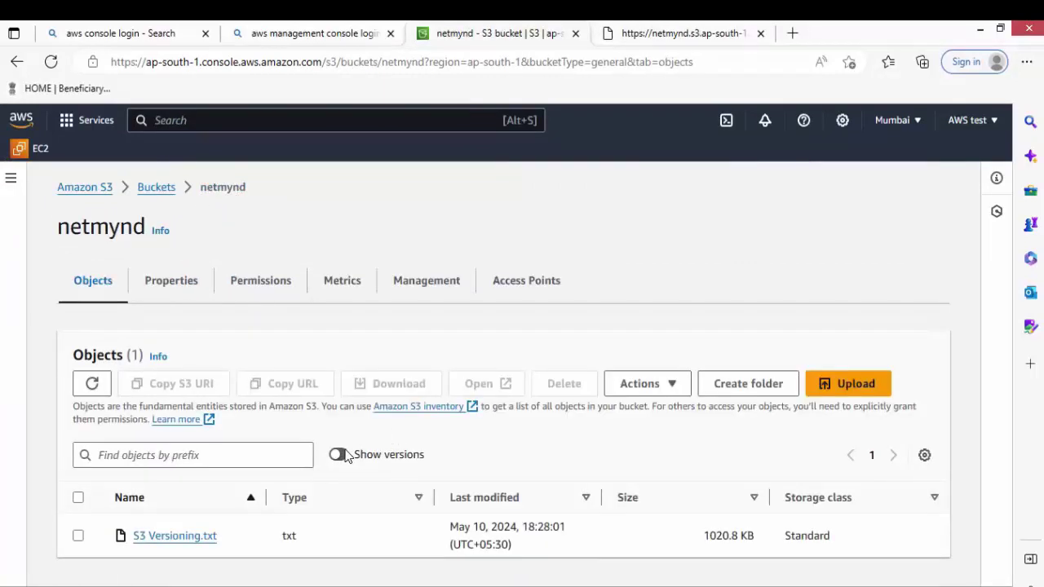
{"action": "left_click", "coordinate": [344, 456]}
{"action": "scroll", "coordinate": [353, 461], "scroll_direction": "down", "scroll_amount": 2}
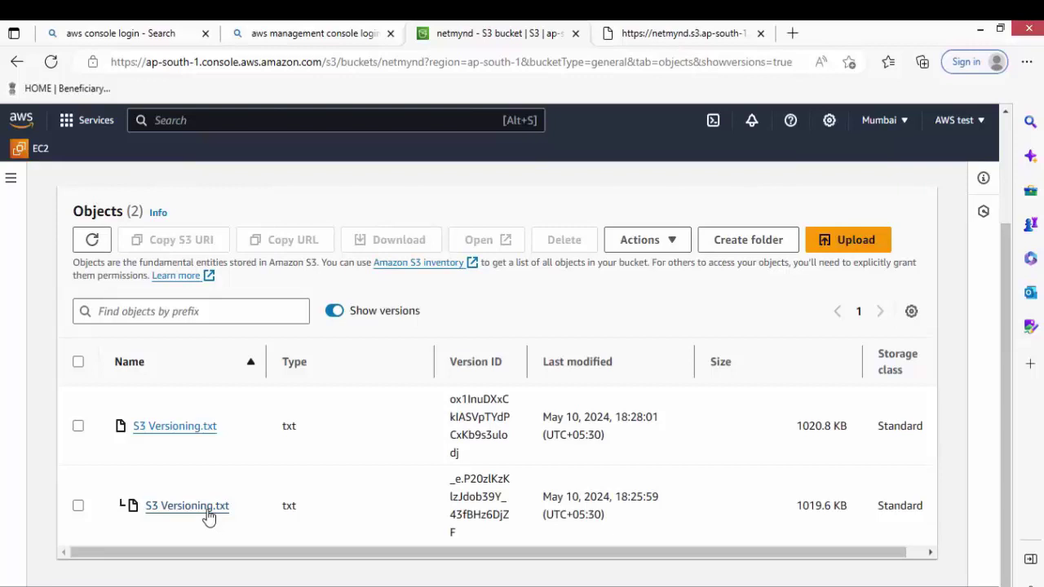
{"action": "left_click", "coordinate": [205, 435]}
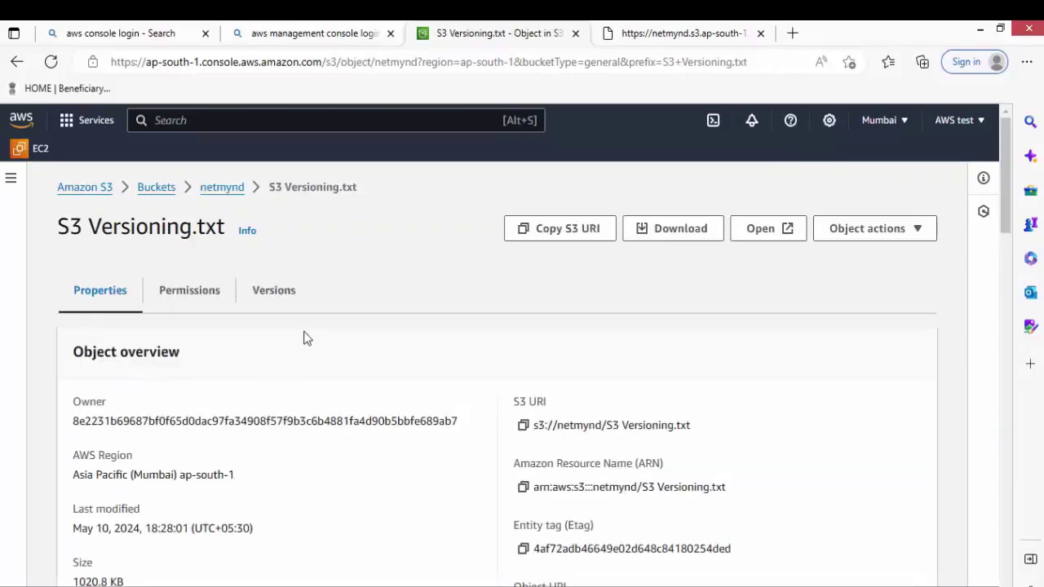
{"action": "scroll", "coordinate": [303, 338], "scroll_direction": "down", "scroll_amount": 4}
{"action": "scroll", "coordinate": [303, 338], "scroll_direction": "up", "scroll_amount": 4}
- Show the netmynd bucket's versions again, open the older S3 Versioning.txt version, and copy its object URL
{"action": "left_click", "coordinate": [225, 188]}
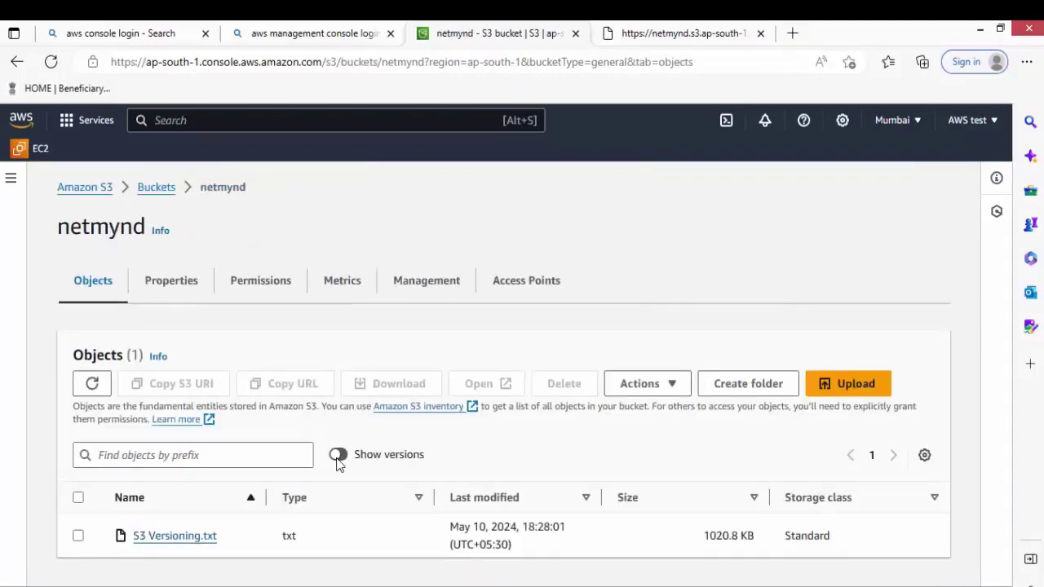
{"action": "left_click", "coordinate": [338, 455]}
{"action": "scroll", "coordinate": [344, 459], "scroll_direction": "down", "scroll_amount": 2}
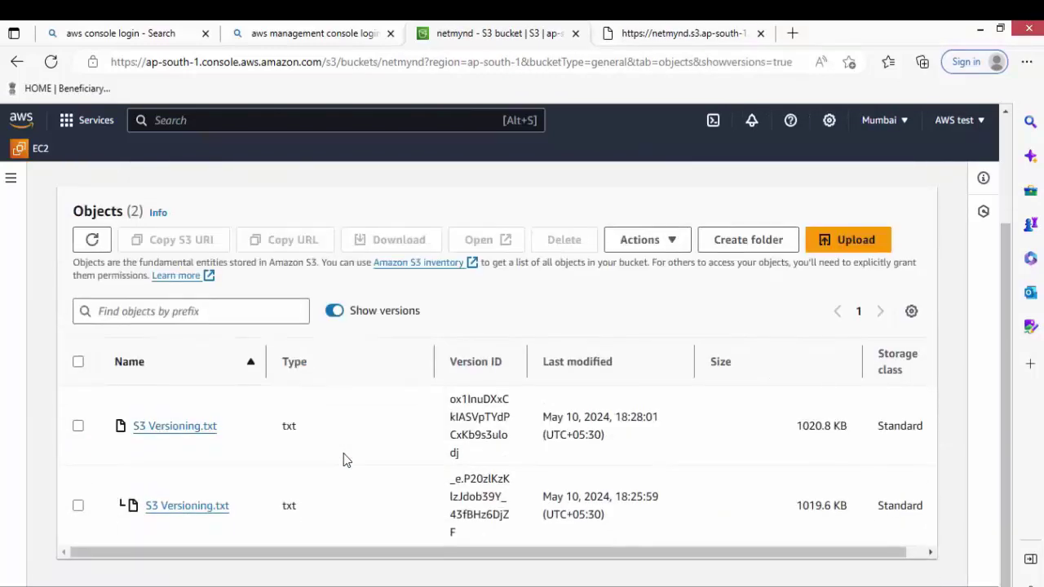
{"action": "left_click", "coordinate": [168, 507]}
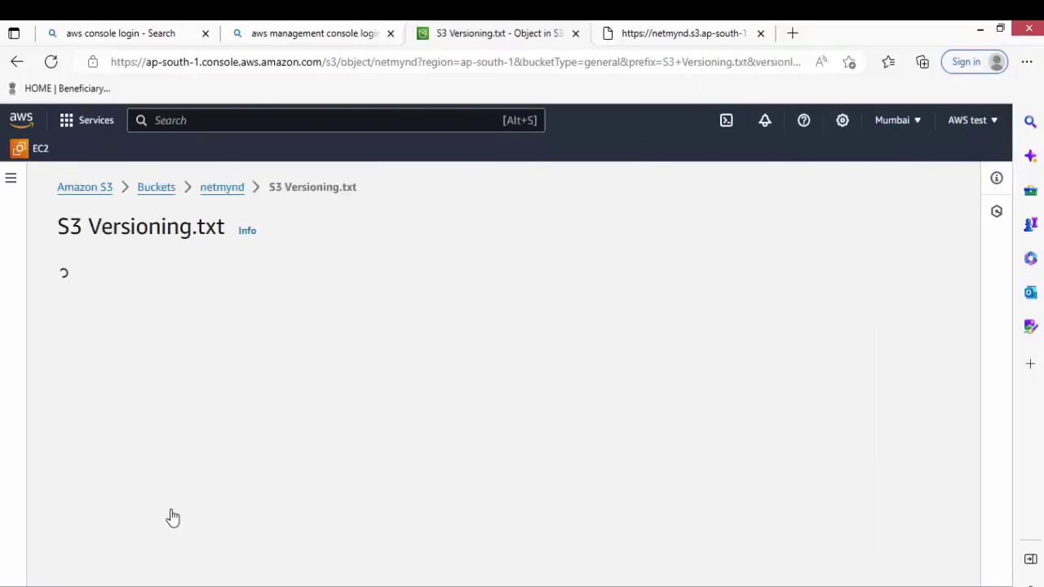
{"action": "scroll", "coordinate": [612, 571], "scroll_direction": "down", "scroll_amount": 3}
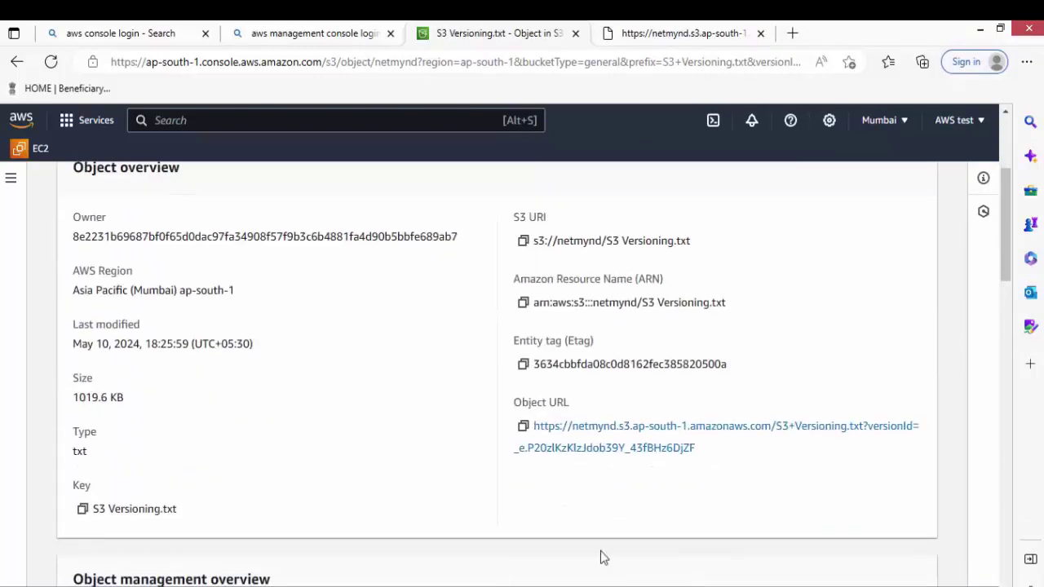
{"action": "left_click", "coordinate": [522, 426]}
- Load the older version's object URL in a new browser tab, examine its text, and return to the object's console tab
{"action": "left_click", "coordinate": [793, 32]}
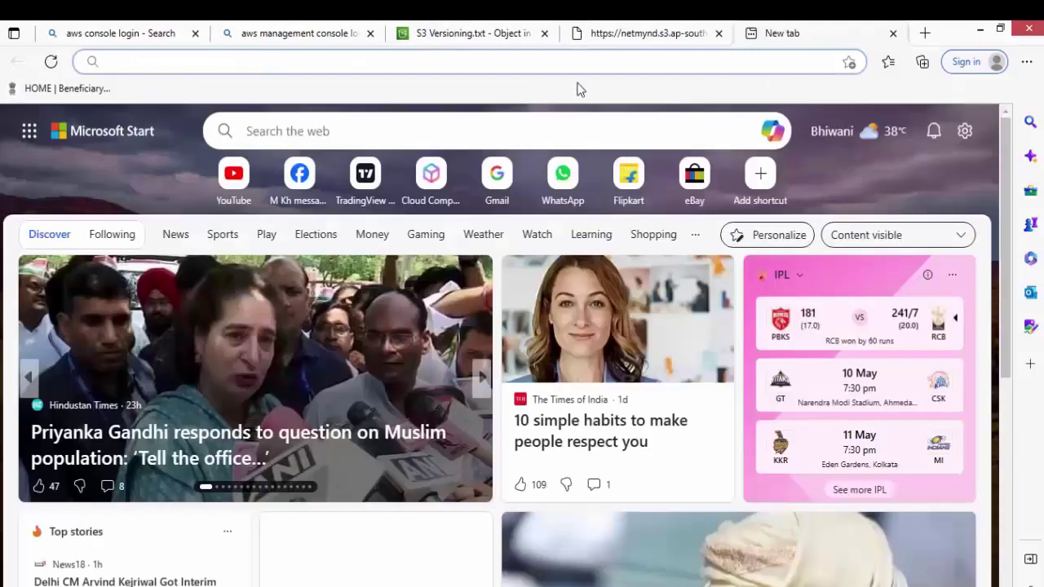
{"action": "left_click", "coordinate": [584, 70]}
{"action": "key", "text": "ctrl+v"}
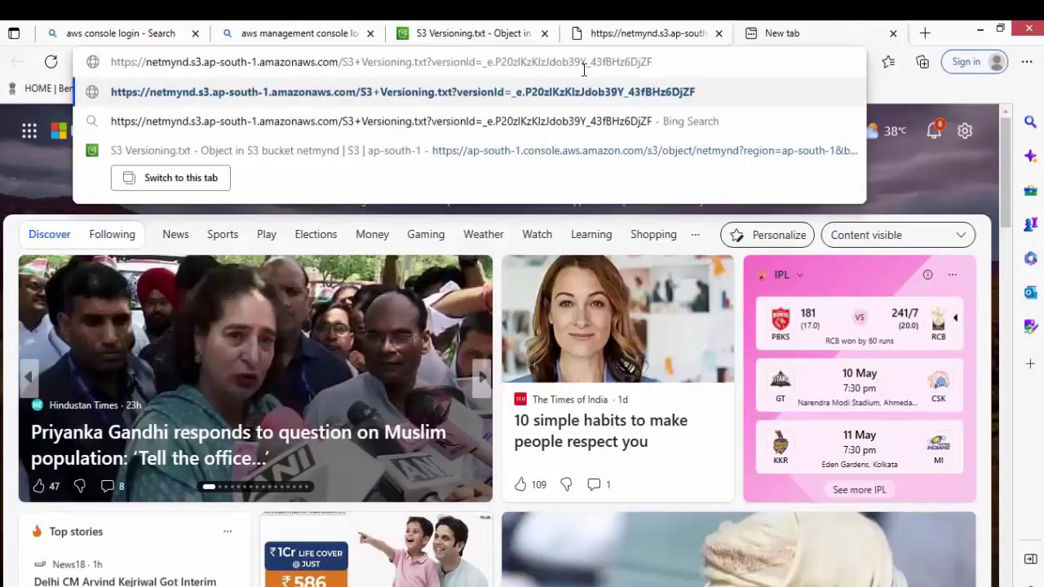
{"action": "key", "text": "Return"}
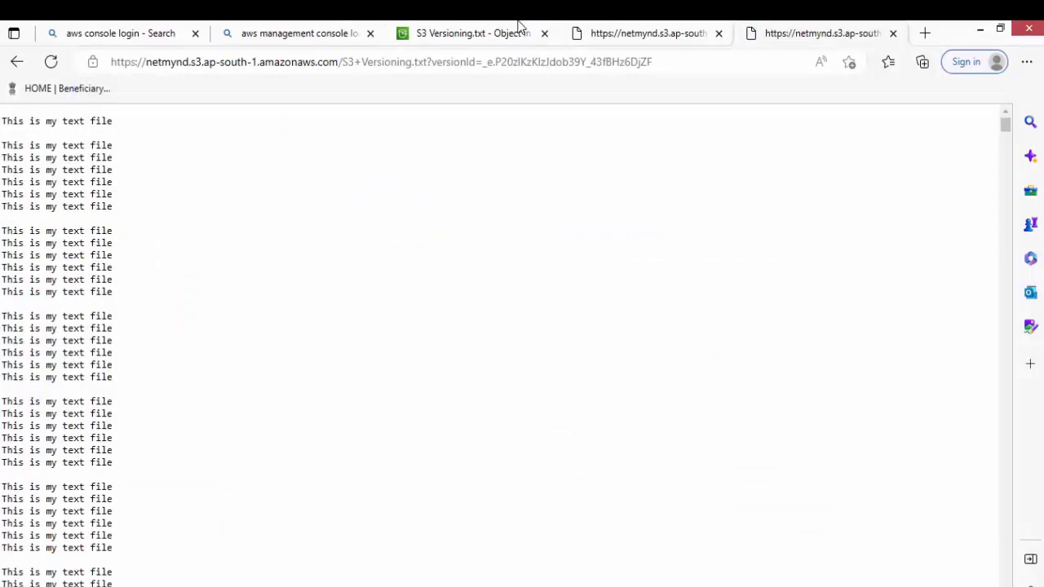
{"action": "left_click", "coordinate": [509, 36]}
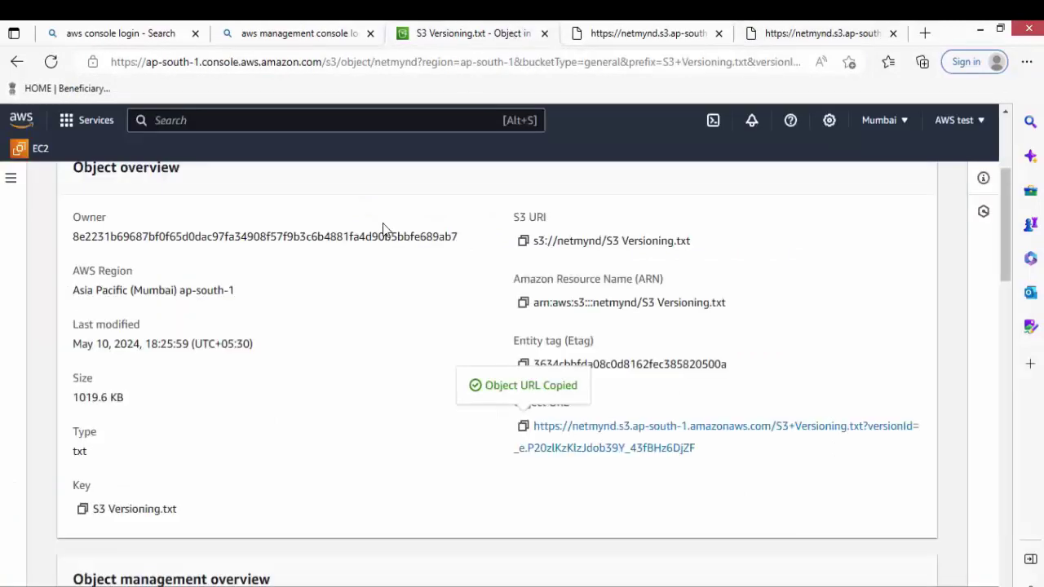
- Go back to the netmynd bucket, review the S3 Versioning.txt versions, and hide the versions again
{"action": "scroll", "coordinate": [383, 228], "scroll_direction": "up", "scroll_amount": 3}
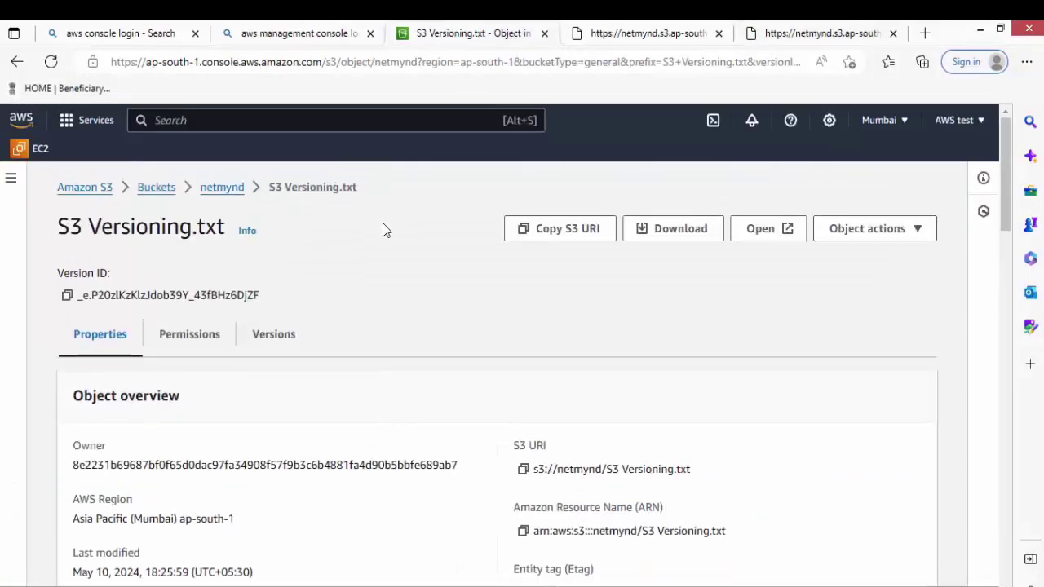
{"action": "left_click", "coordinate": [223, 188]}
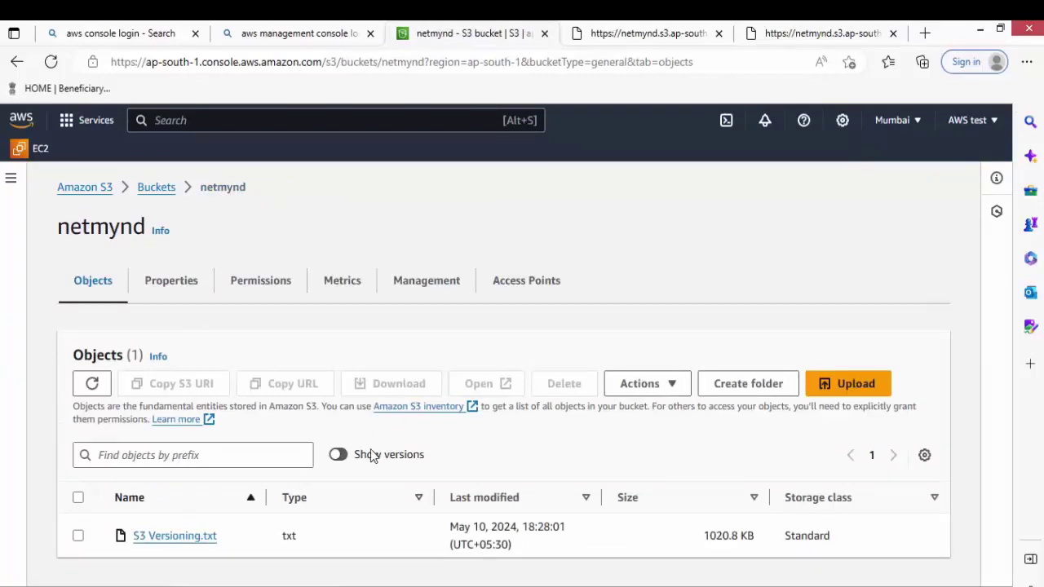
{"action": "left_click", "coordinate": [341, 458]}
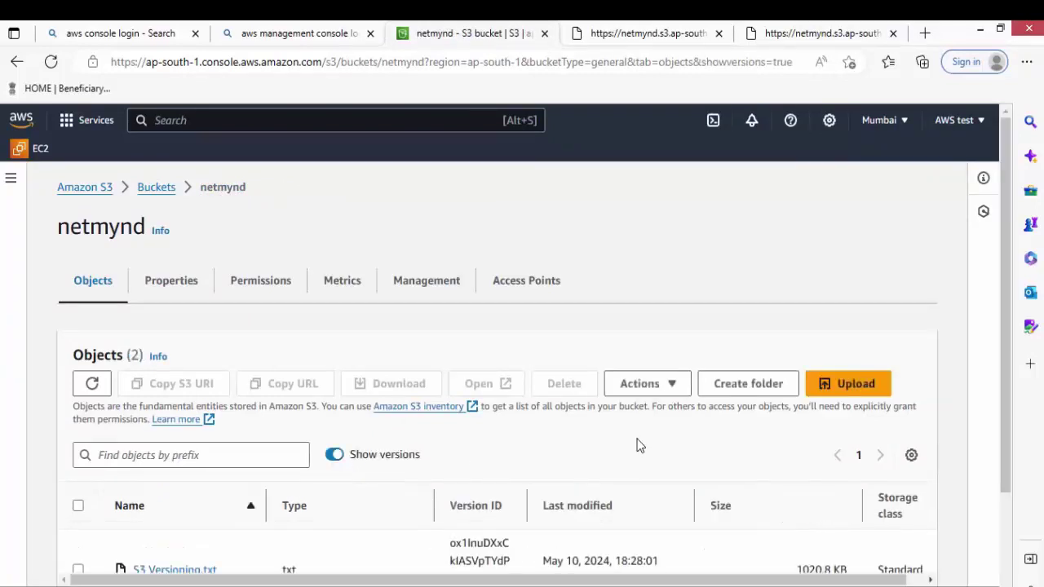
{"action": "scroll", "coordinate": [638, 440], "scroll_direction": "down", "scroll_amount": 2}
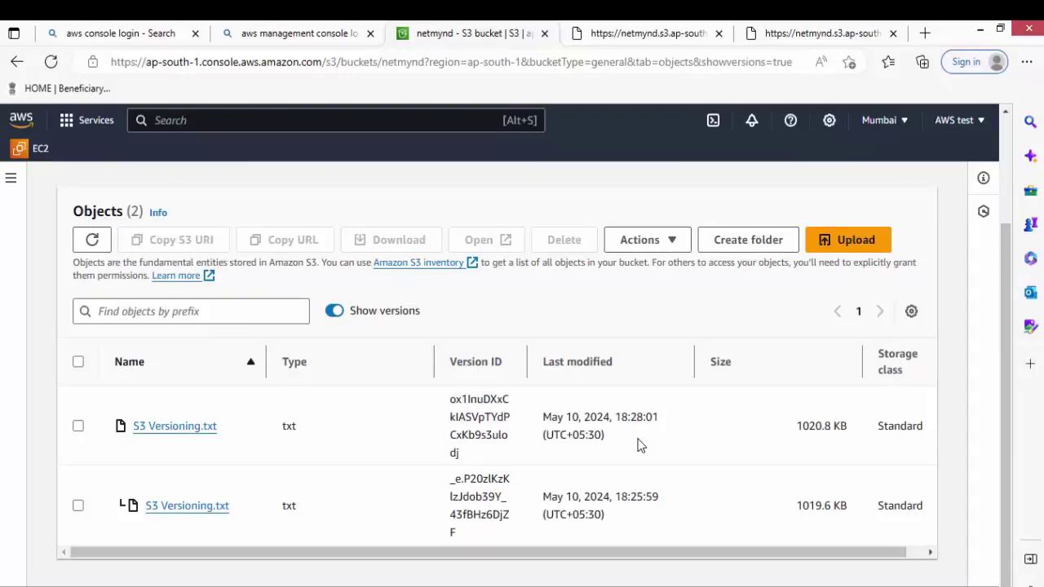
{"action": "left_click", "coordinate": [334, 313]}
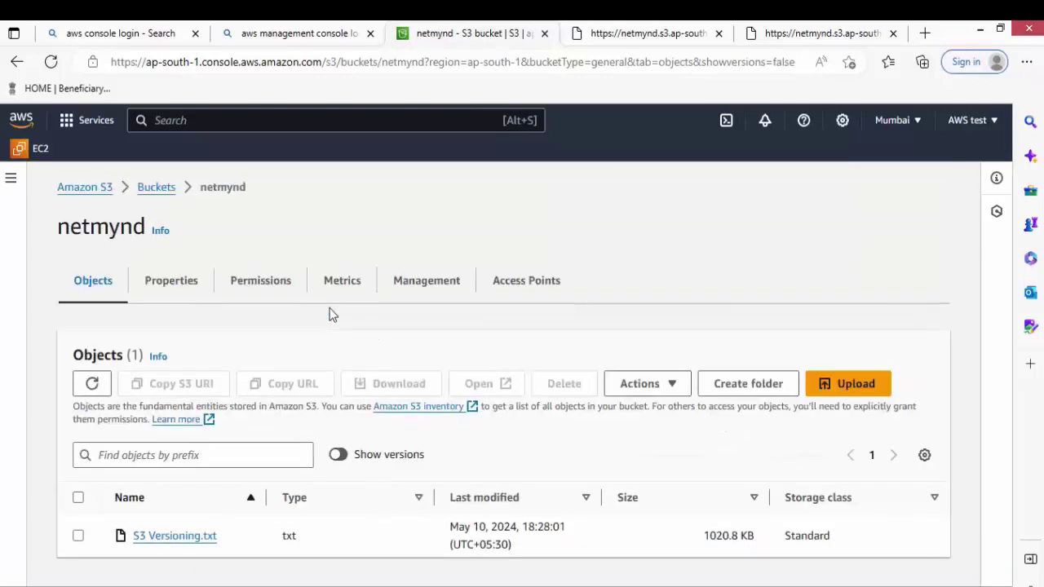
- Delete S3 Versioning.txt from the netmynd bucket, confirming with "delete", and close the deletion status
{"action": "left_click", "coordinate": [78, 536]}
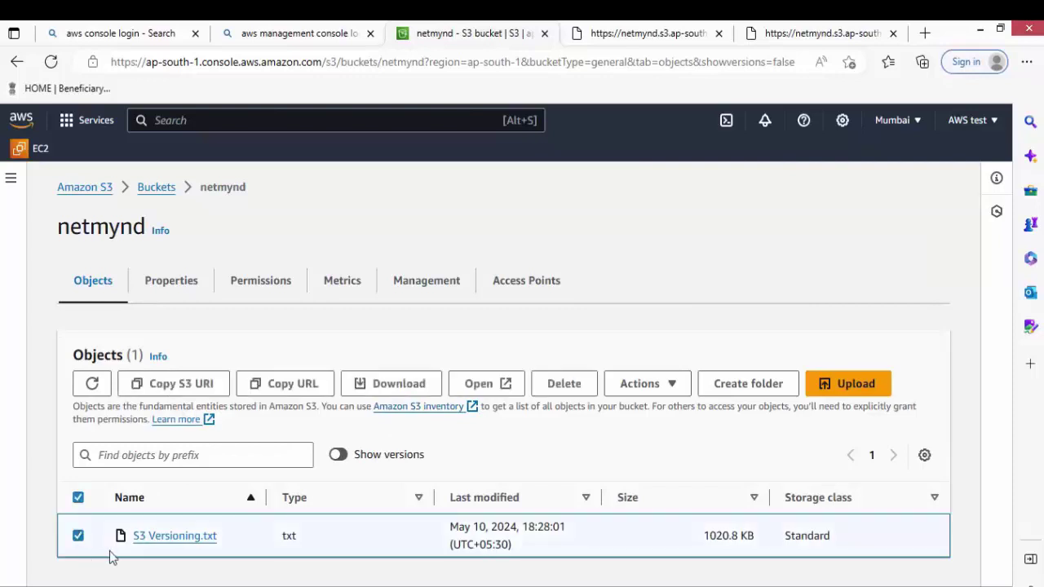
{"action": "left_click", "coordinate": [566, 388]}
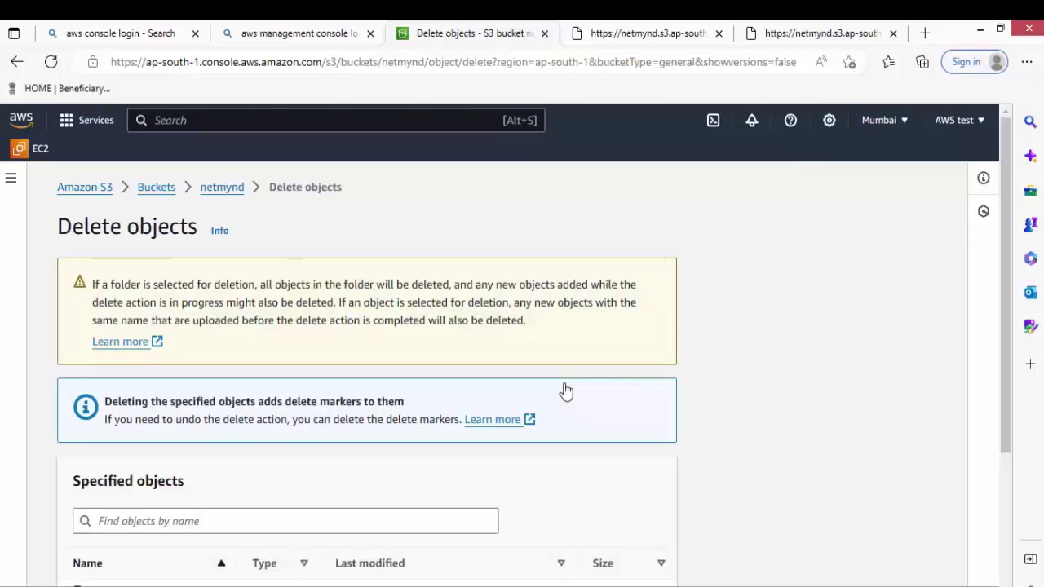
{"action": "scroll", "coordinate": [560, 391], "scroll_direction": "down", "scroll_amount": 3}
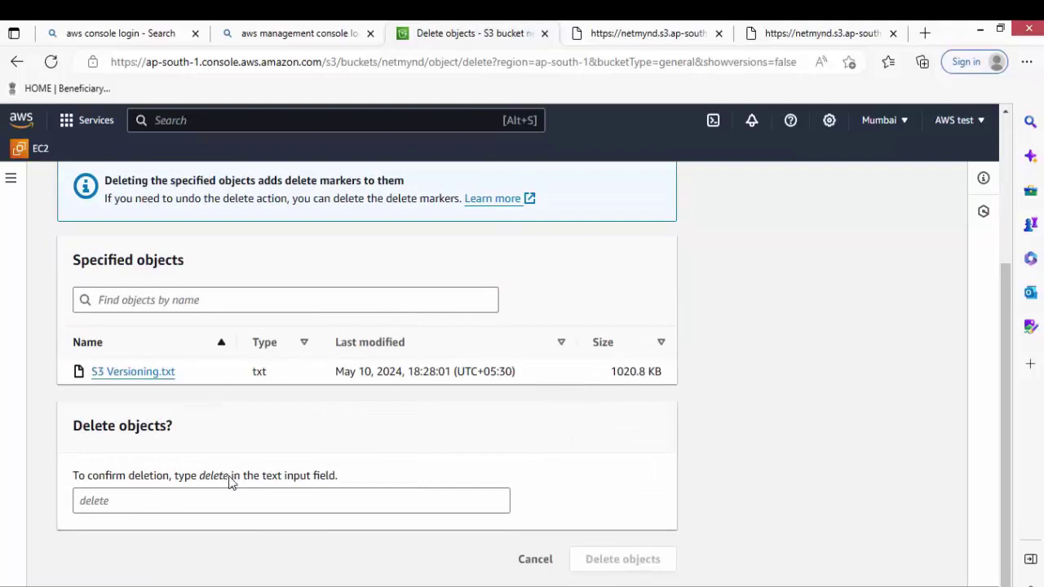
{"action": "left_click_drag", "start_coordinate": [231, 483], "coordinate": [203, 480]}
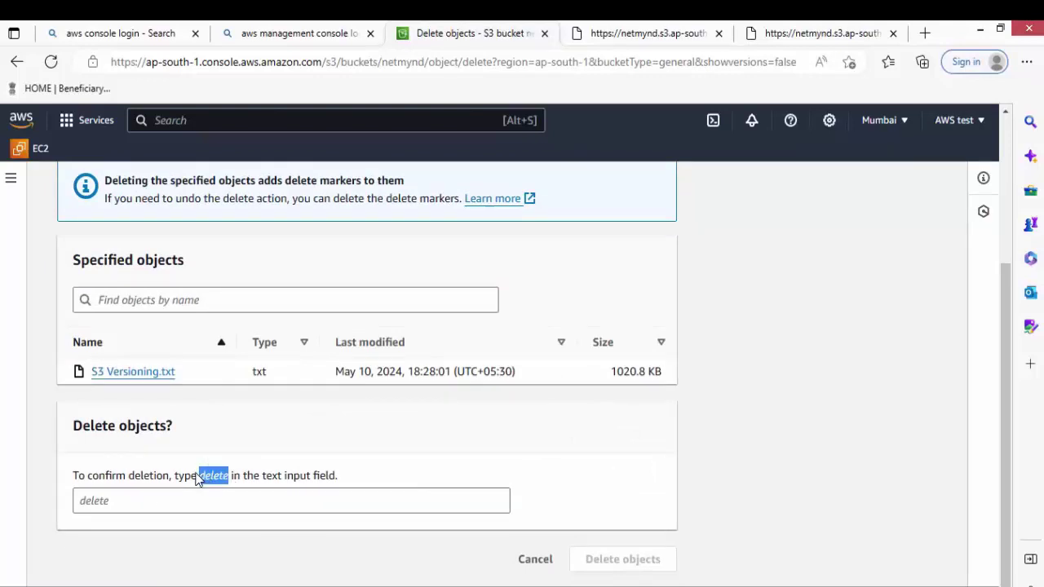
{"action": "left_click", "coordinate": [179, 502]}
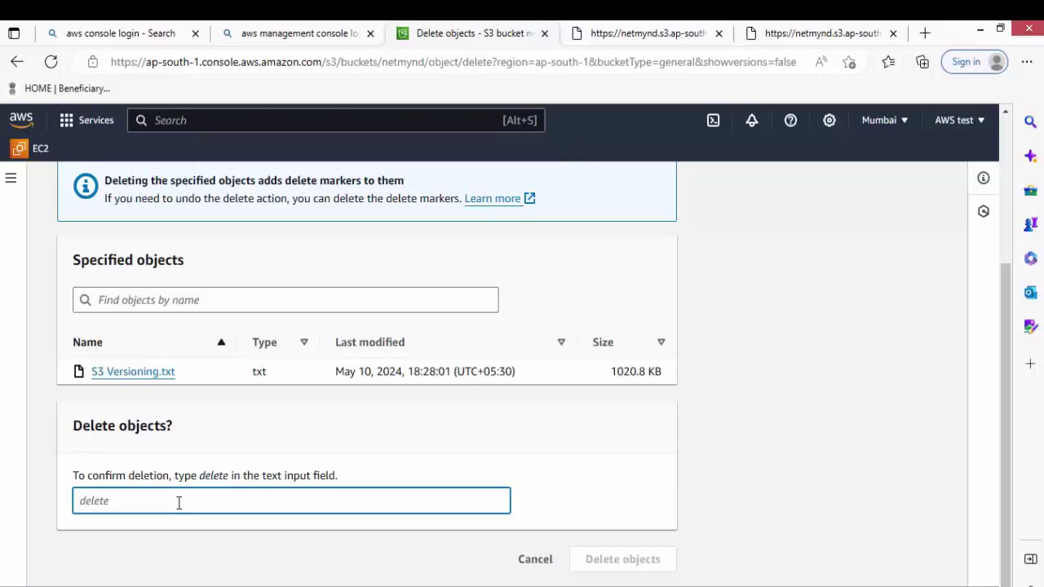
{"action": "key", "text": "ctrl+v"}
{"action": "left_click", "coordinate": [622, 559]}
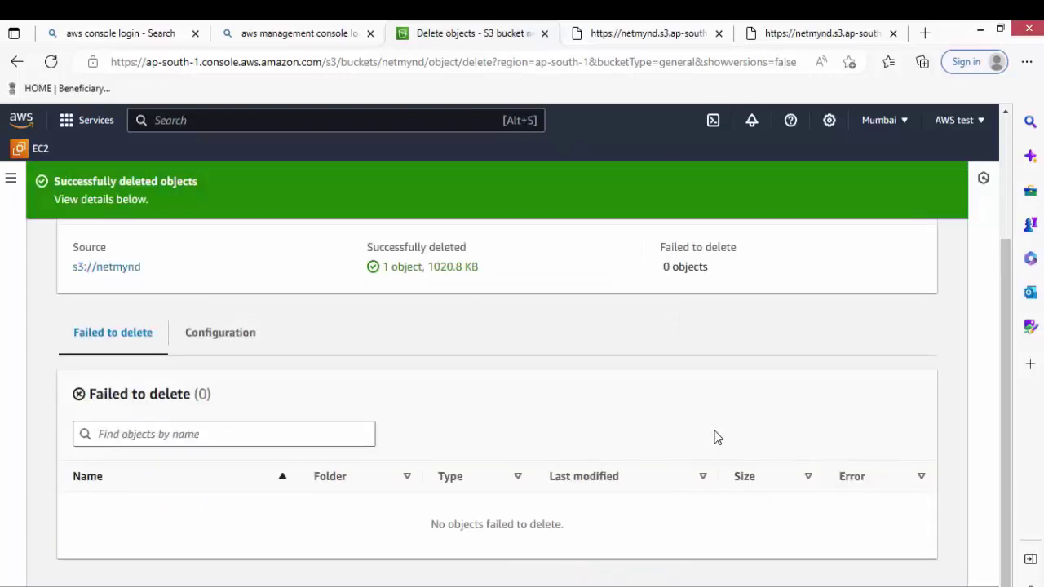
{"action": "scroll", "coordinate": [732, 430], "scroll_direction": "up", "scroll_amount": 2}
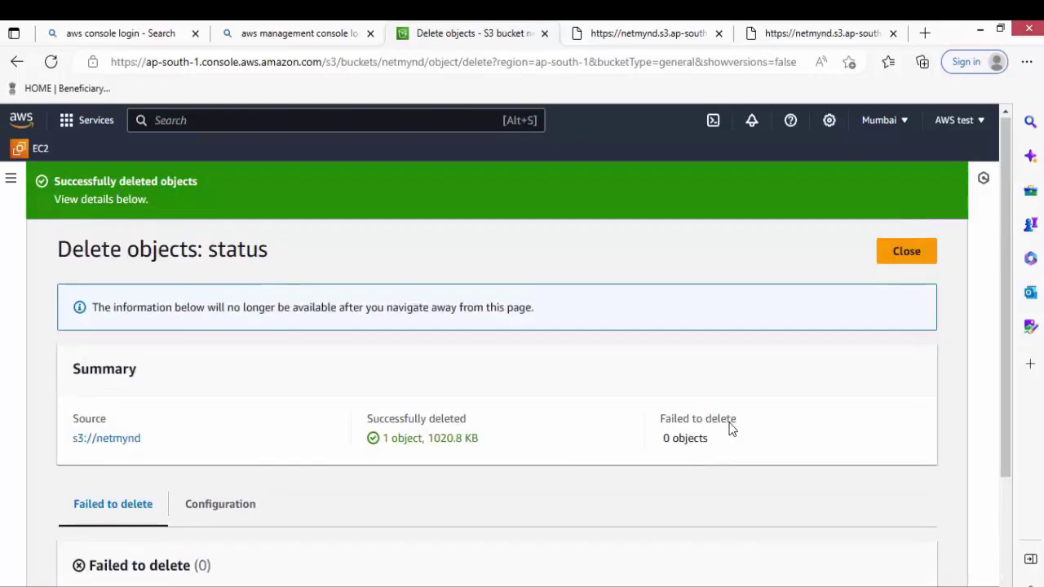
{"action": "left_click", "coordinate": [897, 257]}
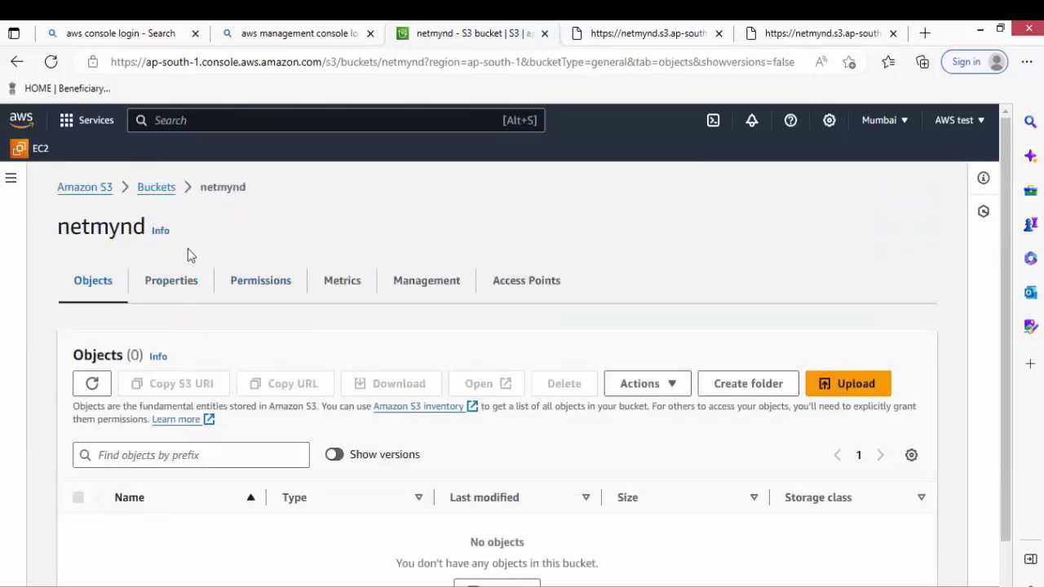
- Compare the netmynd object list with versions shown and hidden, and examine the S3 Versioning.txt delete marker
{"action": "left_click", "coordinate": [339, 455]}
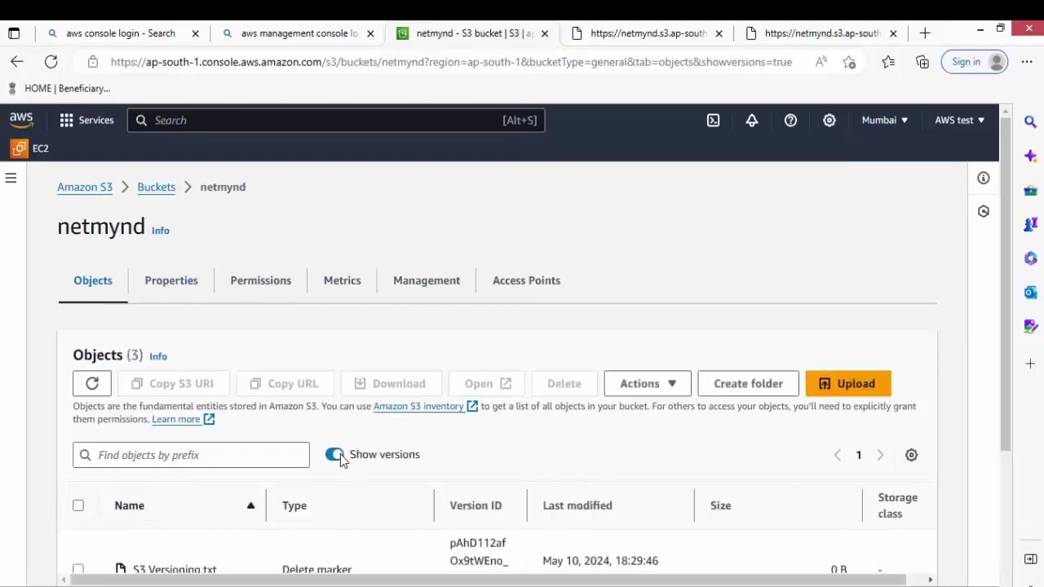
{"action": "scroll", "coordinate": [390, 469], "scroll_direction": "down", "scroll_amount": 2}
{"action": "scroll", "coordinate": [390, 472], "scroll_direction": "up", "scroll_amount": 1}
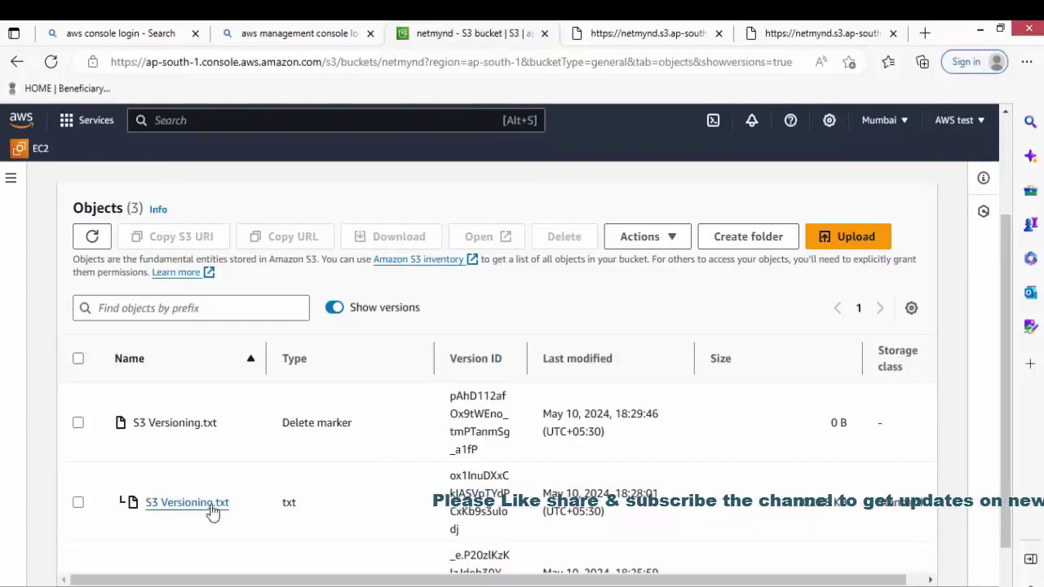
{"action": "left_click", "coordinate": [334, 309]}
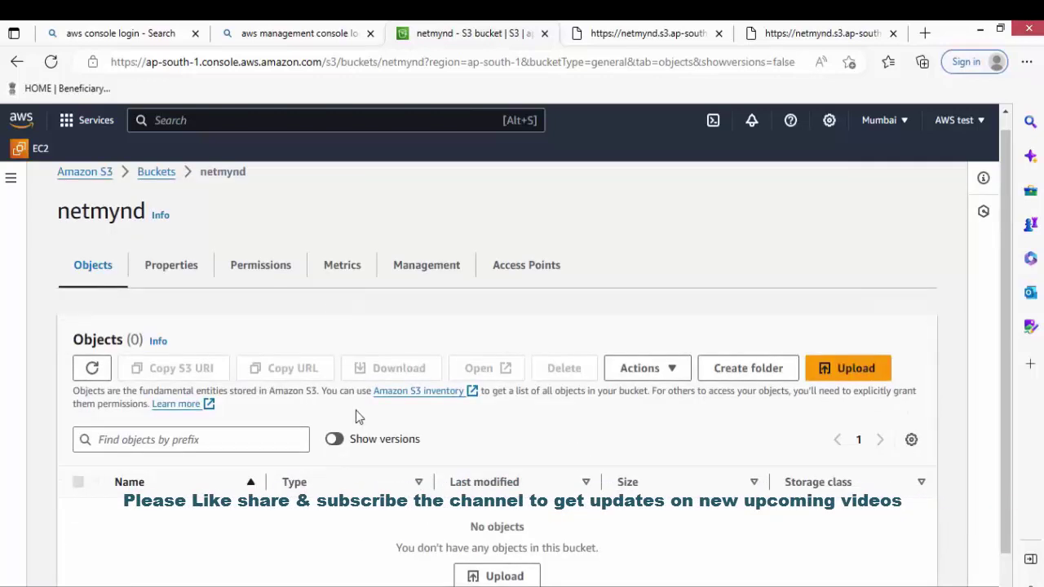
{"action": "left_click", "coordinate": [335, 439]}
{"action": "scroll", "coordinate": [278, 460], "scroll_direction": "down", "scroll_amount": 2}
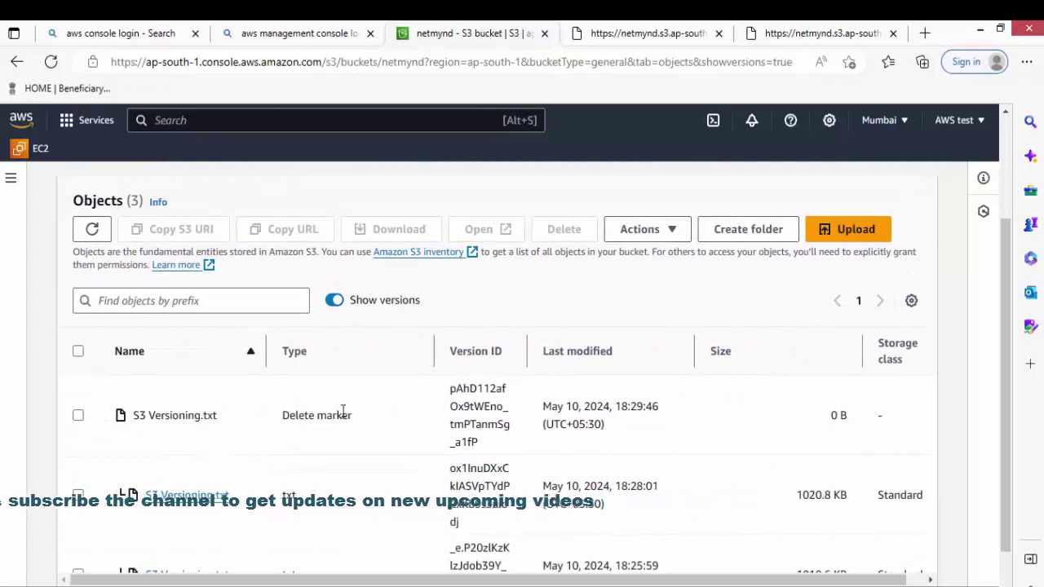
{"action": "left_click_drag", "start_coordinate": [351, 416], "coordinate": [283, 416]}
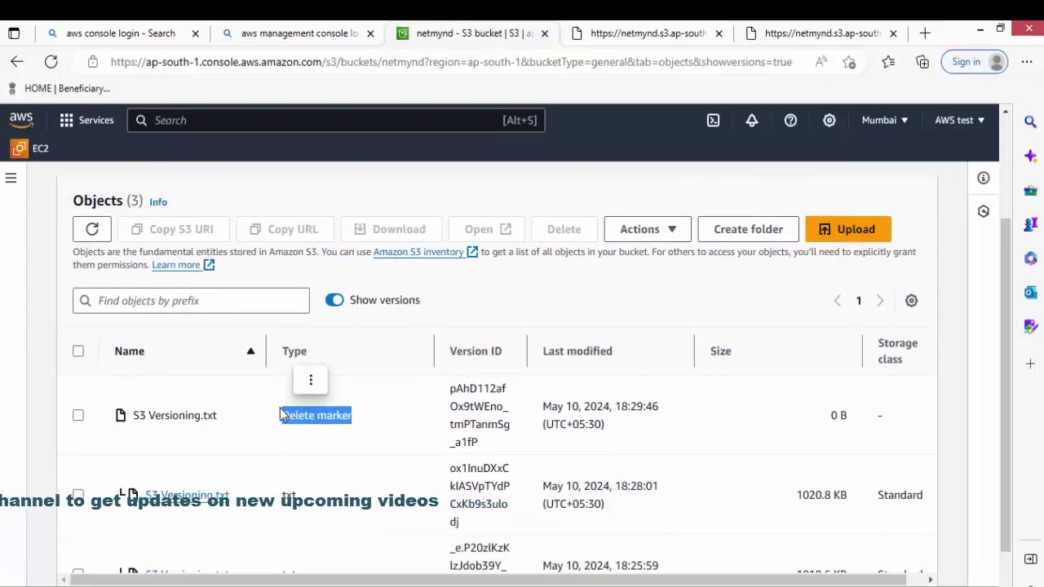
{"action": "left_click", "coordinate": [296, 445]}
- Permanently delete the S3 Versioning.txt delete marker, confirming with "permanently delete"
{"action": "left_click", "coordinate": [77, 415]}
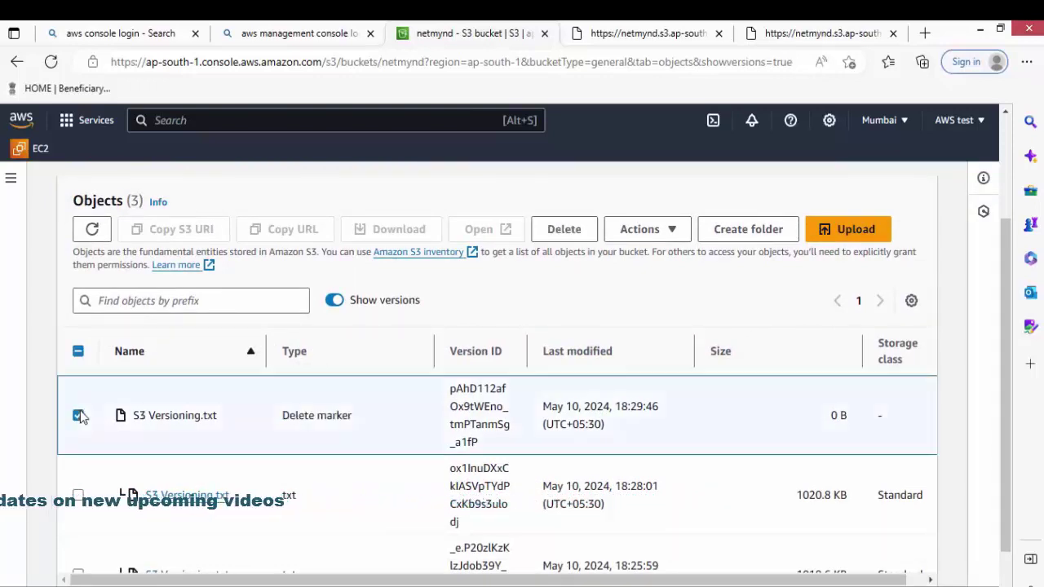
{"action": "left_click", "coordinate": [558, 232]}
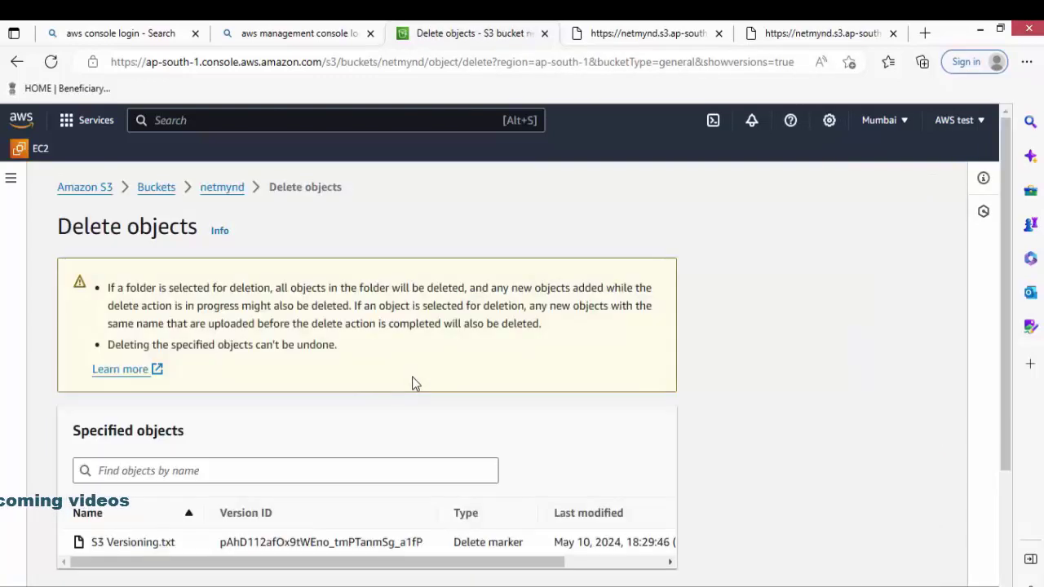
{"action": "scroll", "coordinate": [413, 383], "scroll_direction": "down", "scroll_amount": 3}
{"action": "scroll", "coordinate": [412, 377], "scroll_direction": "down", "scroll_amount": 1}
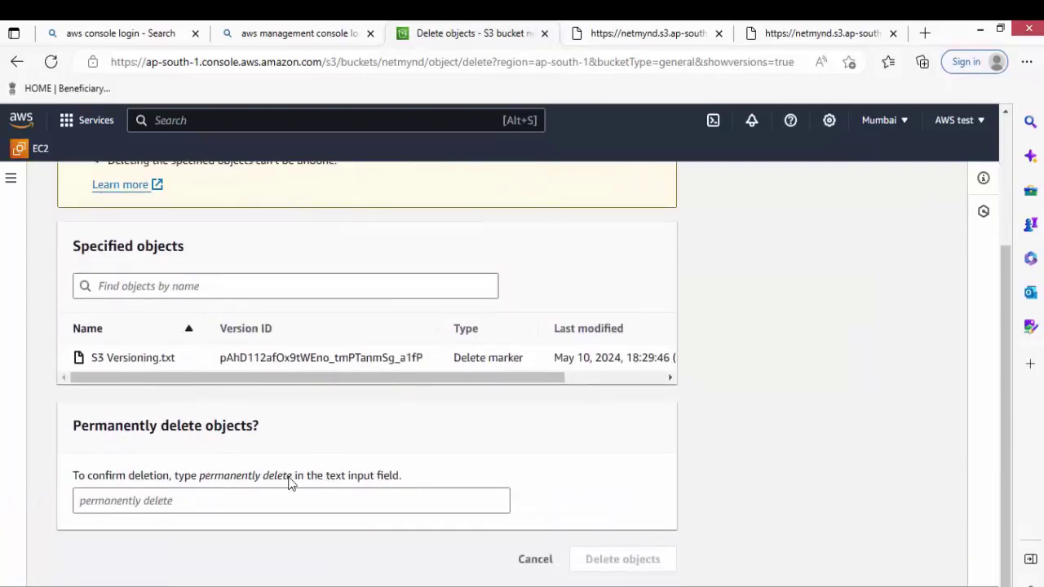
{"action": "left_click_drag", "start_coordinate": [295, 479], "coordinate": [202, 477]}
{"action": "key", "text": "ctrl+c"}
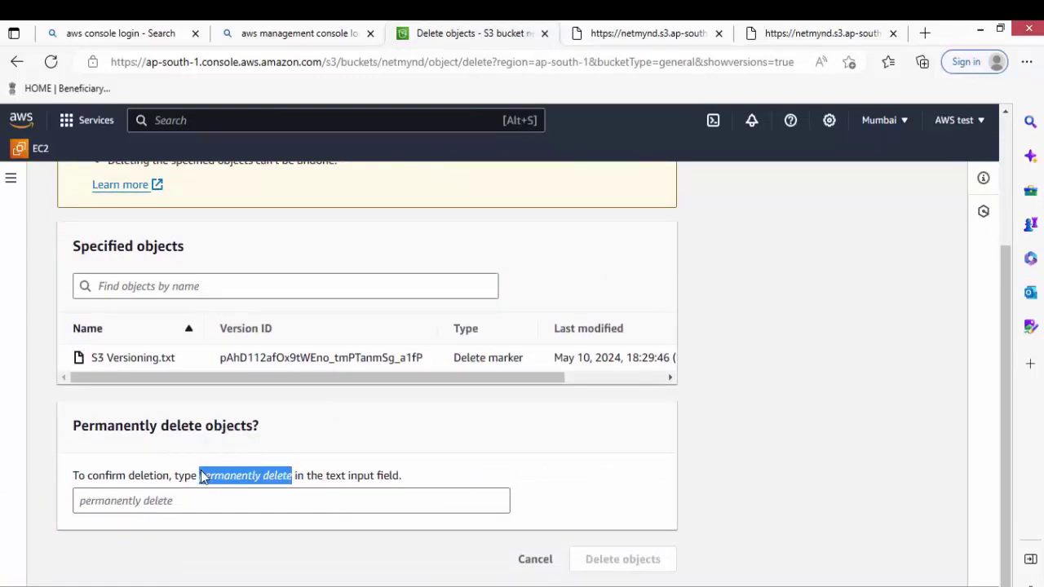
{"action": "left_click", "coordinate": [231, 507]}
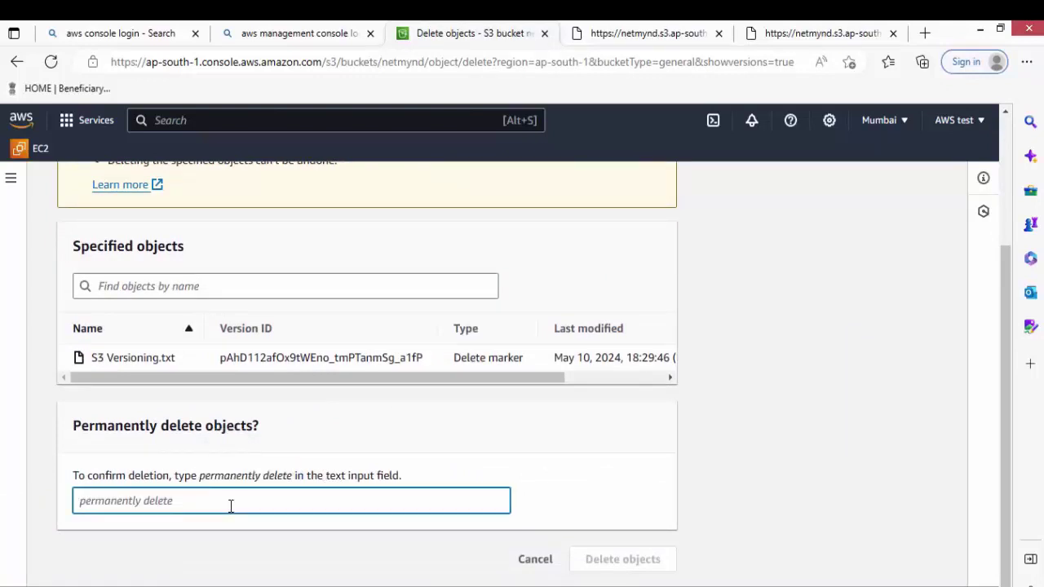
{"action": "key", "text": "ctrl+v"}
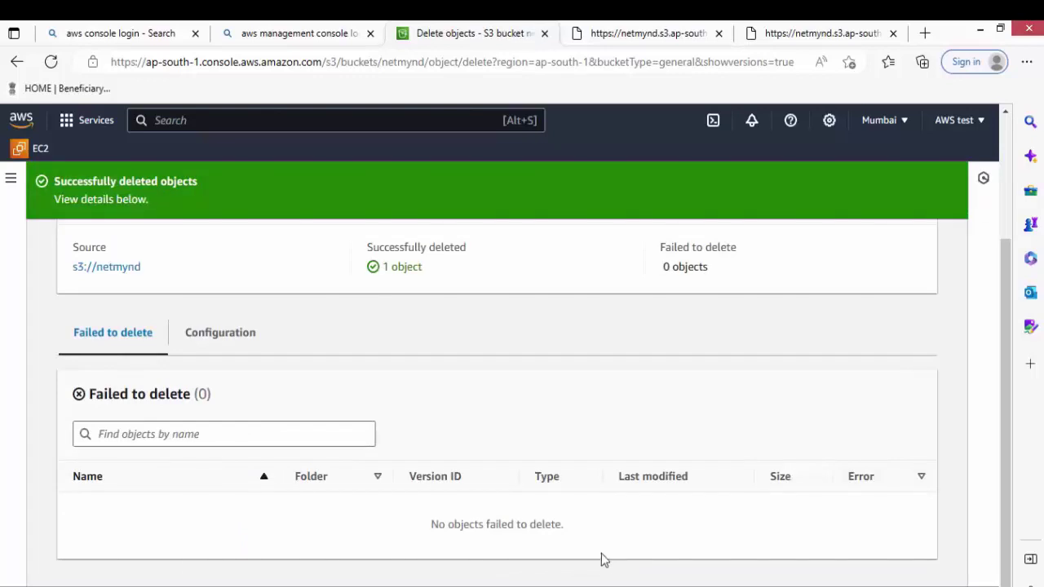
- Close the deletion status and hide versions in the netmynd bucket to check for the restored S3 Versioning.txt
{"action": "scroll", "coordinate": [441, 355], "scroll_direction": "up", "scroll_amount": 1}
{"action": "scroll", "coordinate": [441, 355], "scroll_direction": "up", "scroll_amount": 2}
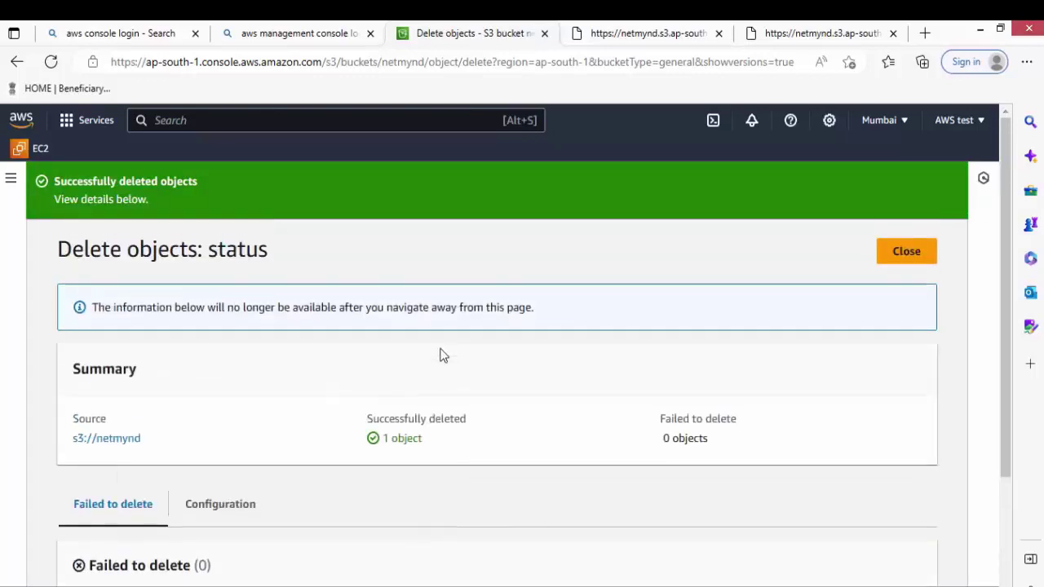
{"action": "left_click", "coordinate": [891, 253]}
{"action": "scroll", "coordinate": [451, 395], "scroll_direction": "down", "scroll_amount": 1}
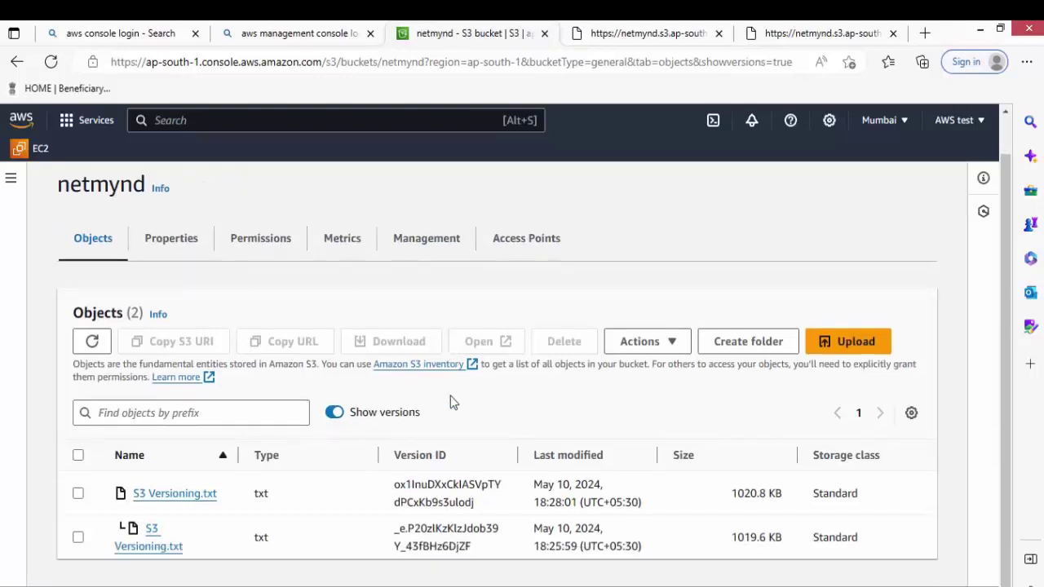
{"action": "left_click", "coordinate": [335, 412]}
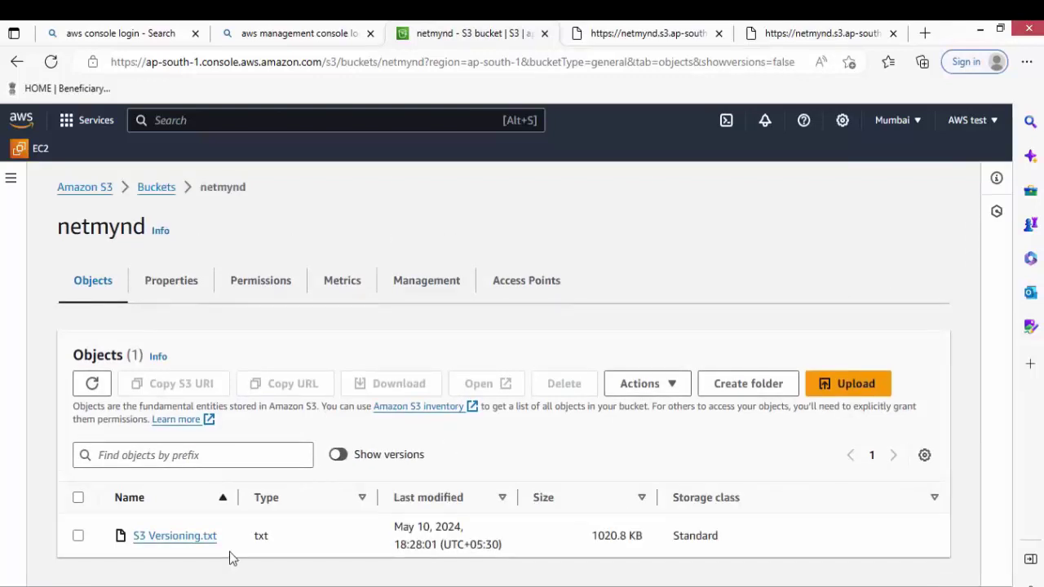
{"action": "left_click_drag", "start_coordinate": [231, 539], "coordinate": [122, 538]}
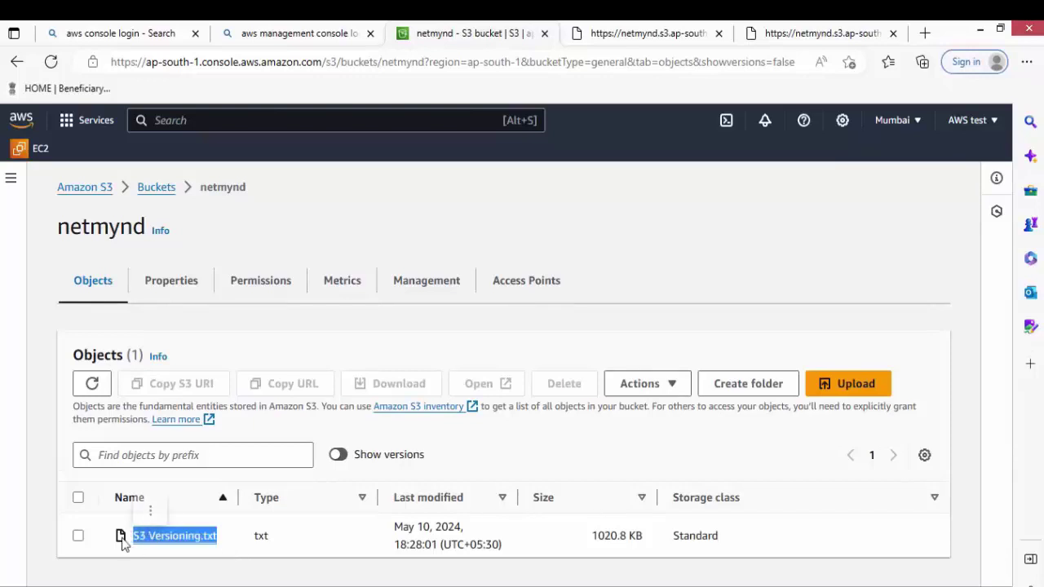
{"action": "left_click", "coordinate": [523, 470]}
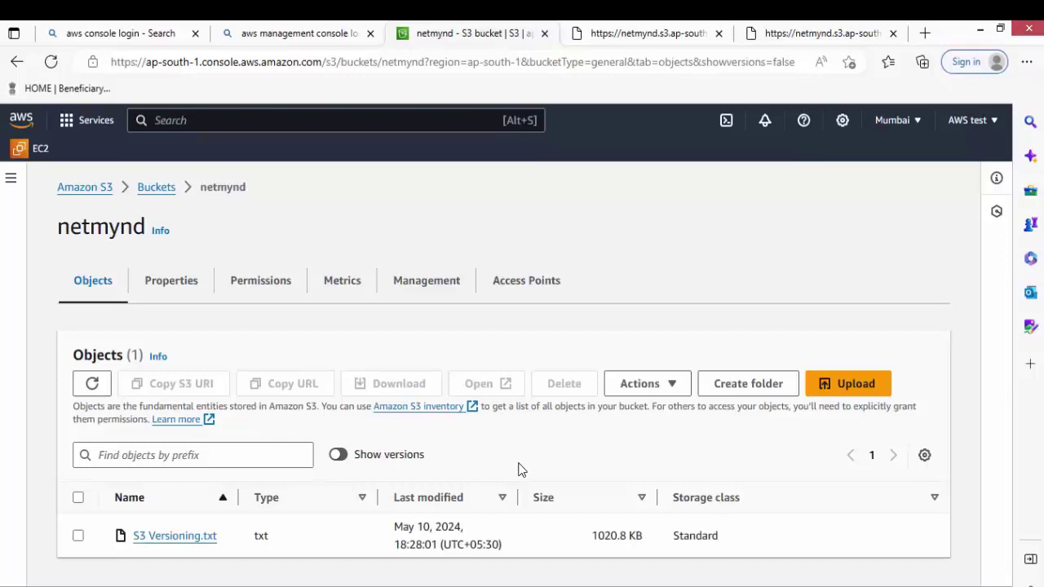
- Show object versions in the netmynd bucket and compare the version IDs of the two S3 Versioning.txt entries
{"action": "left_click_drag", "start_coordinate": [427, 461], "coordinate": [335, 460]}
{"action": "left_click", "coordinate": [336, 464]}
{"action": "left_click", "coordinate": [341, 457]}
{"action": "scroll", "coordinate": [349, 468], "scroll_direction": "down", "scroll_amount": 1}
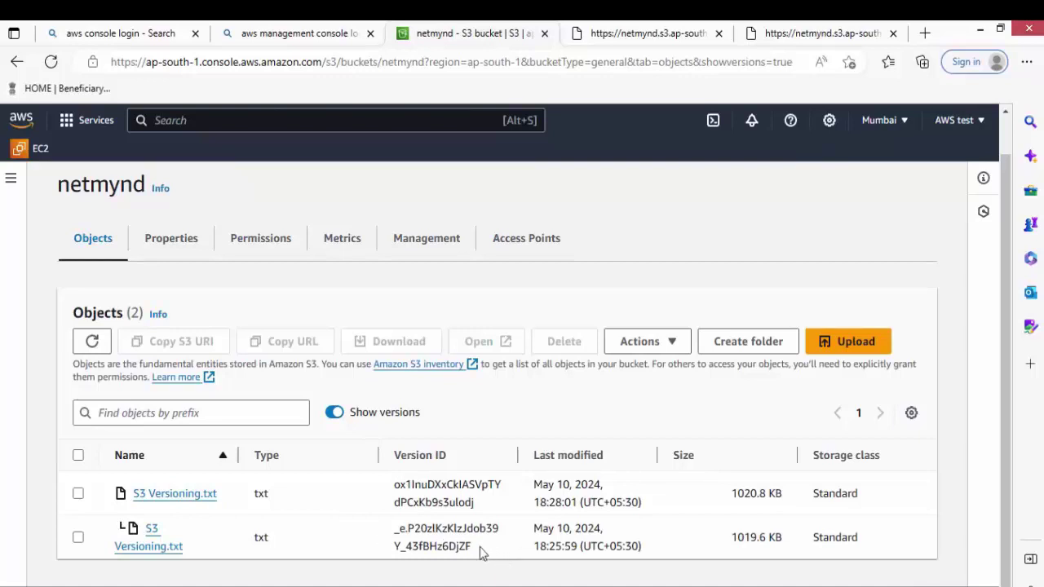
{"action": "left_click_drag", "start_coordinate": [477, 547], "coordinate": [395, 534]}
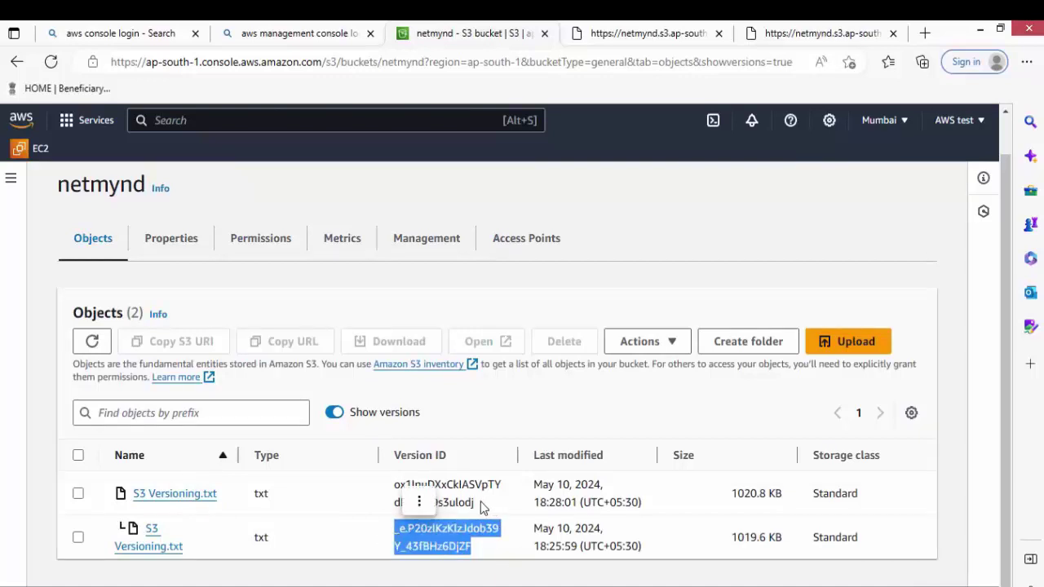
{"action": "left_click_drag", "start_coordinate": [488, 506], "coordinate": [391, 491]}
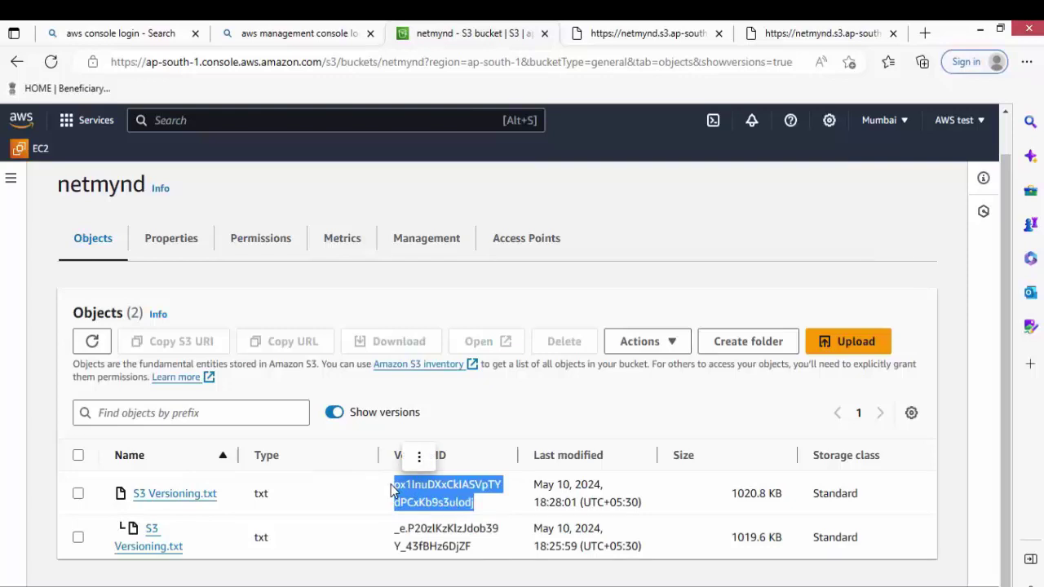
{"action": "left_click", "coordinate": [420, 457]}
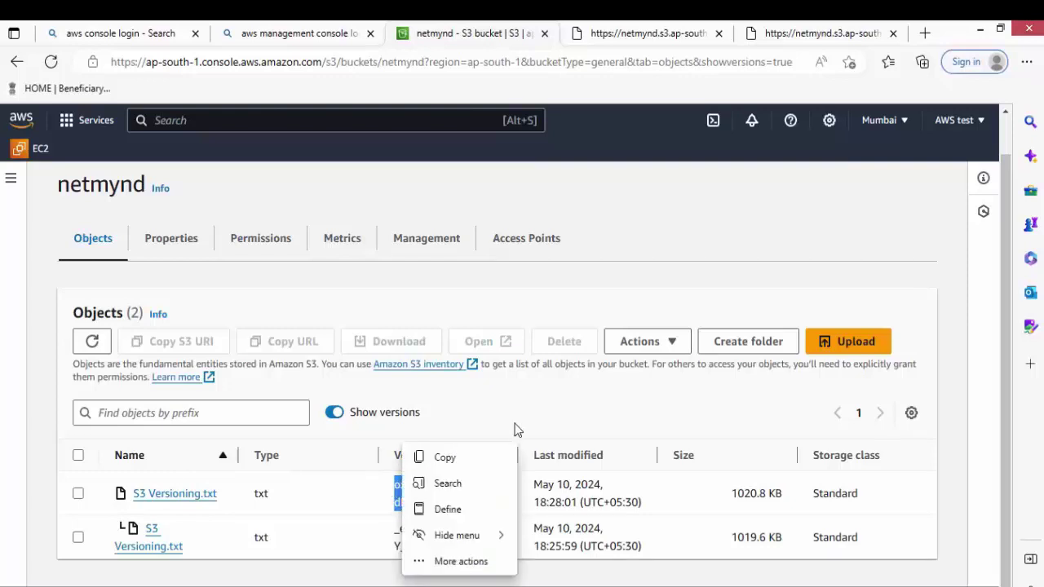
{"action": "left_click", "coordinate": [515, 429]}
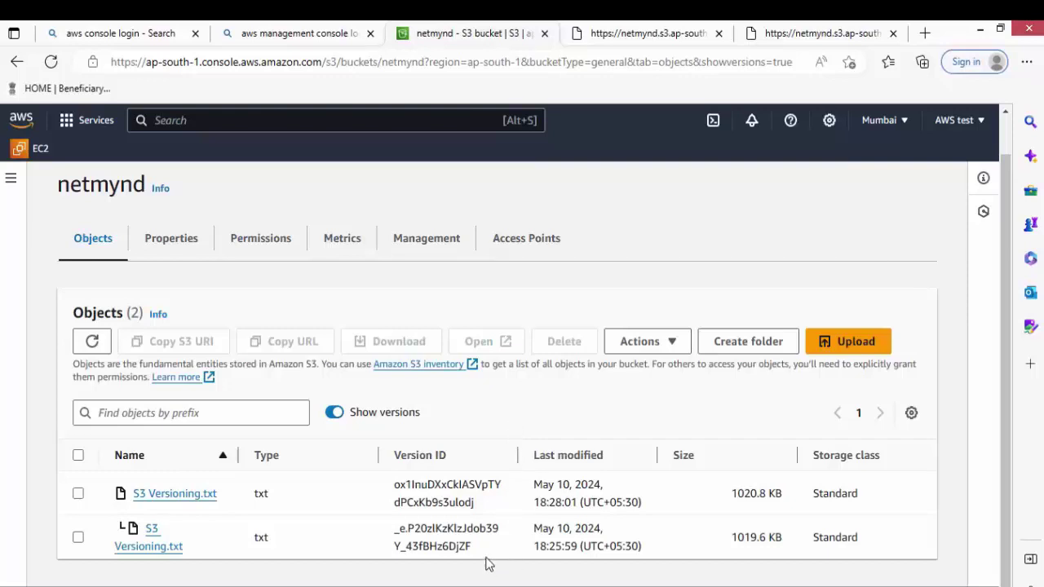
{"action": "left_click_drag", "start_coordinate": [480, 548], "coordinate": [368, 530]}
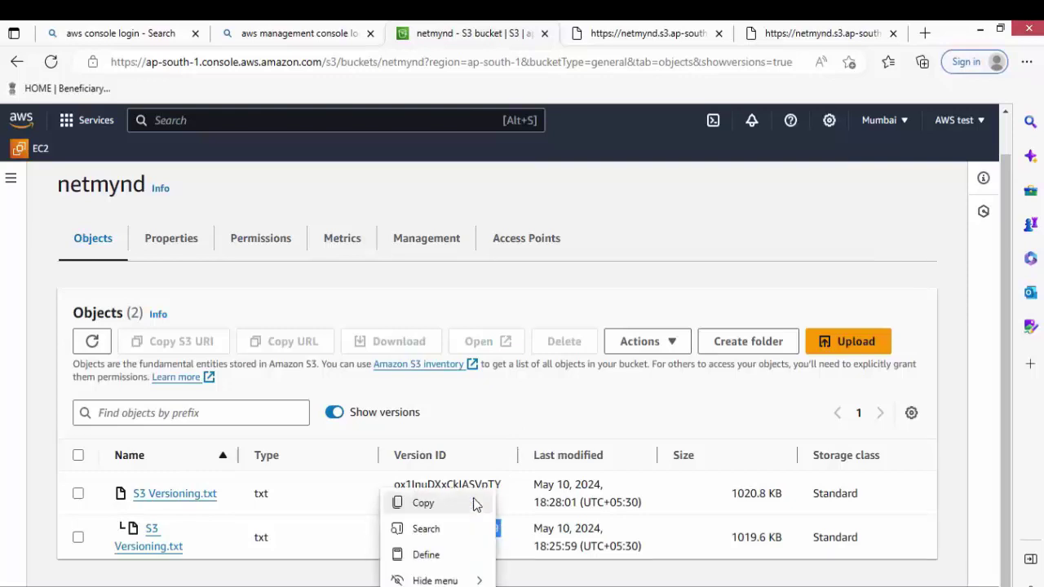
{"action": "left_click", "coordinate": [563, 436]}
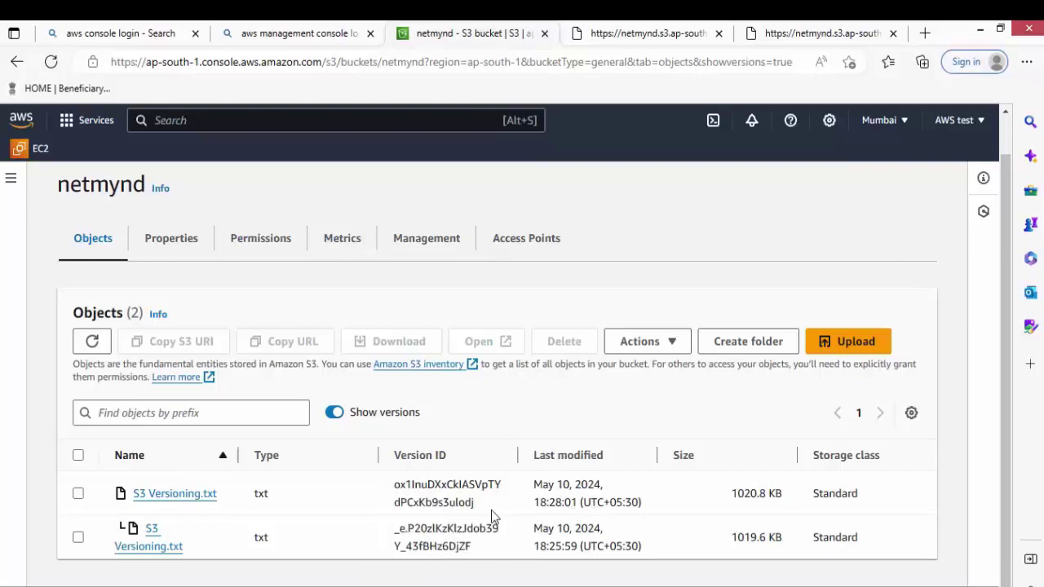
{"action": "left_click_drag", "start_coordinate": [492, 510], "coordinate": [388, 496]}
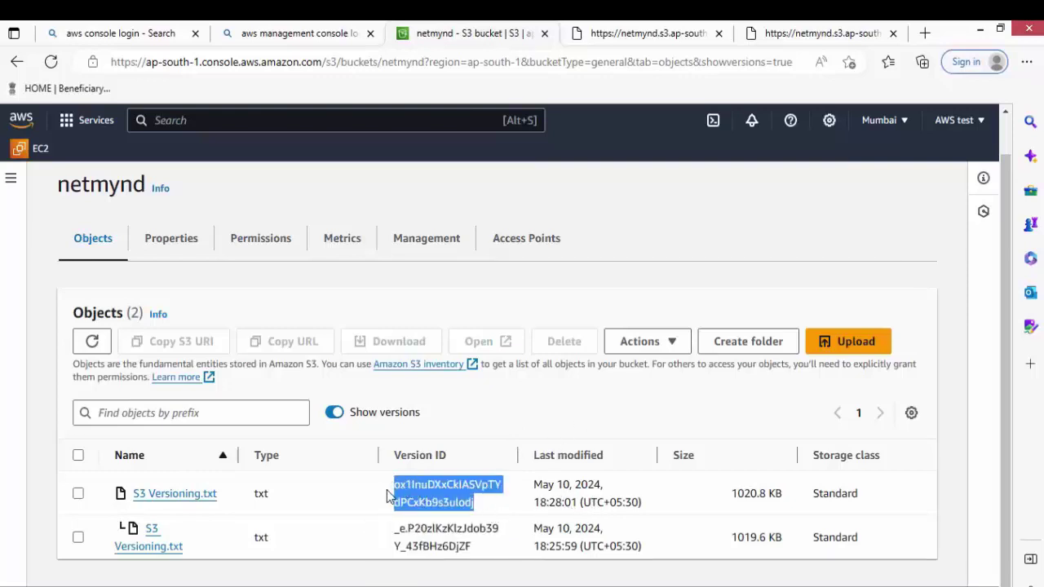
{"action": "left_click", "coordinate": [464, 416]}
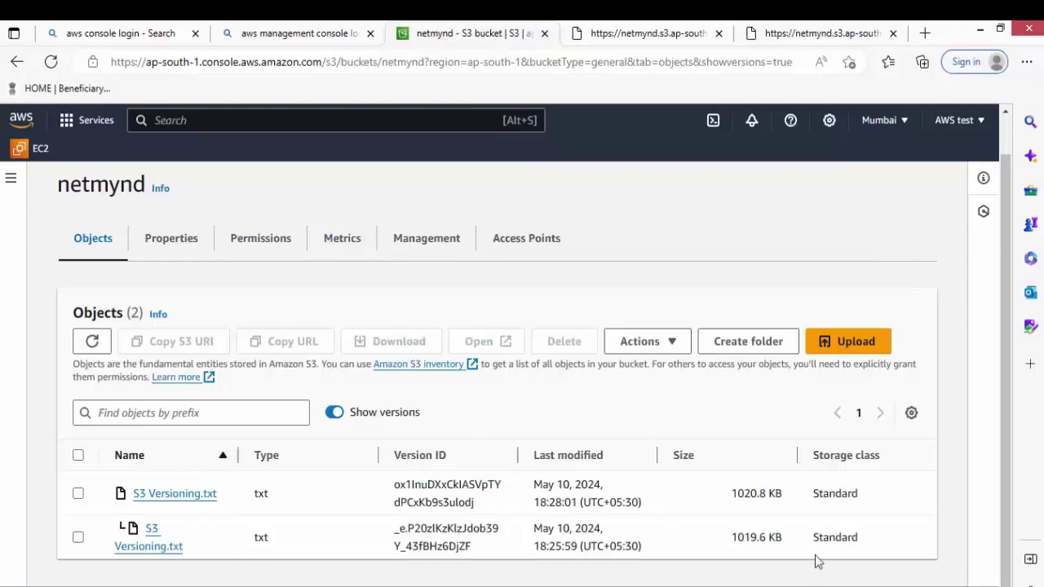
- Compare the file sizes of the two S3 Versioning.txt versions
{"action": "left_click_drag", "start_coordinate": [788, 542], "coordinate": [713, 550]}
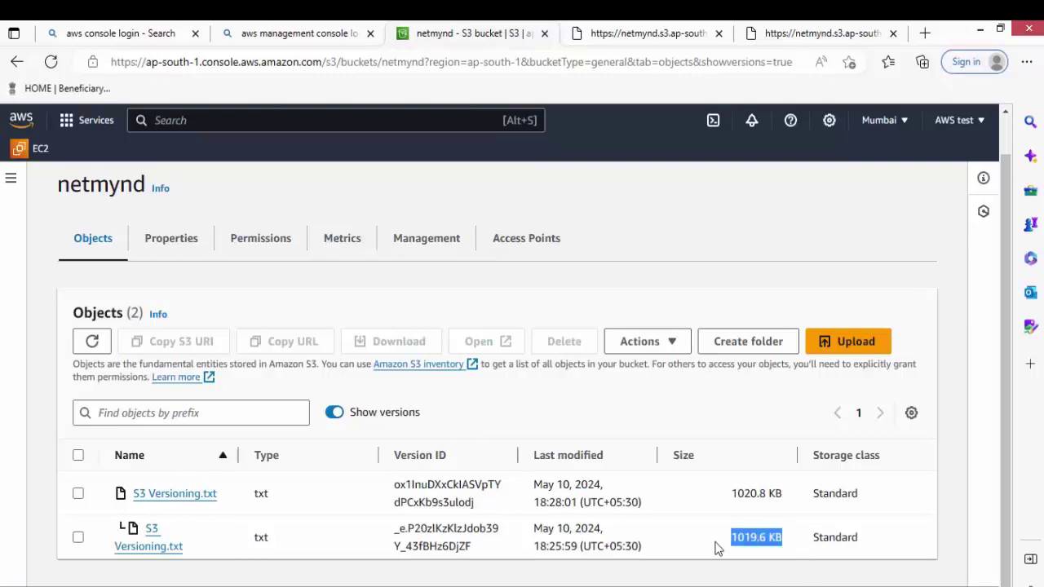
{"action": "left_click_drag", "start_coordinate": [783, 493], "coordinate": [731, 493]}
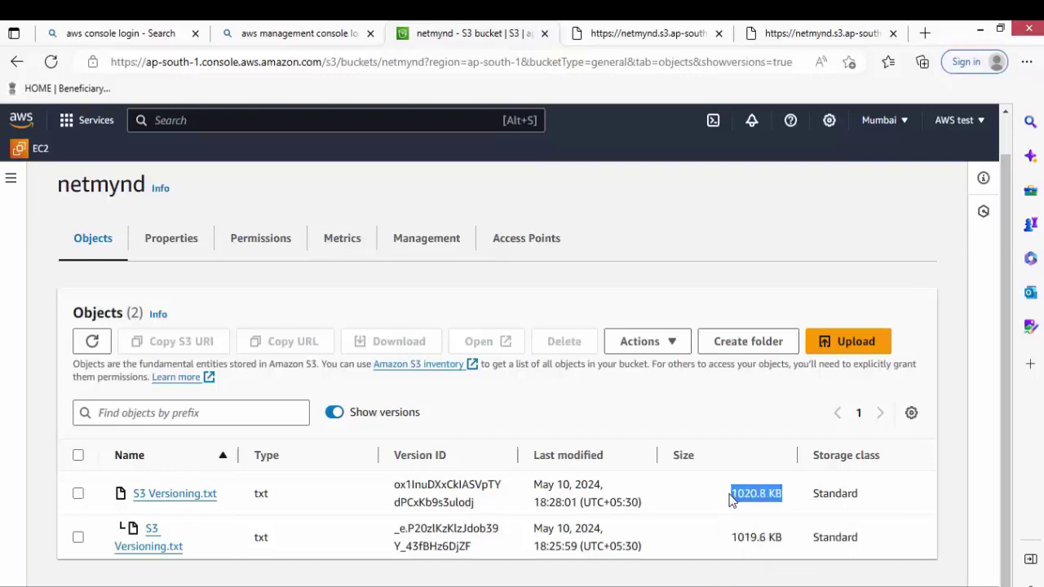
{"action": "left_click", "coordinate": [732, 495]}
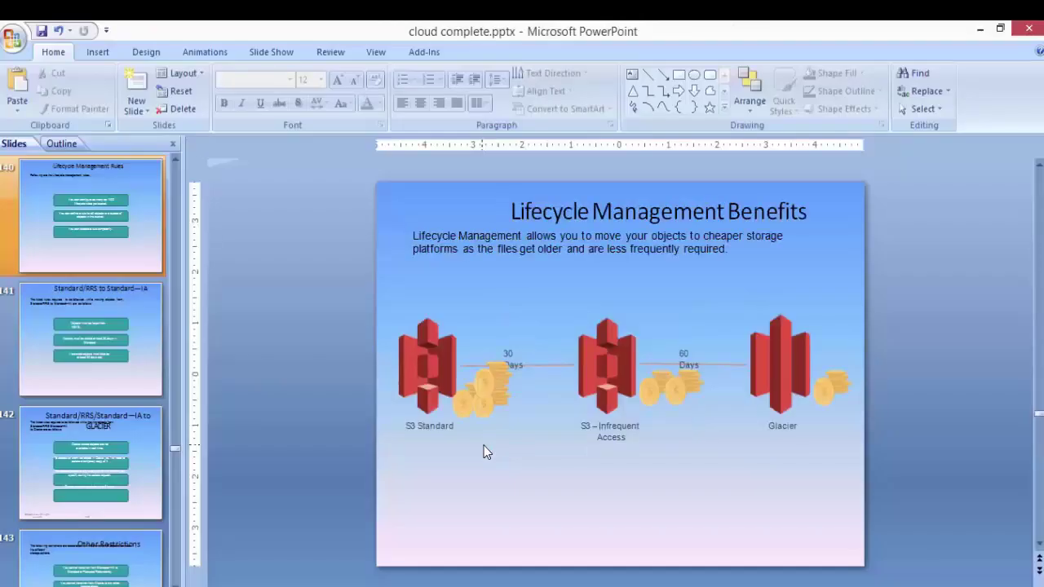
- View the Amazon S3 Lifecycle Management title slide in PowerPoint, and return to the browser to open the netmynd bucket's management settings
{"action": "scroll", "coordinate": [484, 445], "scroll_direction": "up", "scroll_amount": 3}
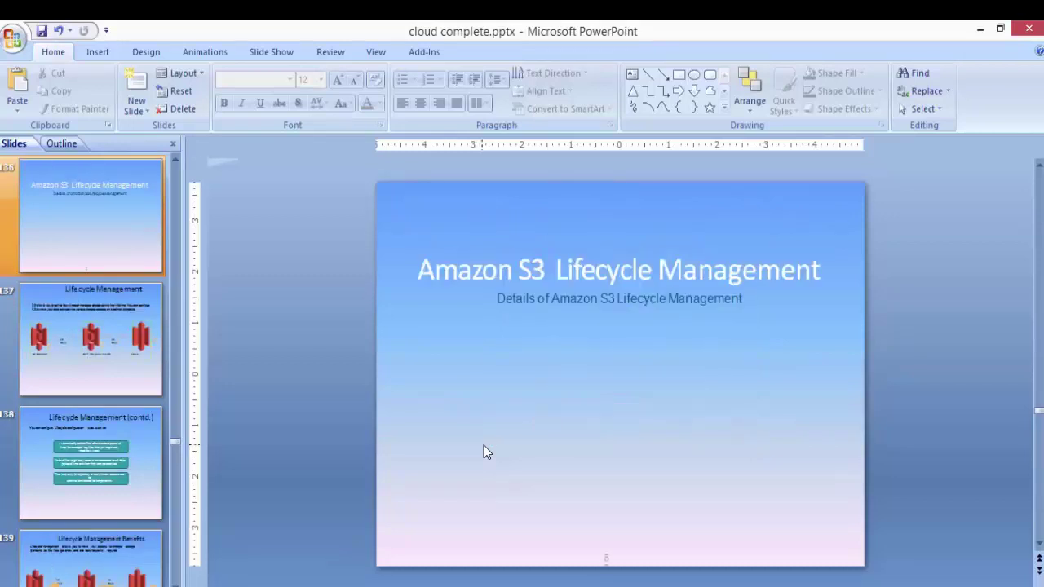
{"action": "left_click", "coordinate": [984, 30]}
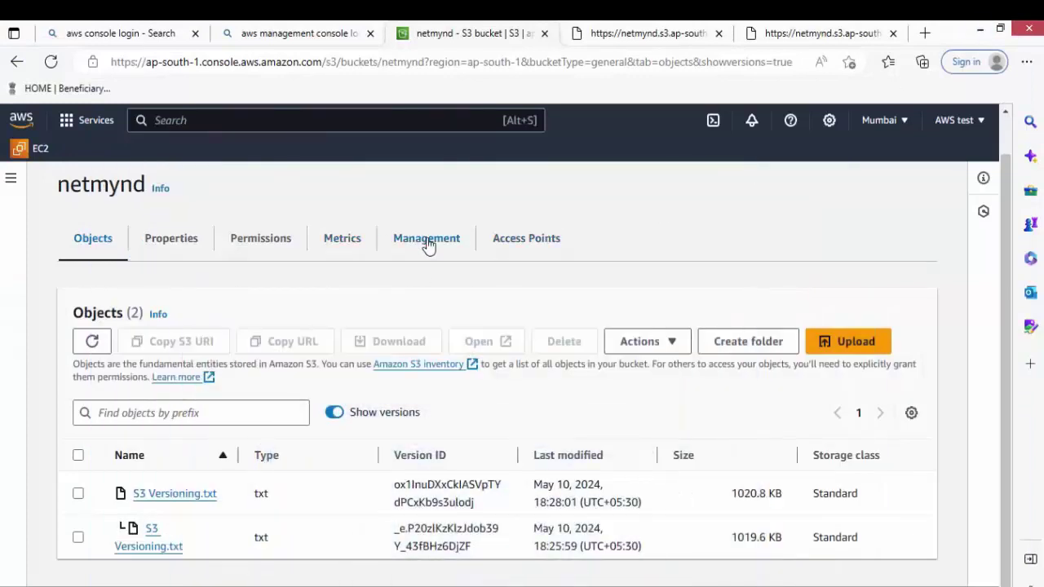
{"action": "left_click", "coordinate": [428, 245]}
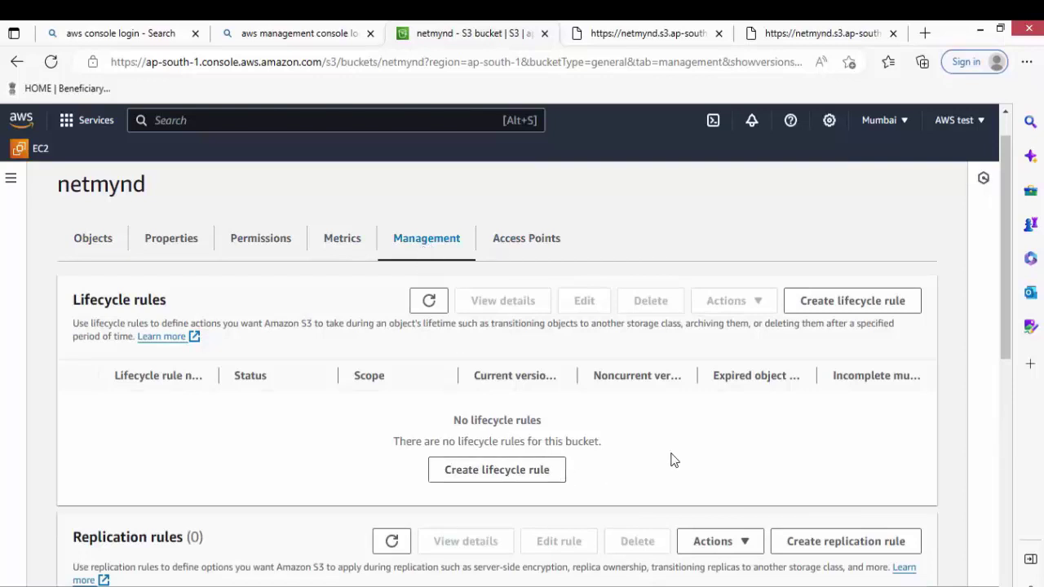
{"action": "scroll", "coordinate": [674, 459], "scroll_direction": "up", "scroll_amount": 1}
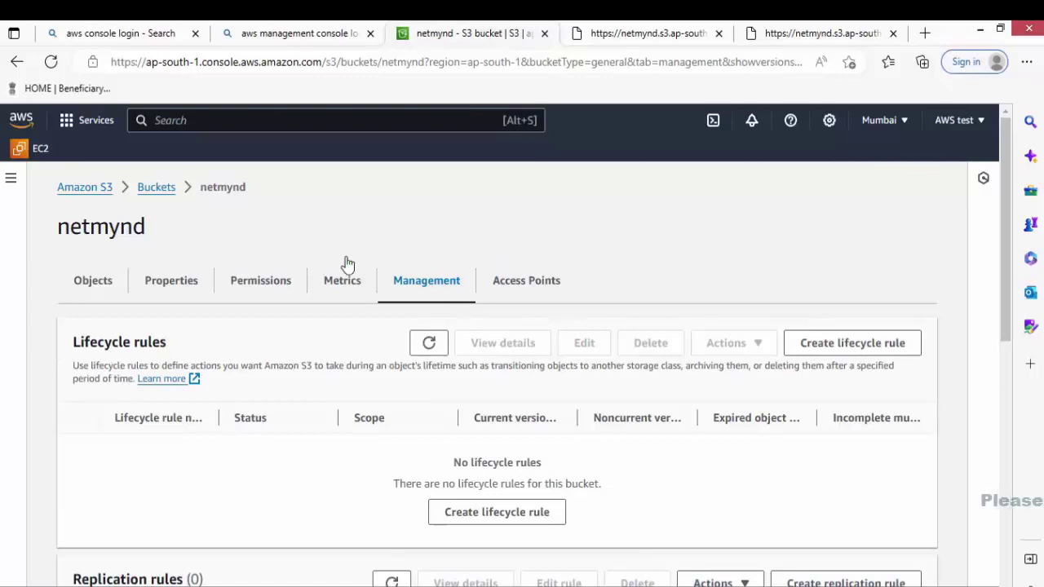
- Look over the netmynd bucket's properties, and examine the lifecycle, replication and inventory sections of its management settings
{"action": "left_click", "coordinate": [172, 285]}
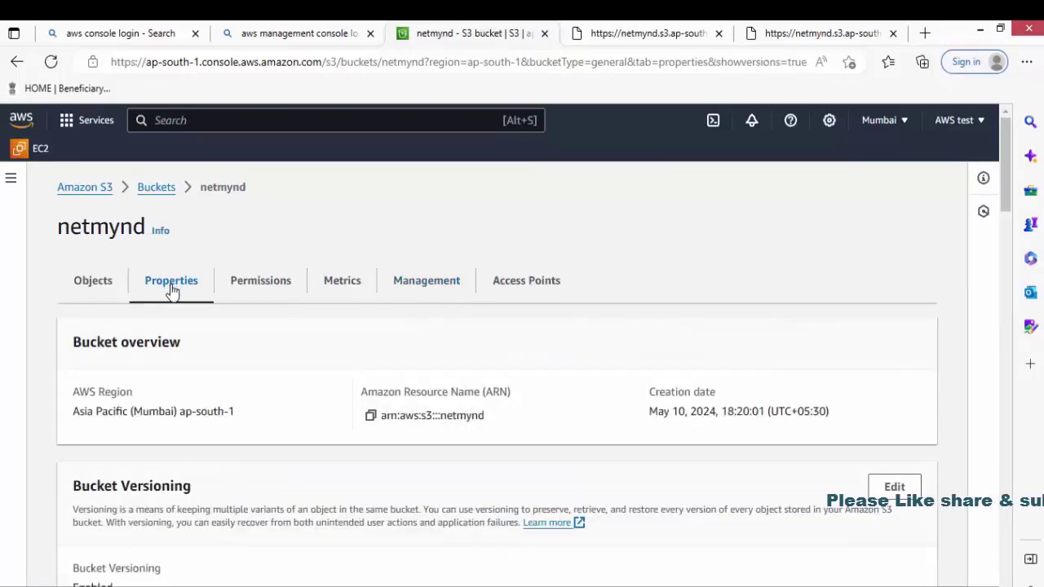
{"action": "scroll", "coordinate": [172, 297], "scroll_direction": "down", "scroll_amount": 2}
{"action": "scroll", "coordinate": [172, 298], "scroll_direction": "up", "scroll_amount": 2}
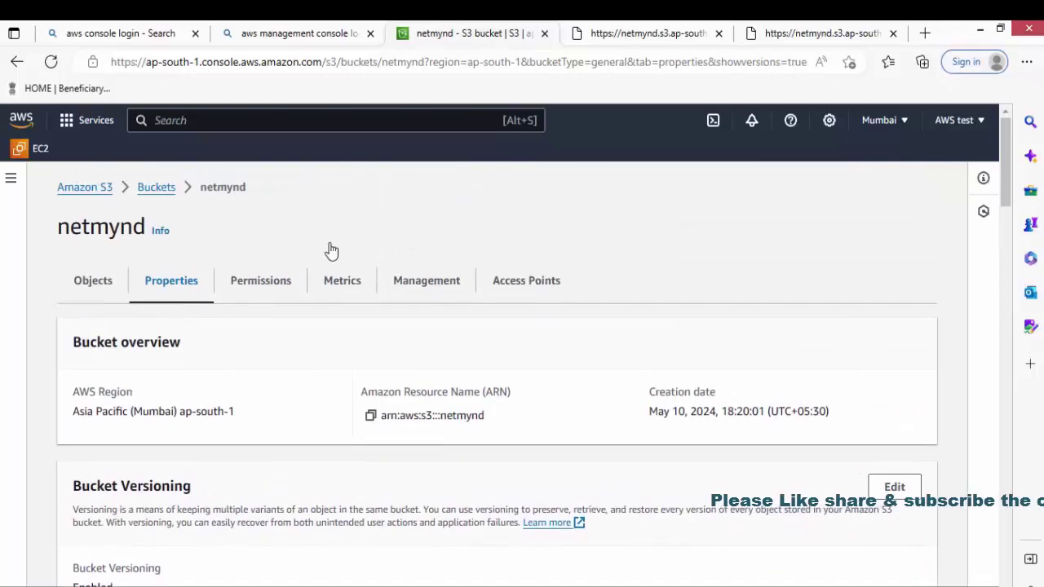
{"action": "left_click", "coordinate": [427, 281]}
{"action": "scroll", "coordinate": [430, 288], "scroll_direction": "down", "scroll_amount": 1}
{"action": "scroll", "coordinate": [431, 288], "scroll_direction": "down", "scroll_amount": 1}
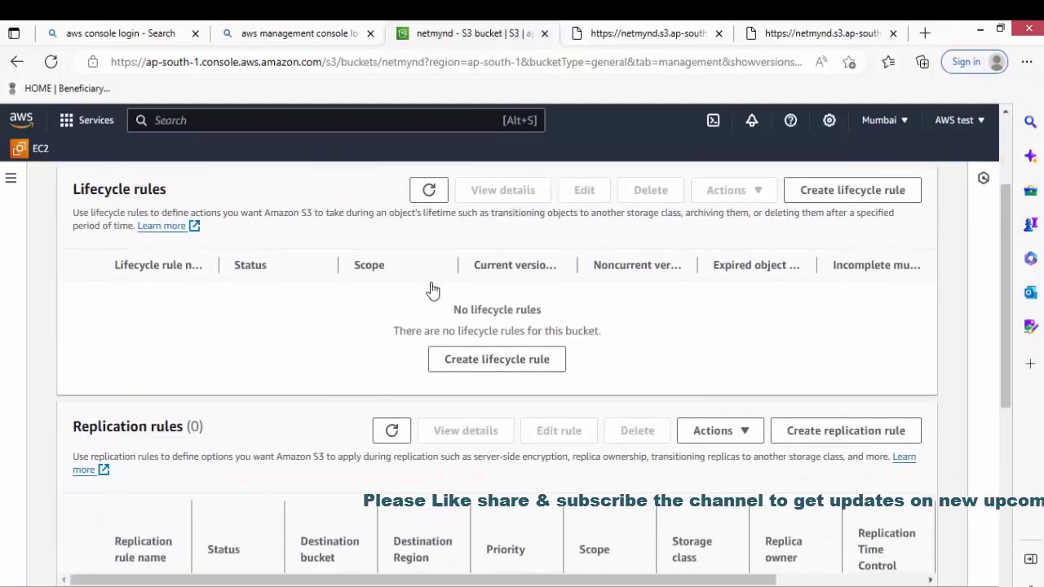
{"action": "scroll", "coordinate": [491, 368], "scroll_direction": "down", "scroll_amount": 3}
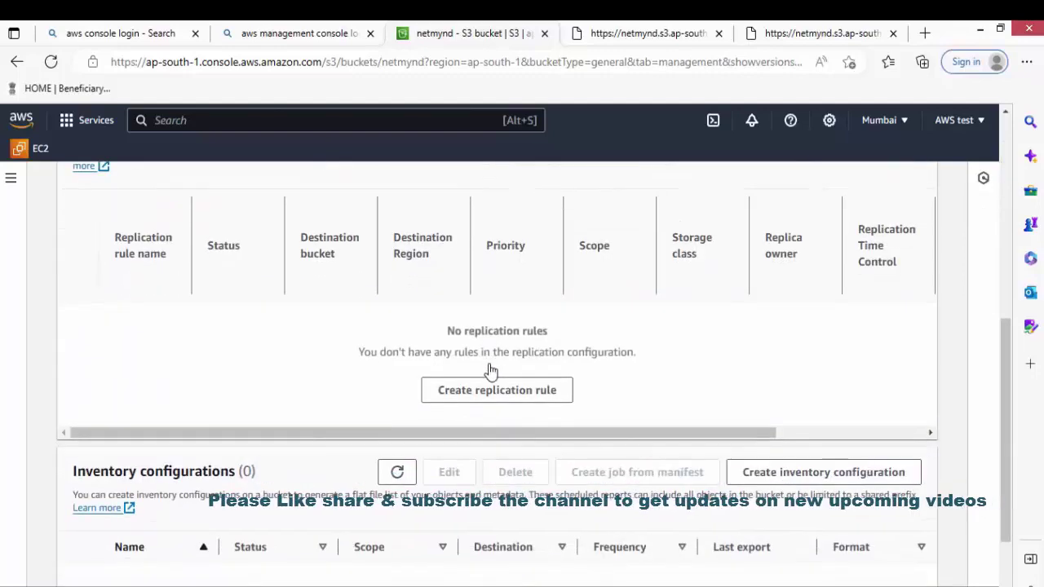
{"action": "scroll", "coordinate": [490, 368], "scroll_direction": "up", "scroll_amount": 3}
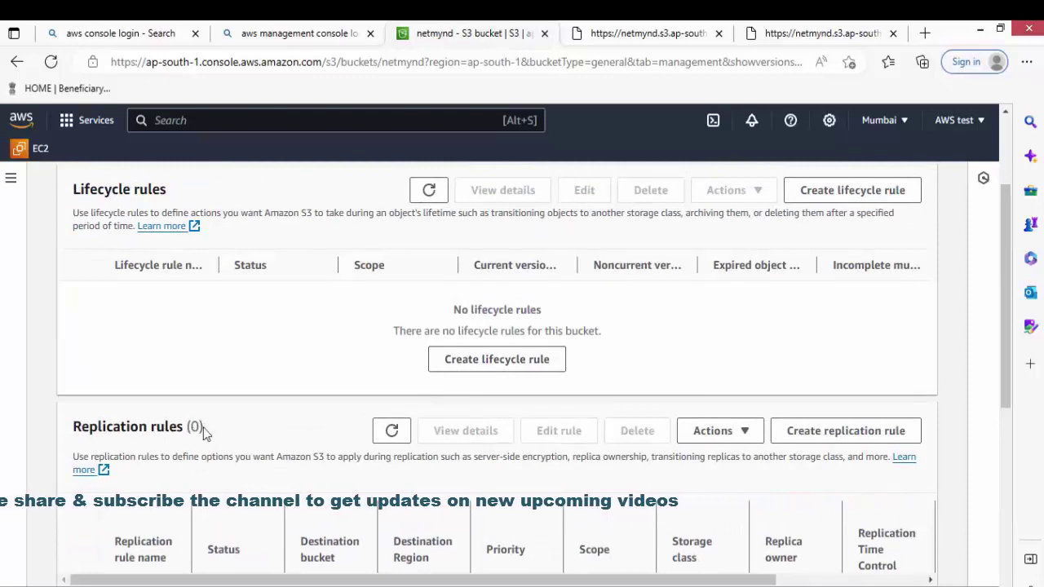
{"action": "left_click_drag", "start_coordinate": [202, 427], "coordinate": [76, 433]}
{"action": "left_click", "coordinate": [76, 432]}
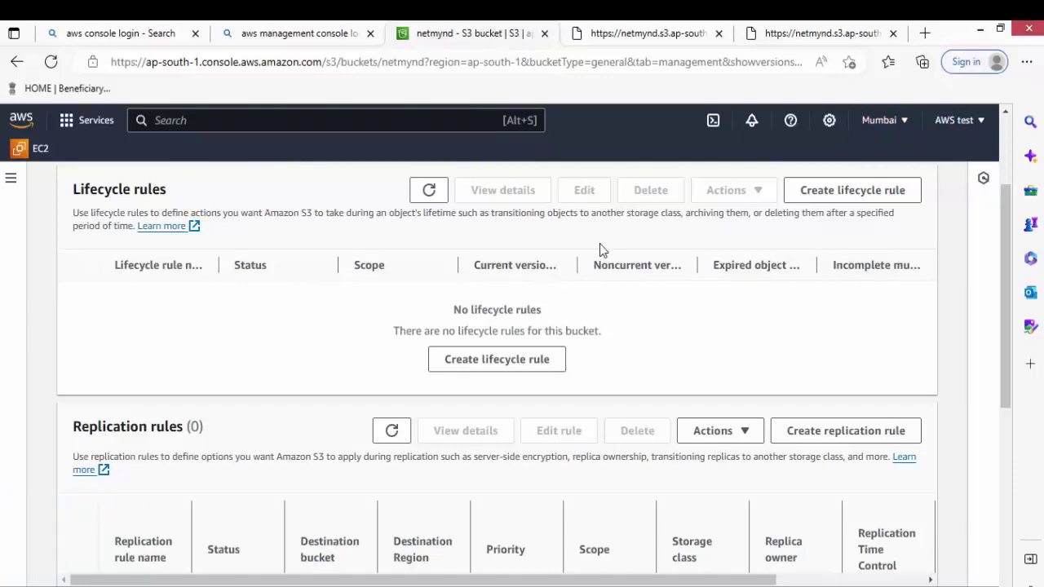
{"action": "scroll", "coordinate": [600, 249], "scroll_direction": "up", "scroll_amount": 1}
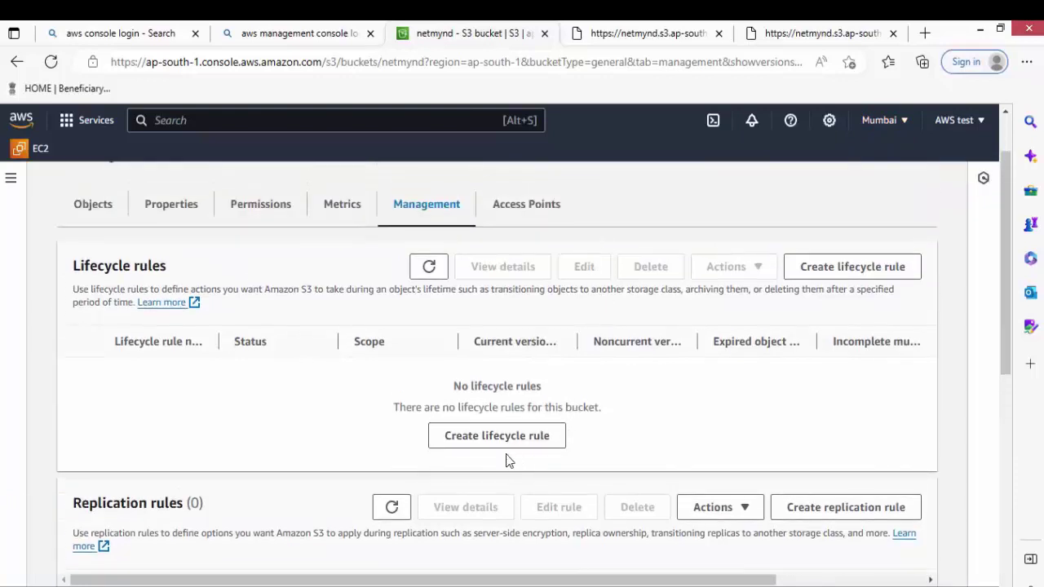
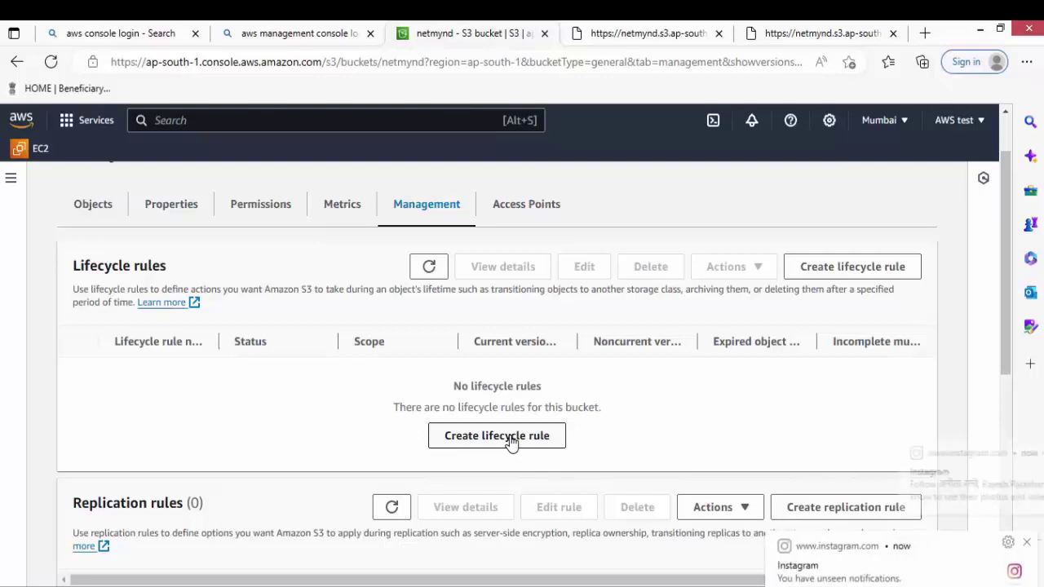
- Start a new lifecycle rule for the netmynd bucket, dismiss the browser notification, and name the rule "myrulenetmynd"
{"action": "left_click", "coordinate": [512, 439]}
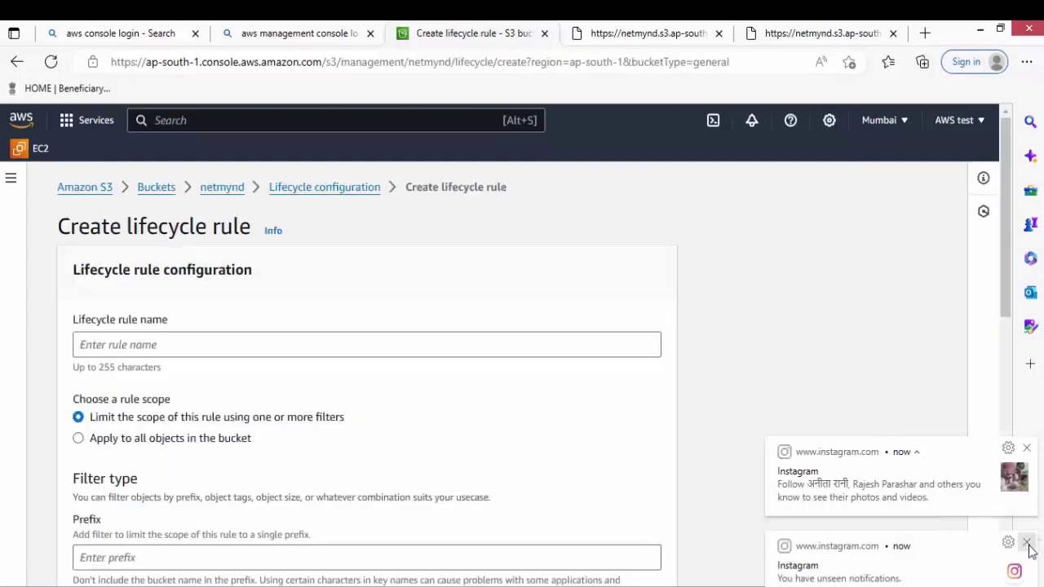
{"action": "left_click", "coordinate": [1028, 543]}
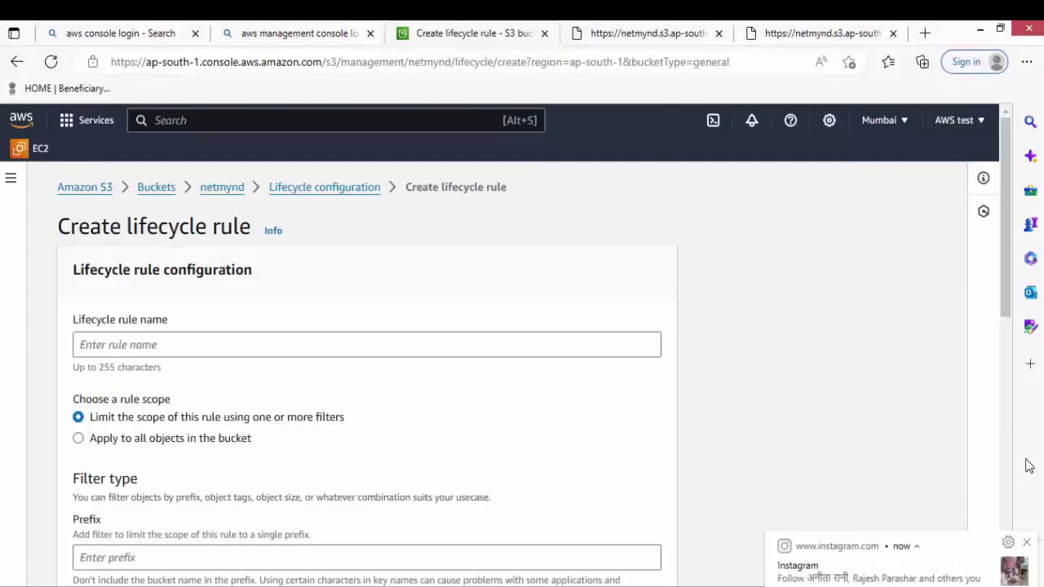
{"action": "left_click", "coordinate": [513, 345]}
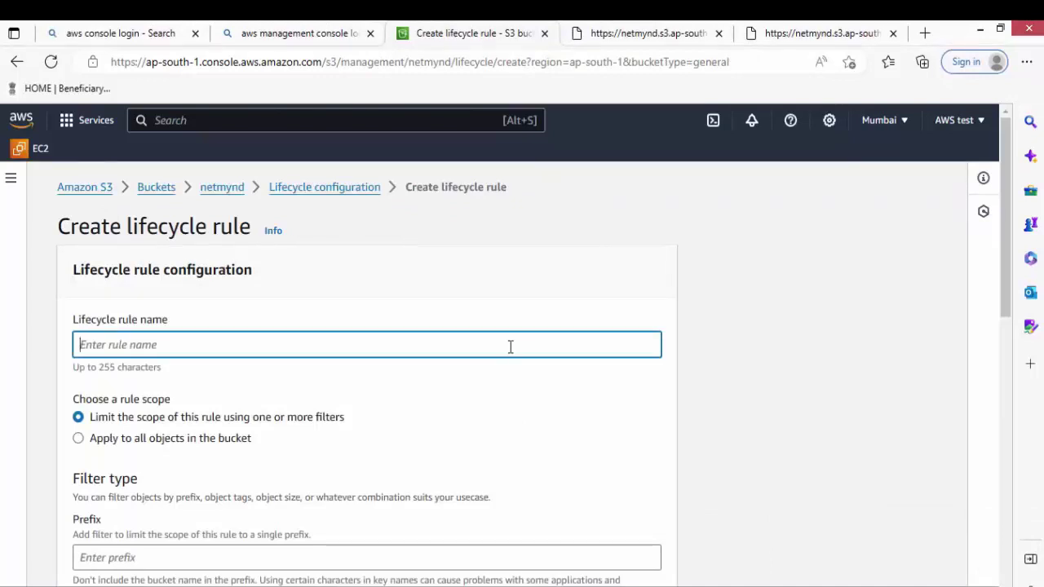
{"action": "type", "text": "myrulen"}
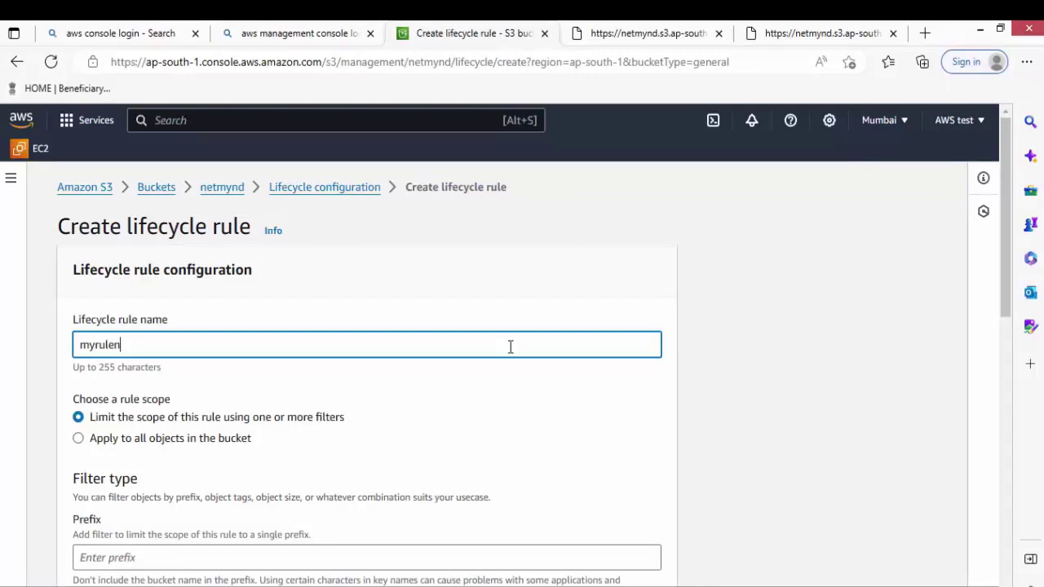
{"action": "type", "text": "etmynd"}
{"action": "left_click", "coordinate": [464, 425]}
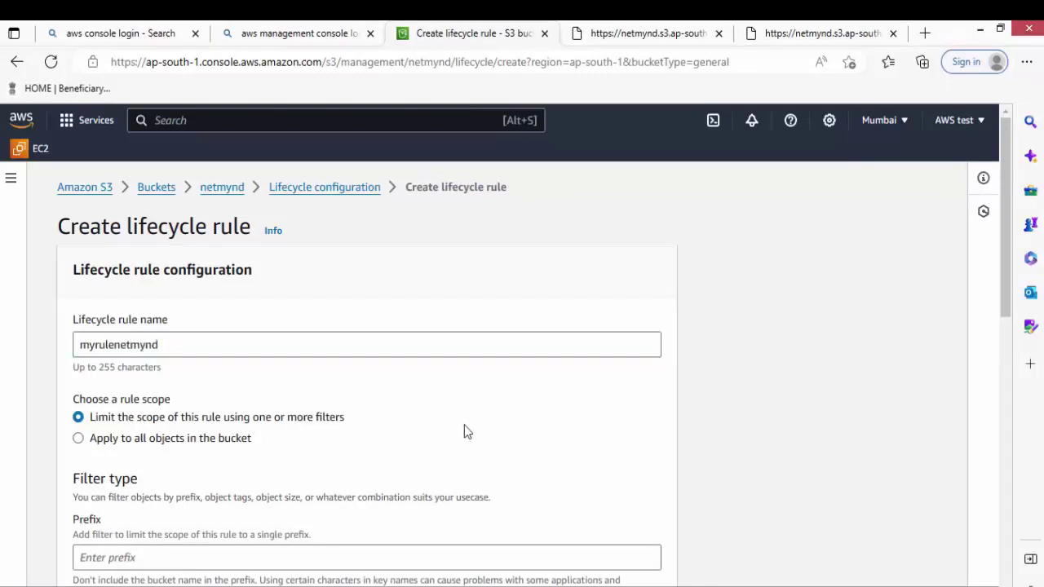
{"action": "scroll", "coordinate": [464, 425], "scroll_direction": "down", "scroll_amount": 1}
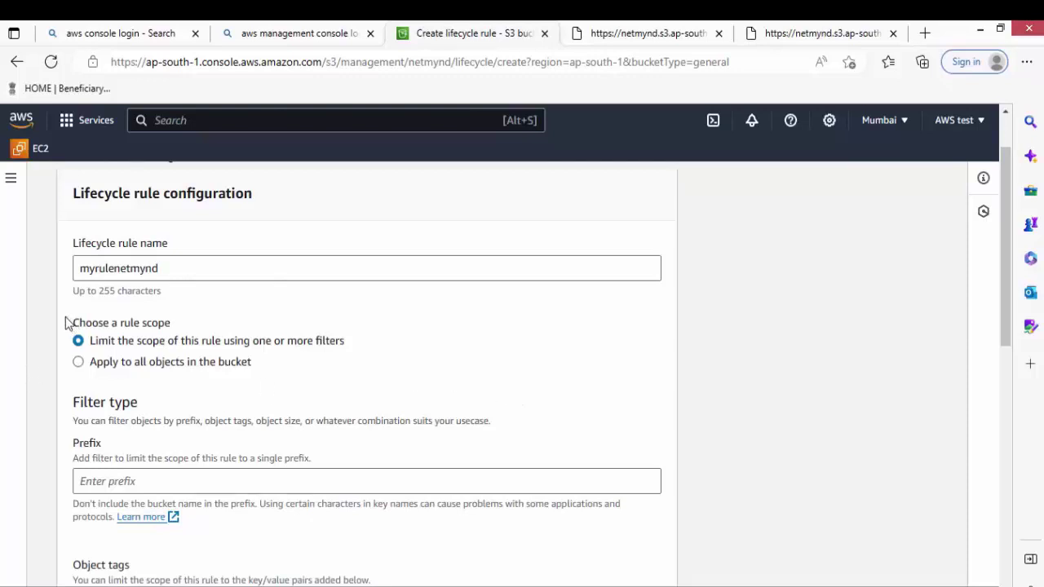
- Examine the two rule scope options in the lifecycle rule configuration, marking them on screen and clearing the marks
{"action": "key", "text": "ctrl+2"}
{"action": "mouse_move", "coordinate": [63, 310]}
{"action": "left_mouse_down"}
{"action": "mouse_move", "coordinate": [76, 337]}
{"action": "mouse_move", "coordinate": [232, 376]}
{"action": "mouse_move", "coordinate": [362, 380]}
{"action": "left_mouse_up"}
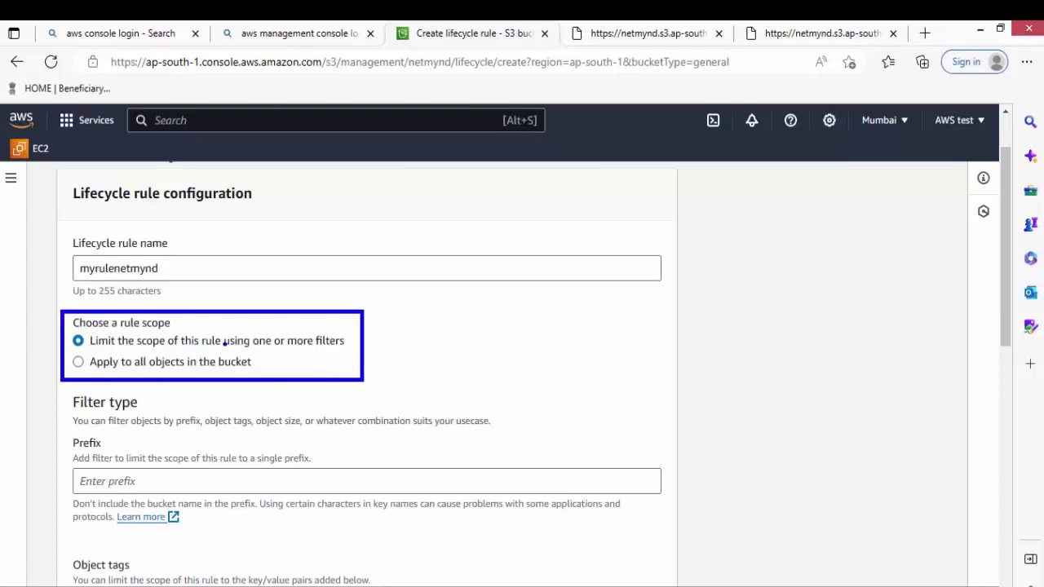
{"action": "left_click_drag", "start_coordinate": [216, 327], "coordinate": [243, 321]}
{"action": "mouse_move", "coordinate": [253, 364]}
{"action": "left_mouse_down"}
{"action": "mouse_move", "coordinate": [259, 373]}
{"action": "mouse_move", "coordinate": [284, 353]}
{"action": "left_mouse_up"}
{"action": "key", "text": "Escape"}
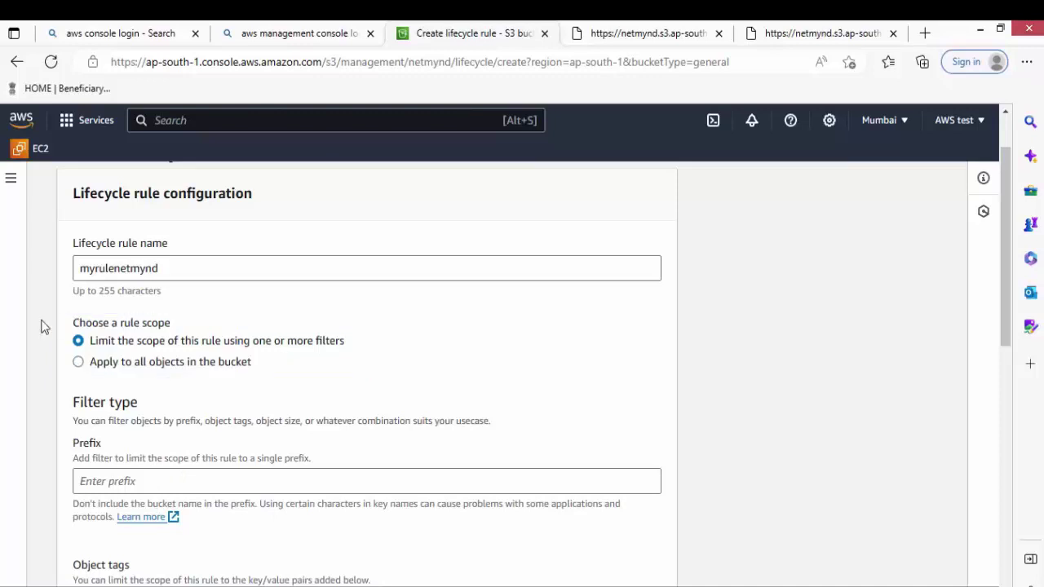
{"action": "type", "text": "S3"}
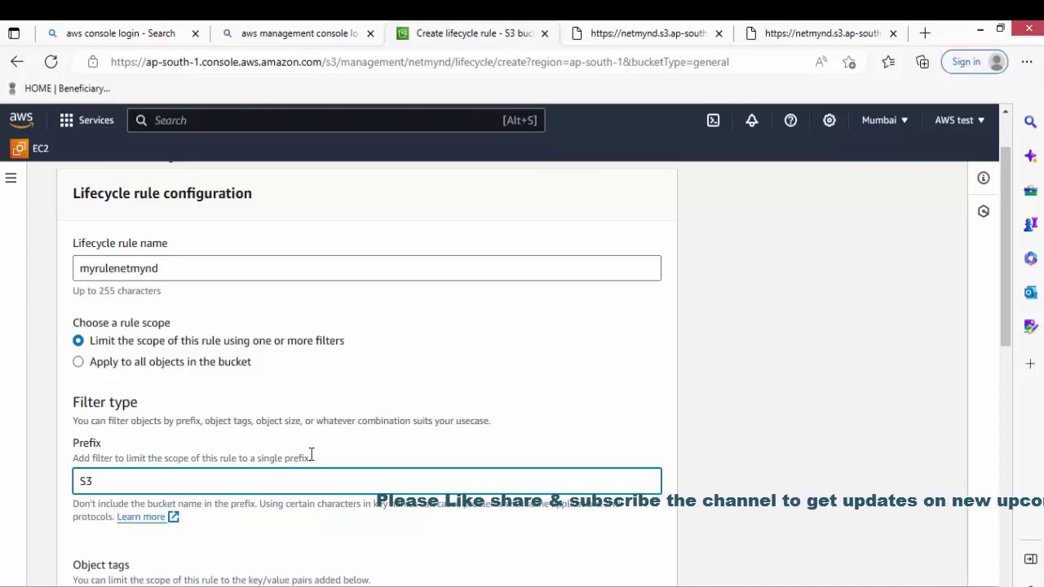
{"action": "key", "text": "BackSpace"}
{"action": "key", "text": "BackSpace"}
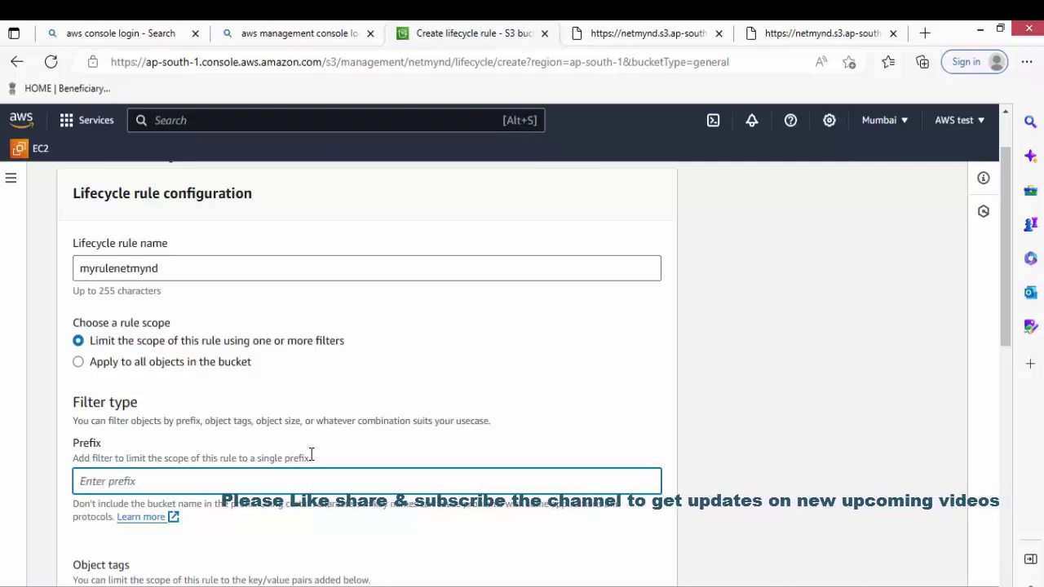
- Apply the rule to all objects in the bucket with acknowledgement, and choose only moving noncurrent versions between storage classes as the action
{"action": "left_click", "coordinate": [78, 363]}
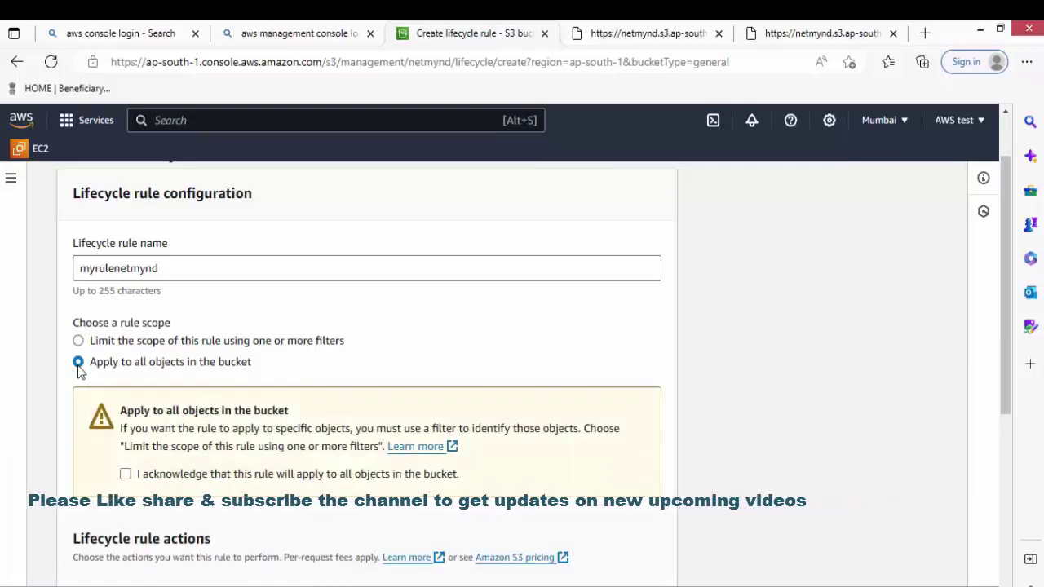
{"action": "left_click", "coordinate": [127, 476]}
{"action": "scroll", "coordinate": [135, 484], "scroll_direction": "down", "scroll_amount": 2}
{"action": "scroll", "coordinate": [167, 494], "scroll_direction": "down", "scroll_amount": 1}
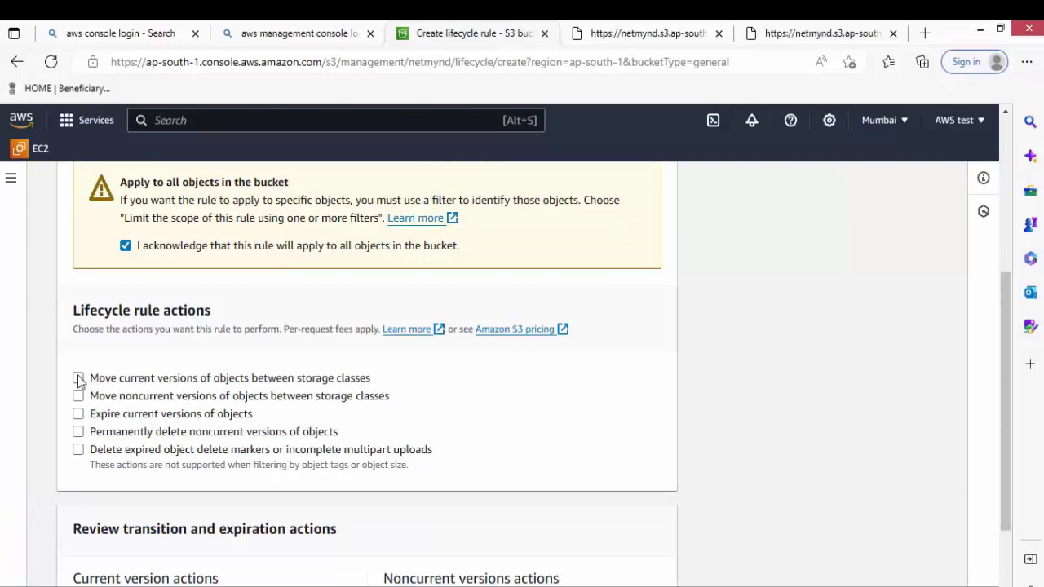
{"action": "left_click", "coordinate": [78, 378]}
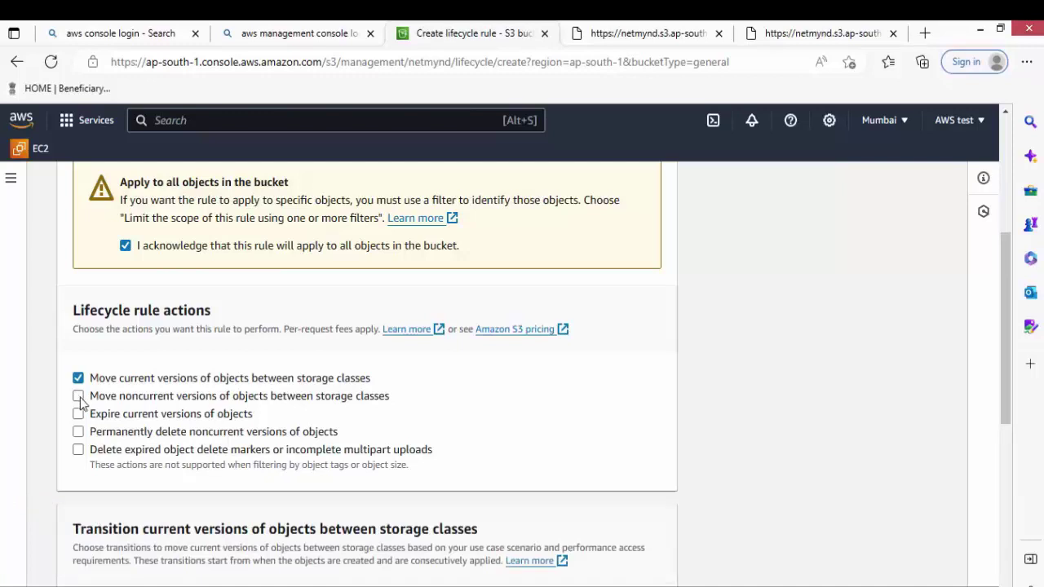
{"action": "left_click", "coordinate": [78, 397]}
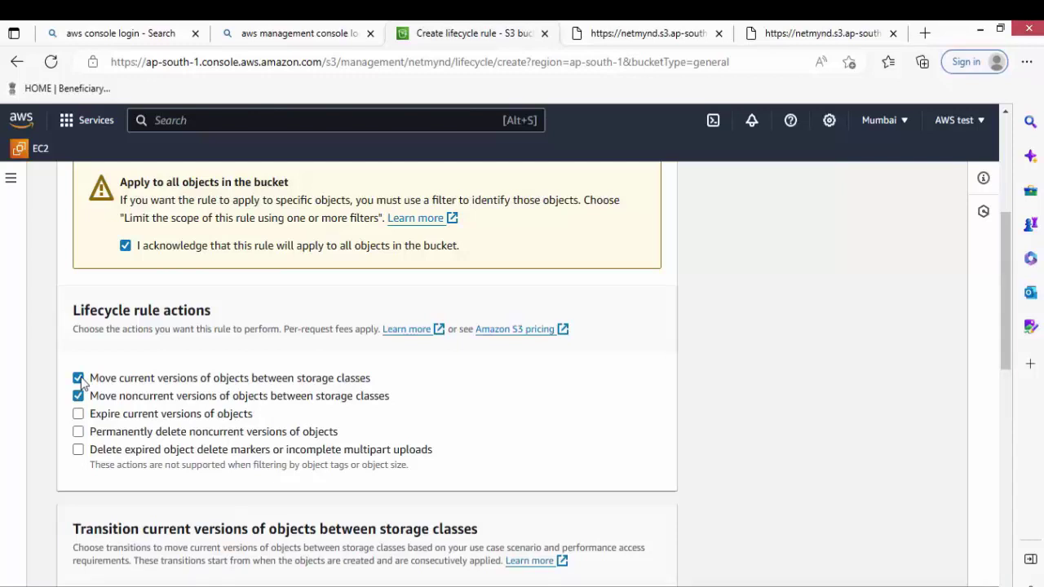
{"action": "left_click", "coordinate": [78, 378]}
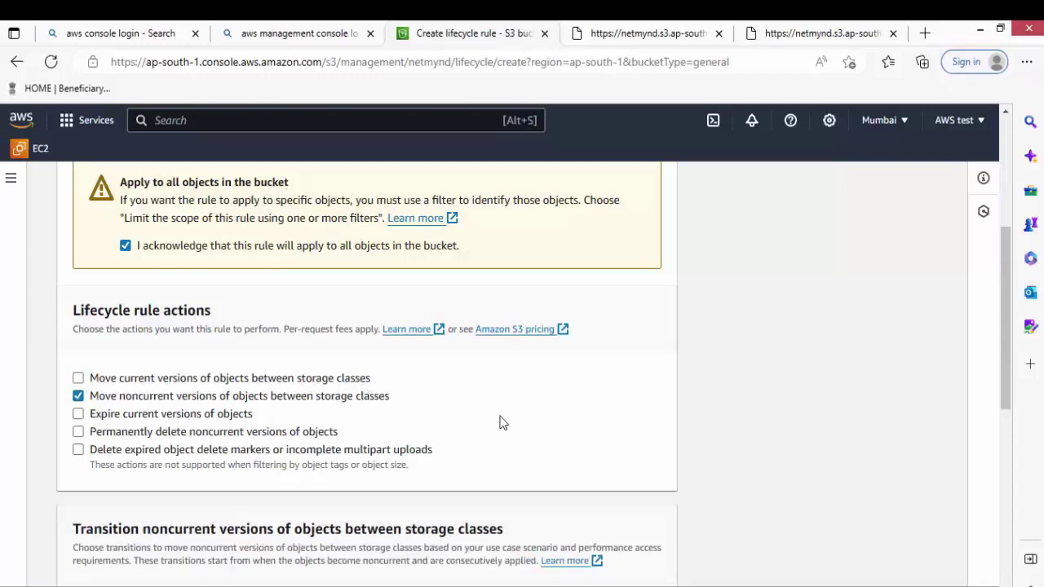
- Leave the lifecycle rule form for the netmynd bucket's object list and show all object versions
{"action": "scroll", "coordinate": [500, 423], "scroll_direction": "up", "scroll_amount": 4}
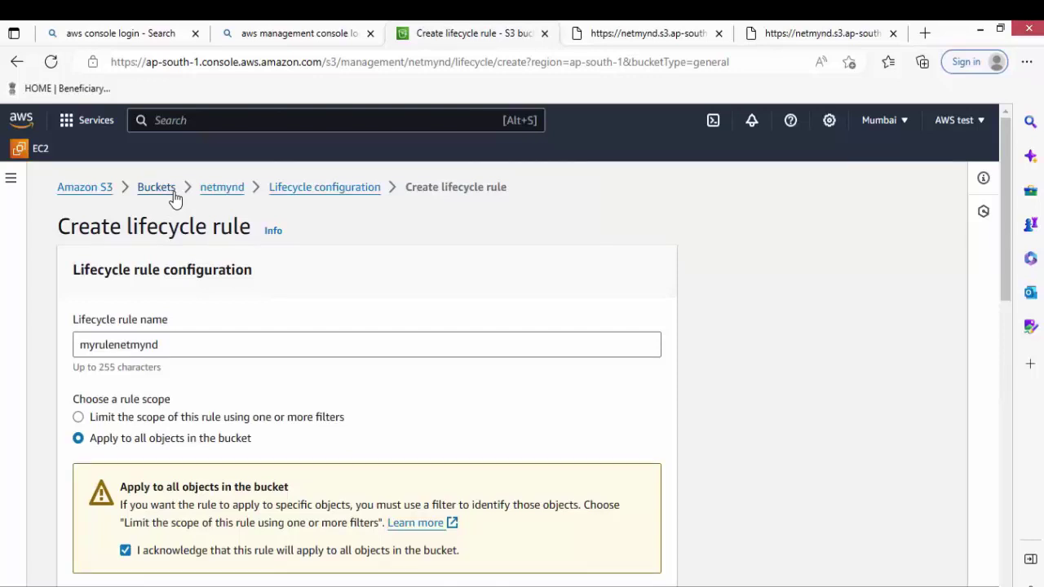
{"action": "left_click", "coordinate": [219, 194]}
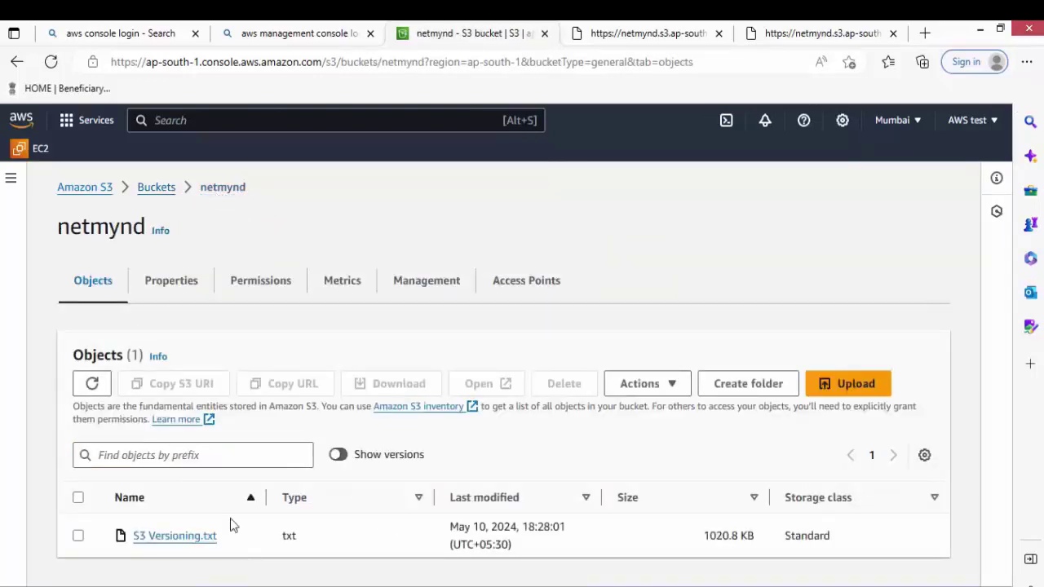
{"action": "left_click", "coordinate": [339, 455]}
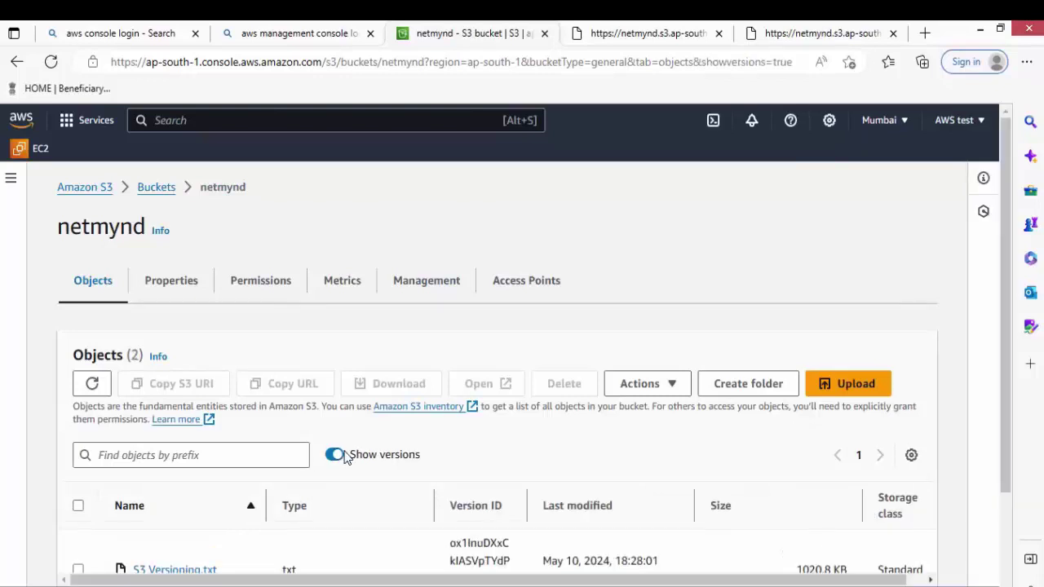
{"action": "scroll", "coordinate": [344, 457], "scroll_direction": "down", "scroll_amount": 2}
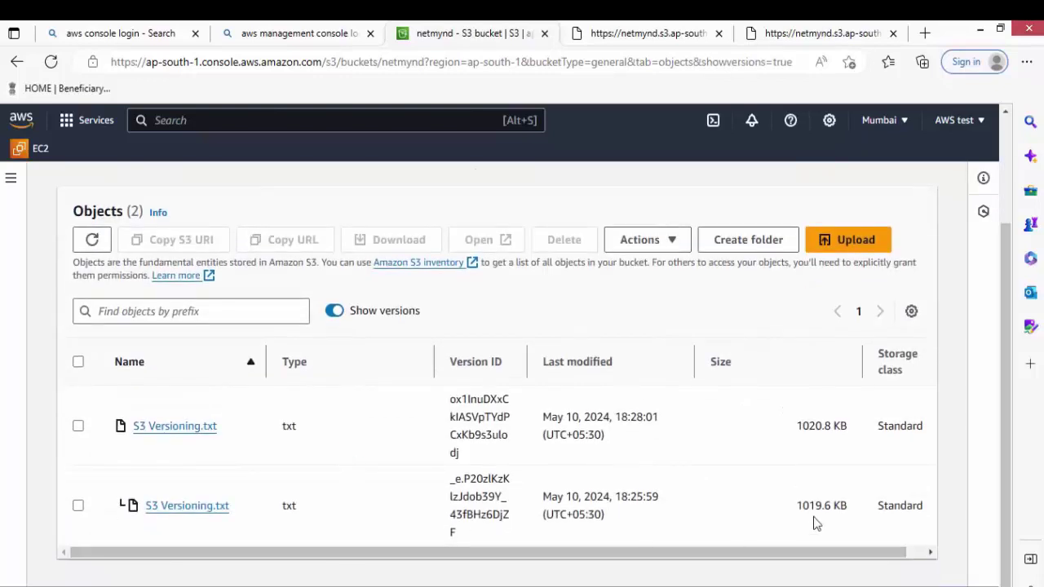
- Compare the sizes of the current and noncurrent versions of S3 Versioning.txt
{"action": "left_click_drag", "start_coordinate": [847, 507], "coordinate": [777, 506]}
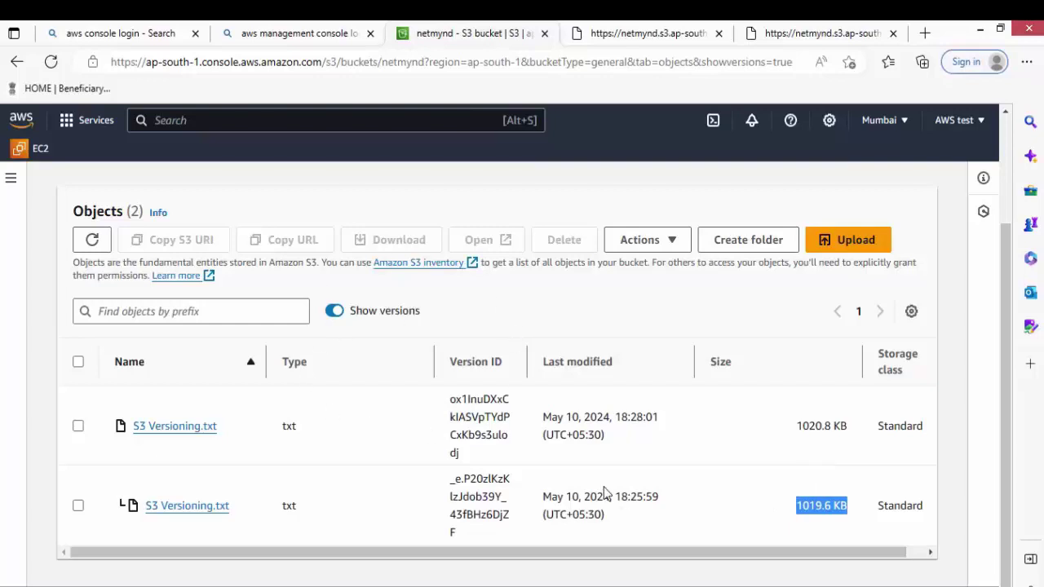
{"action": "left_click_drag", "start_coordinate": [853, 430], "coordinate": [798, 425]}
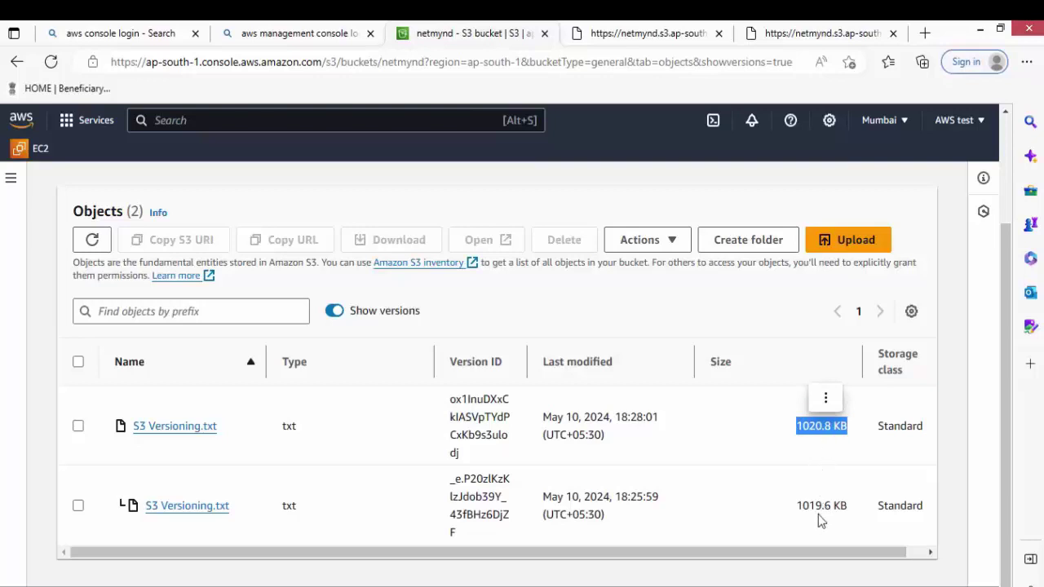
{"action": "left_click_drag", "start_coordinate": [798, 512], "coordinate": [852, 511]}
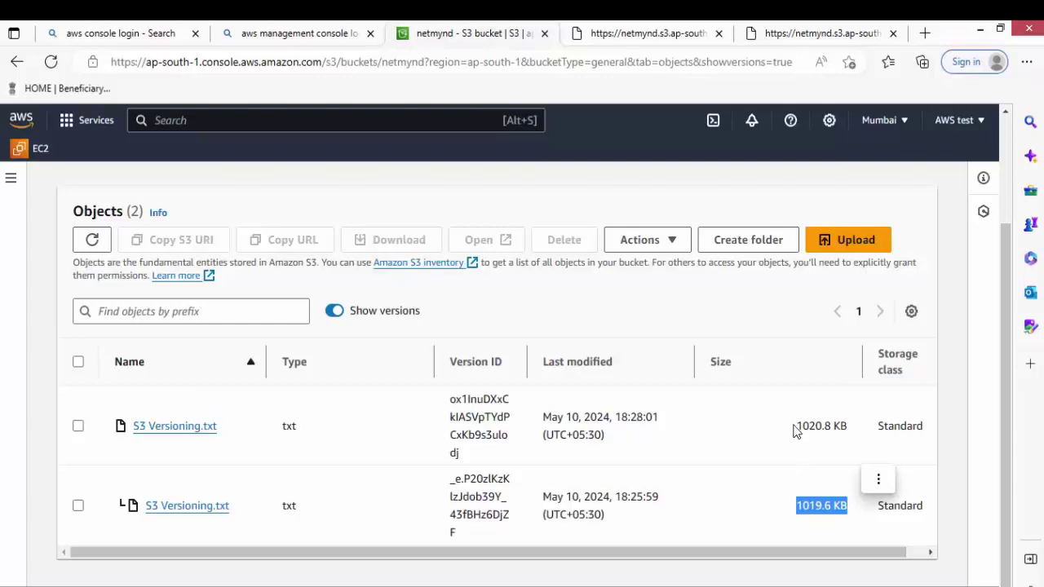
{"action": "left_click_drag", "start_coordinate": [794, 425], "coordinate": [848, 444]}
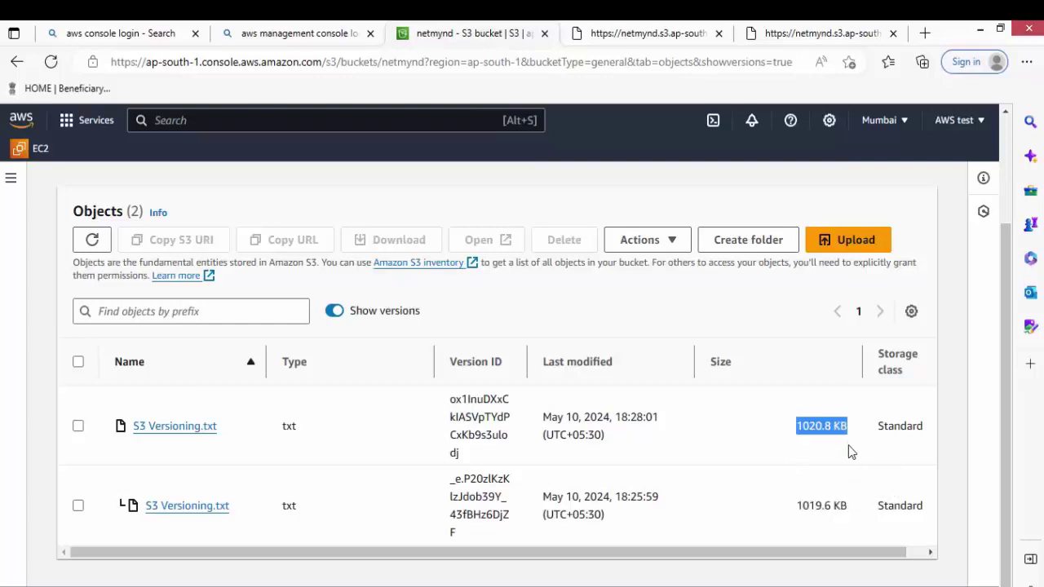
{"action": "left_click_drag", "start_coordinate": [798, 506], "coordinate": [858, 510]}
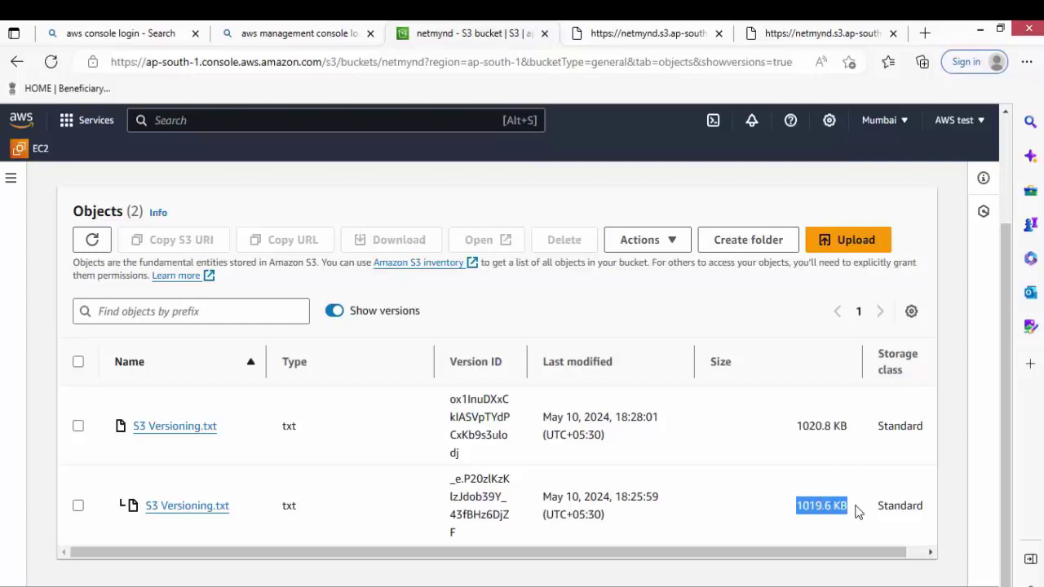
{"action": "left_click_drag", "start_coordinate": [851, 427], "coordinate": [781, 434]}
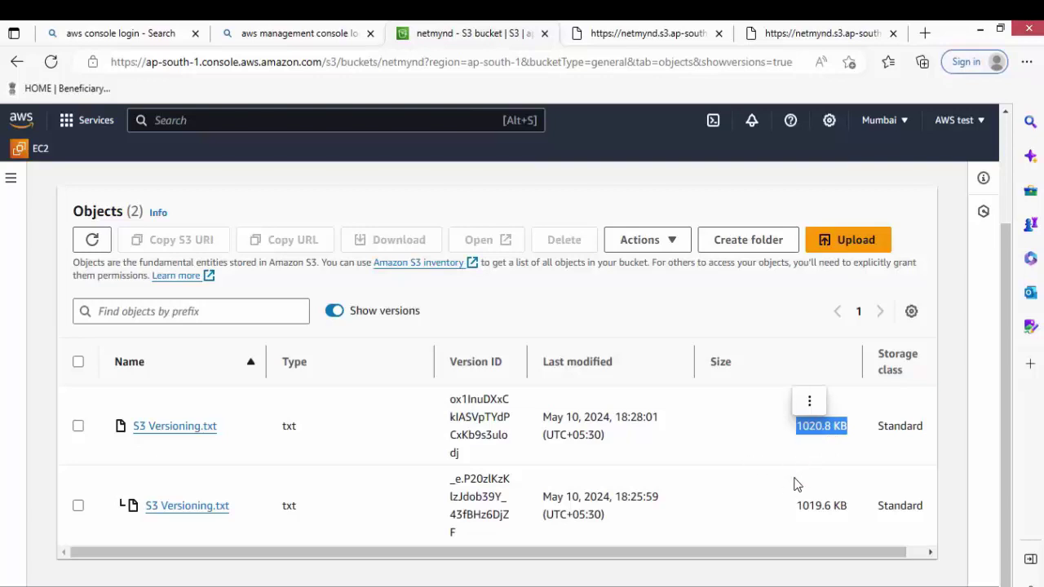
{"action": "left_click", "coordinate": [799, 509]}
{"action": "left_click_drag", "start_coordinate": [799, 509], "coordinate": [855, 511]}
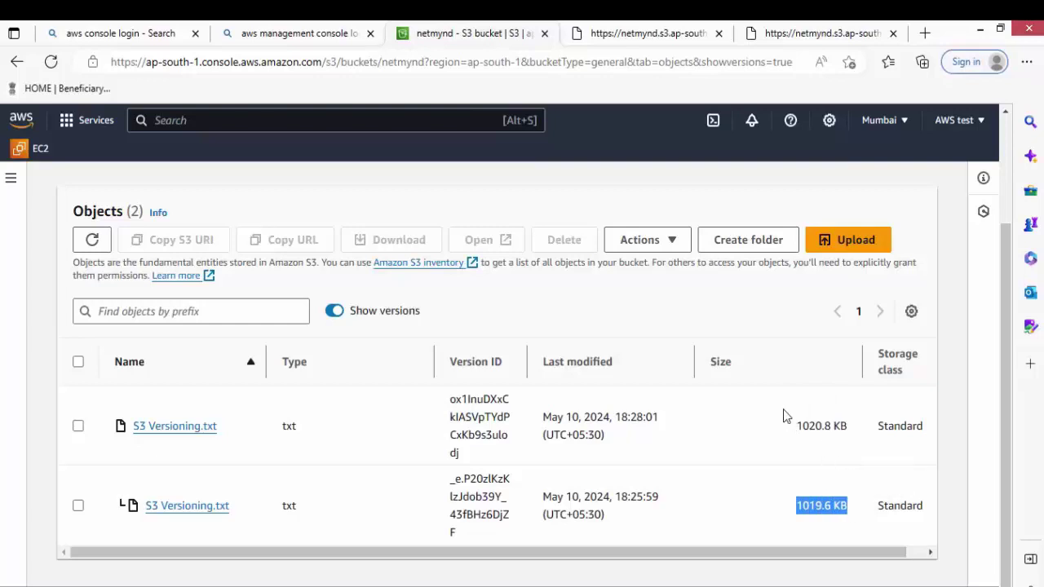
- Mark the sizes and last modified times of both S3 Versioning.txt versions on screen, and clear the marks
{"action": "mouse_move", "coordinate": [783, 410]}
{"action": "left_mouse_down"}
{"action": "mouse_move", "coordinate": [831, 497]}
{"action": "mouse_move", "coordinate": [868, 529]}
{"action": "left_mouse_up"}
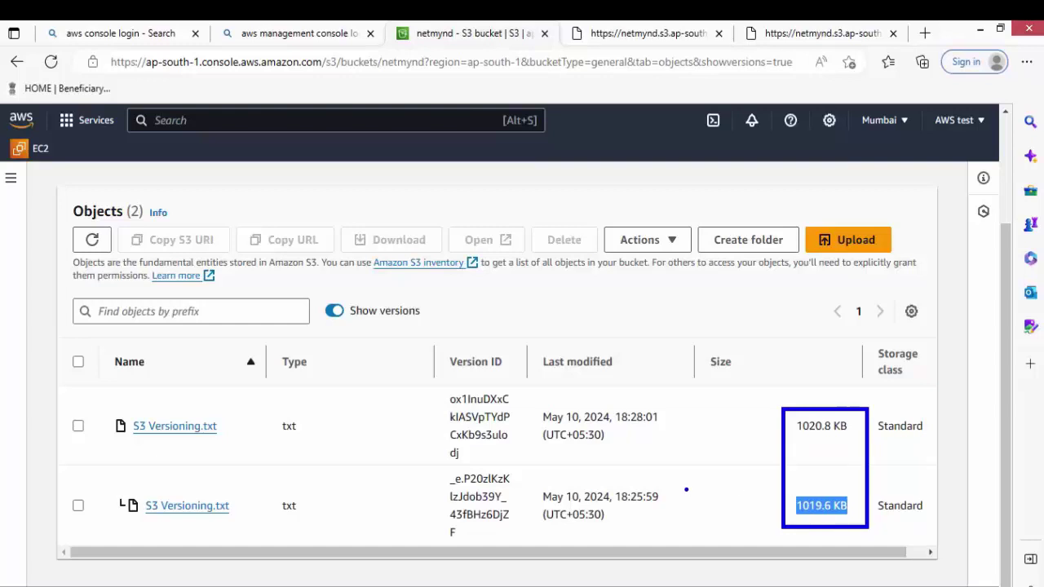
{"action": "mouse_move", "coordinate": [662, 495]}
{"action": "left_mouse_down"}
{"action": "mouse_move", "coordinate": [711, 489]}
{"action": "mouse_move", "coordinate": [680, 510]}
{"action": "left_mouse_up"}
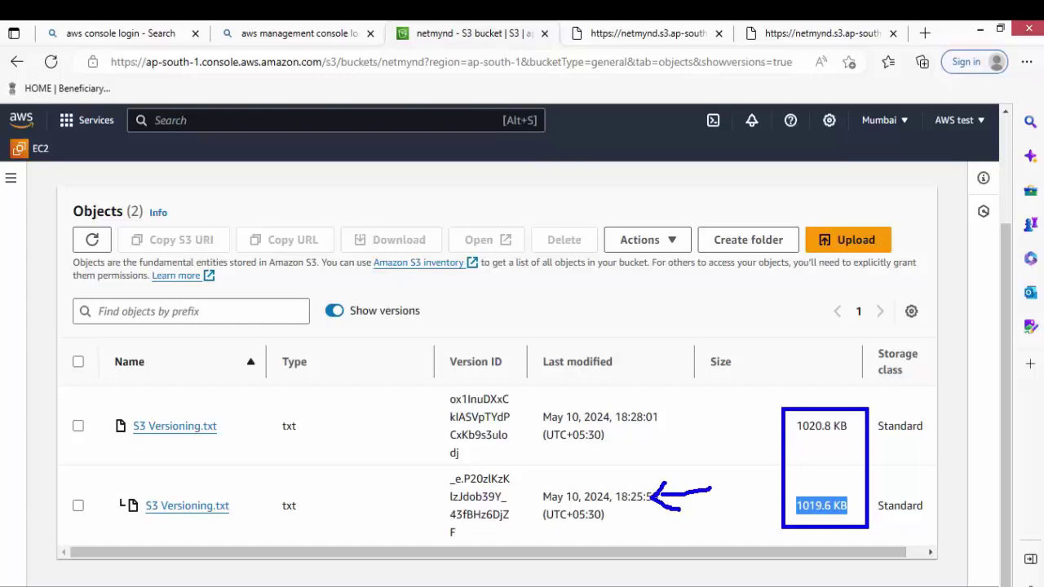
{"action": "mouse_move", "coordinate": [673, 419]}
{"action": "left_mouse_down"}
{"action": "mouse_move", "coordinate": [704, 416]}
{"action": "mouse_move", "coordinate": [692, 437]}
{"action": "left_mouse_up"}
{"action": "key", "text": "Escape"}
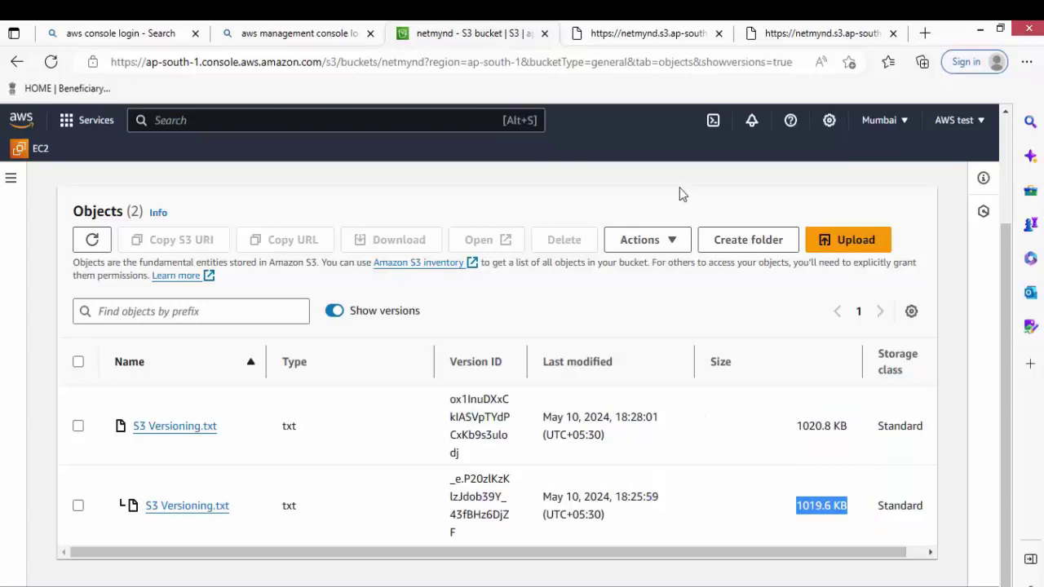
- Review the Size column for both S3 Versioning.txt versions once more
{"action": "left_click", "coordinate": [610, 209]}
{"action": "scroll", "coordinate": [612, 210], "scroll_direction": "up", "scroll_amount": 2}
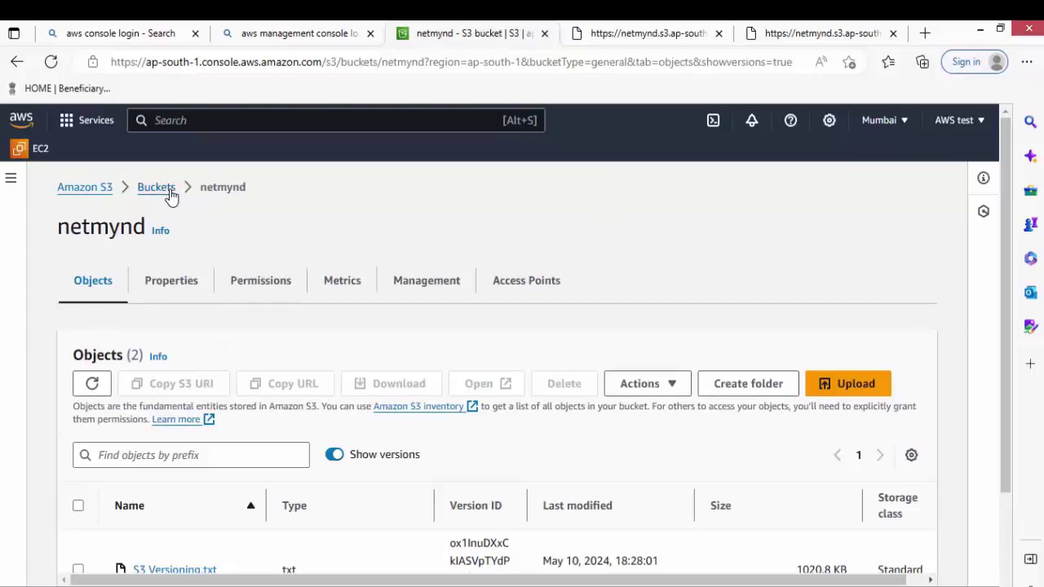
{"action": "scroll", "coordinate": [594, 412], "scroll_direction": "down", "scroll_amount": 2}
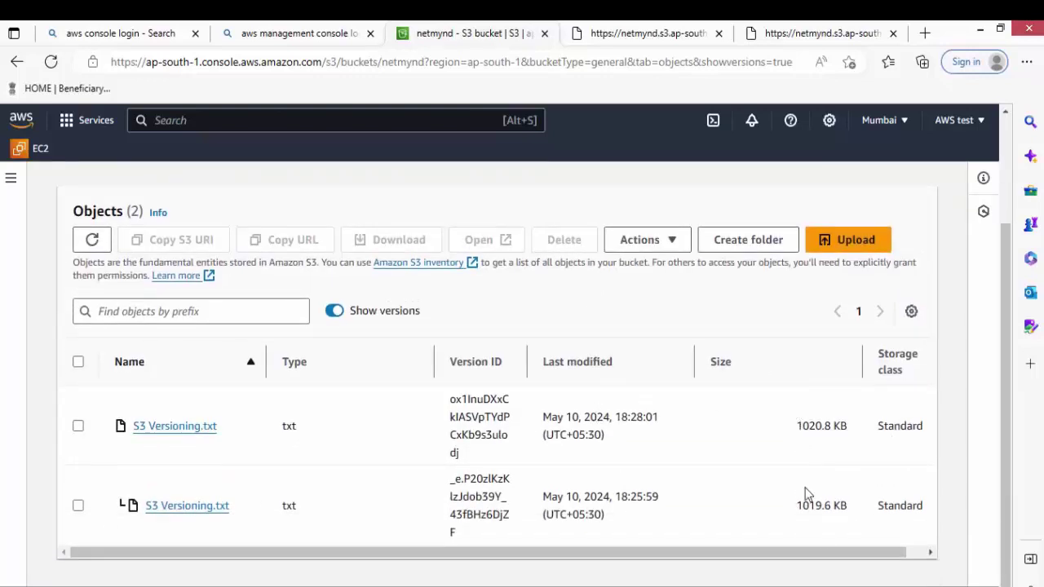
{"action": "left_click_drag", "start_coordinate": [791, 520], "coordinate": [781, 414]}
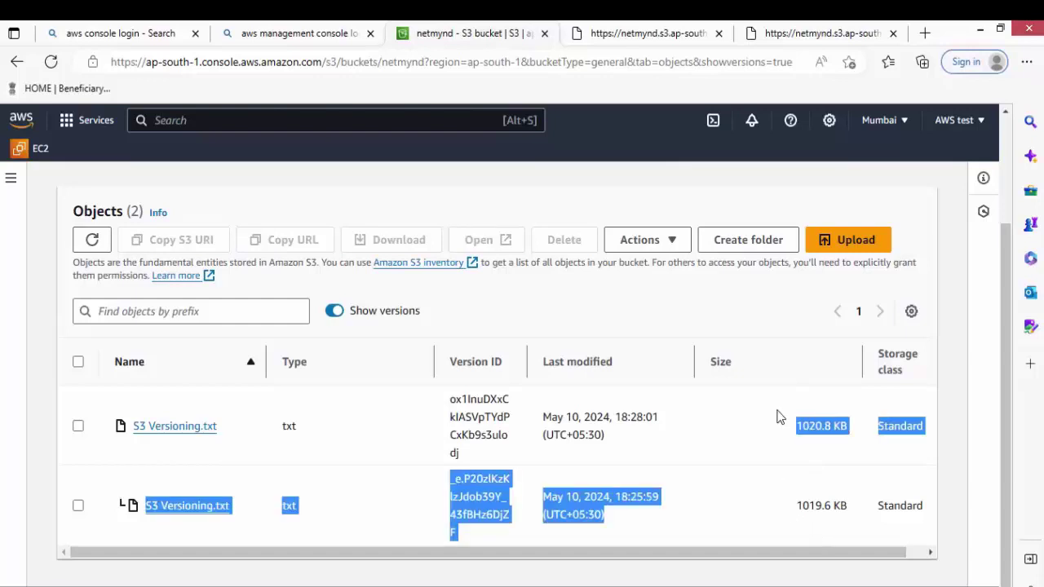
{"action": "left_click_drag", "start_coordinate": [745, 380], "coordinate": [674, 364]}
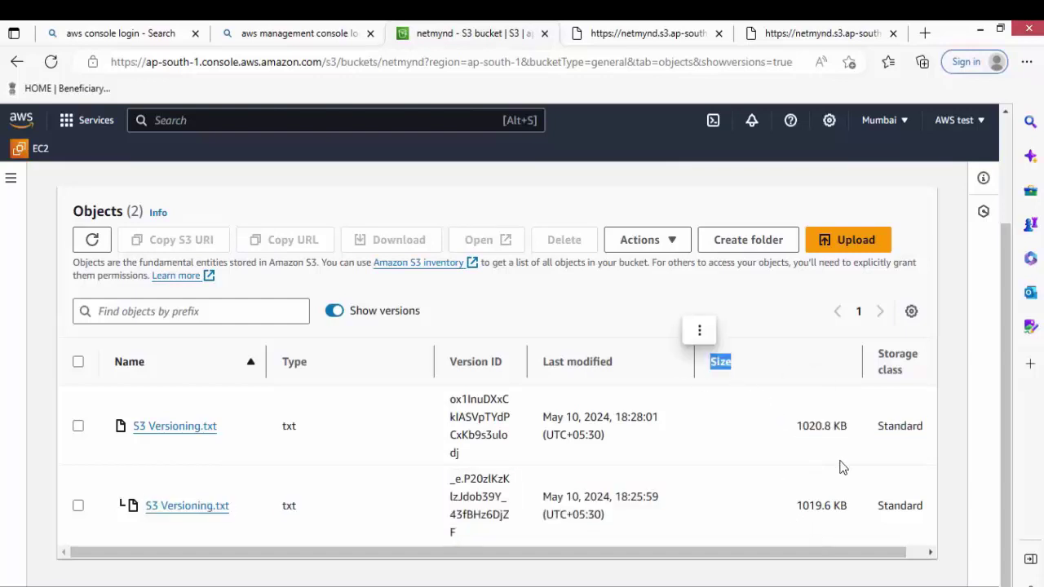
{"action": "left_click_drag", "start_coordinate": [776, 415], "coordinate": [858, 524]}
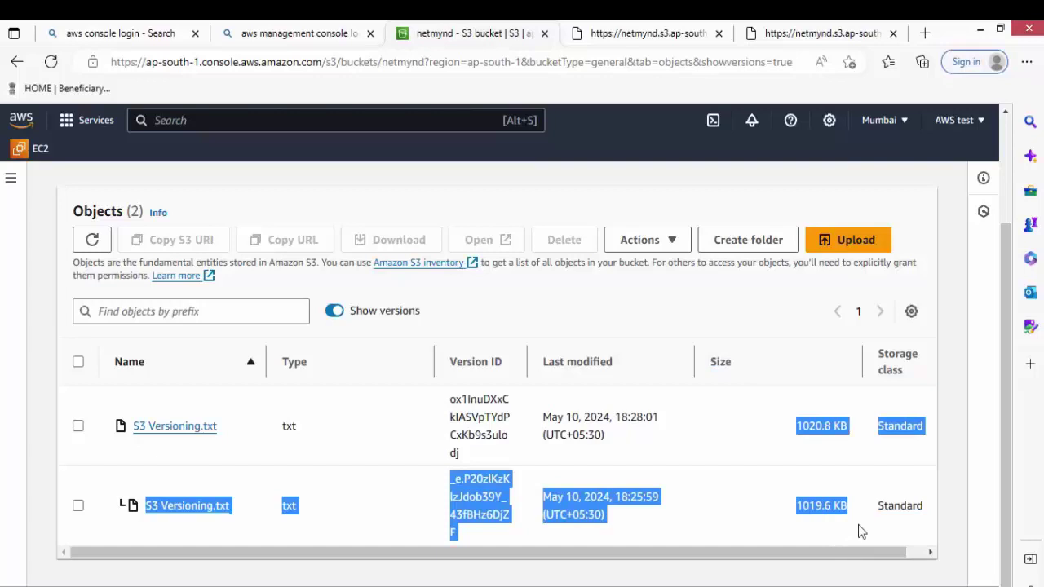
{"action": "left_click", "coordinate": [848, 526]}
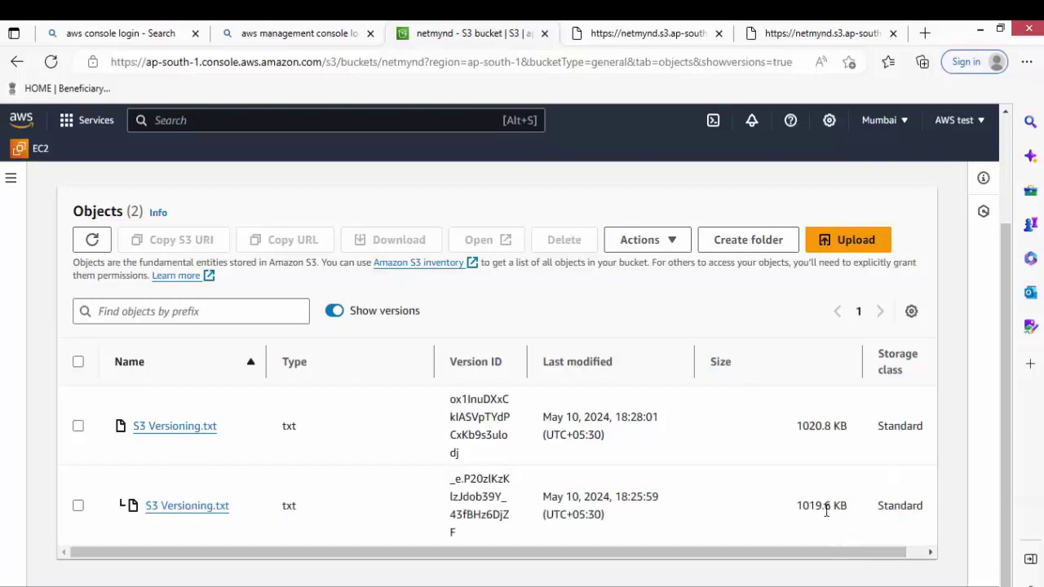
{"action": "scroll", "coordinate": [824, 506], "scroll_direction": "up", "scroll_amount": 2}
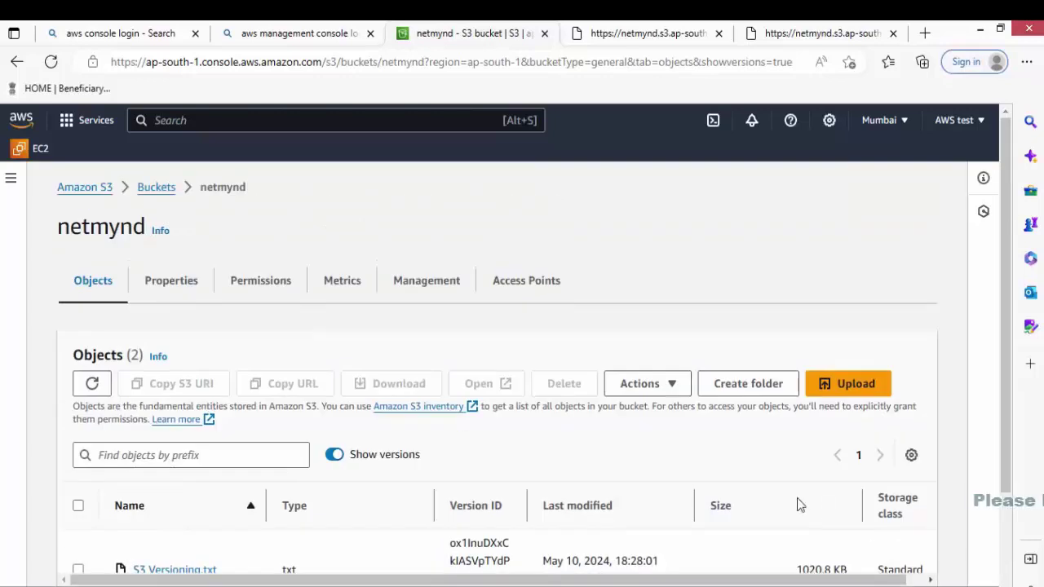
- Reopen the netmynd bucket from the bucket list, start a new lifecycle rule in its management settings, and name the rule "netmynd"
{"action": "left_click", "coordinate": [153, 188]}
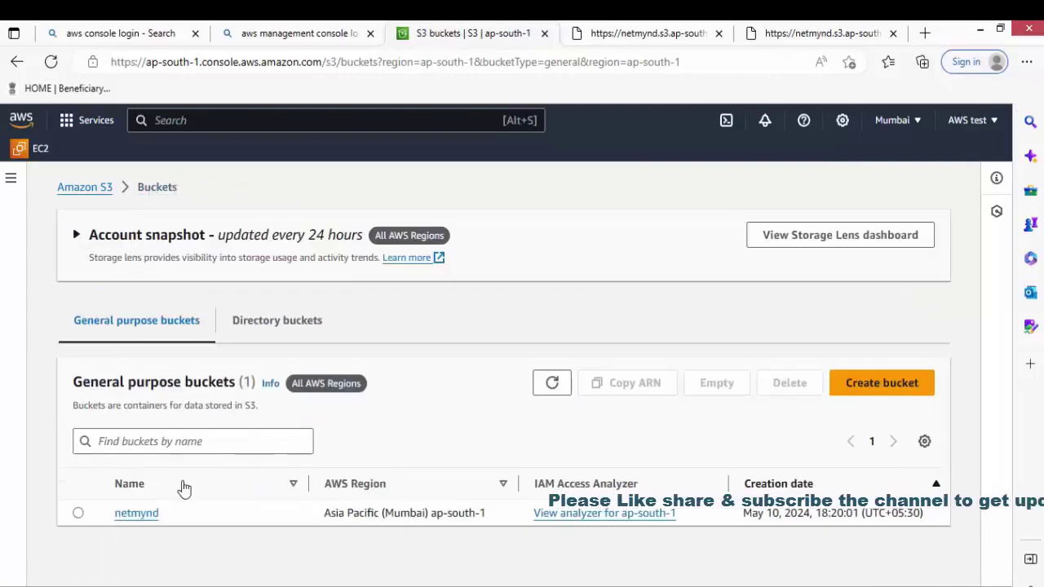
{"action": "left_click", "coordinate": [139, 514]}
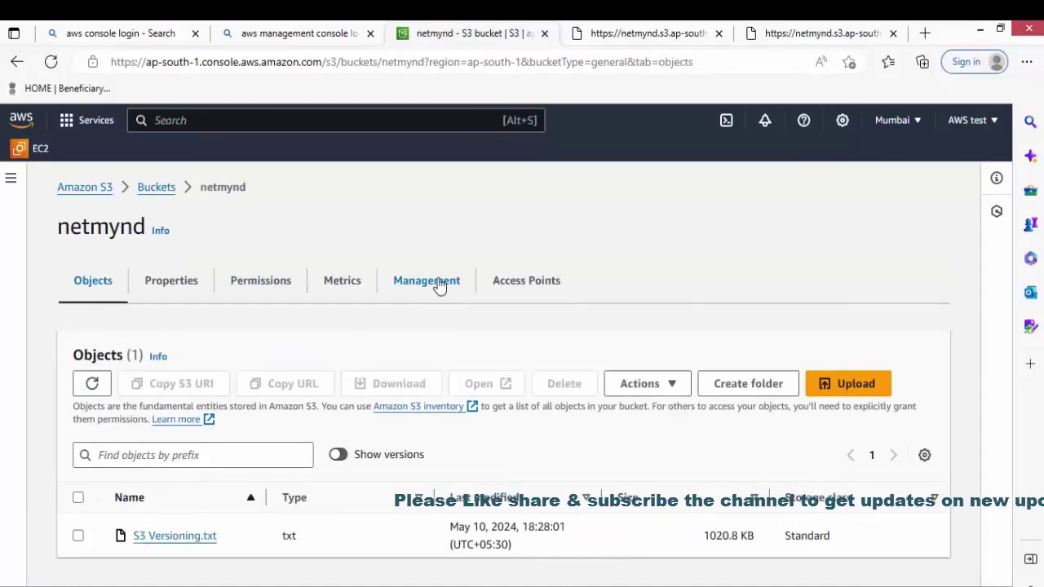
{"action": "left_click", "coordinate": [438, 284]}
{"action": "scroll", "coordinate": [439, 286], "scroll_direction": "down", "scroll_amount": 2}
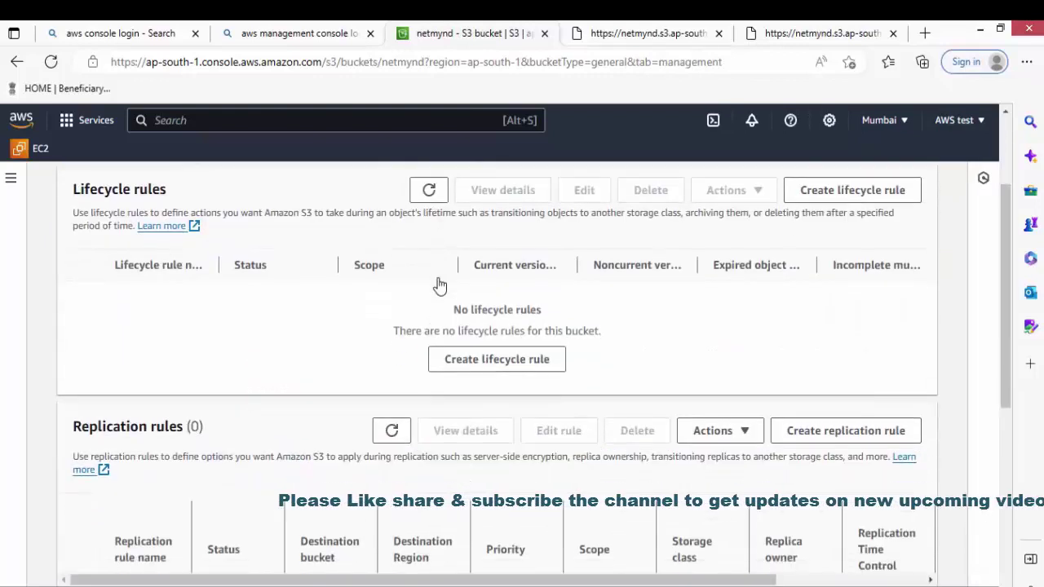
{"action": "left_click", "coordinate": [477, 366]}
{"action": "left_click", "coordinate": [130, 344]}
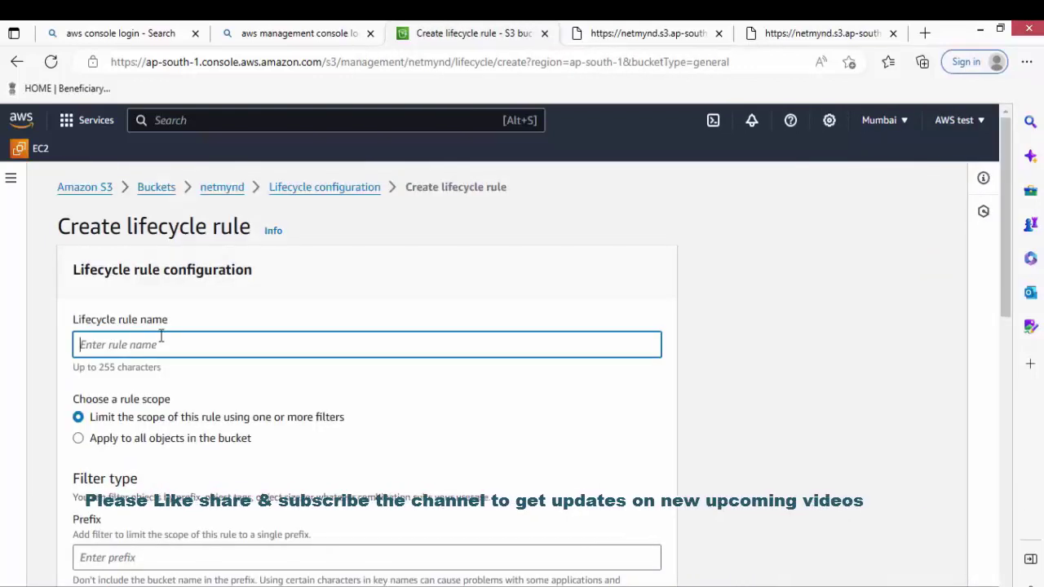
{"action": "type", "text": "netmynd"}
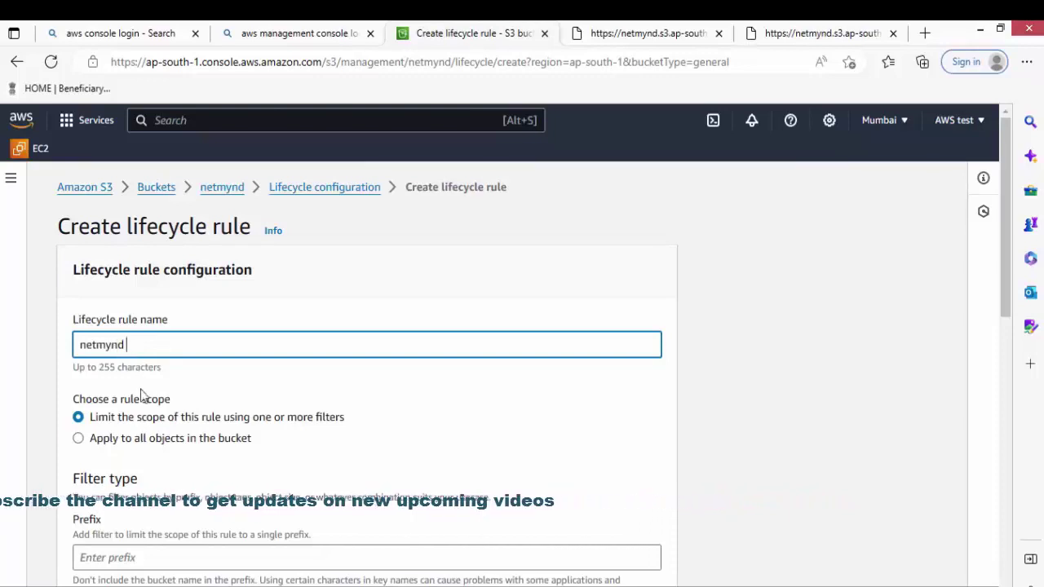
- Apply the lifecycle rule to all objects in the bucket and acknowledge that scope
{"action": "left_click", "coordinate": [133, 438]}
{"action": "scroll", "coordinate": [136, 444], "scroll_direction": "down", "scroll_amount": 2}
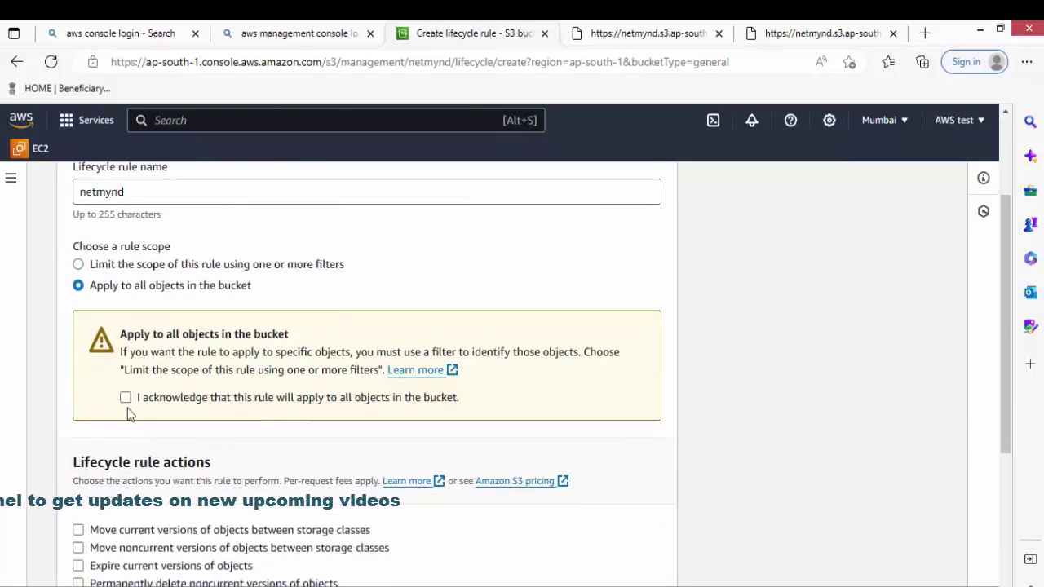
{"action": "left_click", "coordinate": [126, 400]}
- Enable the rule actions that move current and noncurrent versions of objects between storage classes
{"action": "scroll", "coordinate": [129, 404], "scroll_direction": "down", "scroll_amount": 1}
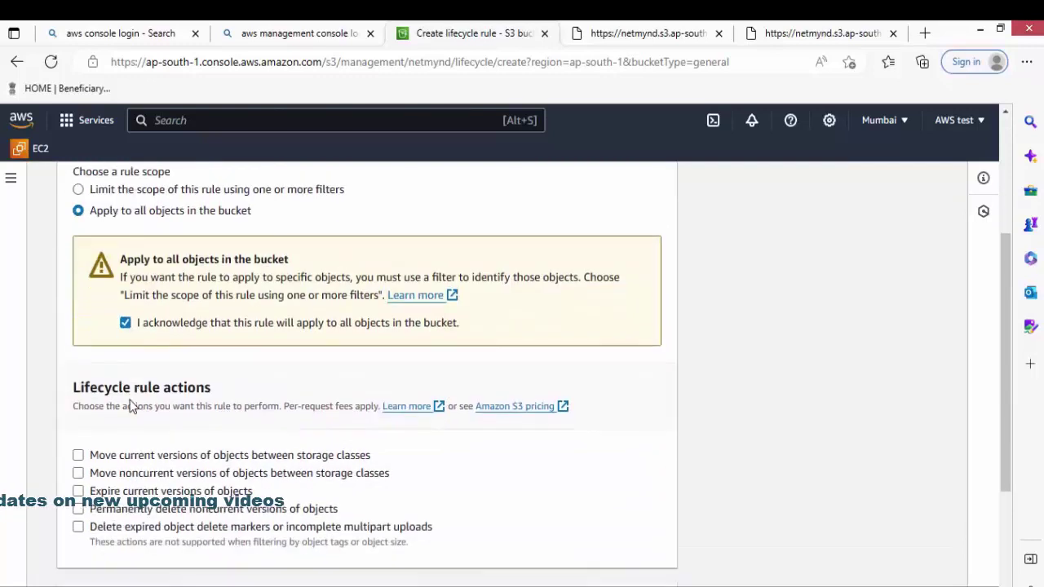
{"action": "left_click", "coordinate": [79, 459]}
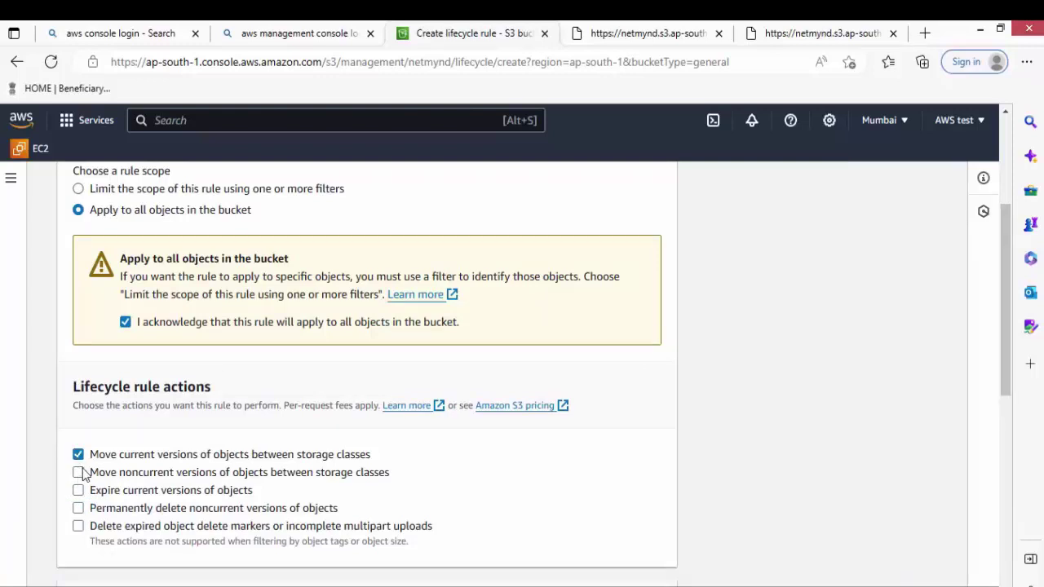
{"action": "left_click", "coordinate": [79, 474]}
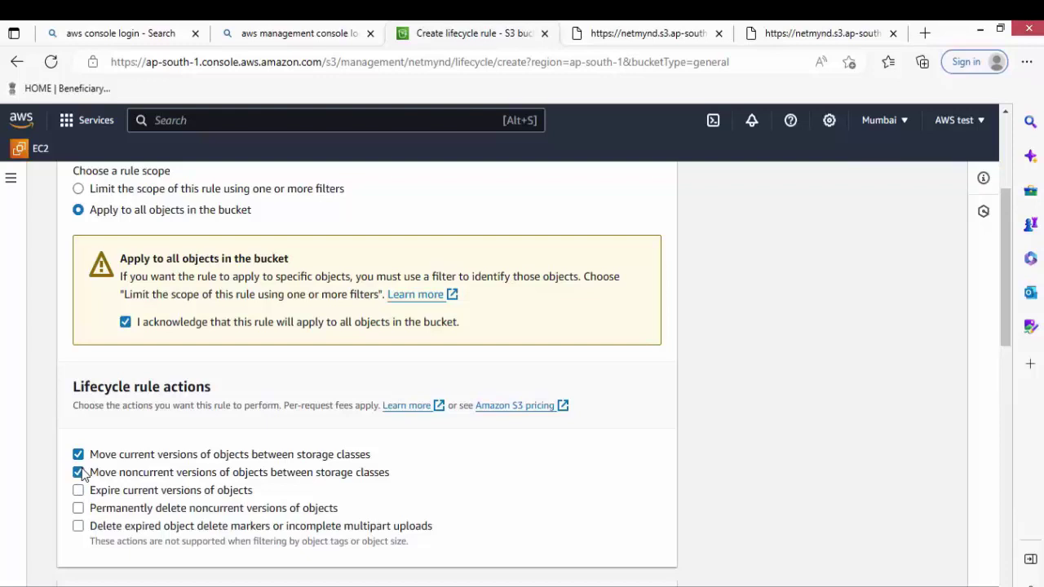
- Set the current-version transition to Standard-IA to 30 days after object creation
{"action": "scroll", "coordinate": [82, 473], "scroll_direction": "down", "scroll_amount": 3}
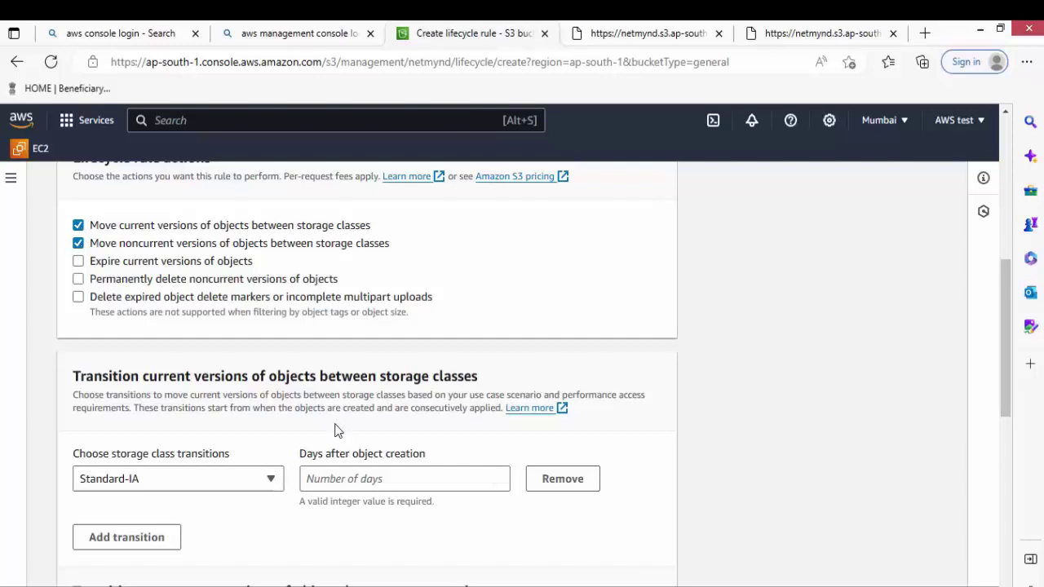
{"action": "scroll", "coordinate": [339, 431], "scroll_direction": "down", "scroll_amount": 1}
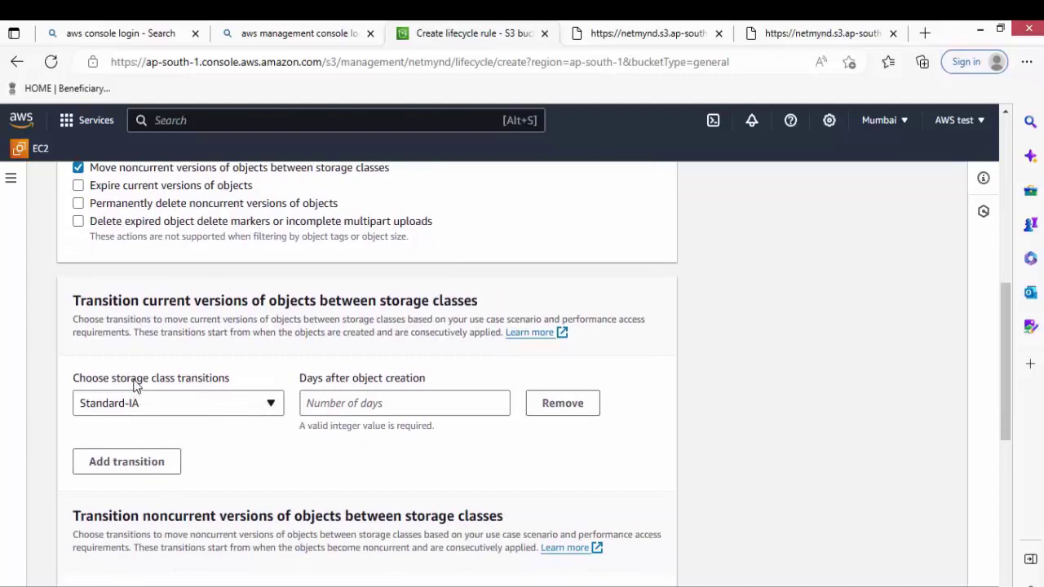
{"action": "scroll", "coordinate": [135, 388], "scroll_direction": "up", "scroll_amount": 7}
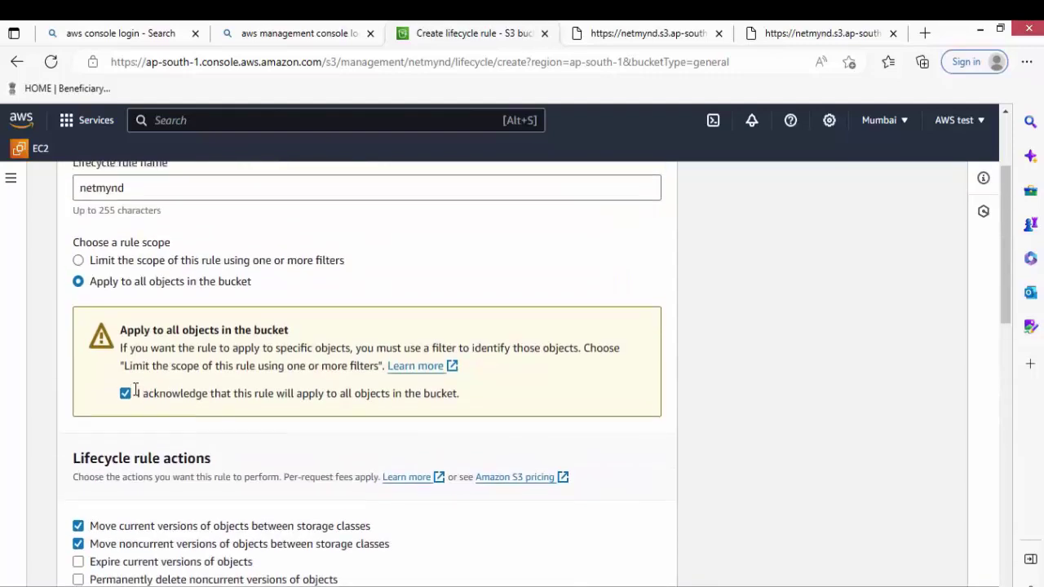
{"action": "scroll", "coordinate": [135, 392], "scroll_direction": "down", "scroll_amount": 5}
{"action": "scroll", "coordinate": [135, 396], "scroll_direction": "down", "scroll_amount": 2}
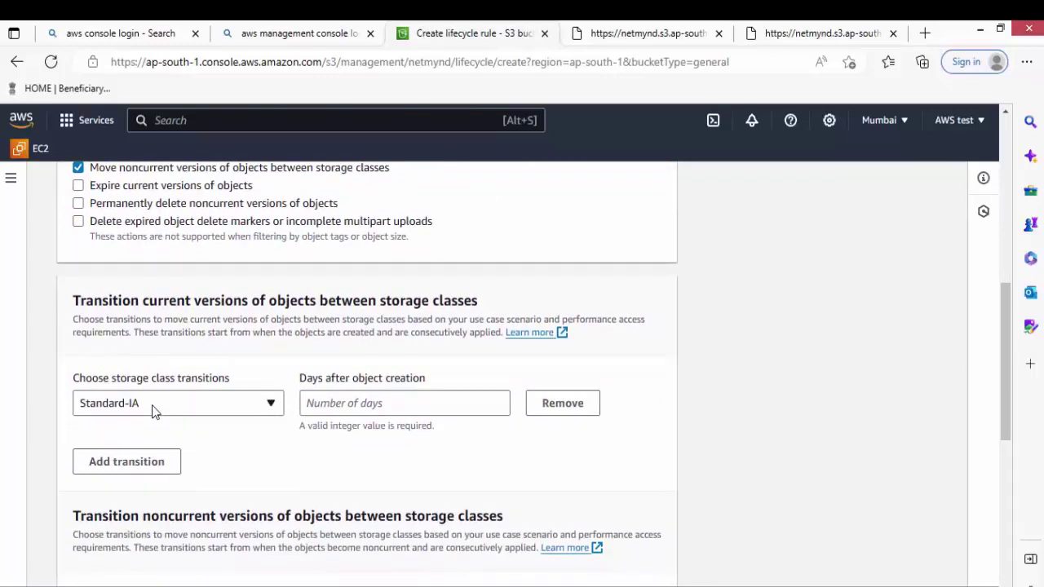
{"action": "left_click", "coordinate": [400, 401]}
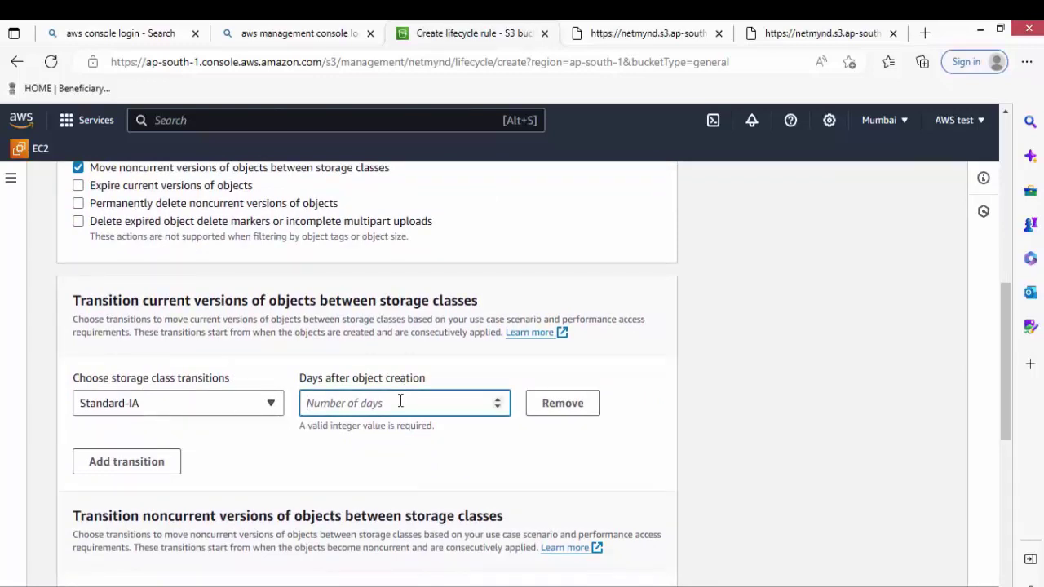
{"action": "type", "text": "30"}
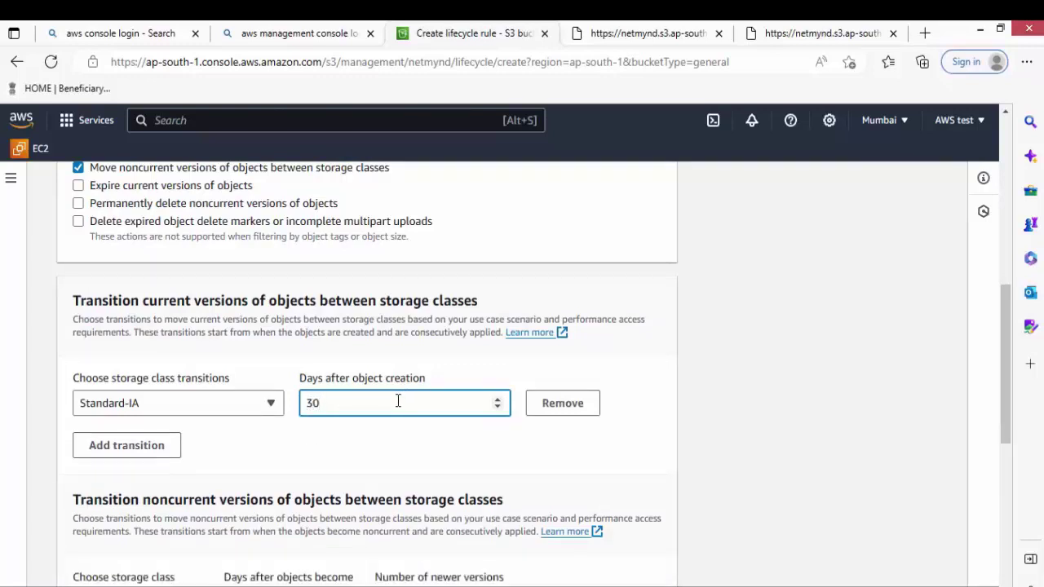
- Look through the storage classes available for the first current-version transition, keeping Standard-IA
{"action": "left_click", "coordinate": [159, 399]}
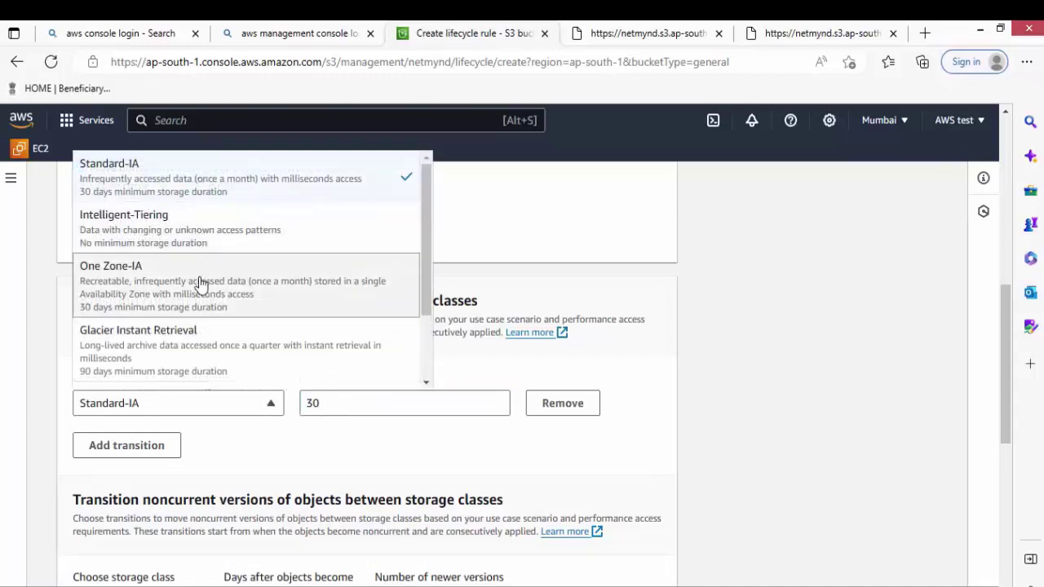
{"action": "scroll", "coordinate": [201, 283], "scroll_direction": "down", "scroll_amount": 1}
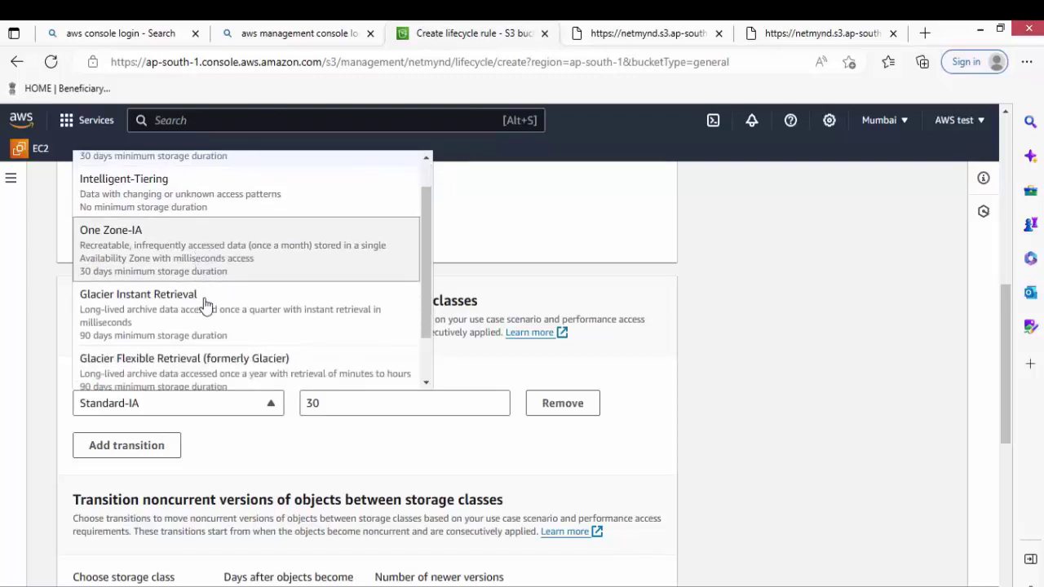
{"action": "scroll", "coordinate": [209, 317], "scroll_direction": "down", "scroll_amount": 1}
{"action": "scroll", "coordinate": [210, 322], "scroll_direction": "down", "scroll_amount": 1}
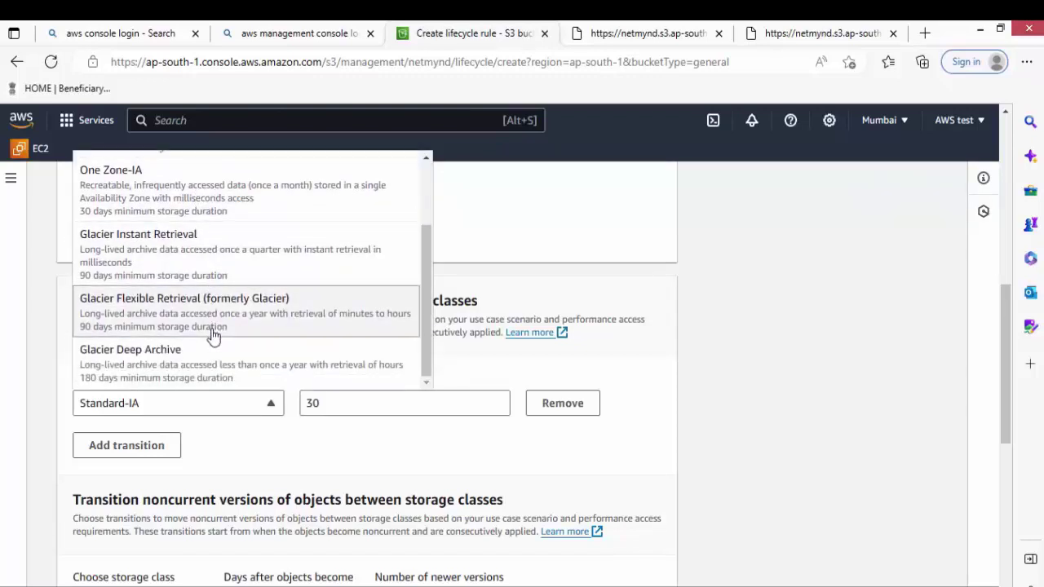
{"action": "left_click", "coordinate": [296, 462]}
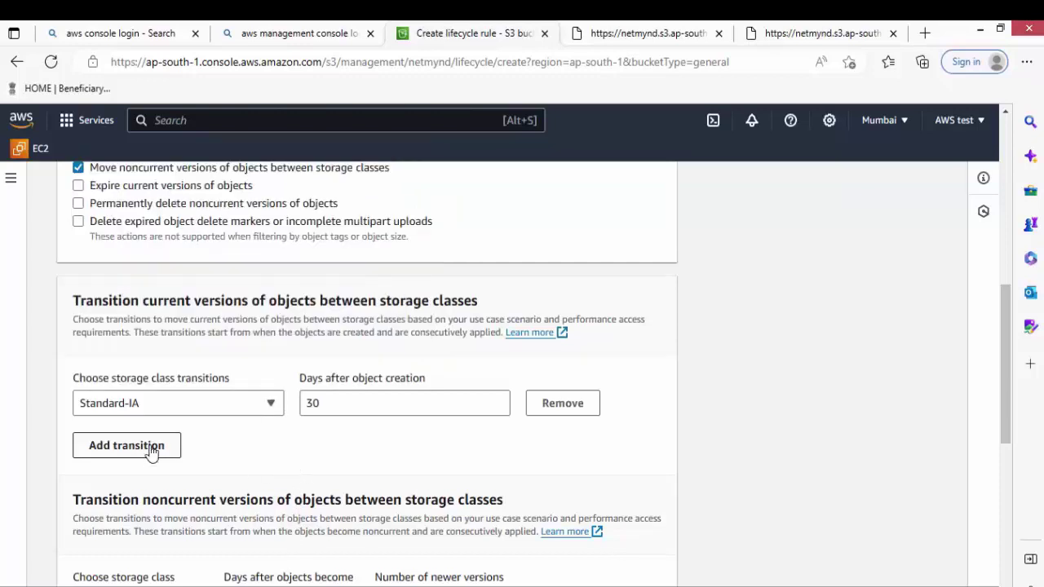
- Add a second current-version transition to Glacier Flexible Retrieval (formerly Glacier) at 60 days after object creation
{"action": "left_click", "coordinate": [126, 446]}
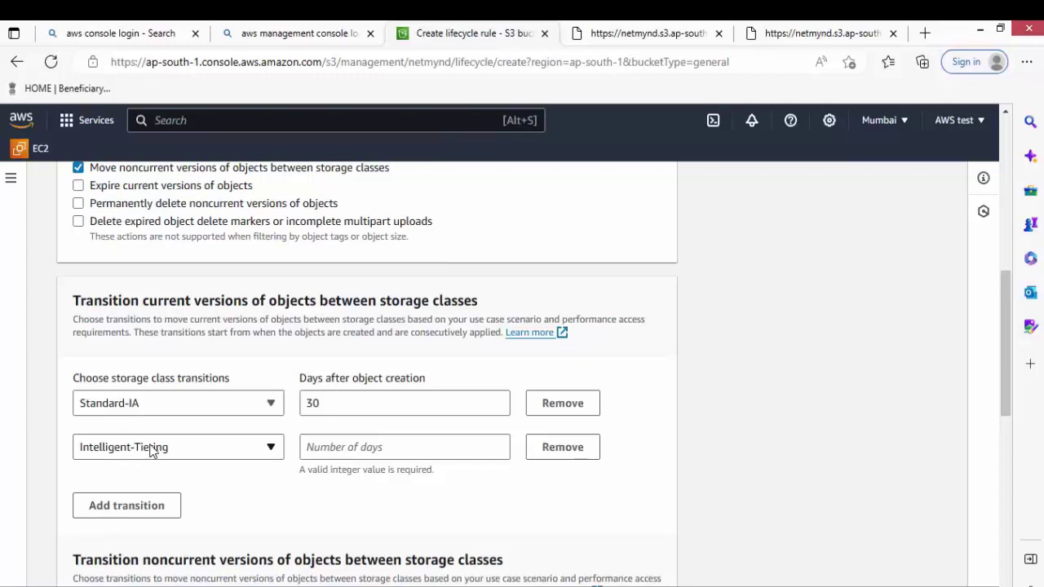
{"action": "left_click", "coordinate": [151, 451]}
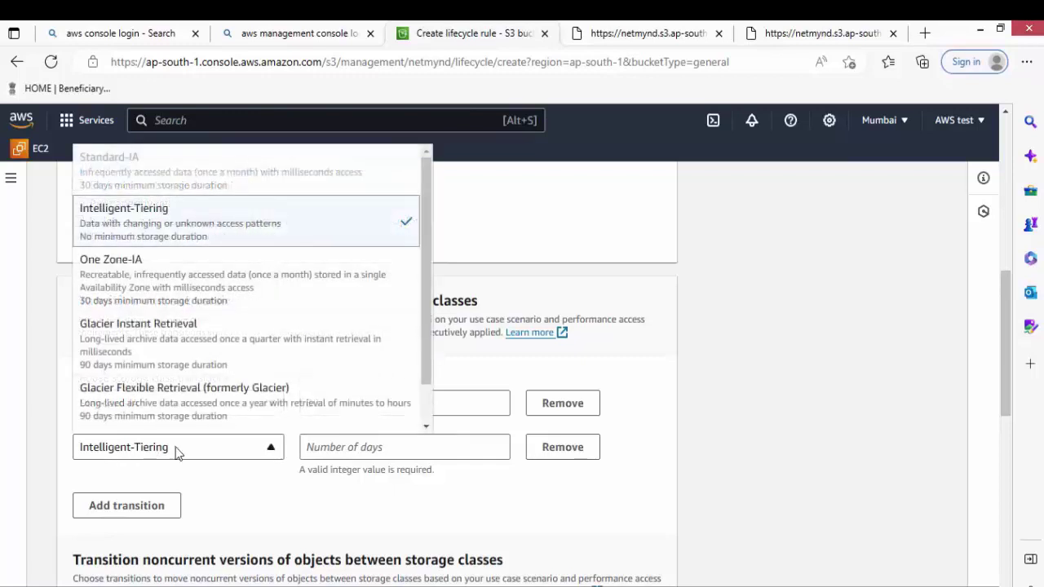
{"action": "left_click", "coordinate": [341, 510]}
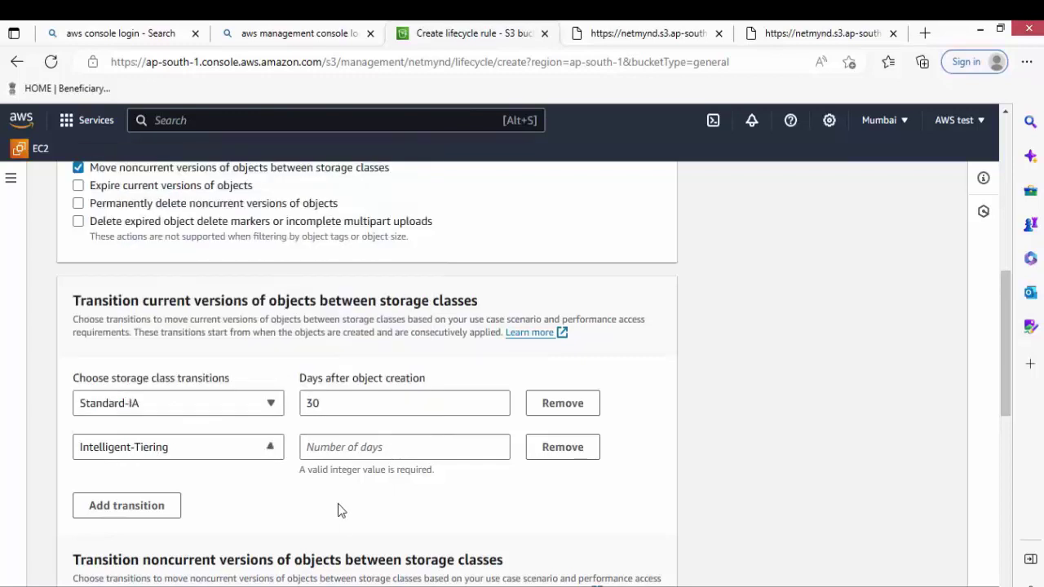
{"action": "left_click", "coordinate": [236, 448]}
{"action": "left_click", "coordinate": [255, 394]}
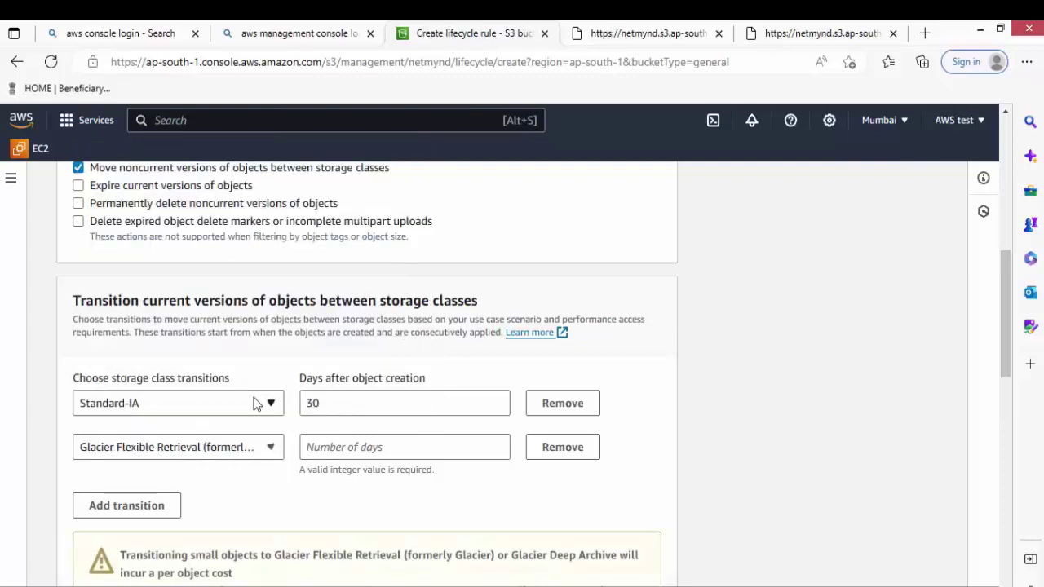
{"action": "left_click", "coordinate": [388, 447]}
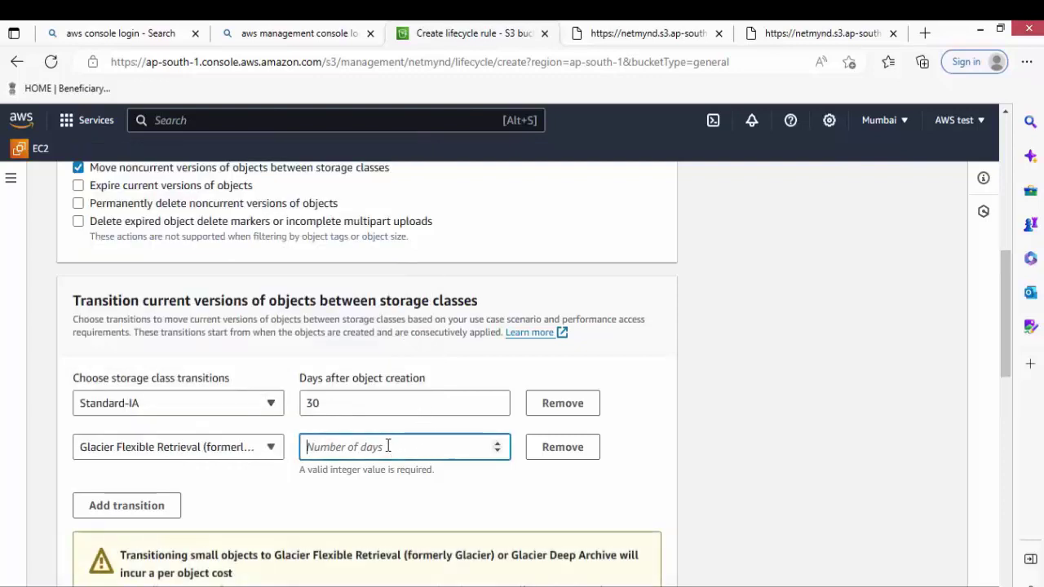
{"action": "type", "text": "60"}
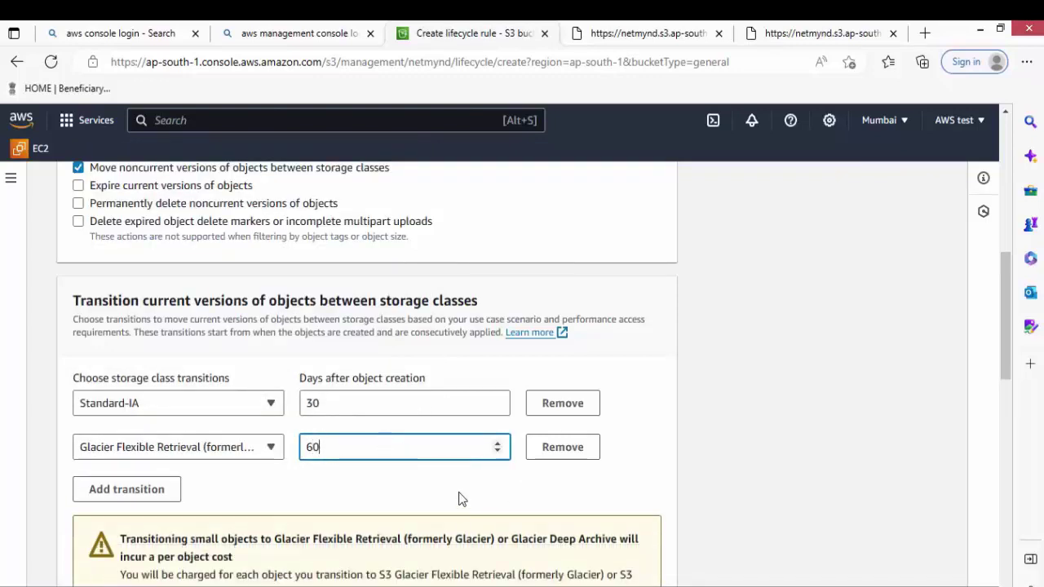
{"action": "left_click", "coordinate": [460, 499]}
- Acknowledge the one-time lifecycle request cost per object for transitioning small objects
{"action": "scroll", "coordinate": [459, 499], "scroll_direction": "down", "scroll_amount": 1}
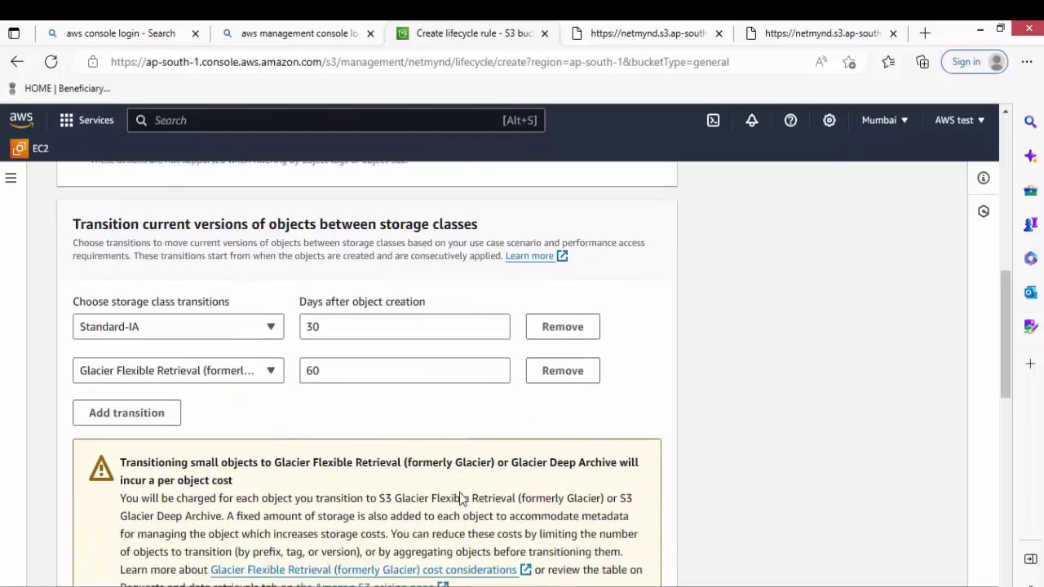
{"action": "scroll", "coordinate": [459, 498], "scroll_direction": "down", "scroll_amount": 2}
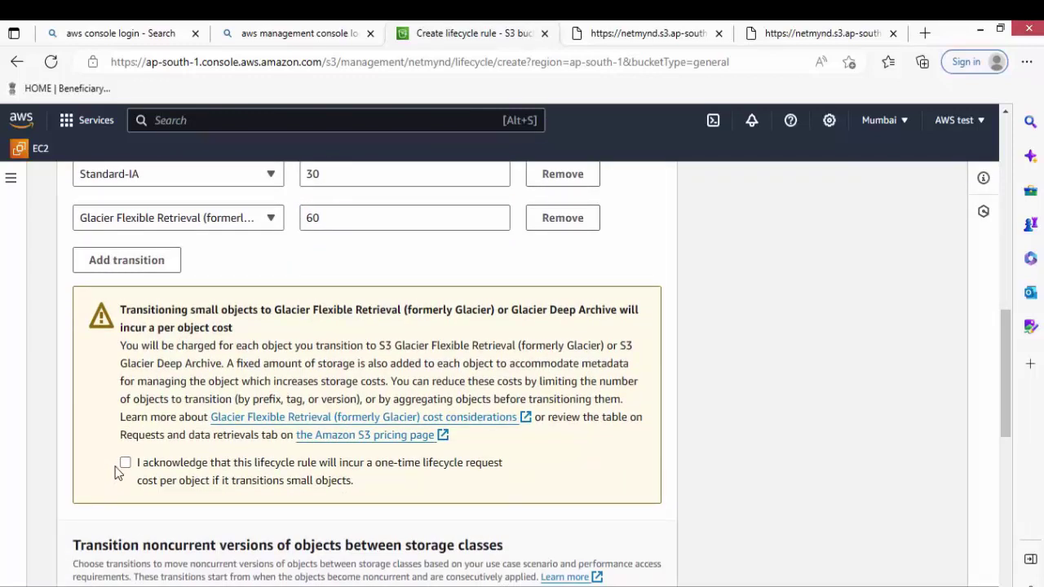
{"action": "left_click", "coordinate": [125, 462]}
- Remove the empty Standard-IA transition for noncurrent versions from the rule
{"action": "scroll", "coordinate": [757, 493], "scroll_direction": "down", "scroll_amount": 3}
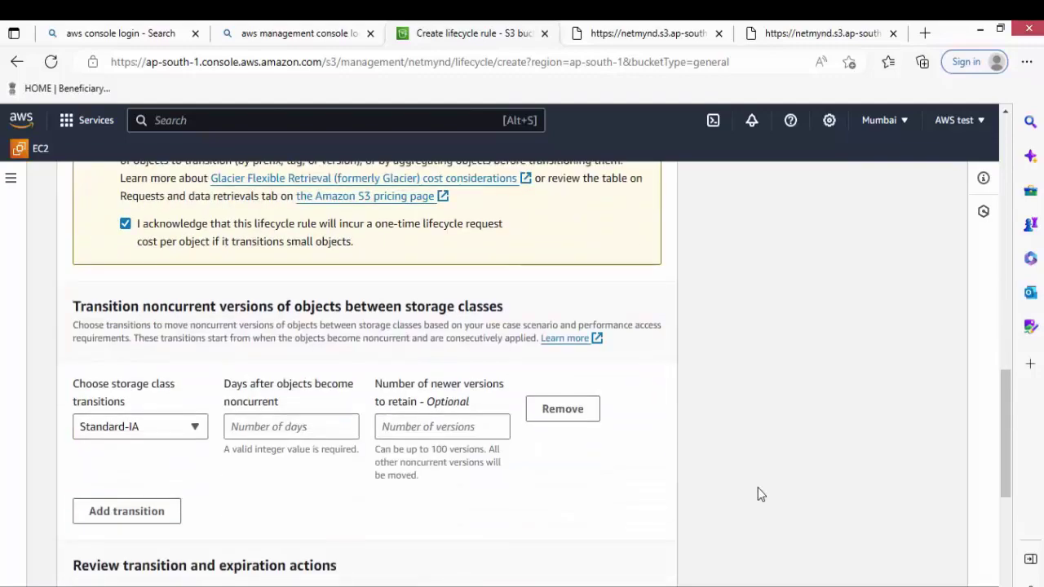
{"action": "scroll", "coordinate": [757, 494], "scroll_direction": "down", "scroll_amount": 1}
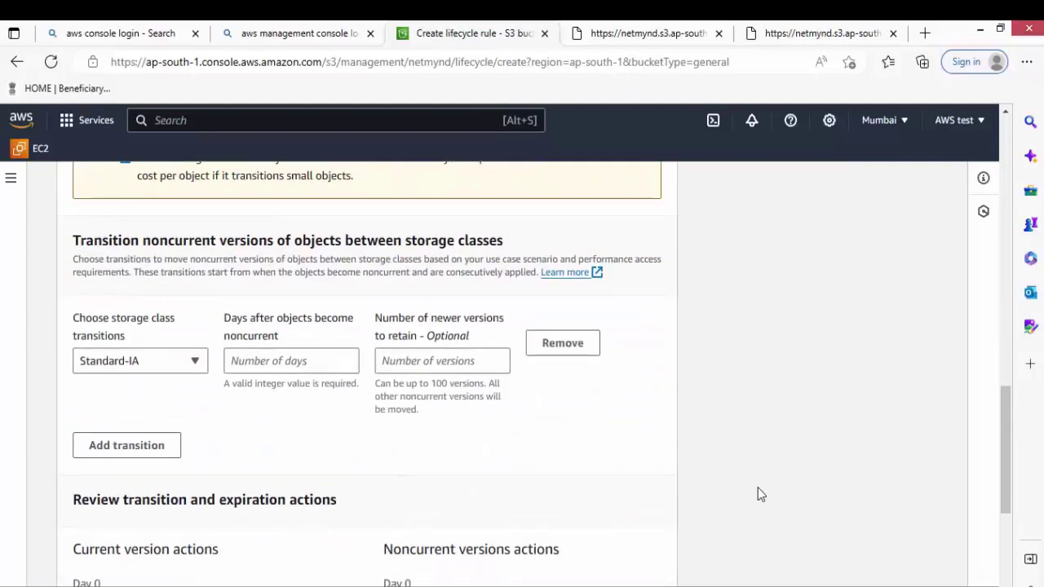
{"action": "scroll", "coordinate": [758, 489], "scroll_direction": "up", "scroll_amount": 8}
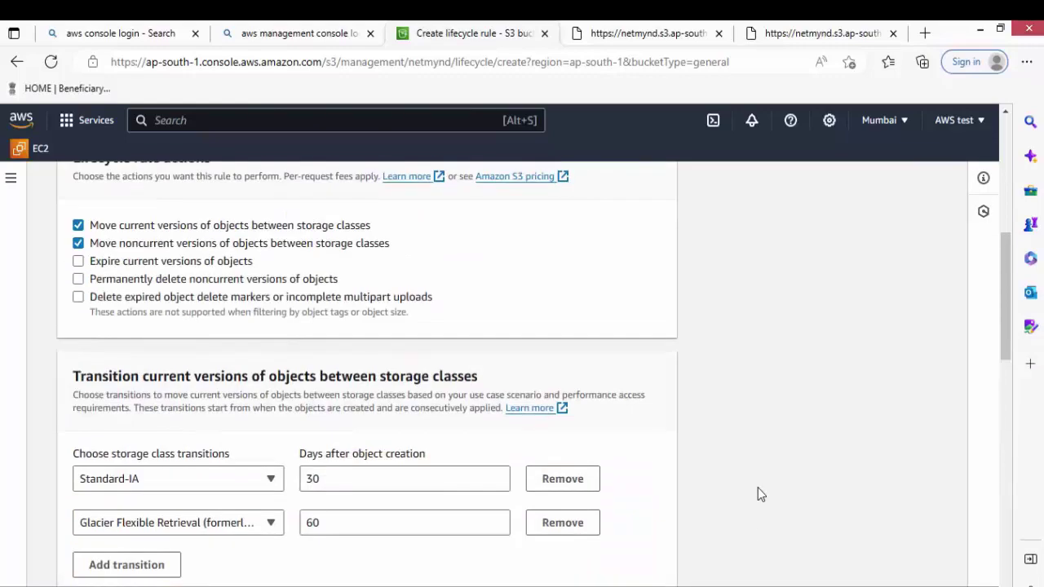
{"action": "scroll", "coordinate": [758, 488], "scroll_direction": "down", "scroll_amount": 9}
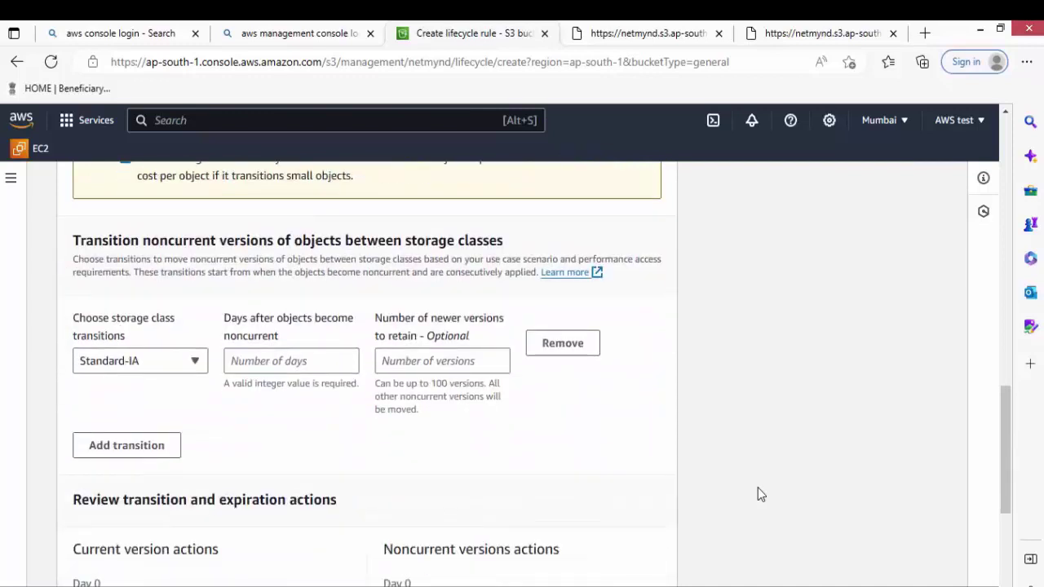
{"action": "left_click", "coordinate": [562, 353]}
- Check the summary of transition and expiration actions and create the lifecycle rule
{"action": "scroll", "coordinate": [757, 437], "scroll_direction": "down", "scroll_amount": 1}
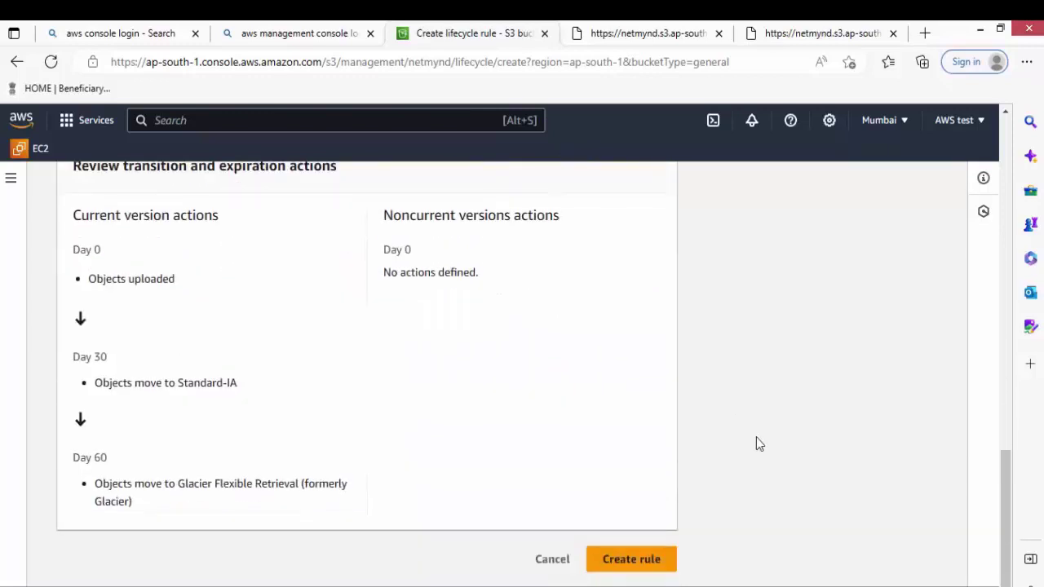
{"action": "scroll", "coordinate": [757, 437], "scroll_direction": "up", "scroll_amount": 1}
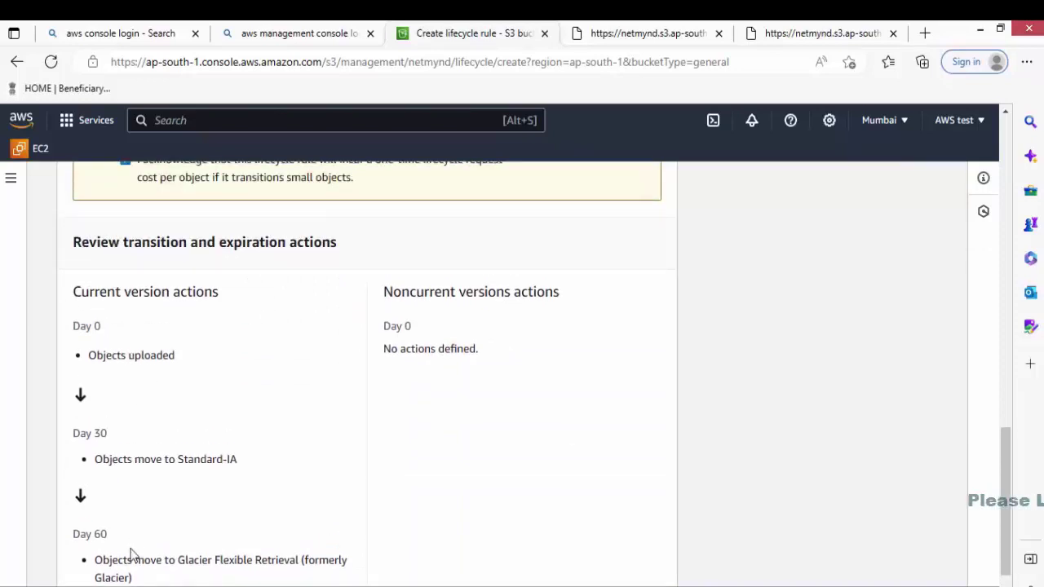
{"action": "scroll", "coordinate": [130, 555], "scroll_direction": "down", "scroll_amount": 1}
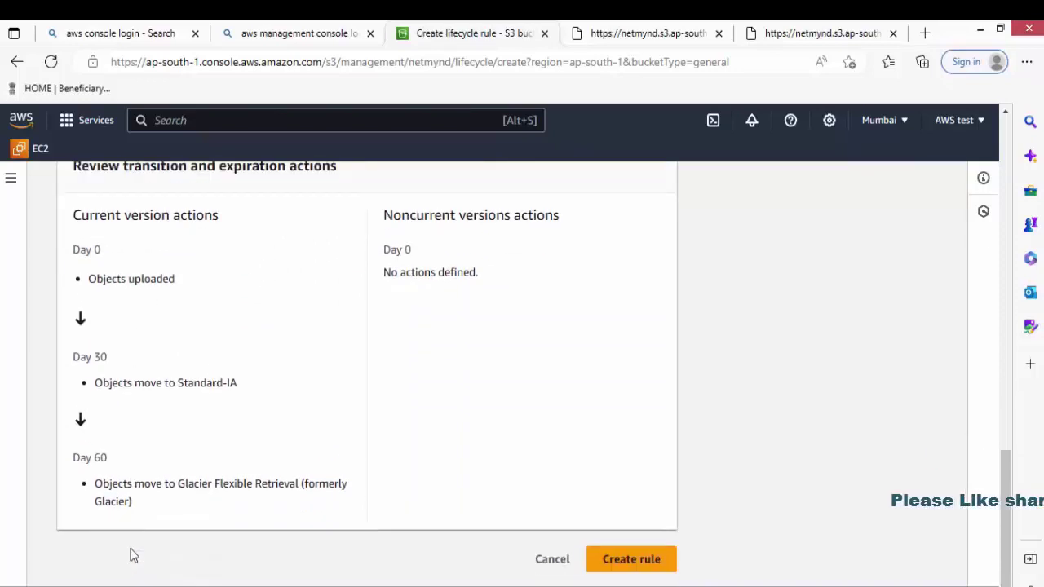
{"action": "left_click", "coordinate": [649, 560]}
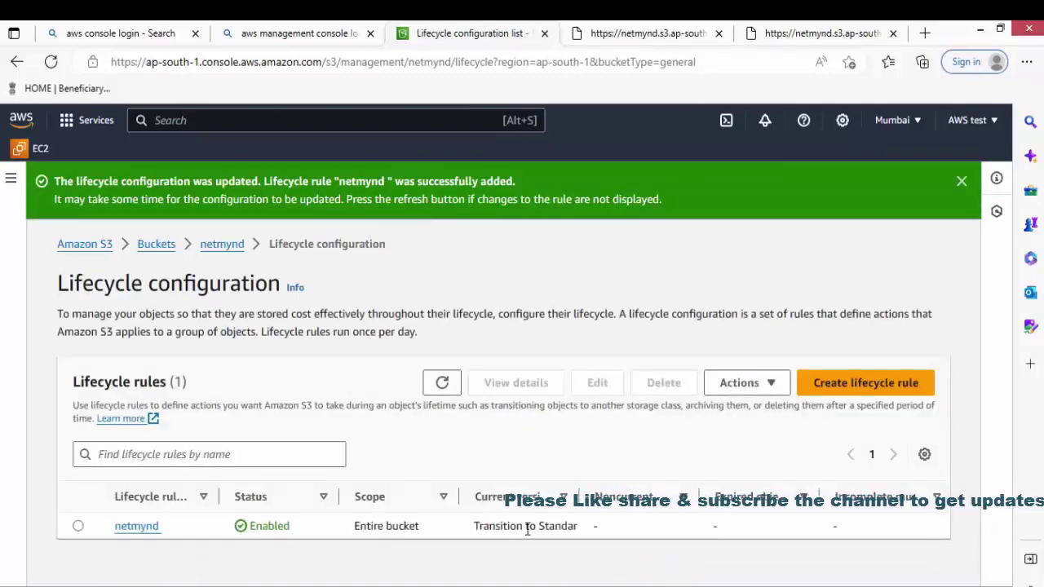
- Review the netmynd rule's current version action, scope and status, and the lifecycle configuration description
{"action": "left_click_drag", "start_coordinate": [525, 526], "coordinate": [576, 527]}
{"action": "left_click", "coordinate": [551, 560]}
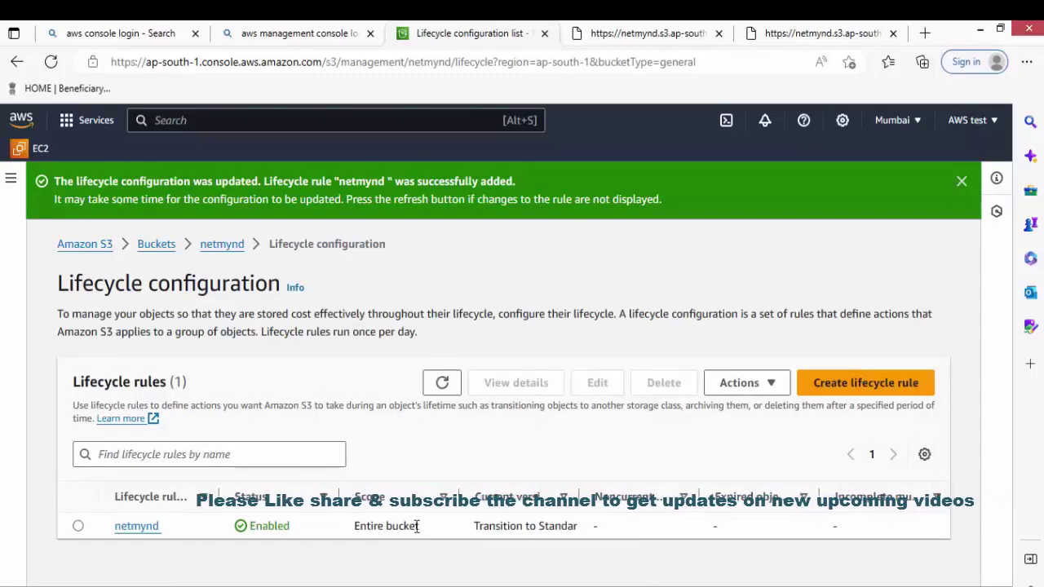
{"action": "left_click_drag", "start_coordinate": [421, 528], "coordinate": [238, 527]}
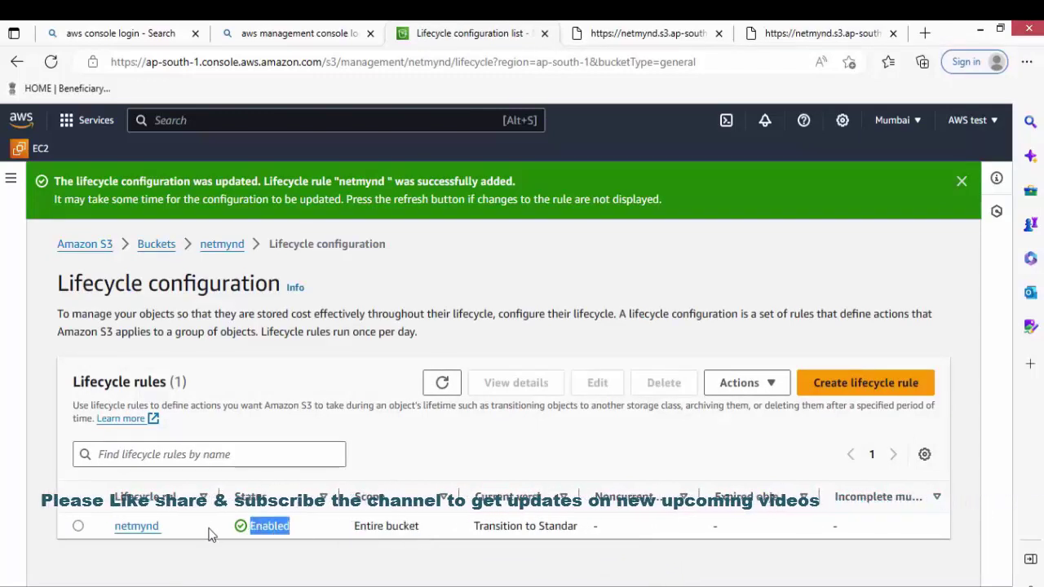
{"action": "left_click", "coordinate": [210, 532]}
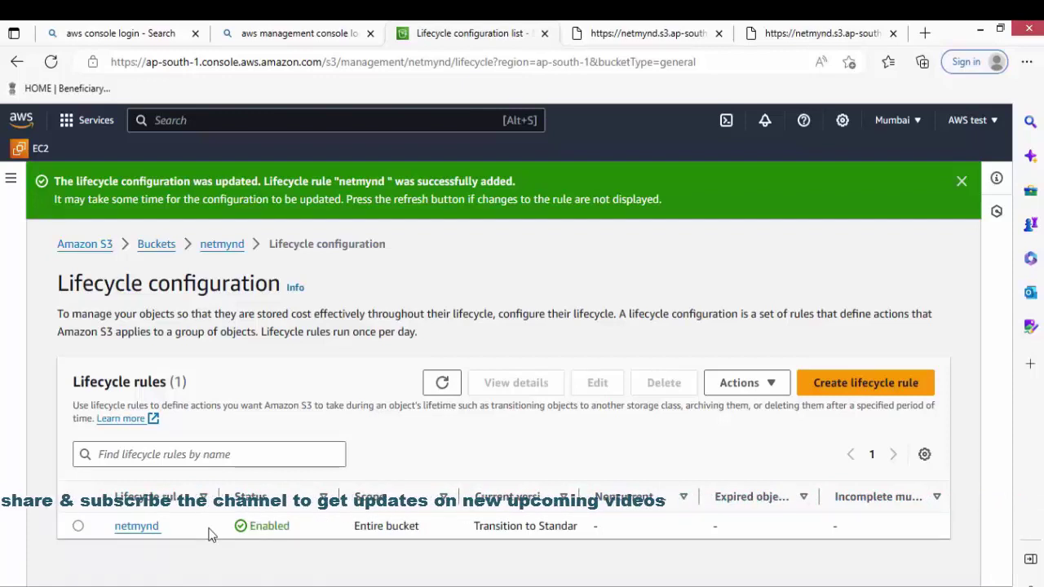
{"action": "left_click_drag", "start_coordinate": [494, 313], "coordinate": [574, 327]}
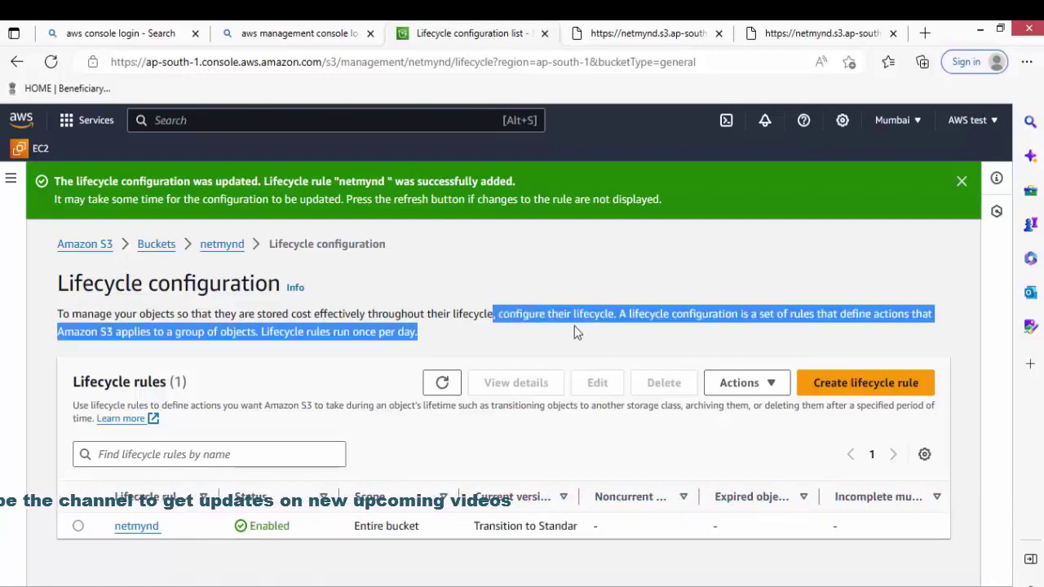
{"action": "left_click", "coordinate": [571, 328]}
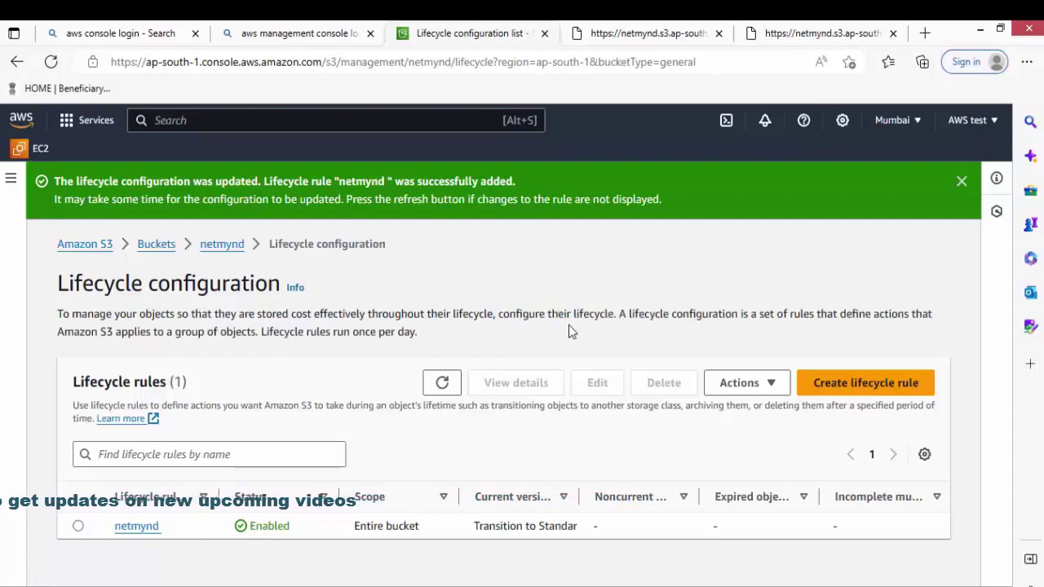
- Return to the netmynd bucket and examine the replication rules section among its management settings
{"action": "left_click", "coordinate": [220, 245]}
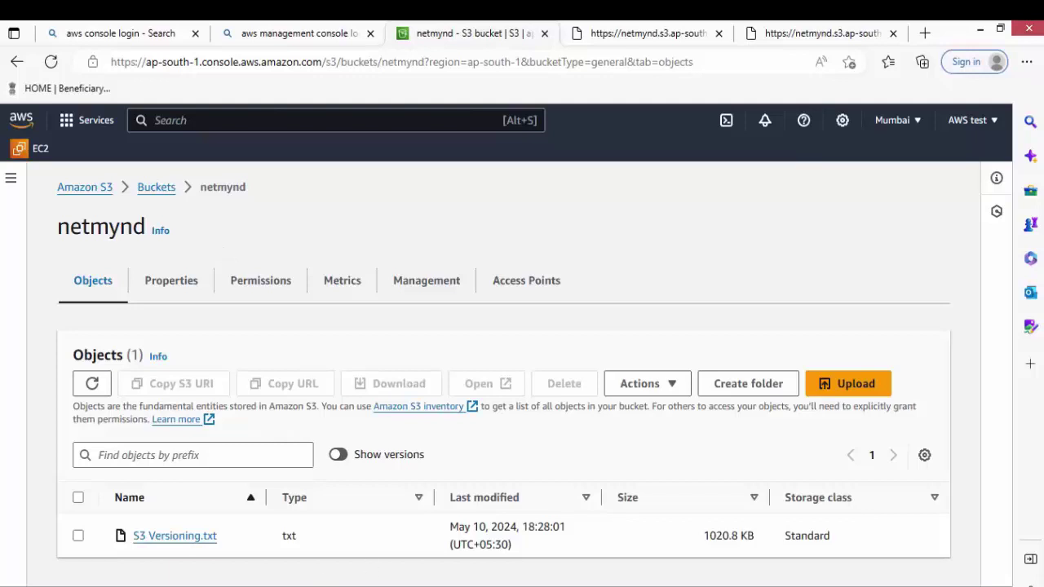
{"action": "mouse_move", "coordinate": [415, 586]}
{"action": "left_click", "coordinate": [402, 281]}
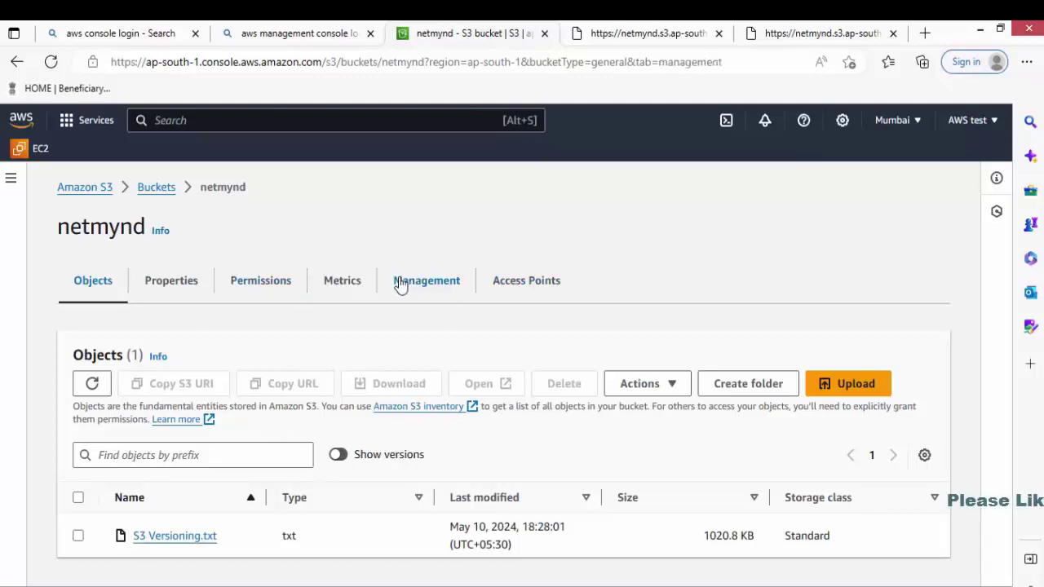
{"action": "scroll", "coordinate": [393, 284], "scroll_direction": "down", "scroll_amount": 5}
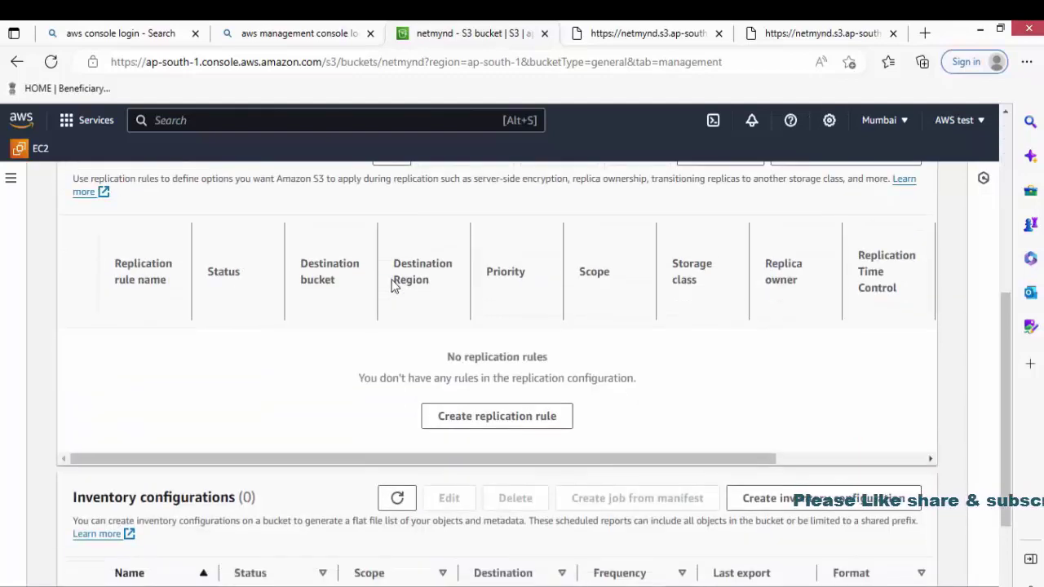
{"action": "scroll", "coordinate": [394, 283], "scroll_direction": "up", "scroll_amount": 2}
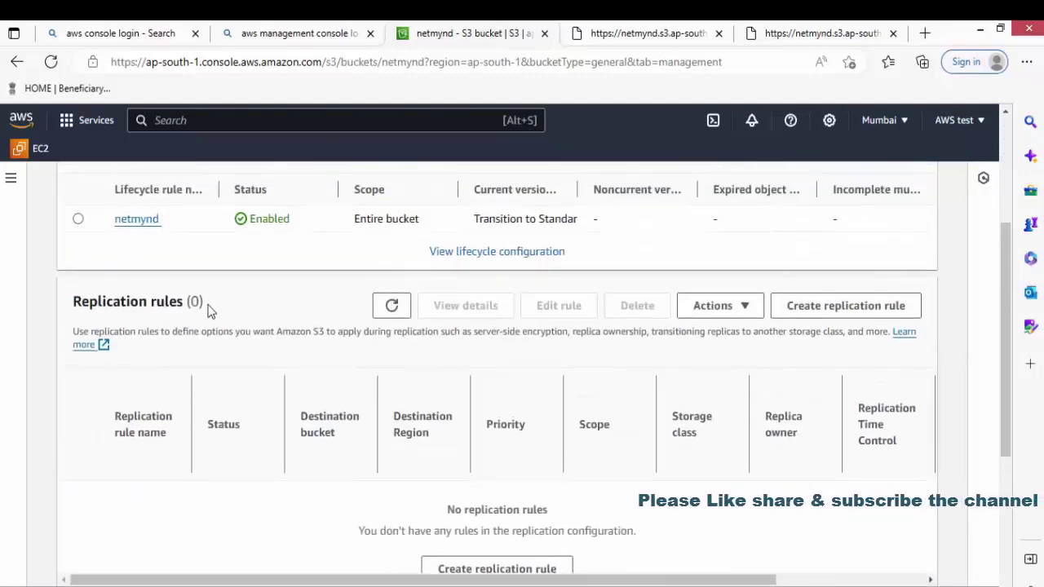
{"action": "left_click_drag", "start_coordinate": [208, 305], "coordinate": [72, 303]}
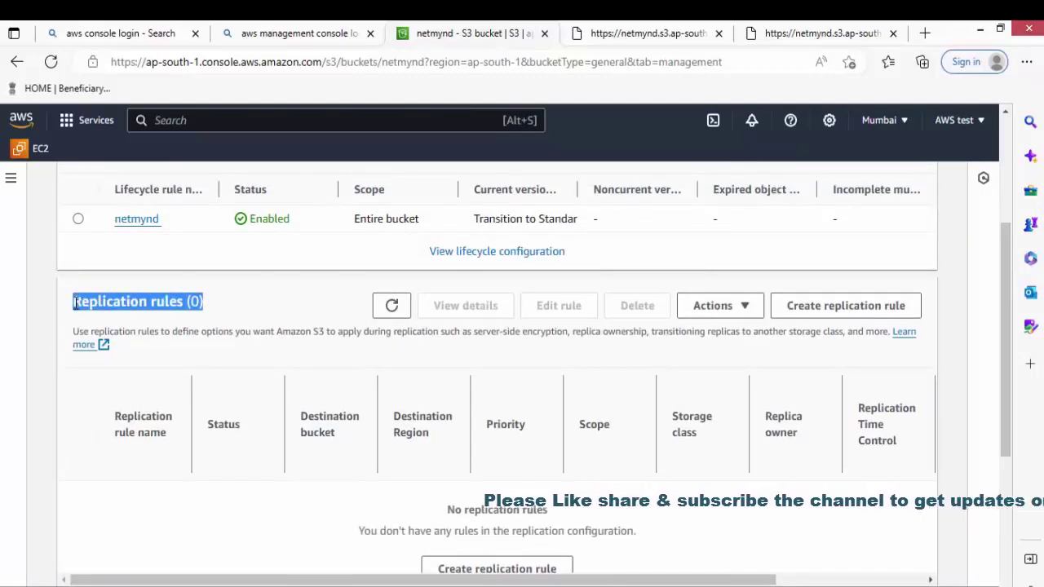
{"action": "left_click", "coordinate": [261, 264]}
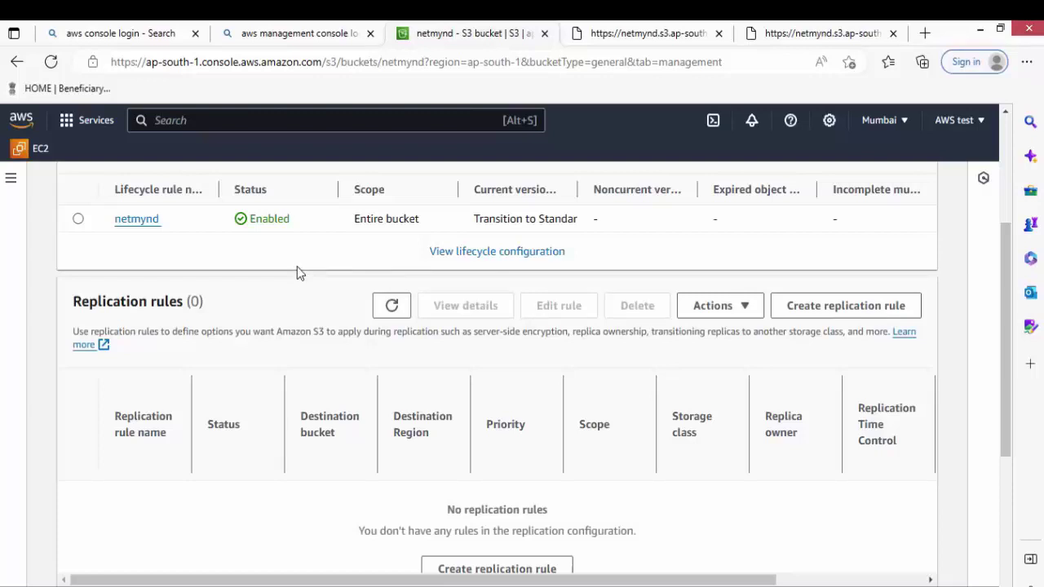
{"action": "scroll", "coordinate": [297, 273], "scroll_direction": "up", "scroll_amount": 3}
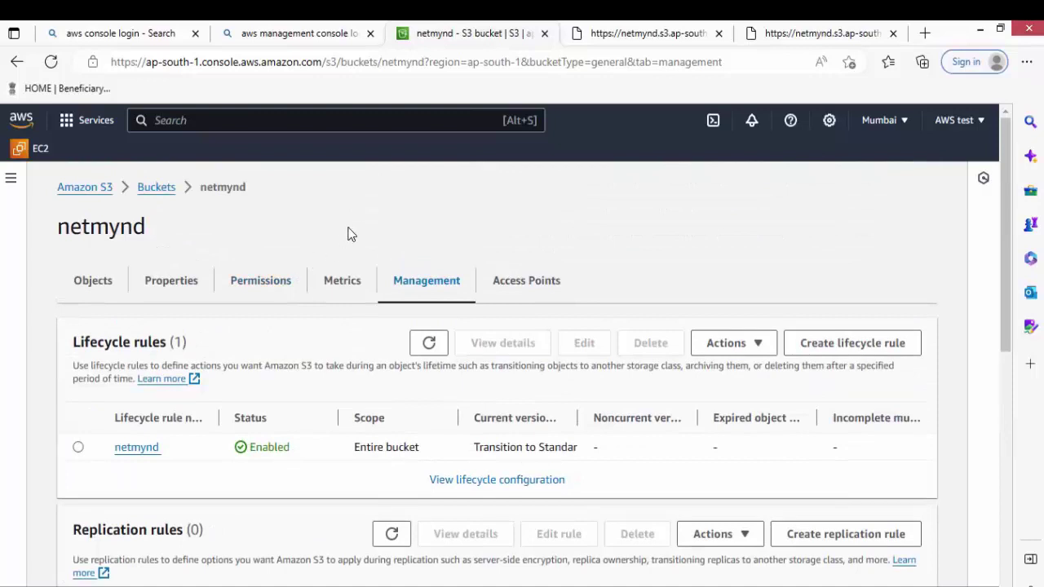